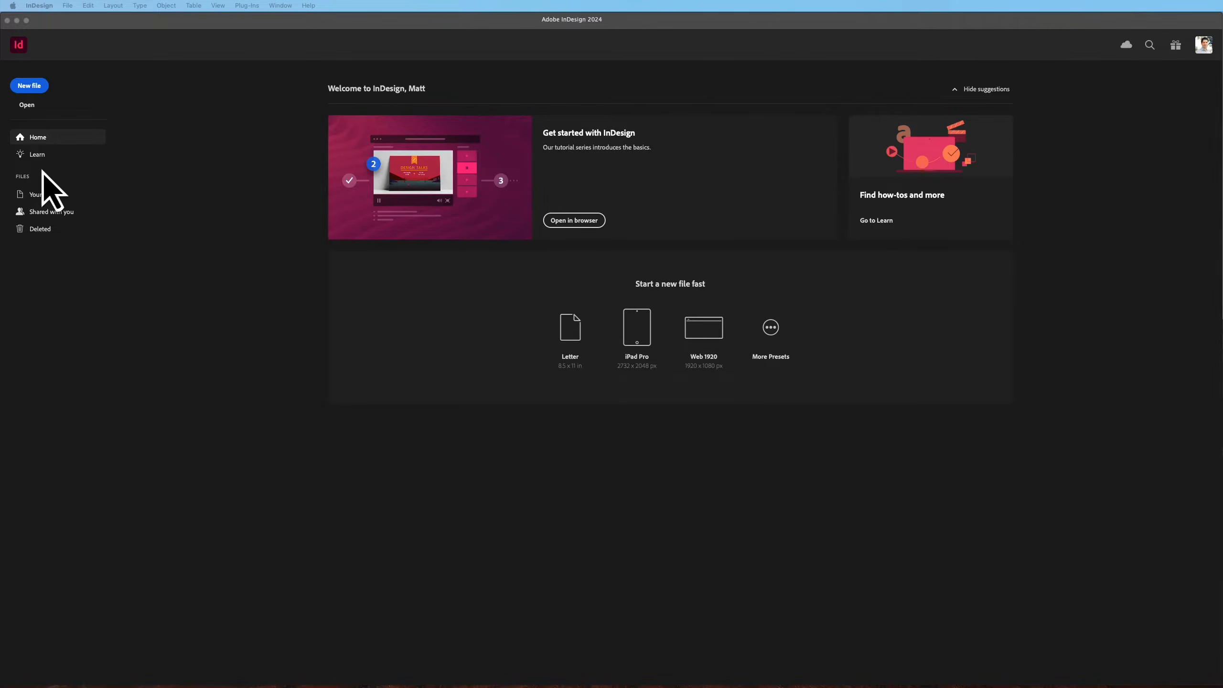
# Create a new landscape 11 × 8.5 in document with 1 page, keeping the default margins and bleed
pyautogui.click(32, 86)
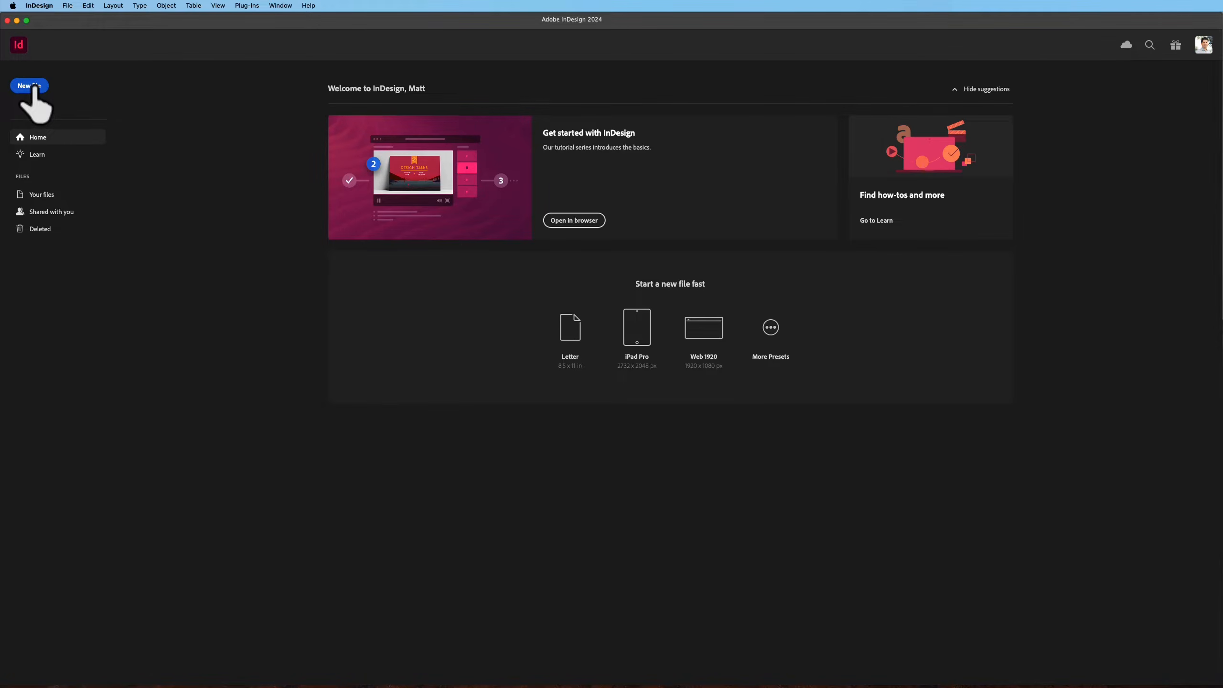
pyautogui.click(32, 87)
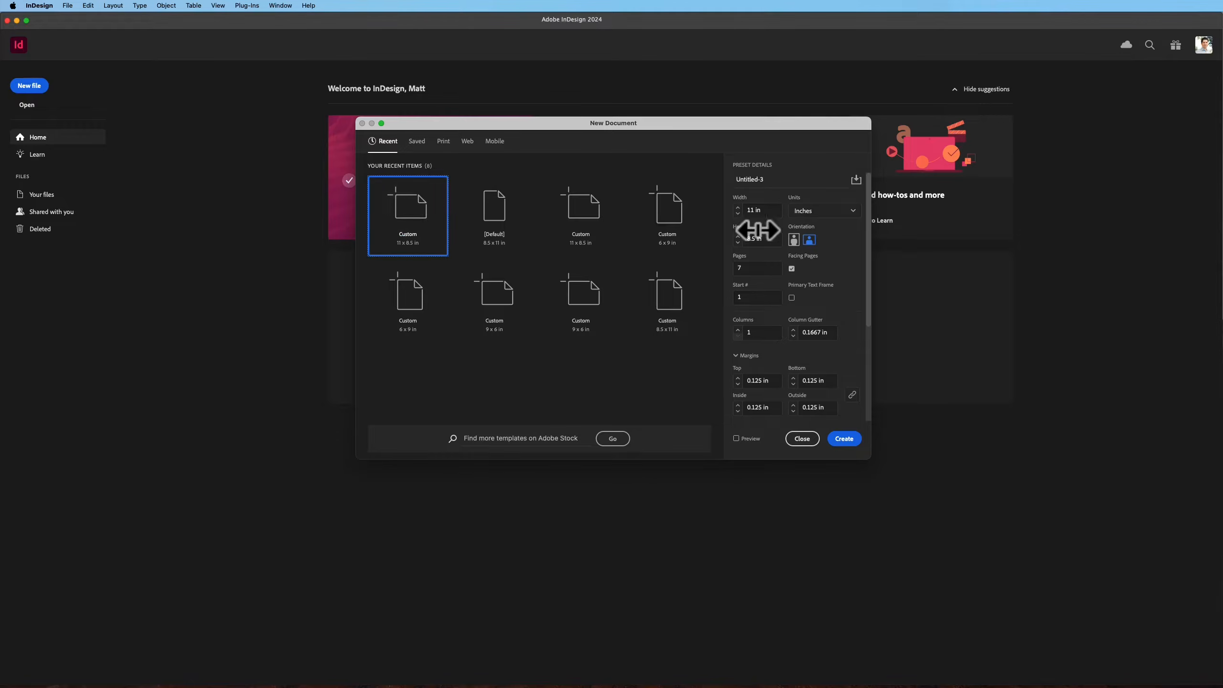
pyautogui.click(811, 240)
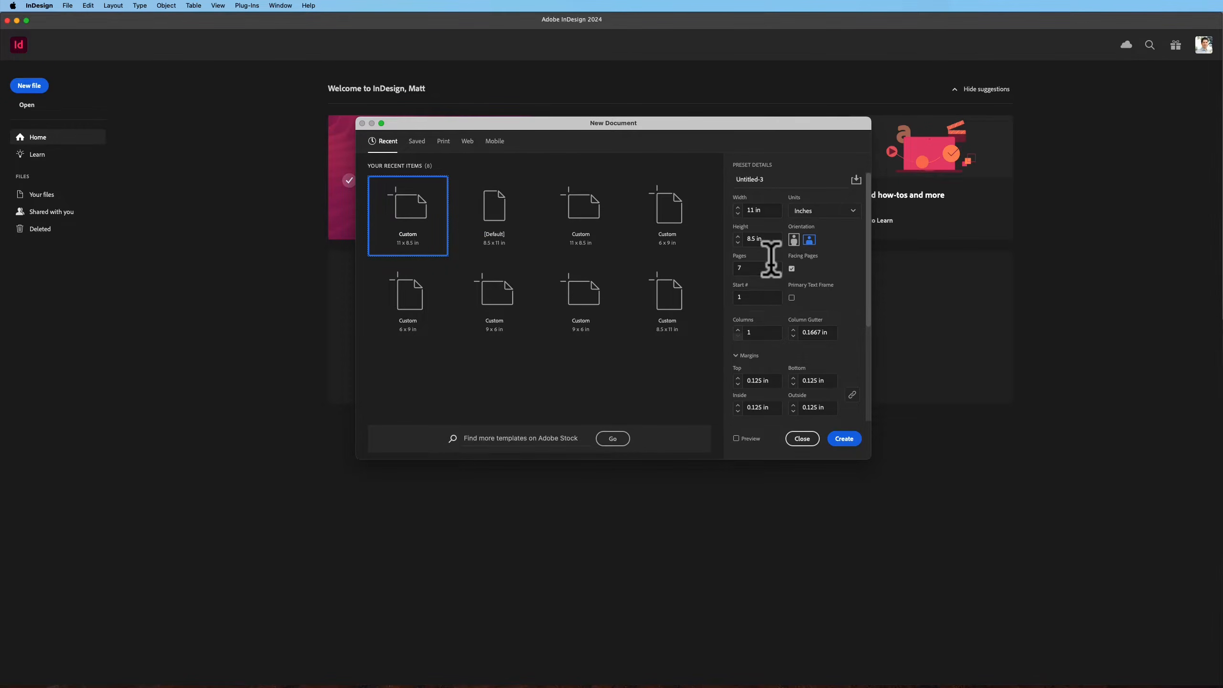
pyautogui.click(744, 267)
pyautogui.write('1')
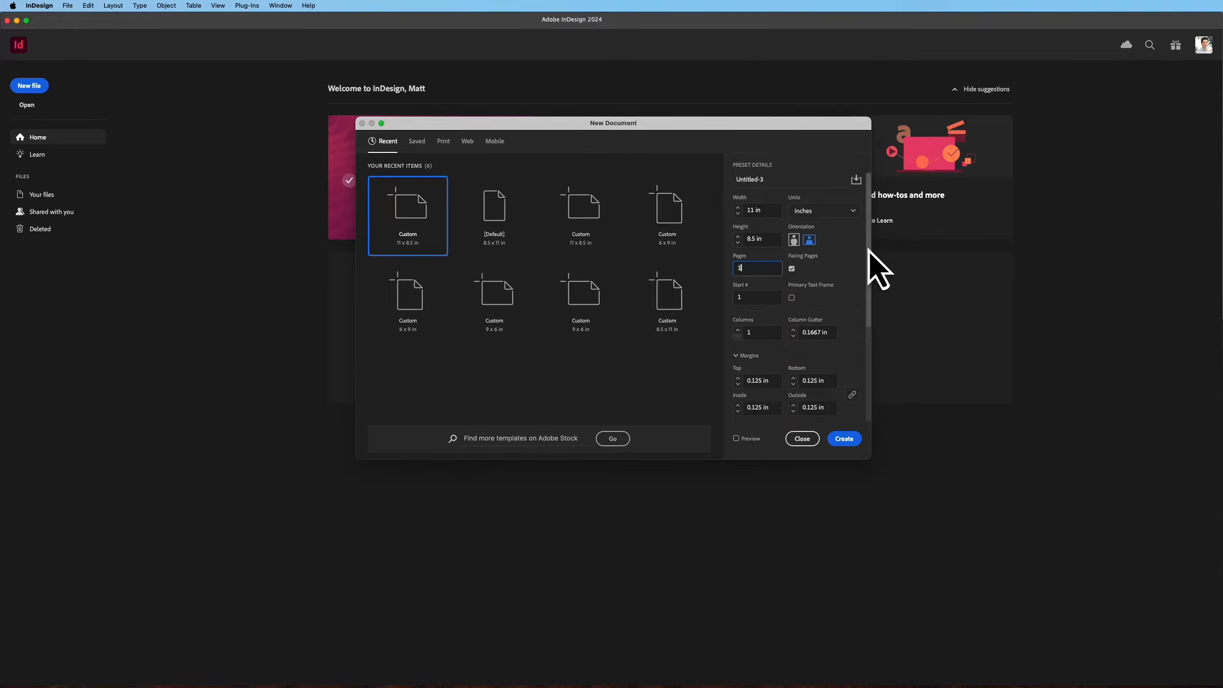
pyautogui.scroll(-5, 869, 249)
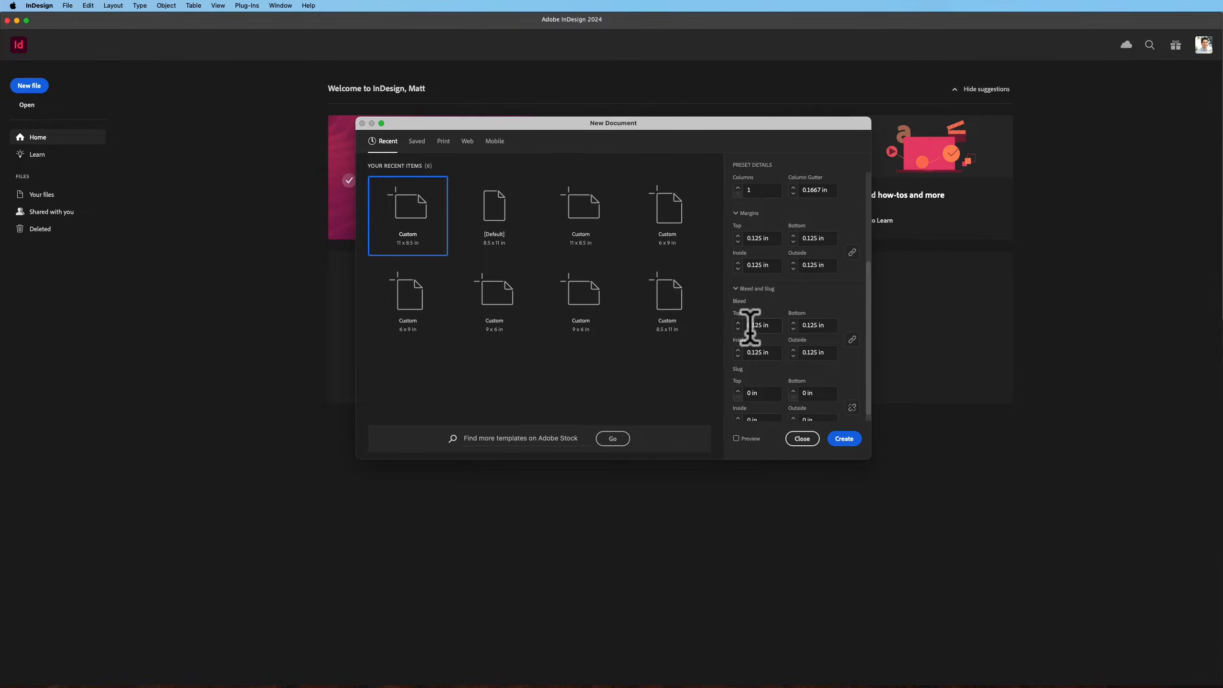
pyautogui.click(843, 440)
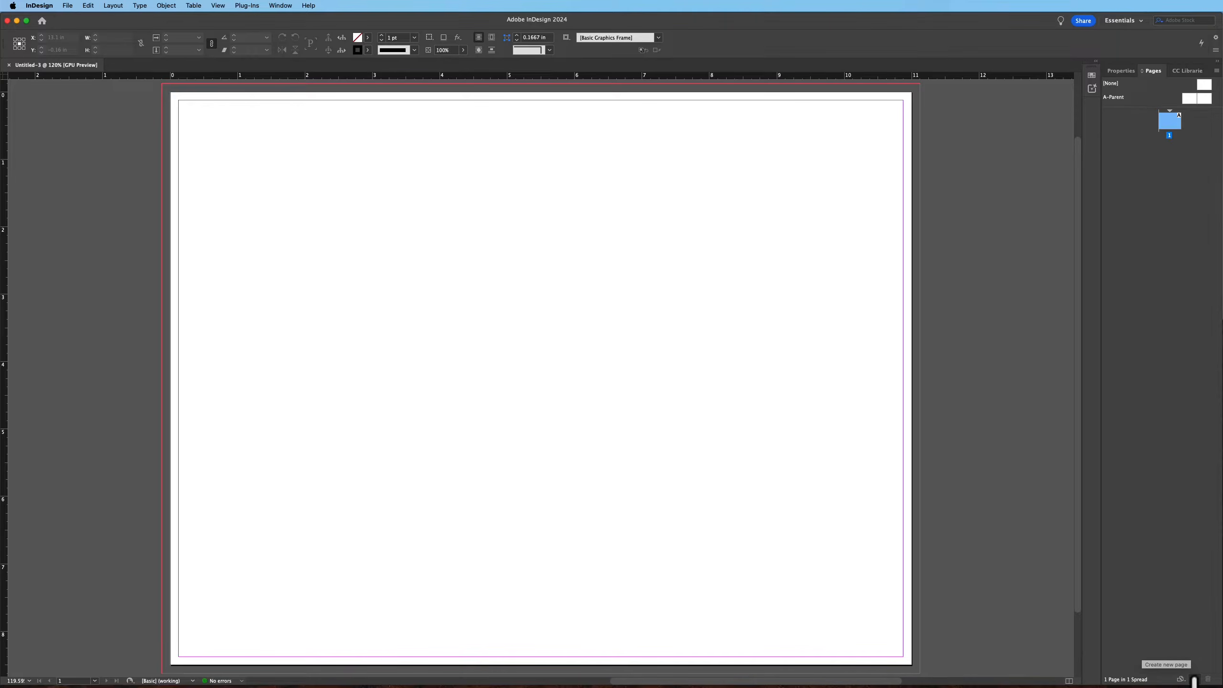
# Add pages to the document until it contains 12 pages
pyautogui.click(1194, 679)
pyautogui.click(1195, 679)
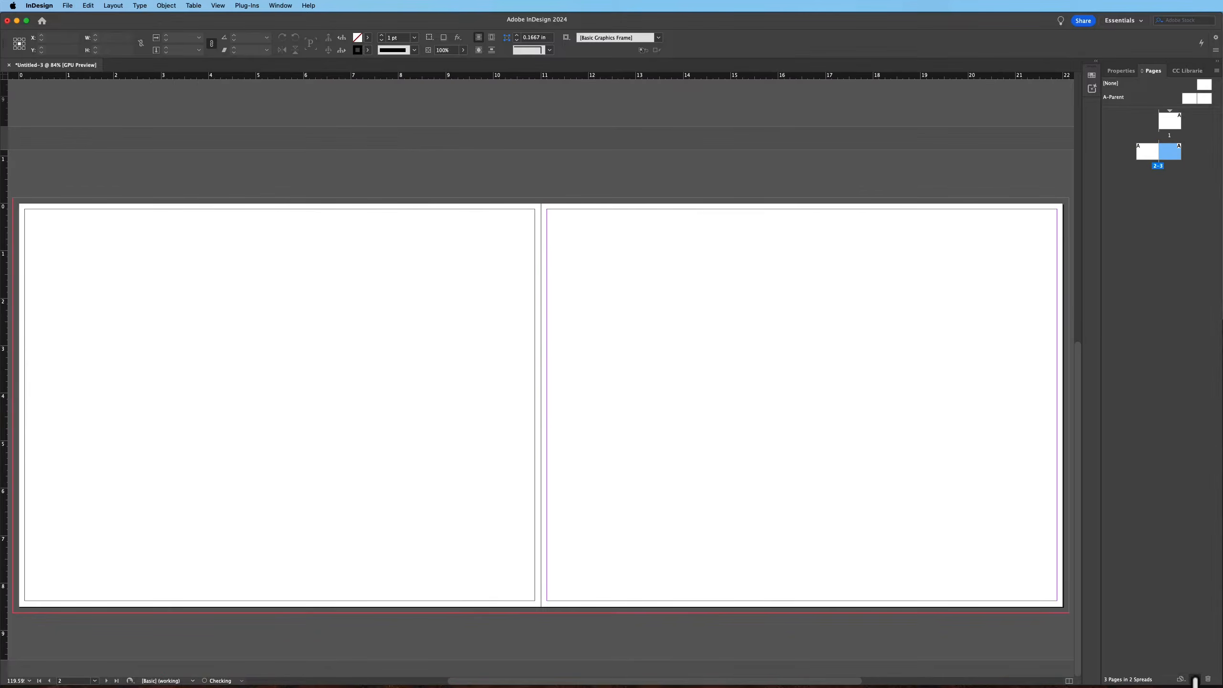
pyautogui.click(1195, 678)
pyautogui.click(1195, 679)
pyautogui.click(1195, 679)
pyautogui.click(1195, 678)
pyautogui.click(1194, 679)
pyautogui.click(1195, 679)
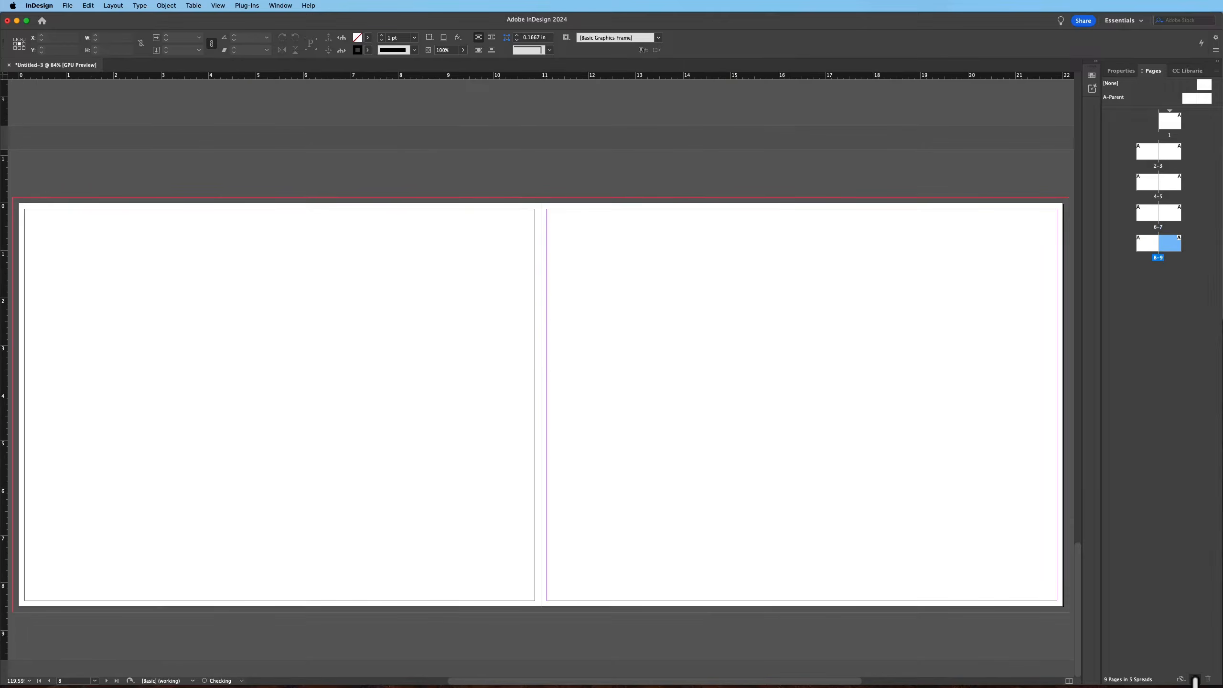
pyautogui.click(1195, 679)
pyautogui.click(1194, 679)
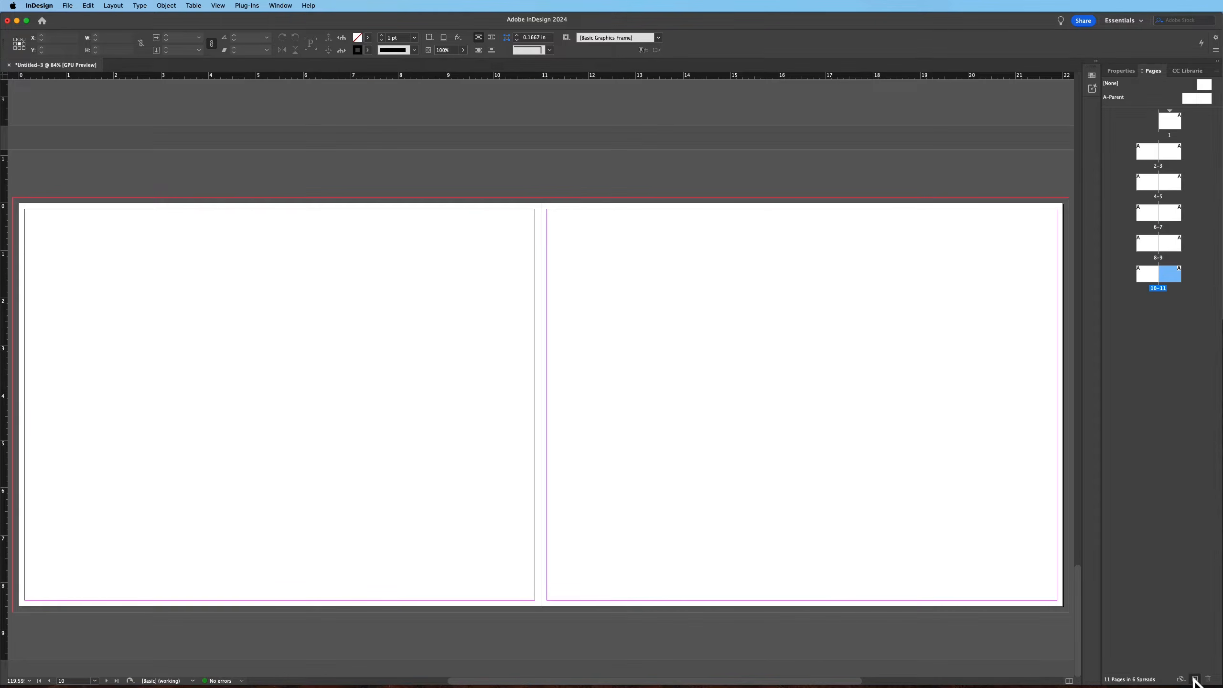
pyautogui.click(1194, 679)
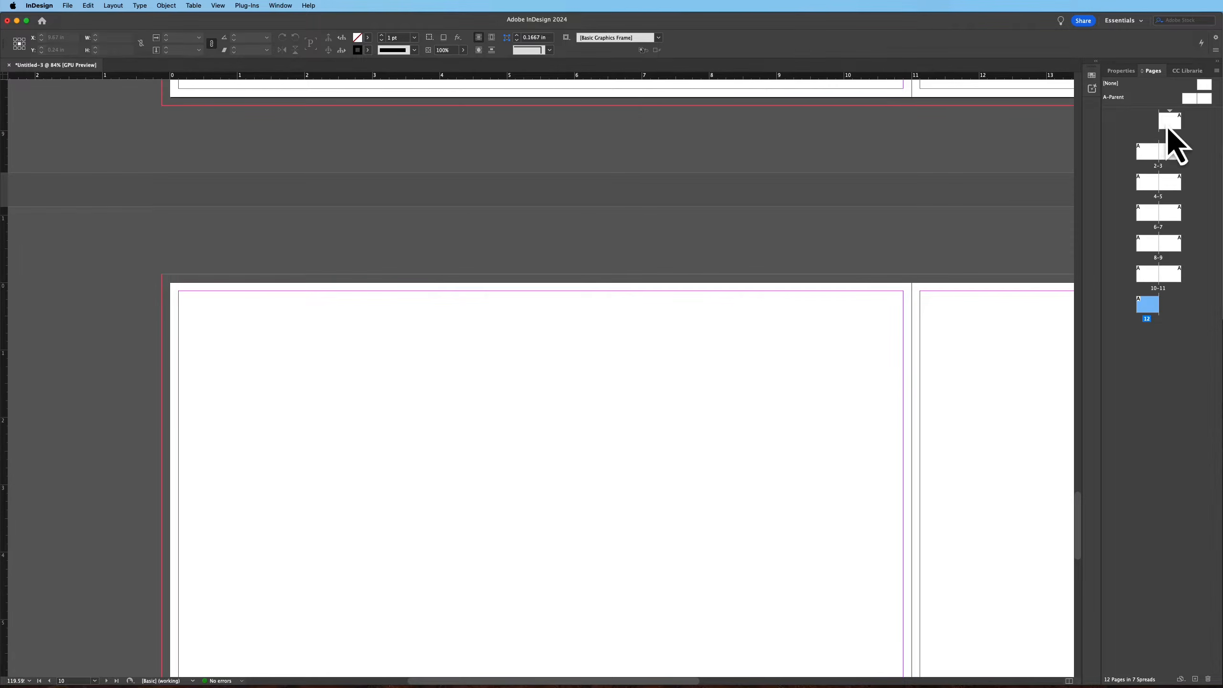
# Go to page 1 and zoom out to look over the page layout
pyautogui.doubleClick(1167, 122)
pyautogui.press('z')
pyautogui.keyDown('alt'); pyautogui.click(622, 280); pyautogui.keyUp('alt')
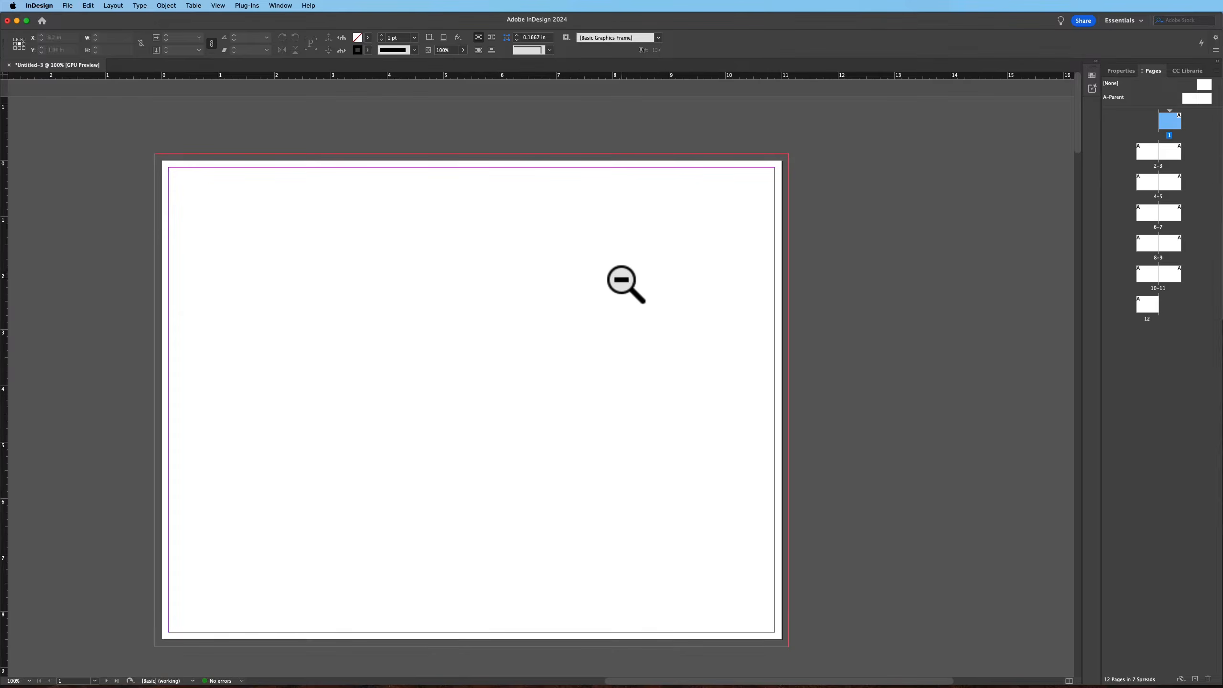
pyautogui.keyDown('alt'); pyautogui.click(626, 284); pyautogui.keyUp('alt')
pyautogui.hscroll(-5, 740, 298)
pyautogui.scroll(-15, 661, 371)
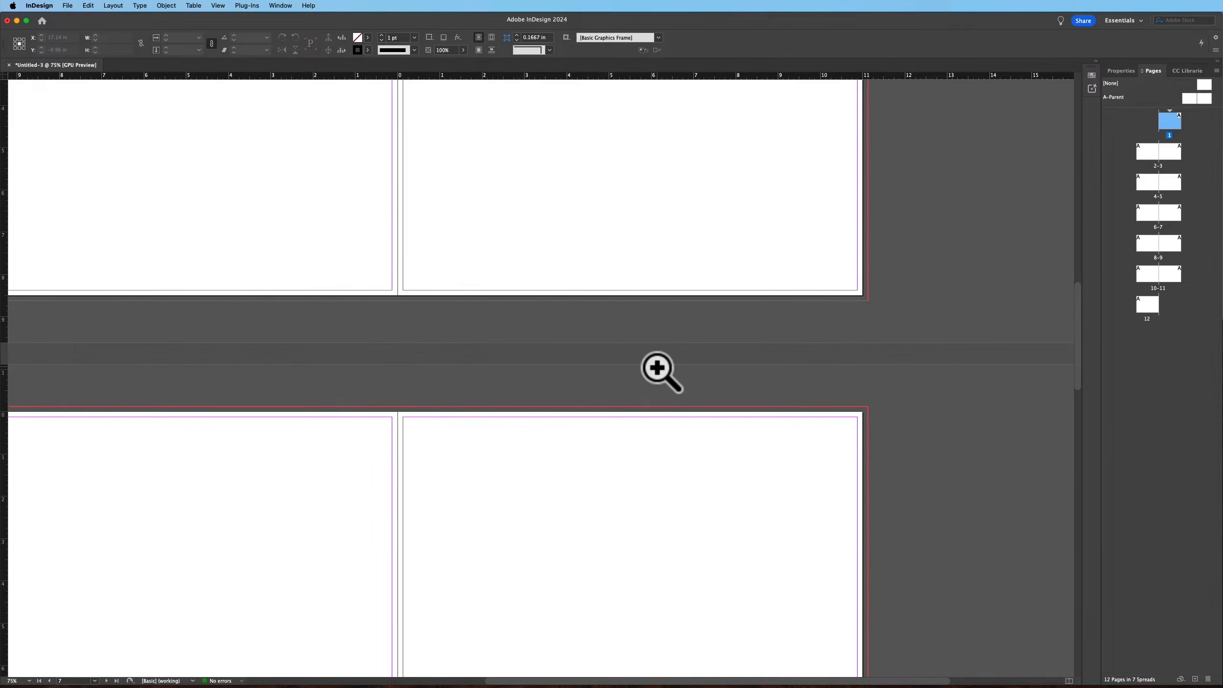
pyautogui.scroll(20, 658, 369)
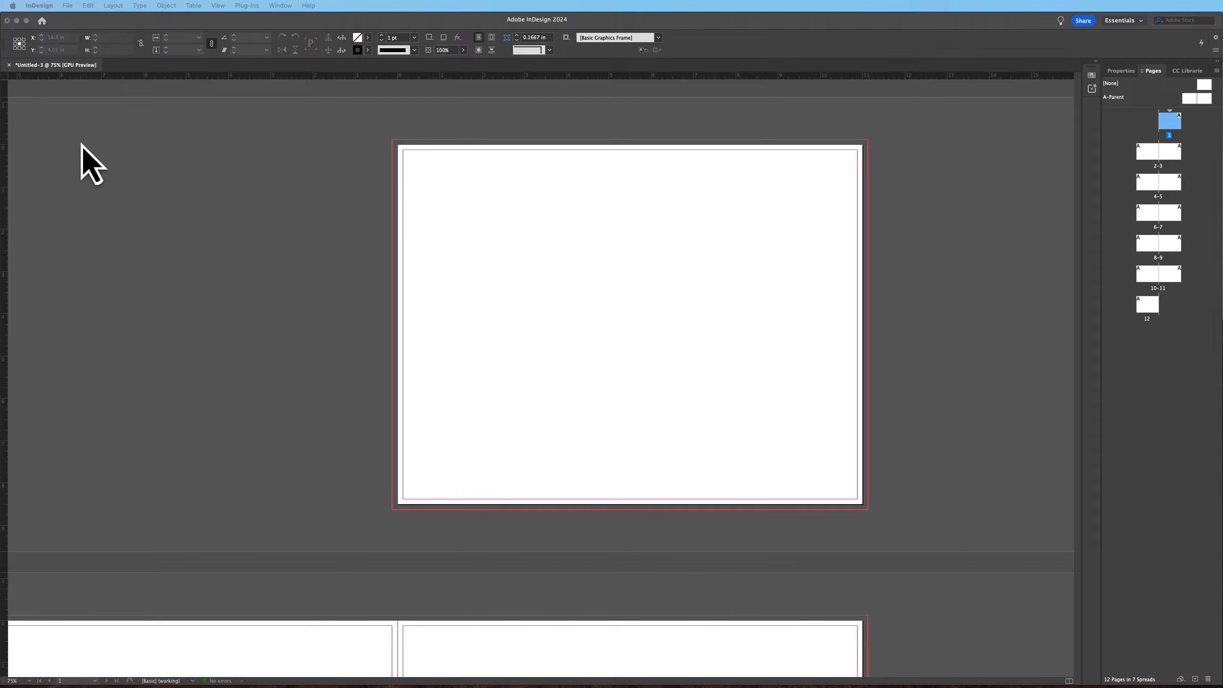
# Reset the Essentials workspace so the tools and Properties panels are shown
pyautogui.click(273, 21)
pyautogui.moveTo(244, 20); pyautogui.dragTo(239, 19)
pyautogui.click(285, 6)
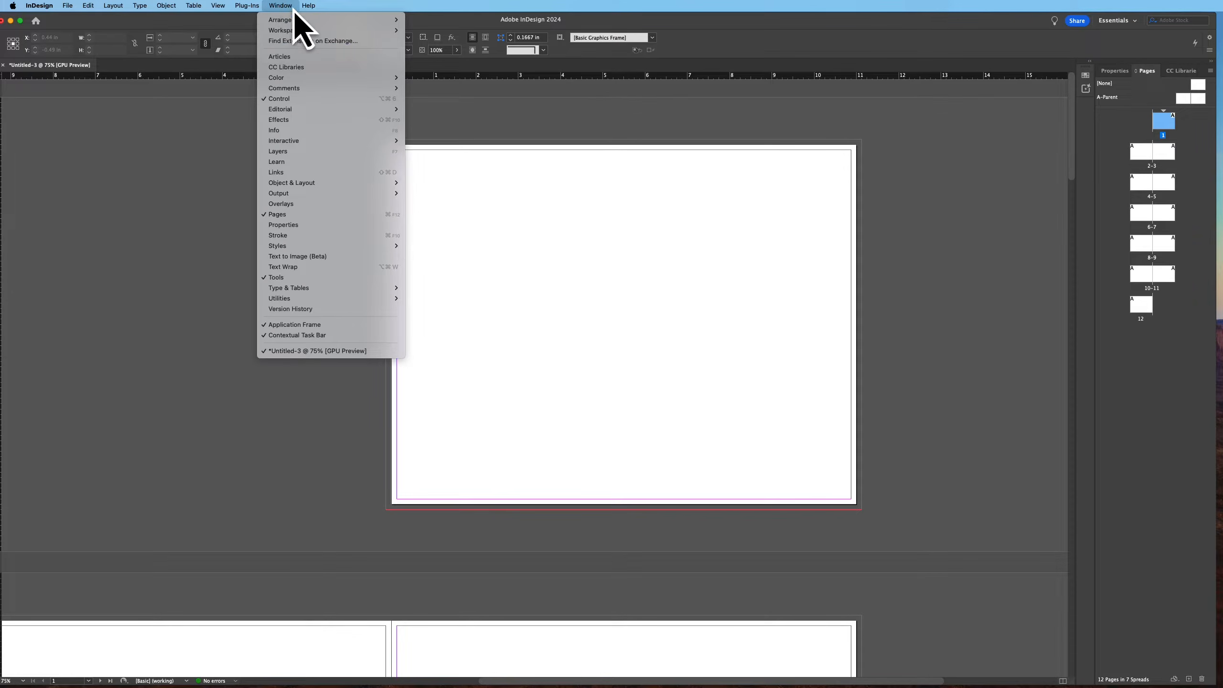
pyautogui.moveTo(304, 31)
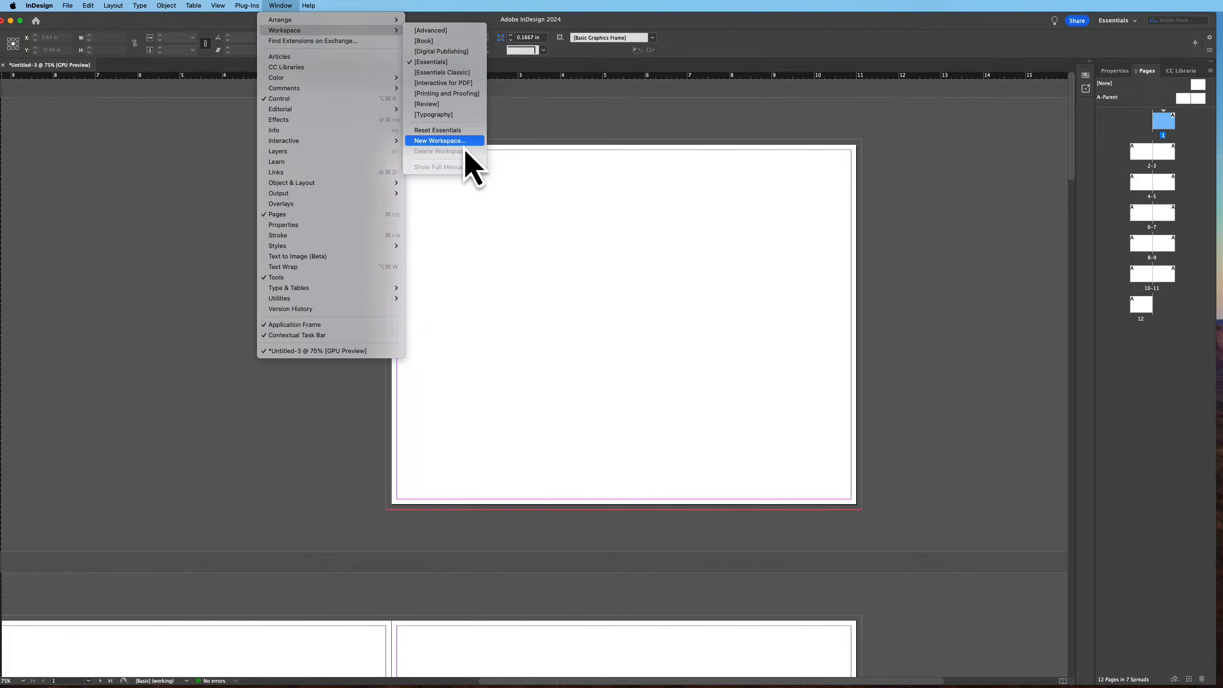
pyautogui.click(469, 136)
pyautogui.moveTo(104, 21); pyautogui.dragTo(107, 23)
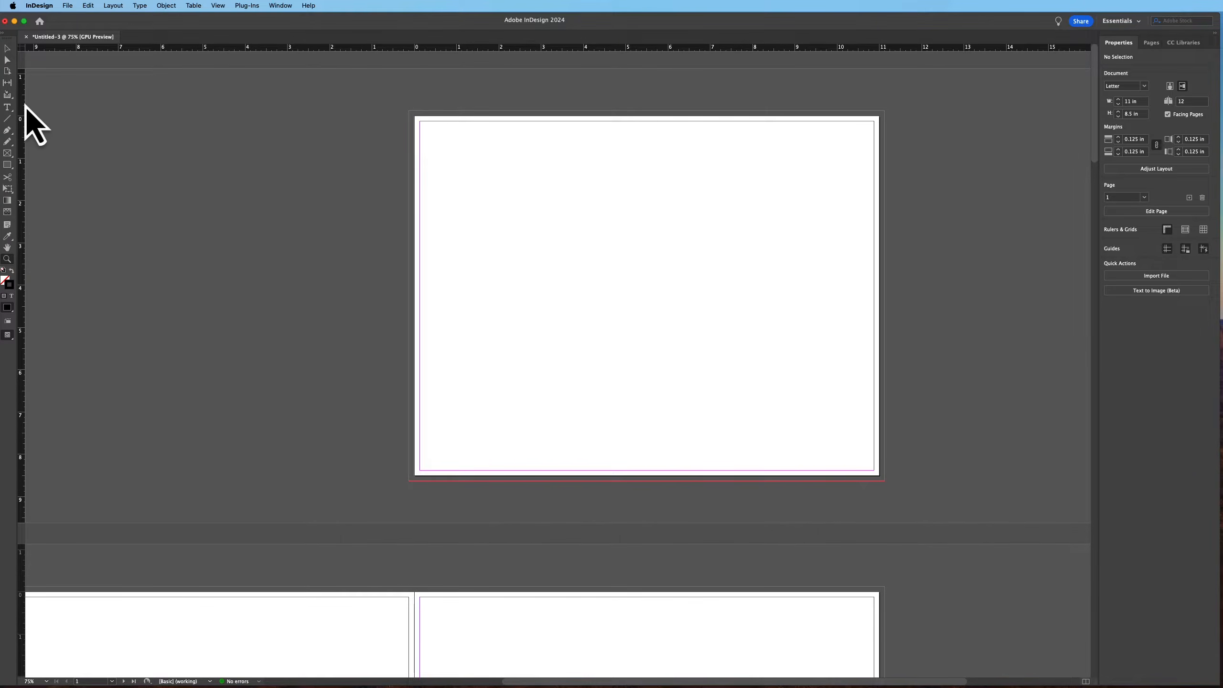
pyautogui.click(8, 154)
# Open the Pages panel, enlarge its parent pages area, and open the A-Parent spread for editing
pyautogui.click(1151, 43)
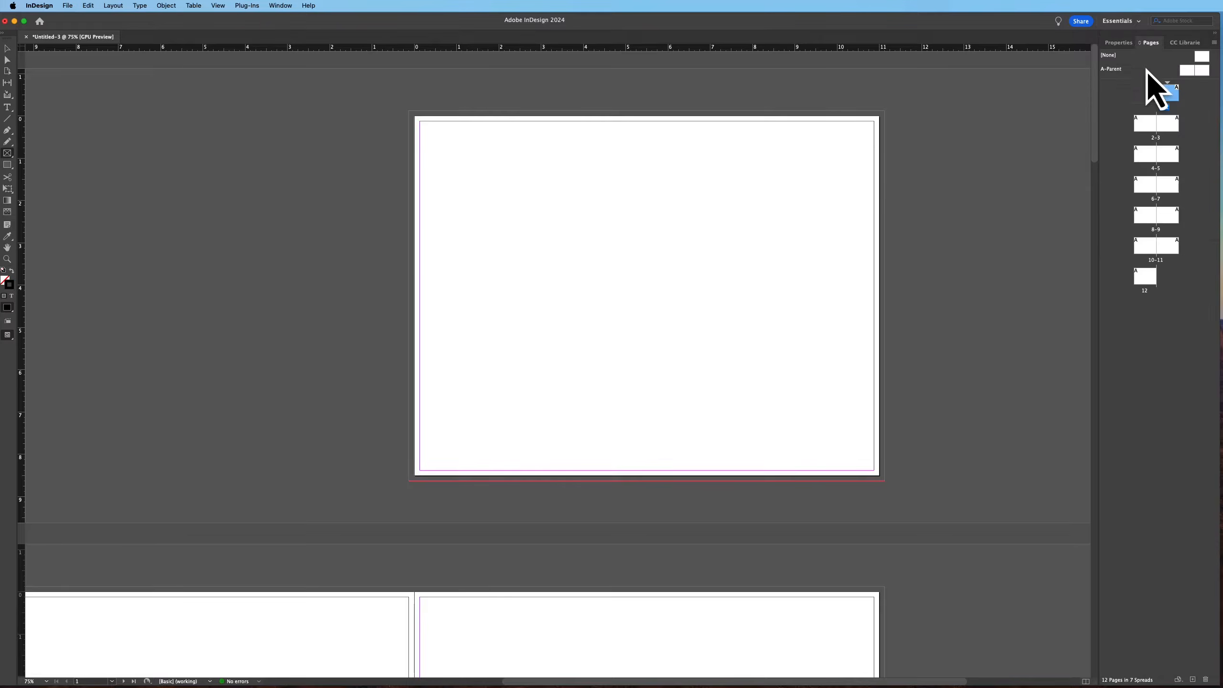
pyautogui.moveTo(1122, 79); pyautogui.dragTo(1121, 136)
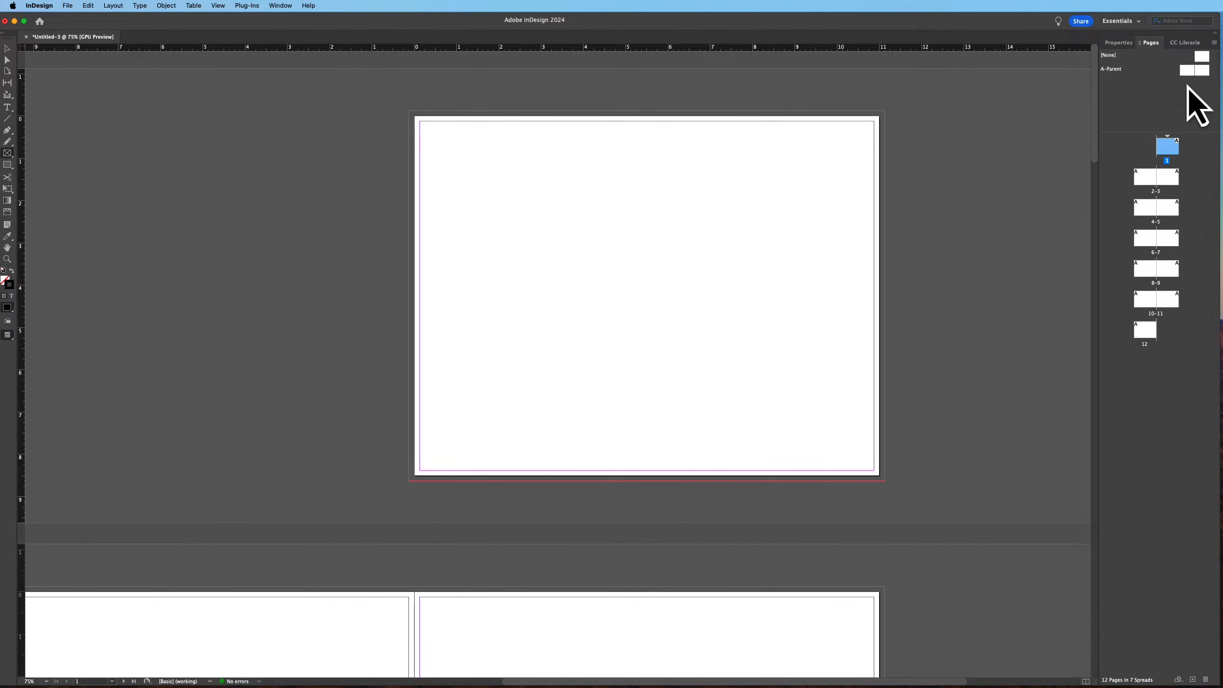
pyautogui.doubleClick(1189, 73)
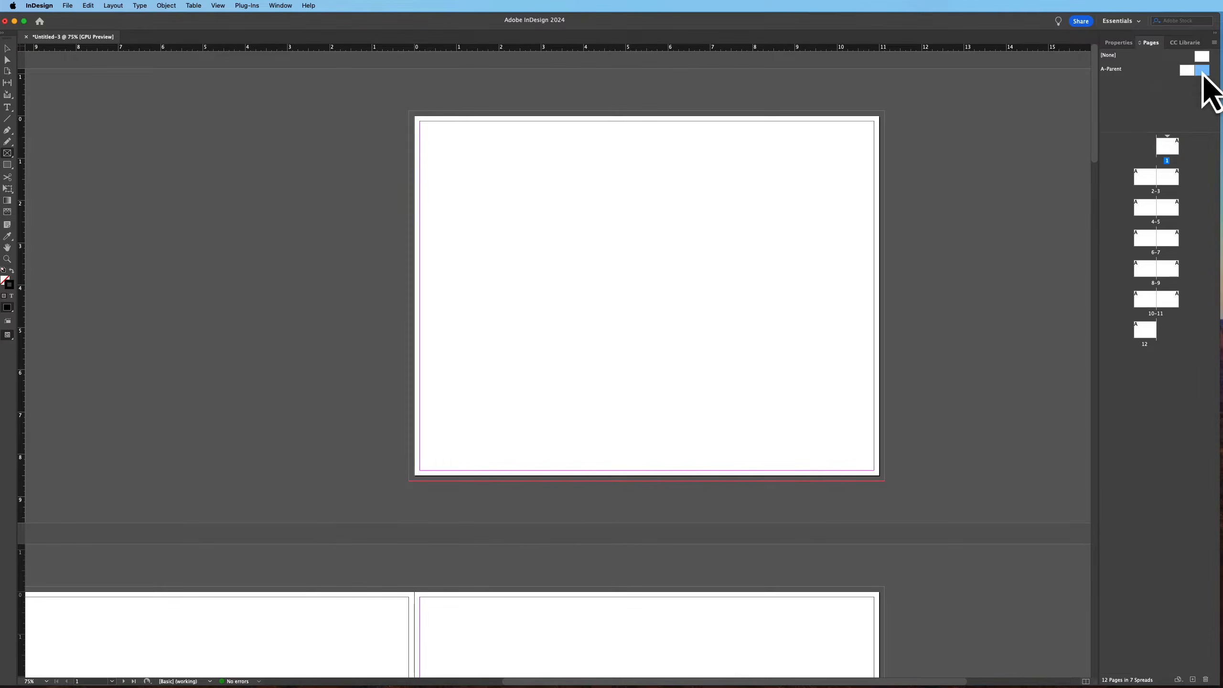
pyautogui.keyDown('shift'); pyautogui.click(1188, 71); pyautogui.keyUp('shift')
# Set the A-Parent spread's margins and columns to 6 columns
pyautogui.click(117, 5)
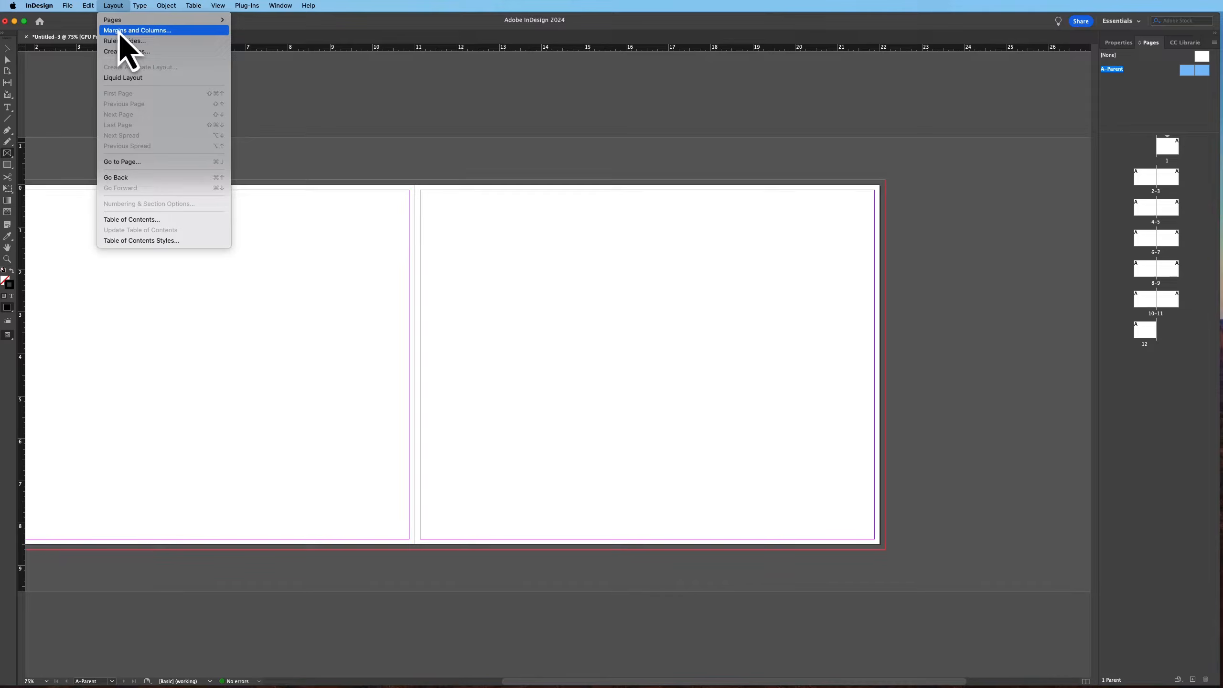
pyautogui.click(120, 30)
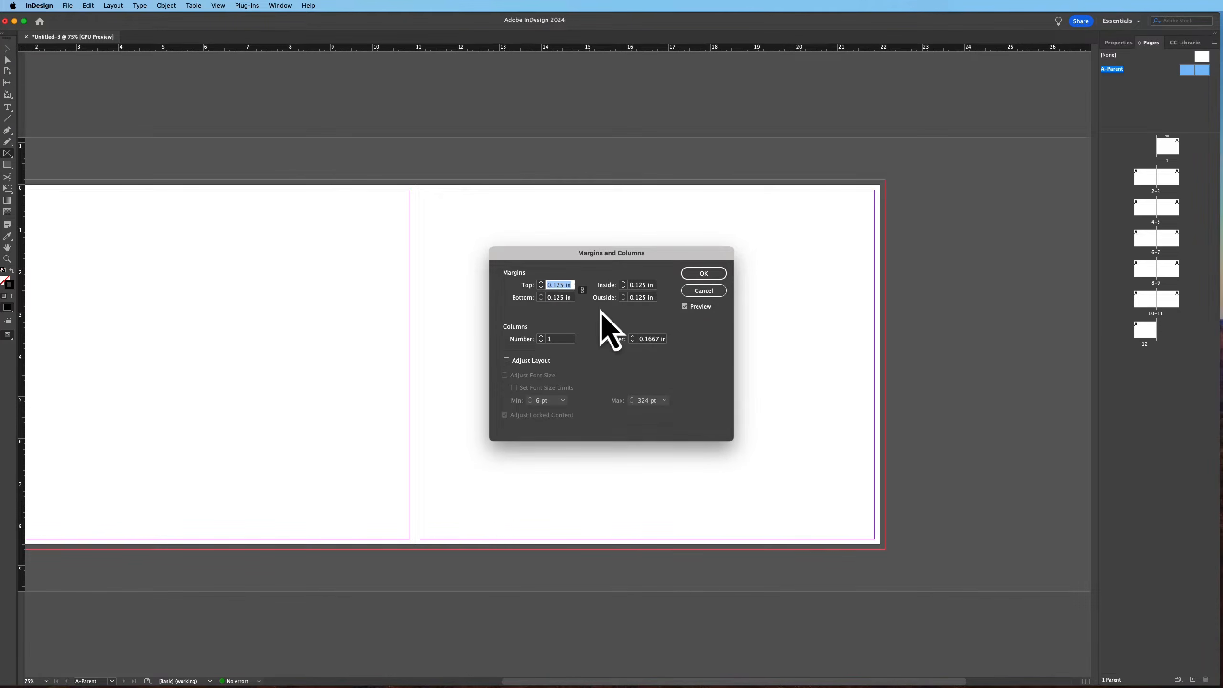
pyautogui.click(541, 336)
pyautogui.click(541, 336)
pyautogui.click(541, 337)
pyautogui.click(541, 337)
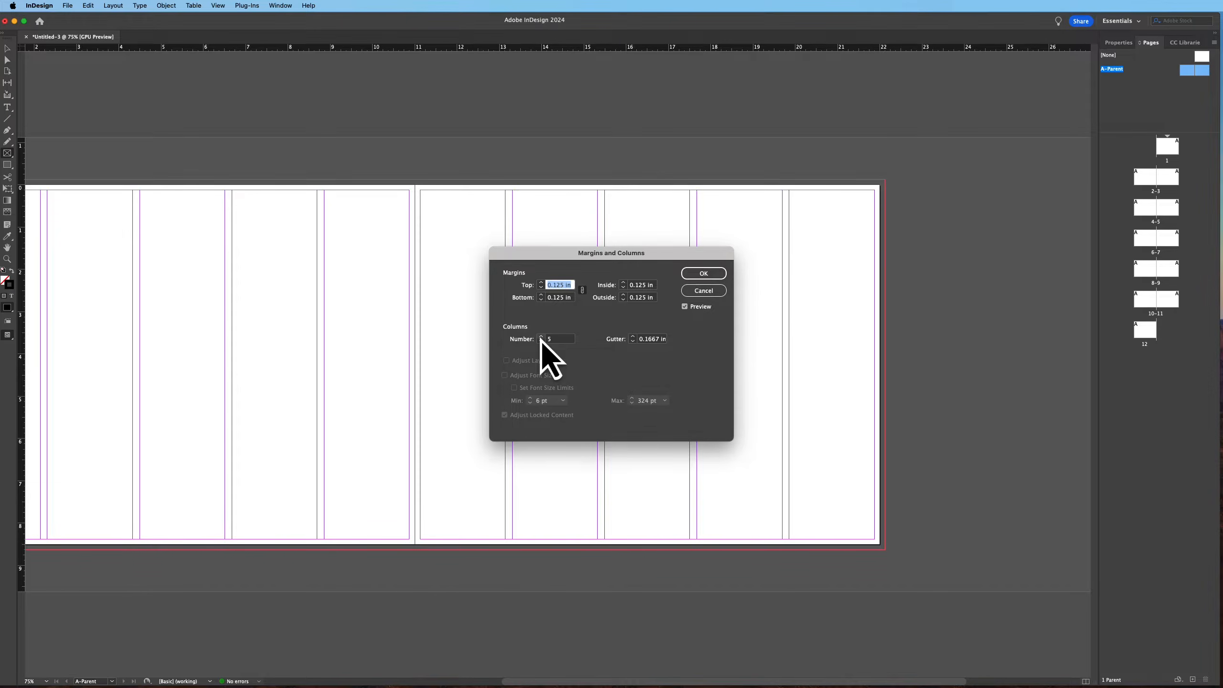
pyautogui.click(540, 337)
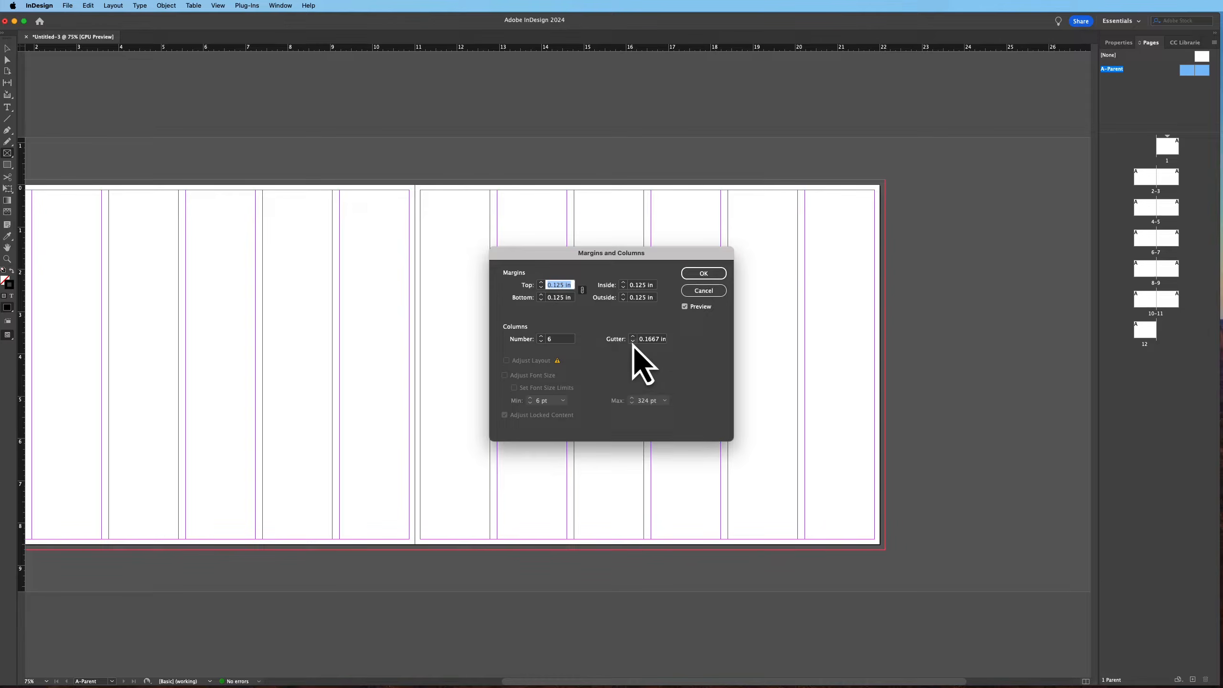
pyautogui.click(713, 274)
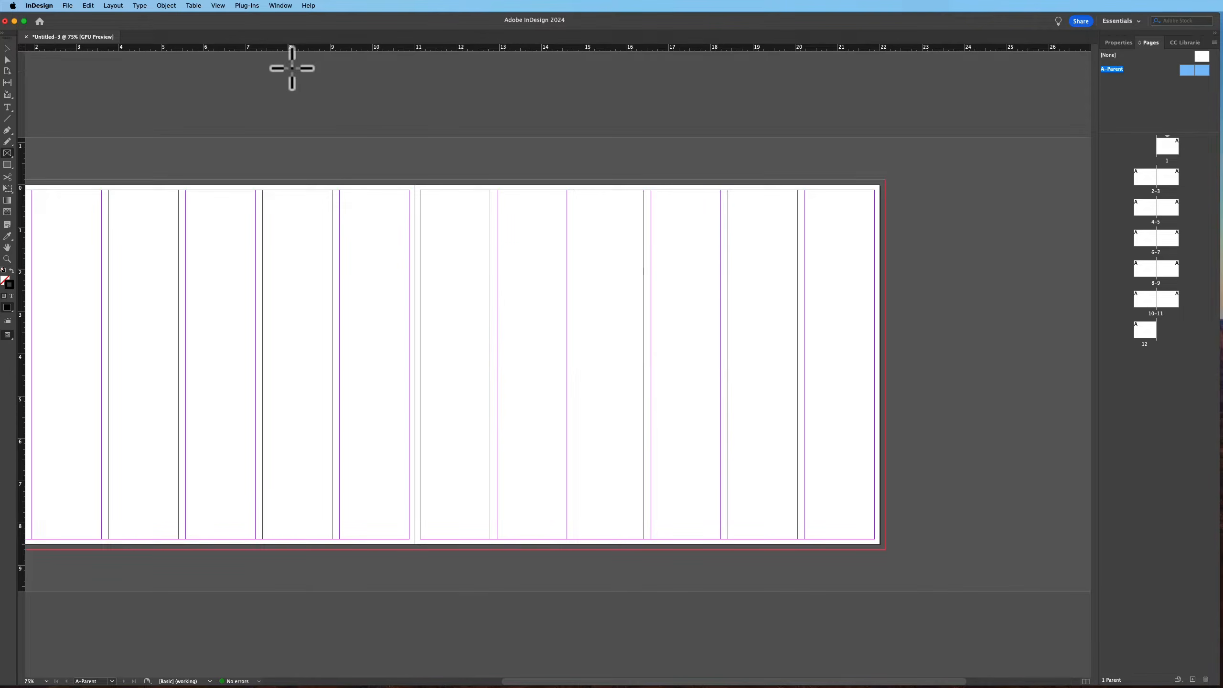
# Create guides dividing the A-Parent spread into 5 rows fitted to the page
pyautogui.click(113, 6)
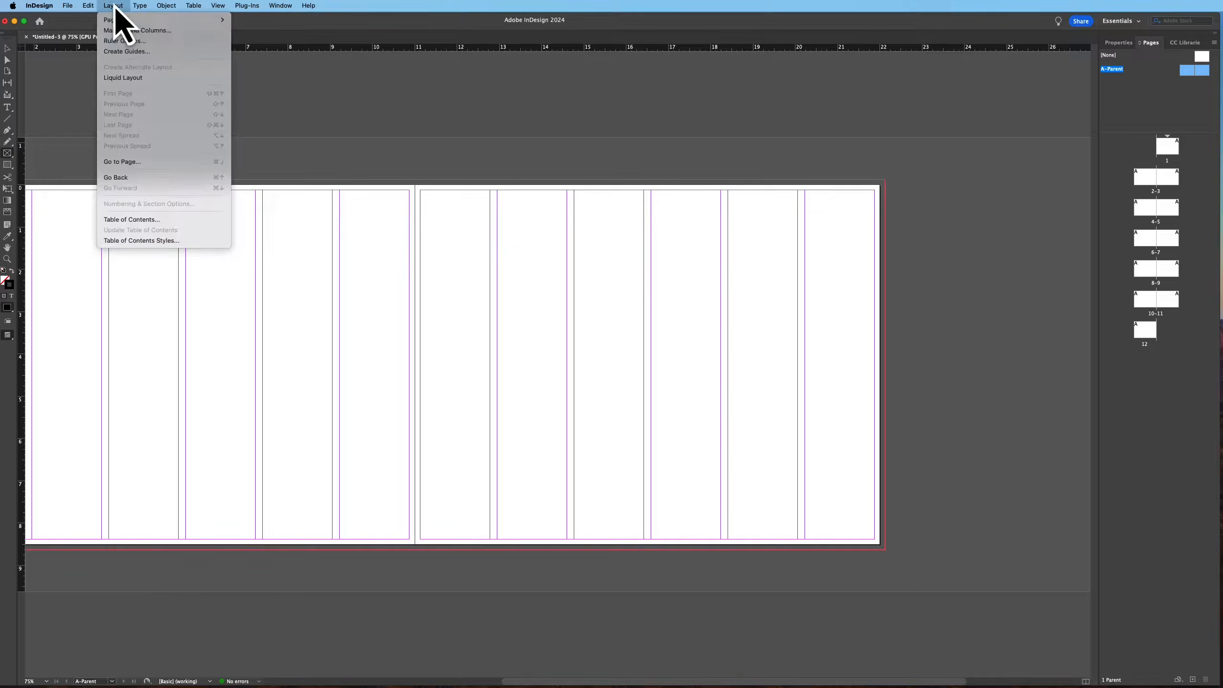
pyautogui.click(132, 52)
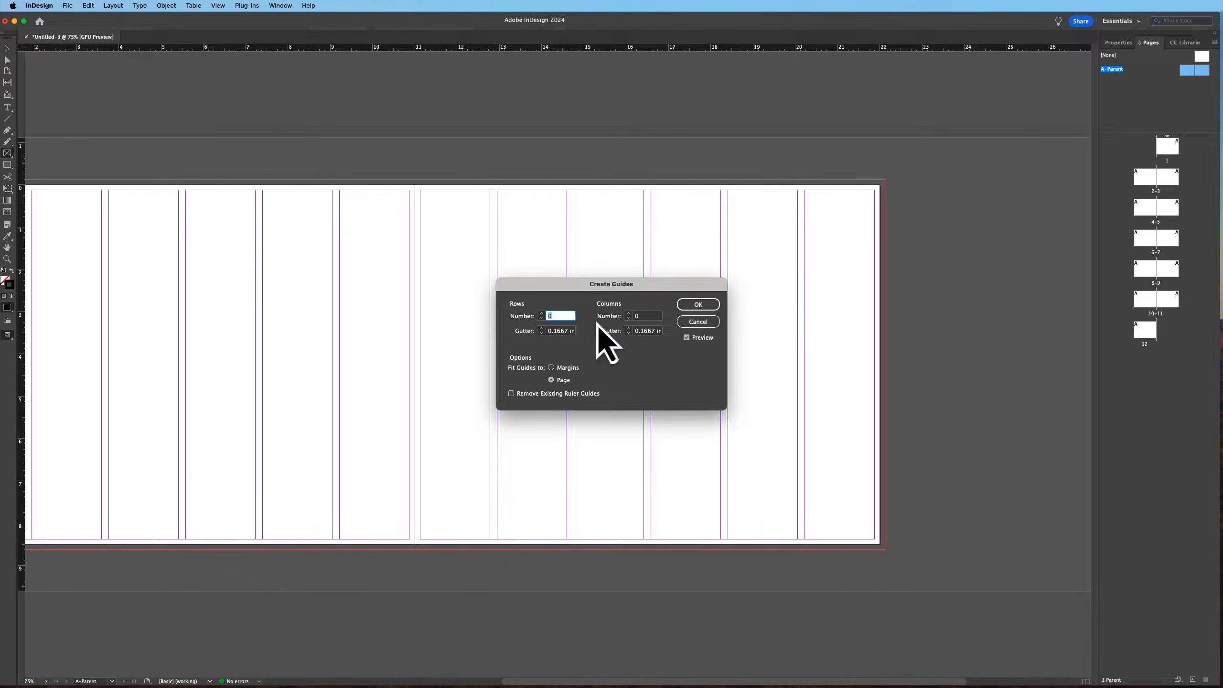
pyautogui.click(542, 313)
pyautogui.click(542, 313)
pyautogui.click(542, 313)
pyautogui.click(541, 313)
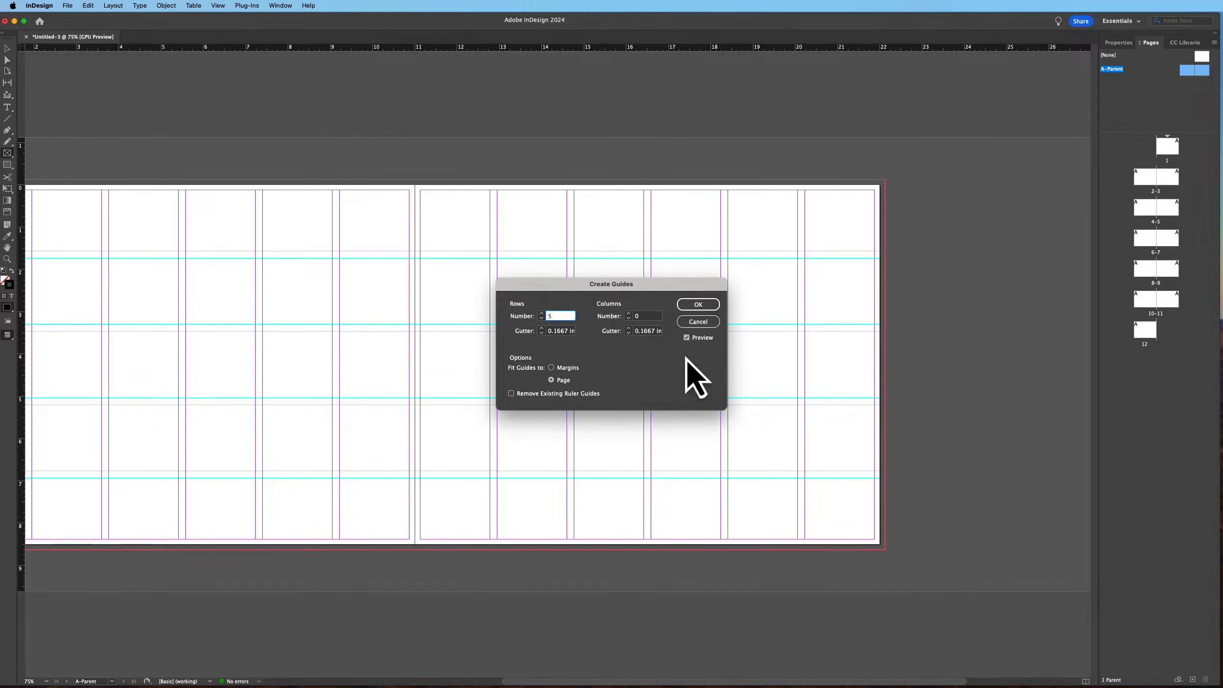
pyautogui.click(703, 305)
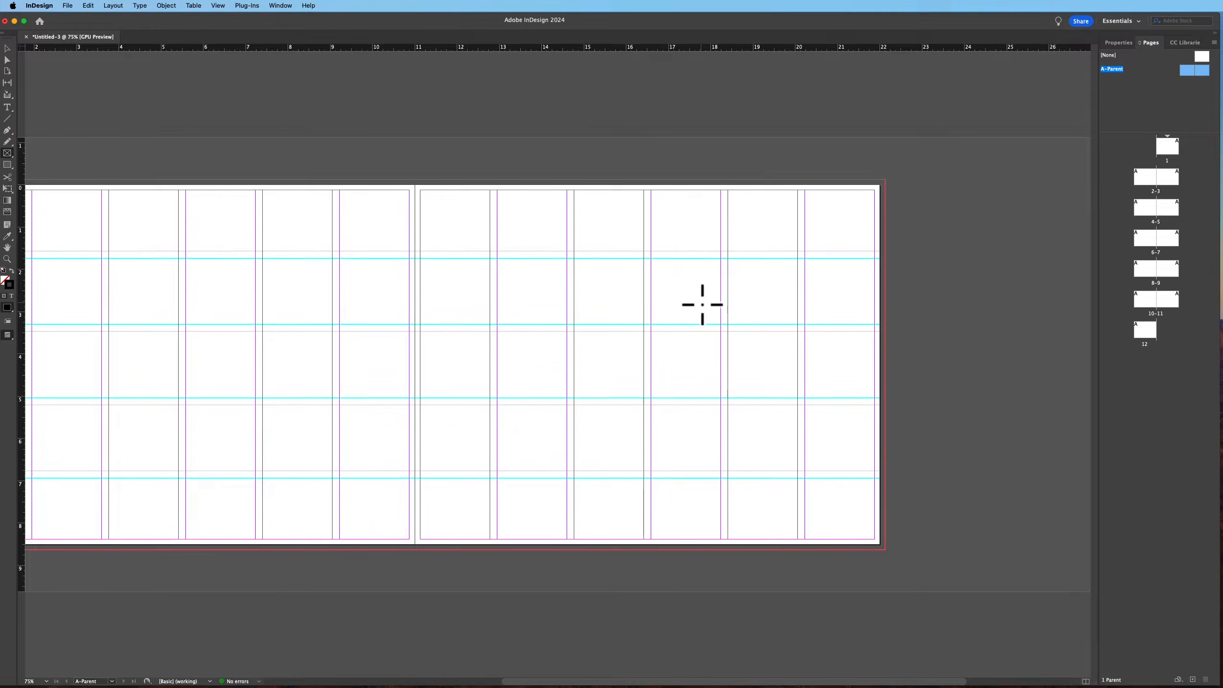
# Open page 1 to check the parent columns and guides applied to it
pyautogui.click(1168, 150)
pyautogui.doubleClick(1168, 150)
pyautogui.scroll(-10, 799, 349)
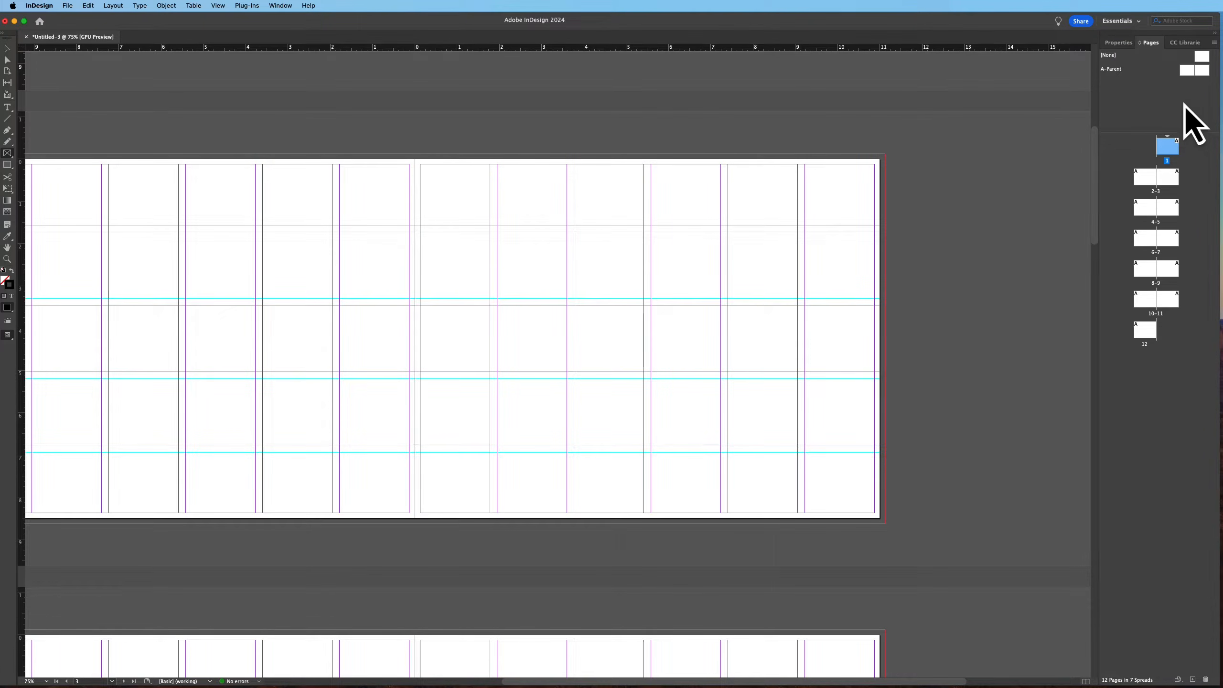
# On the A-Parent spread, draw a small text frame at the left page's bottom-left corner and center its paragraph alignment
pyautogui.doubleClick(1193, 74)
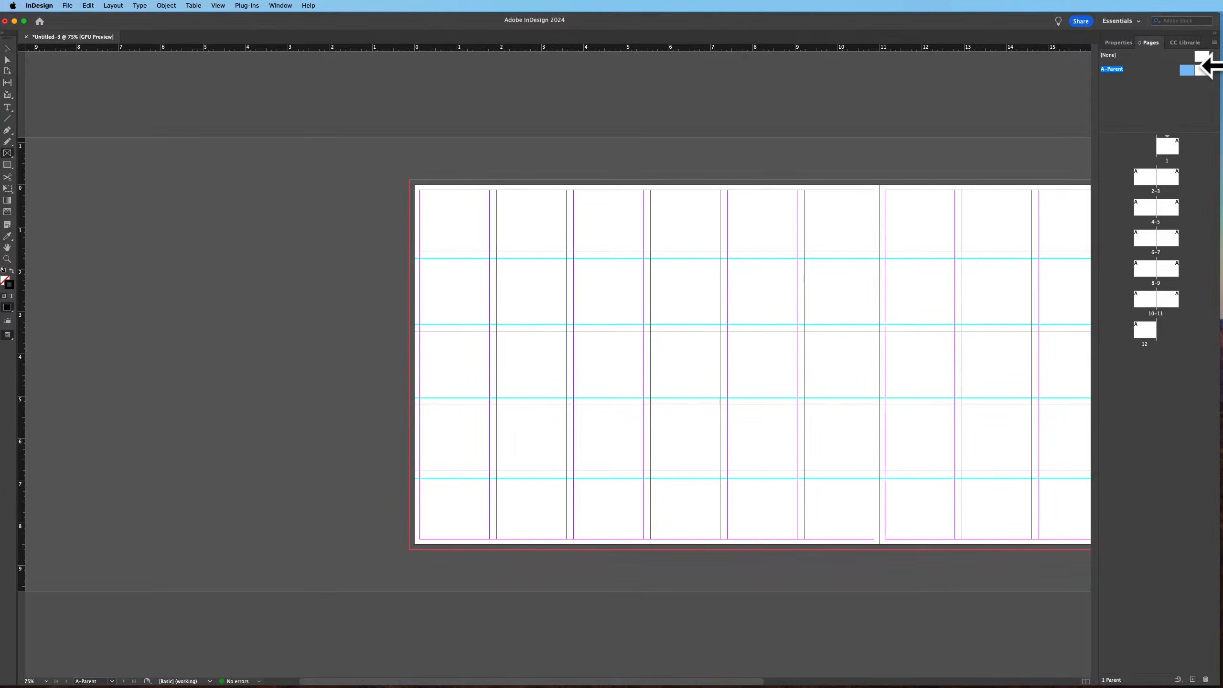
pyautogui.moveTo(742, 333); pyautogui.dragTo(552, 267)
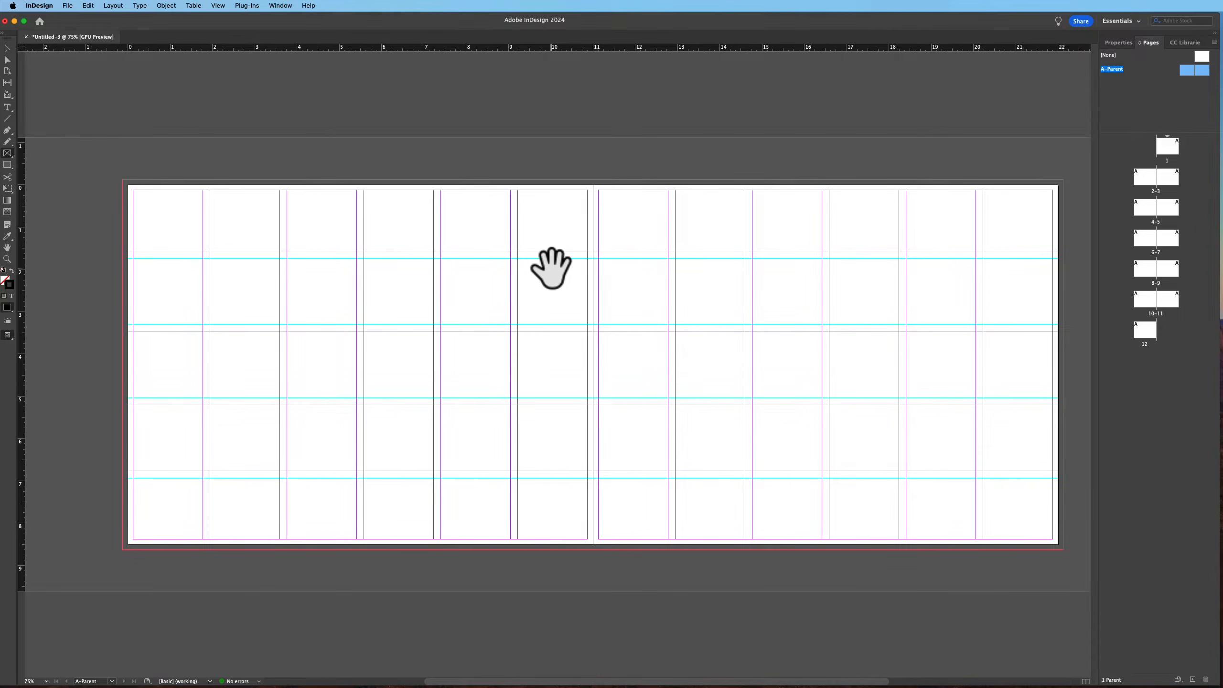
pyautogui.click(7, 109)
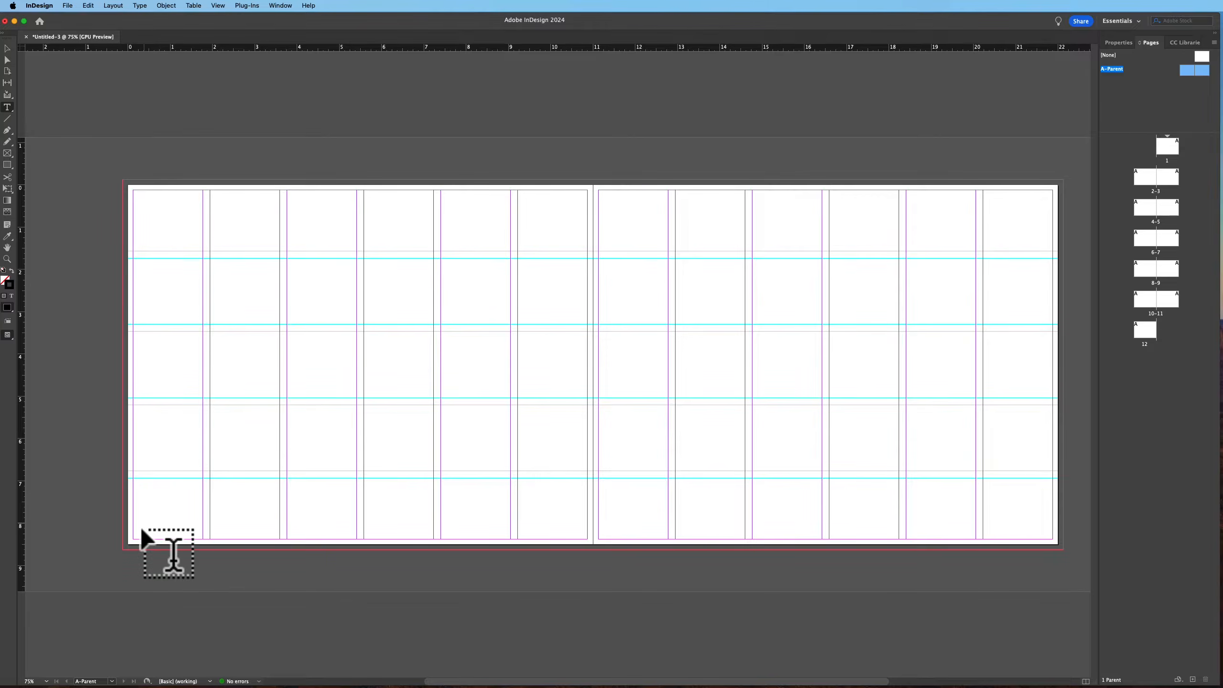
pyautogui.moveTo(135, 528); pyautogui.dragTo(168, 541)
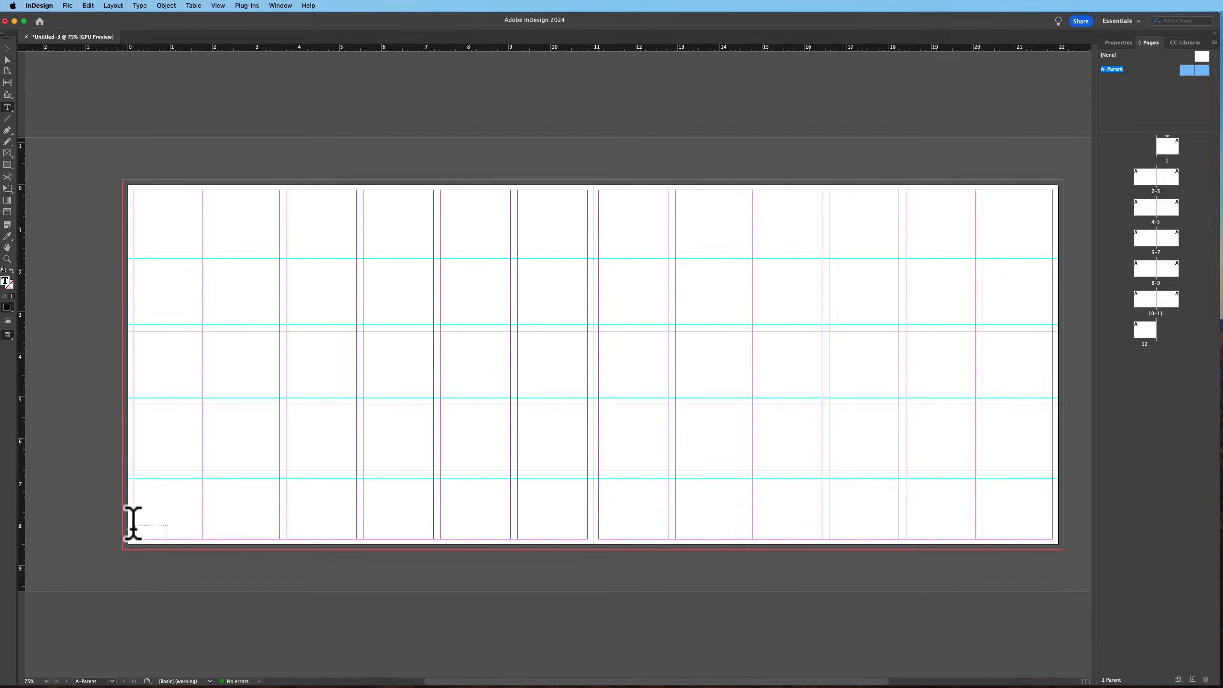
pyautogui.moveTo(145, 526); pyautogui.dragTo(124, 526)
pyautogui.click(1118, 43)
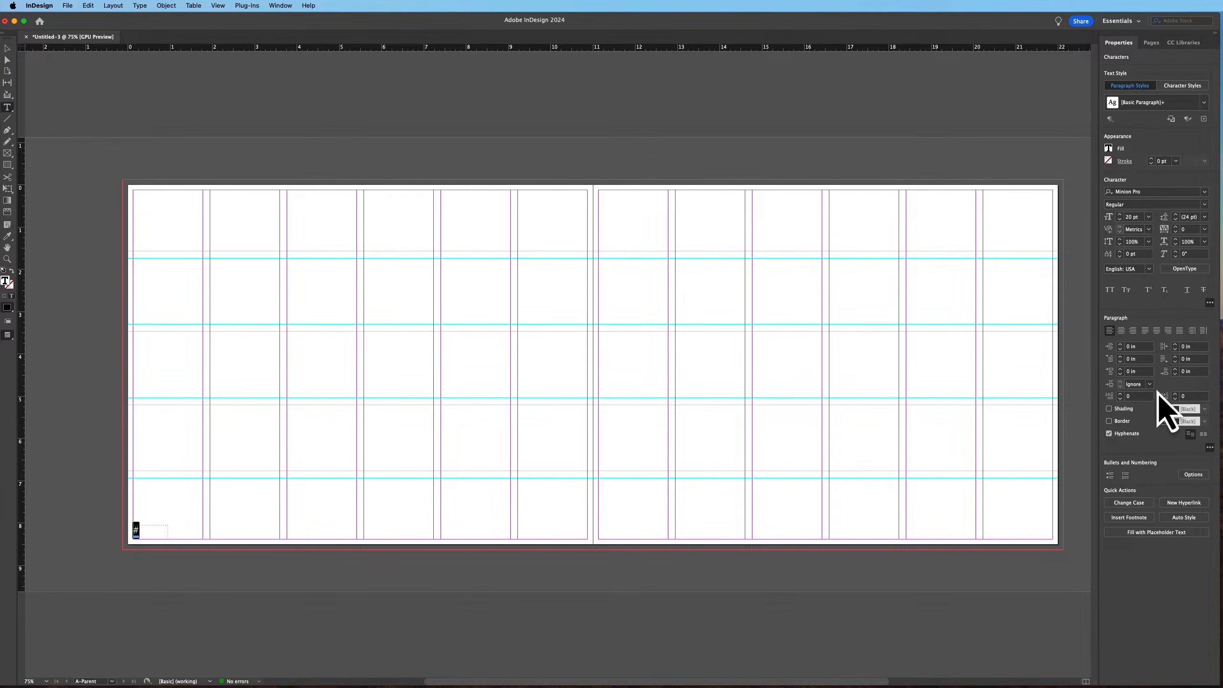
pyautogui.click(1121, 331)
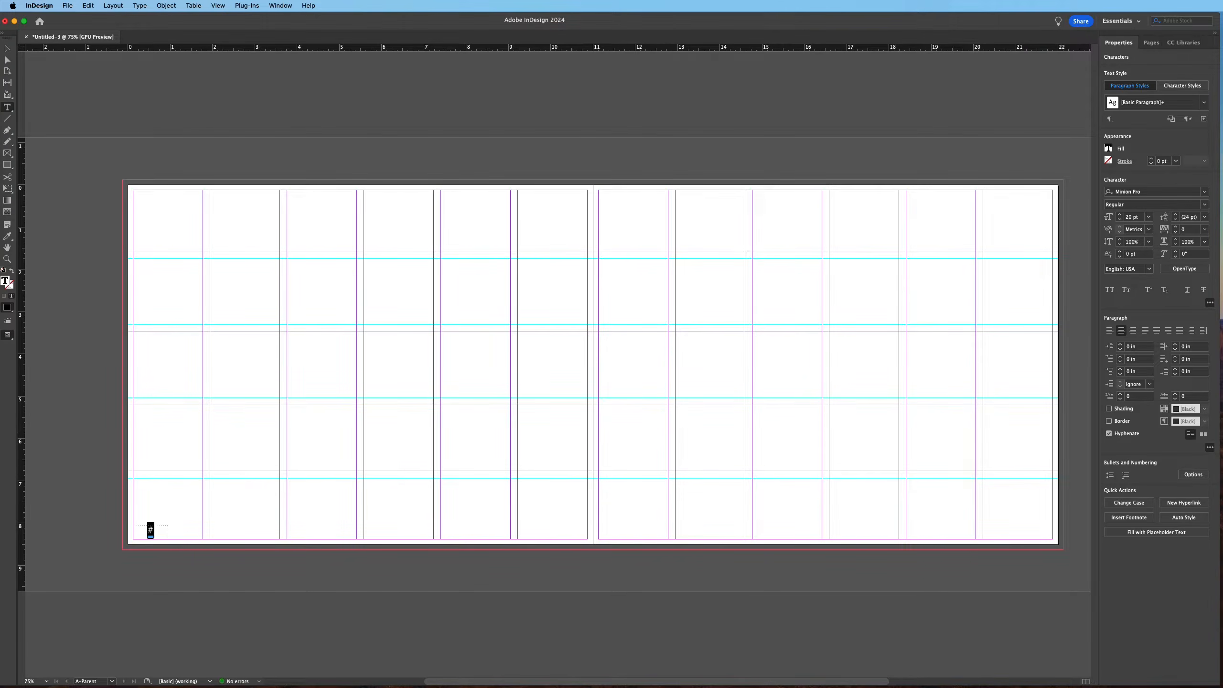
# Show the Control panel and insert a Current Page Number marker into the footer text frame
pyautogui.click(288, 7)
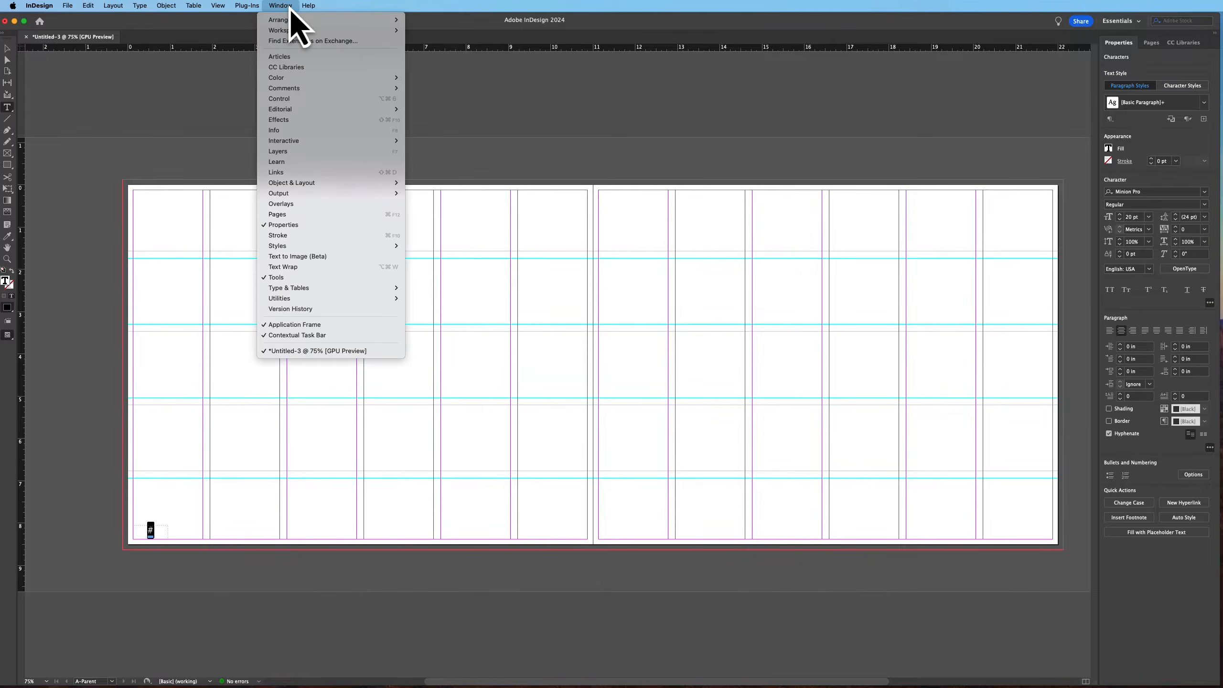
pyautogui.click(284, 100)
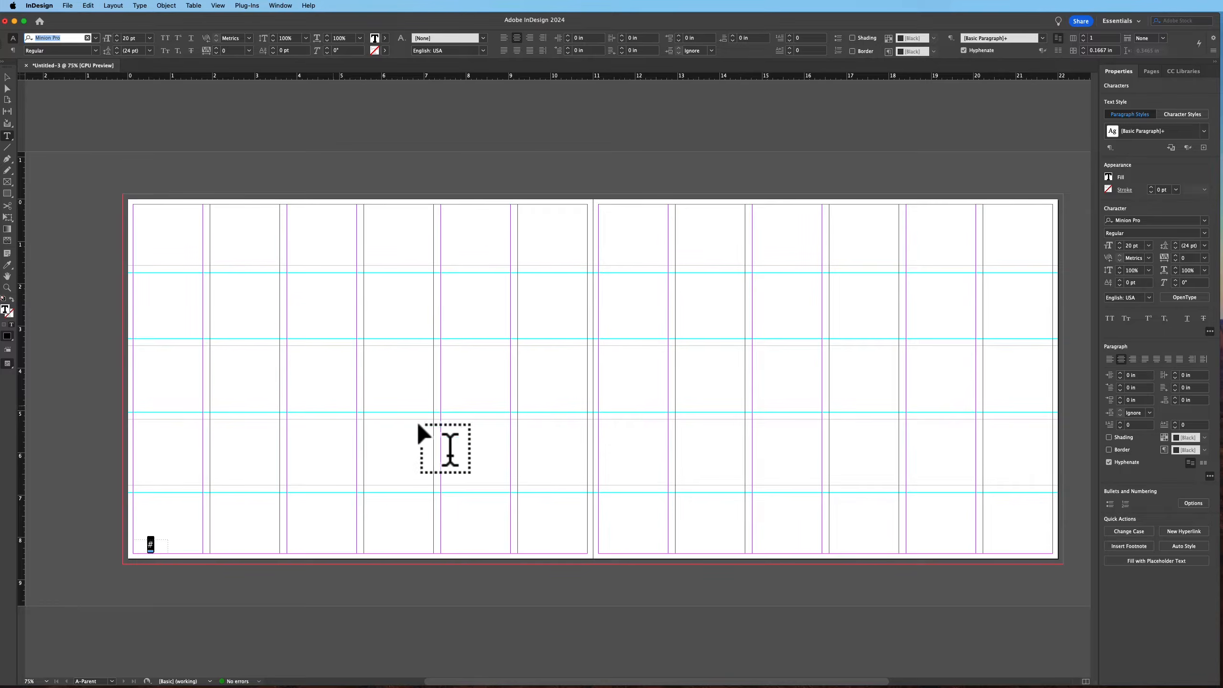
pyautogui.rightClick(150, 538)
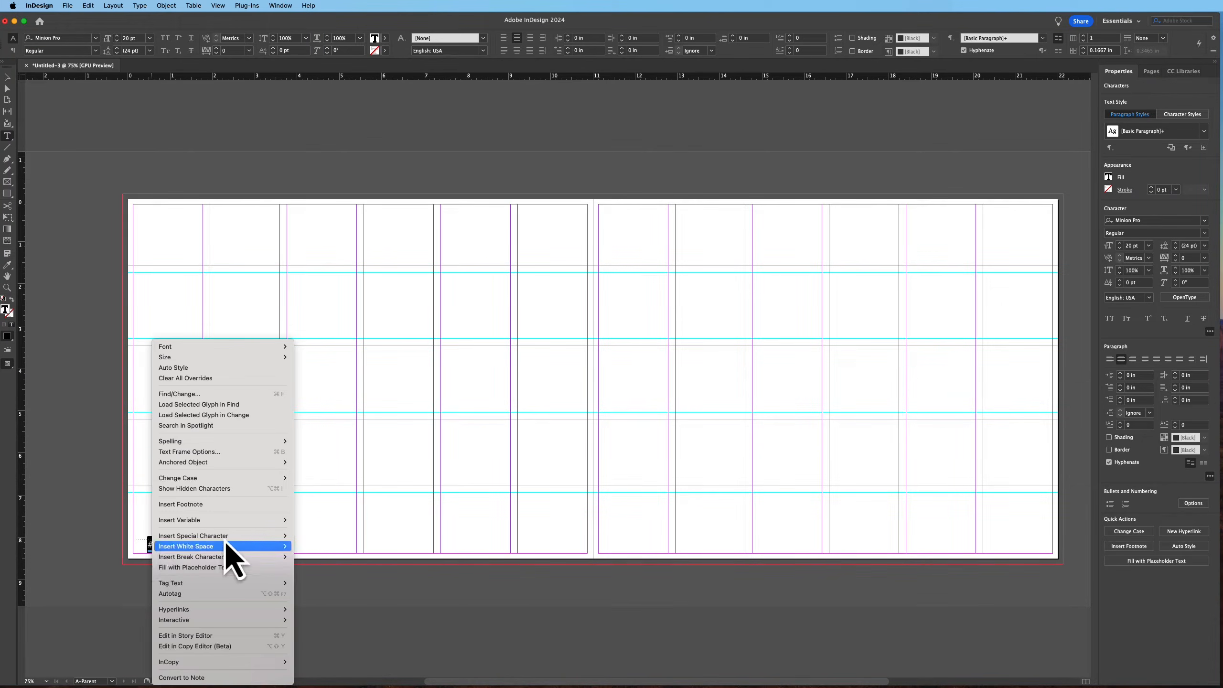
pyautogui.moveTo(225, 539)
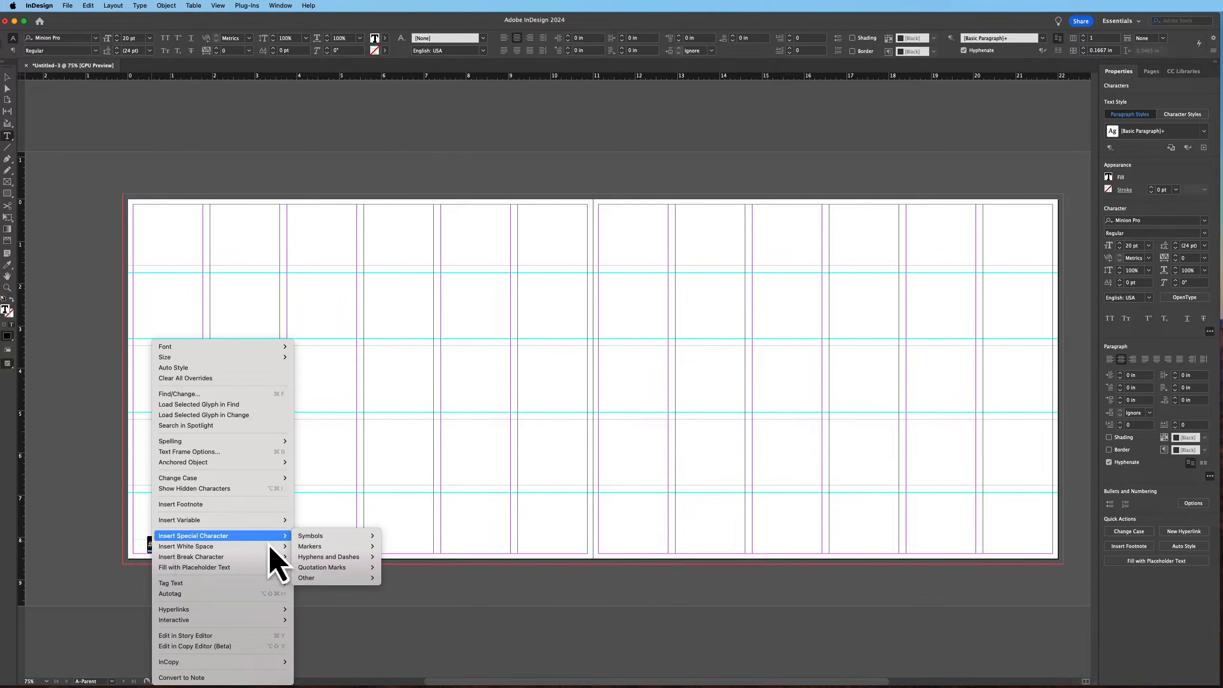
pyautogui.moveTo(327, 548)
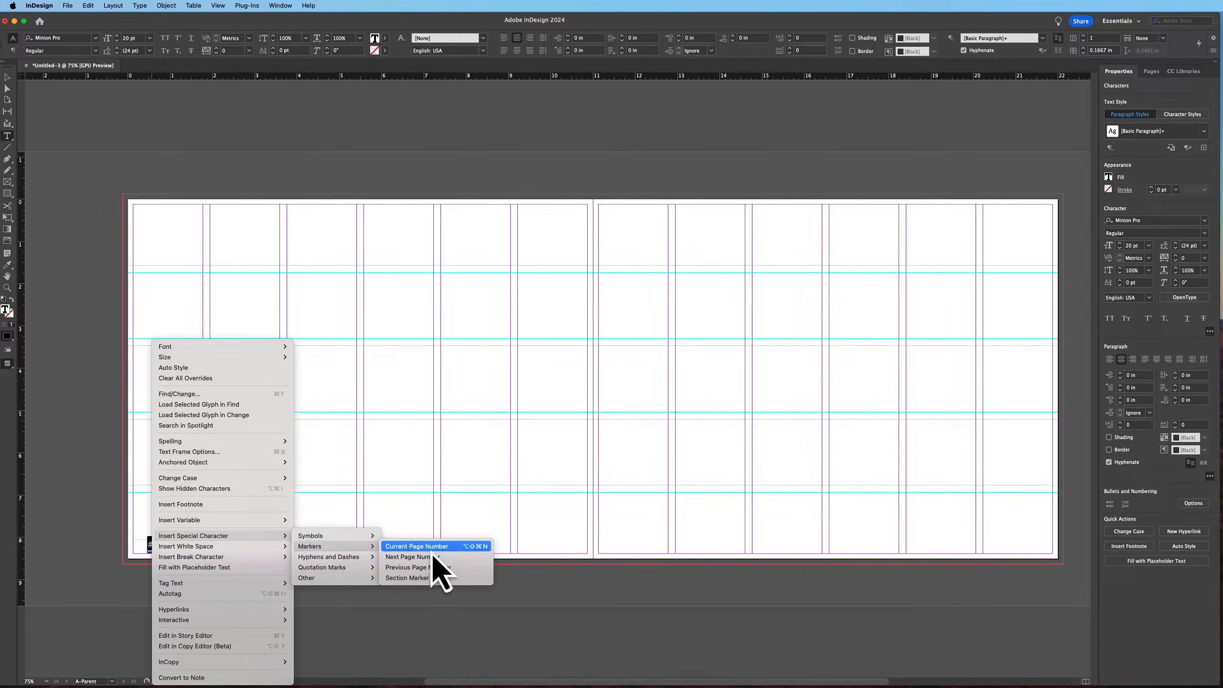
pyautogui.click(433, 552)
# Widen the page-number text frame slightly to the right
pyautogui.click(7, 77)
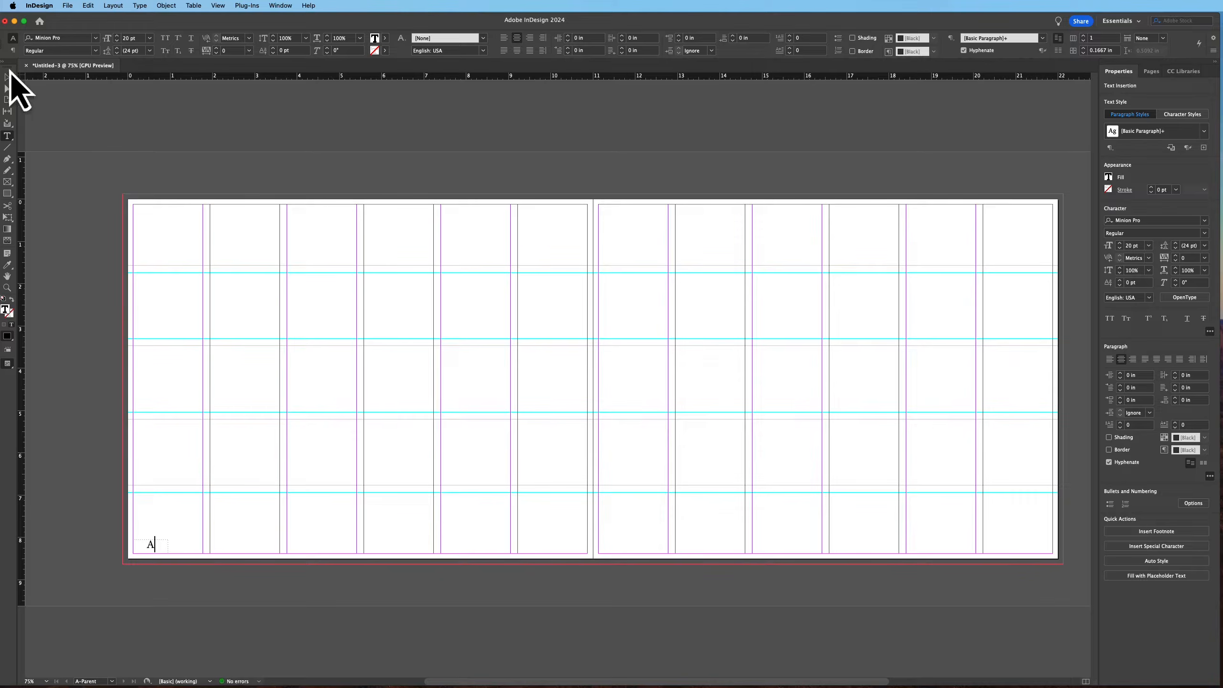
pyautogui.doubleClick(147, 544)
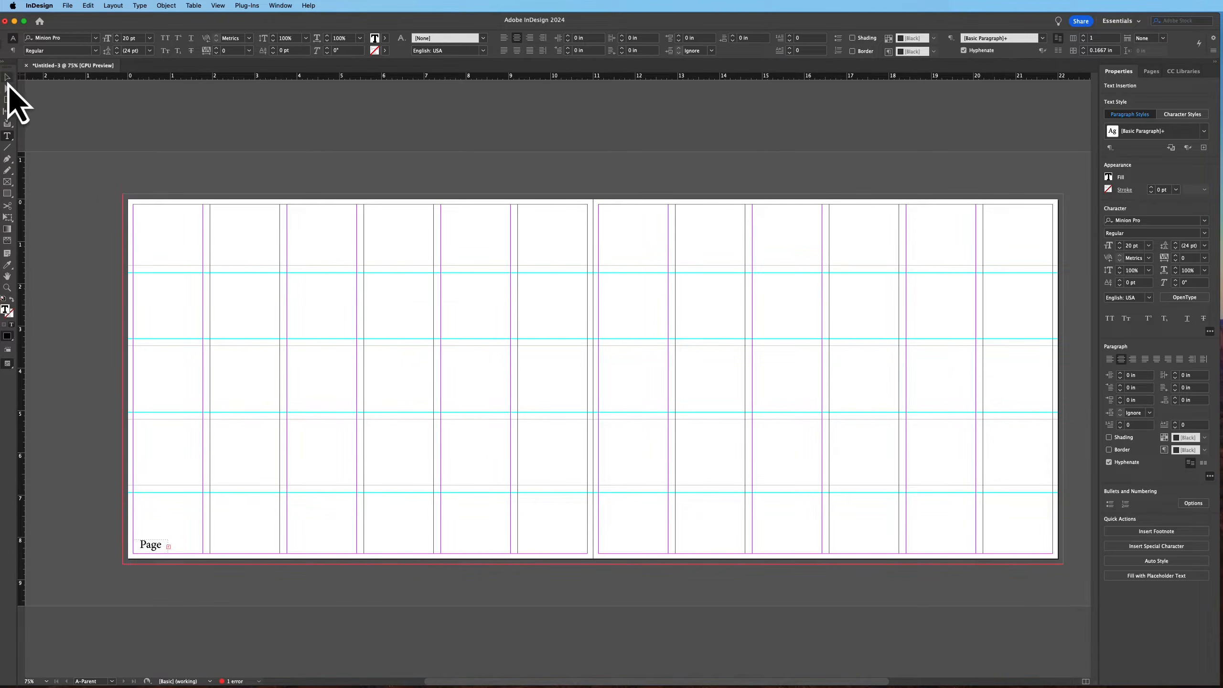
pyautogui.click(8, 78)
pyautogui.moveTo(169, 546); pyautogui.dragTo(183, 546)
# Set the page-number text to Adobe Garamond Pro Regular at 11 pt
pyautogui.tripleClick(159, 543)
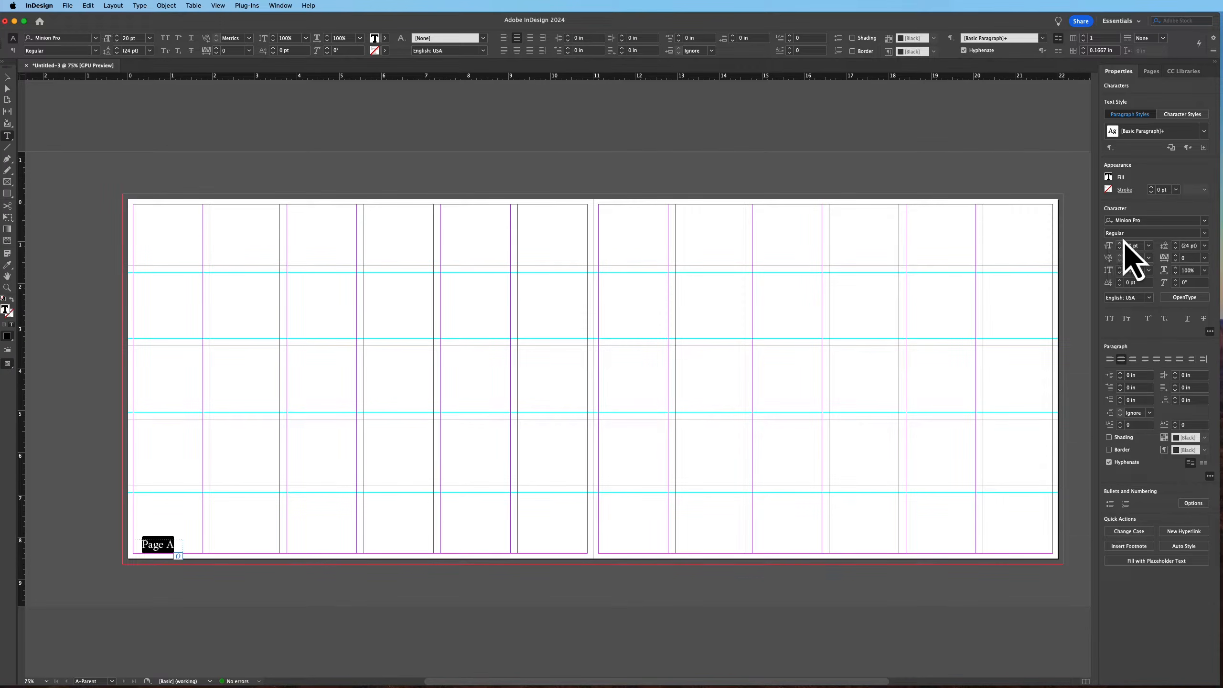
pyautogui.write('adobe')
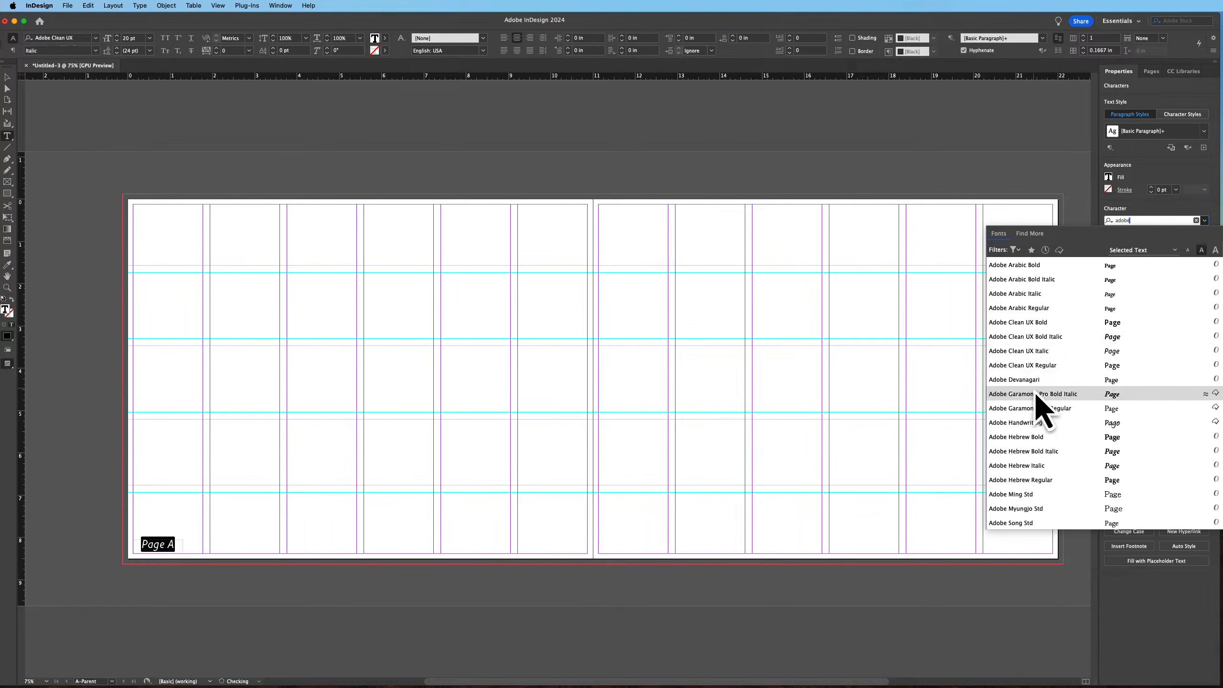
pyautogui.click(1026, 409)
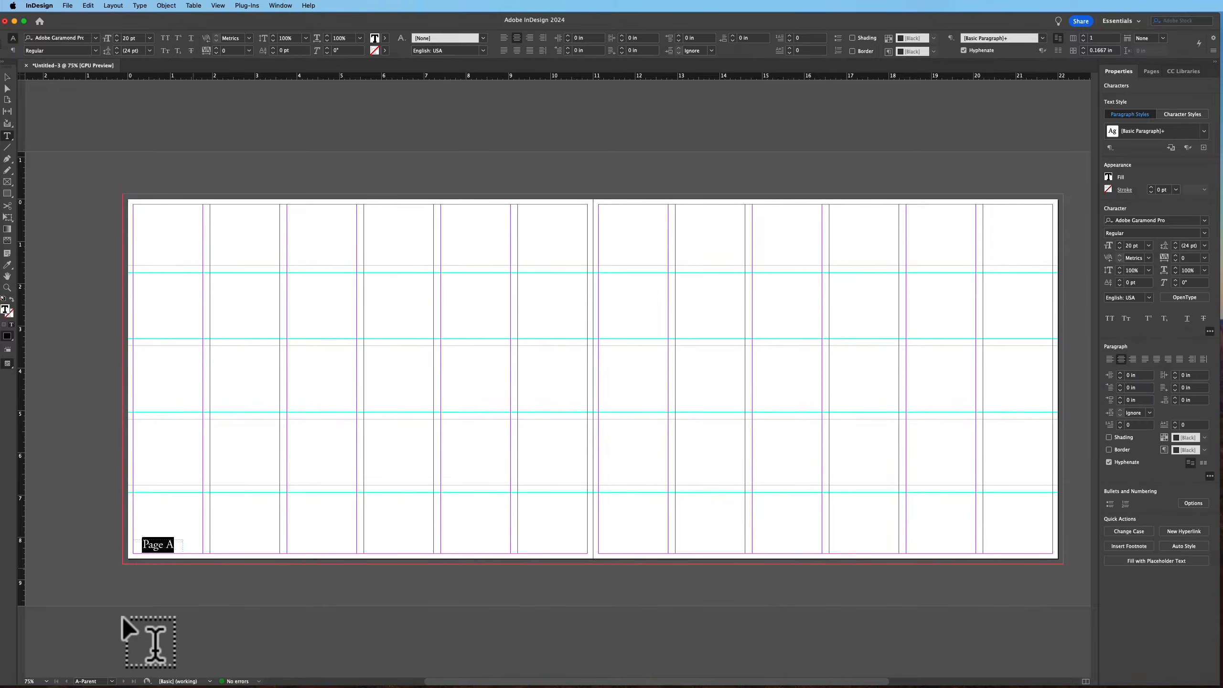
pyautogui.click(1120, 249)
pyautogui.click(1121, 249)
pyautogui.click(1120, 248)
pyautogui.click(1120, 248)
pyautogui.click(1121, 248)
pyautogui.click(1120, 249)
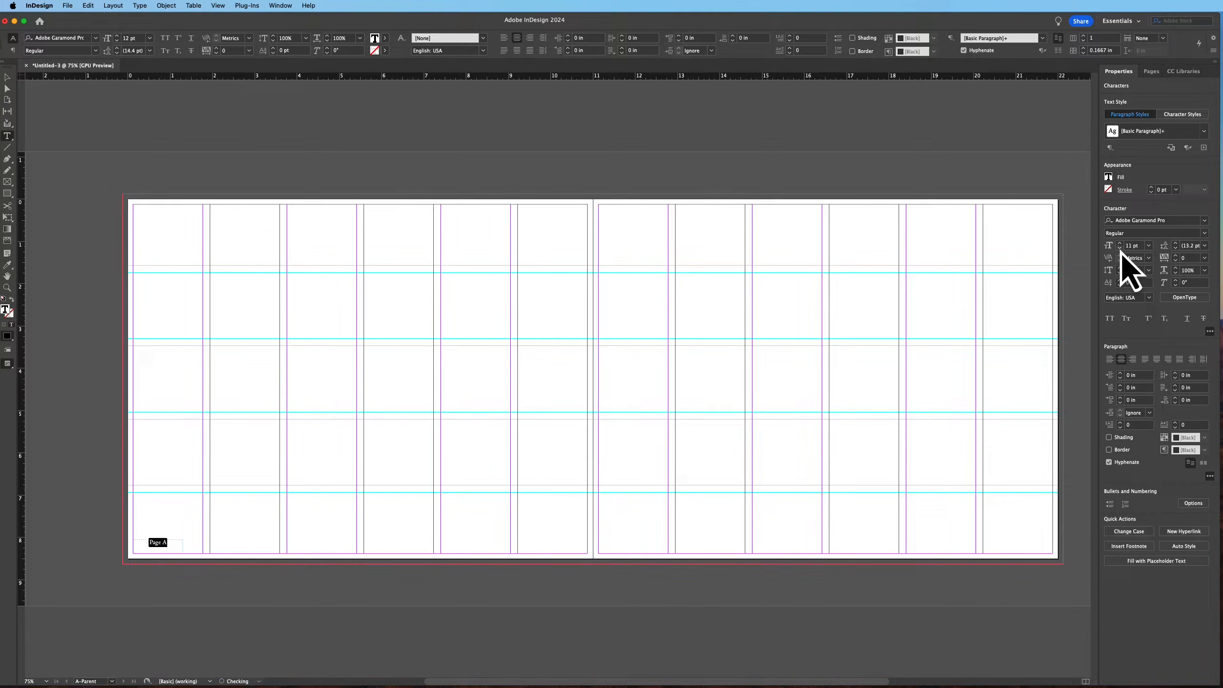
# Duplicate the page-number frame to the bottom-right corner of the right page
pyautogui.click(7, 79)
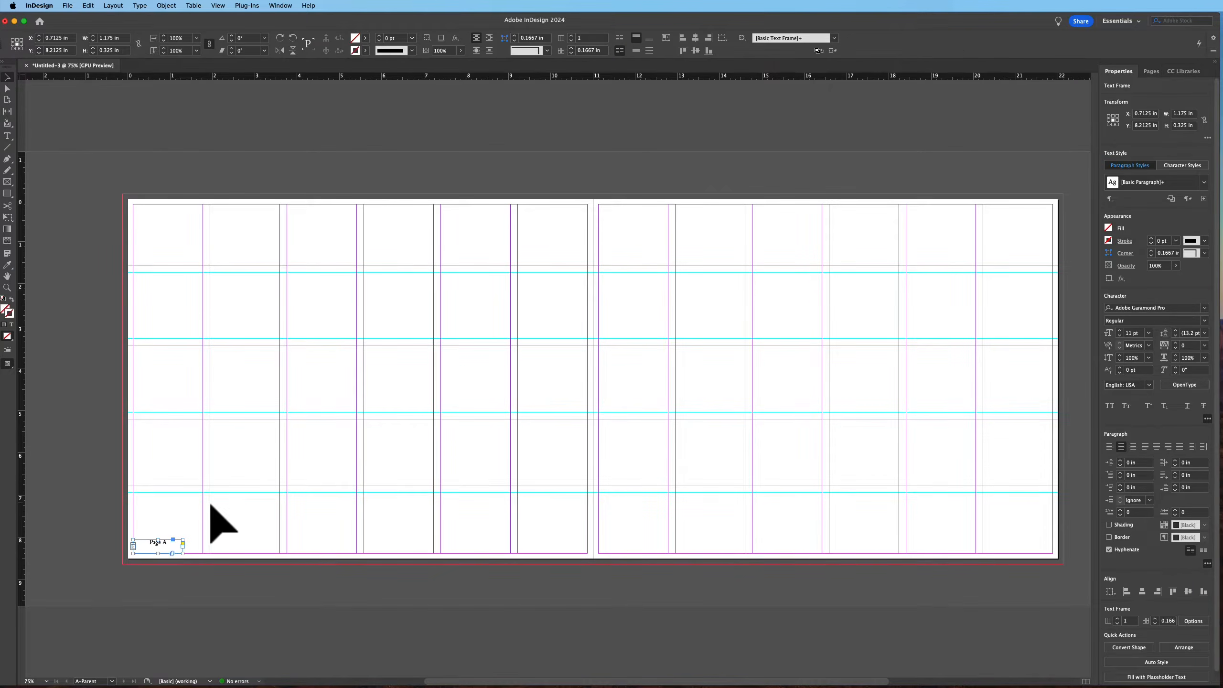
pyautogui.moveTo(159, 554); pyautogui.dragTo(1024, 549)
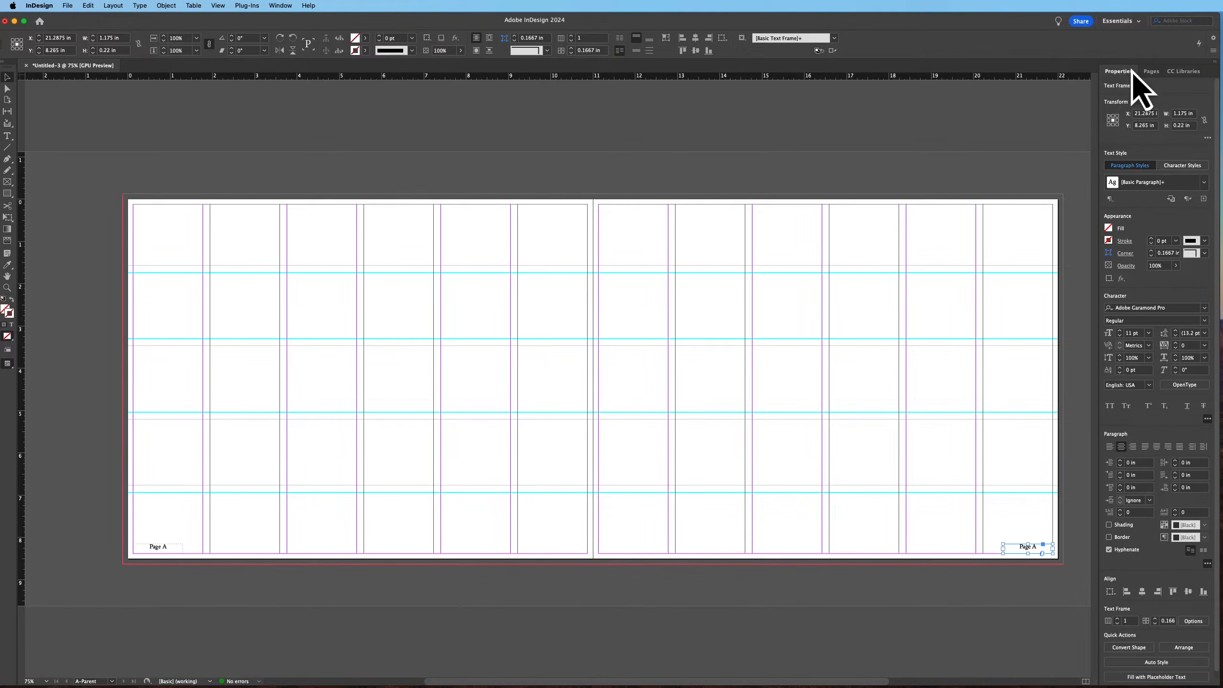
# Open spread 2–3 to check the page numbers, then return to the A-Parent spread
pyautogui.click(1152, 72)
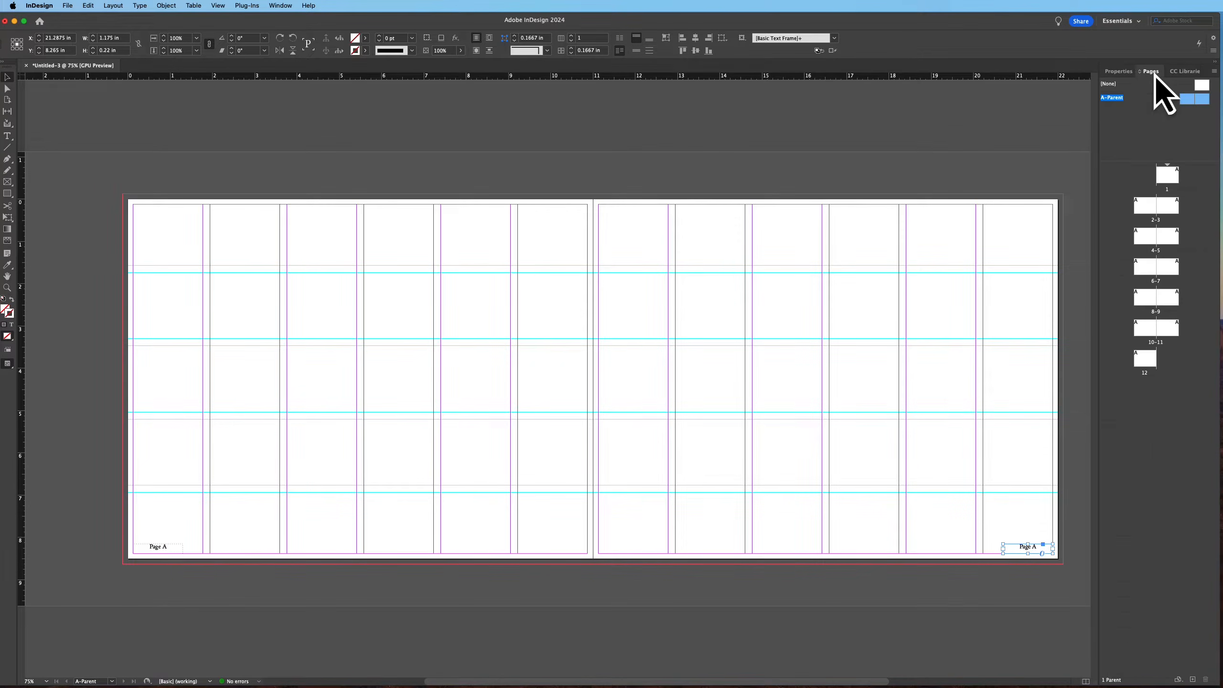
pyautogui.doubleClick(1144, 210)
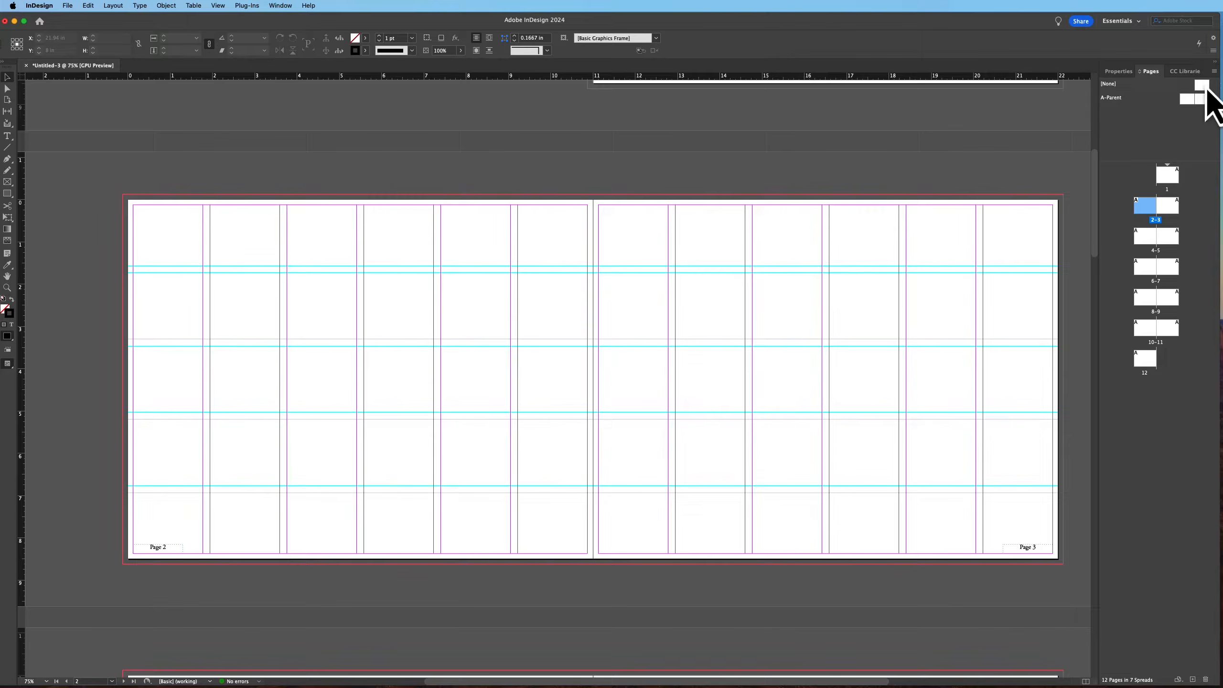
pyautogui.doubleClick(1191, 104)
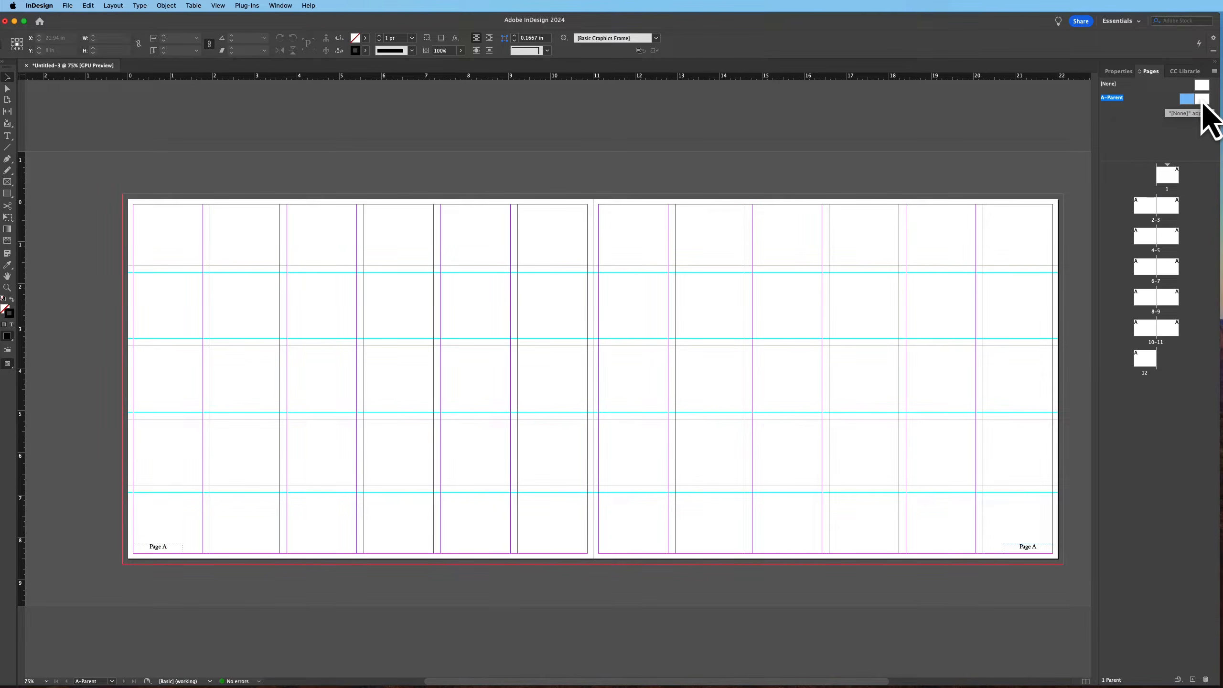
# Draw a text frame at the bottom center of the left page and type A Photo Portfolio
pyautogui.press('super+d')
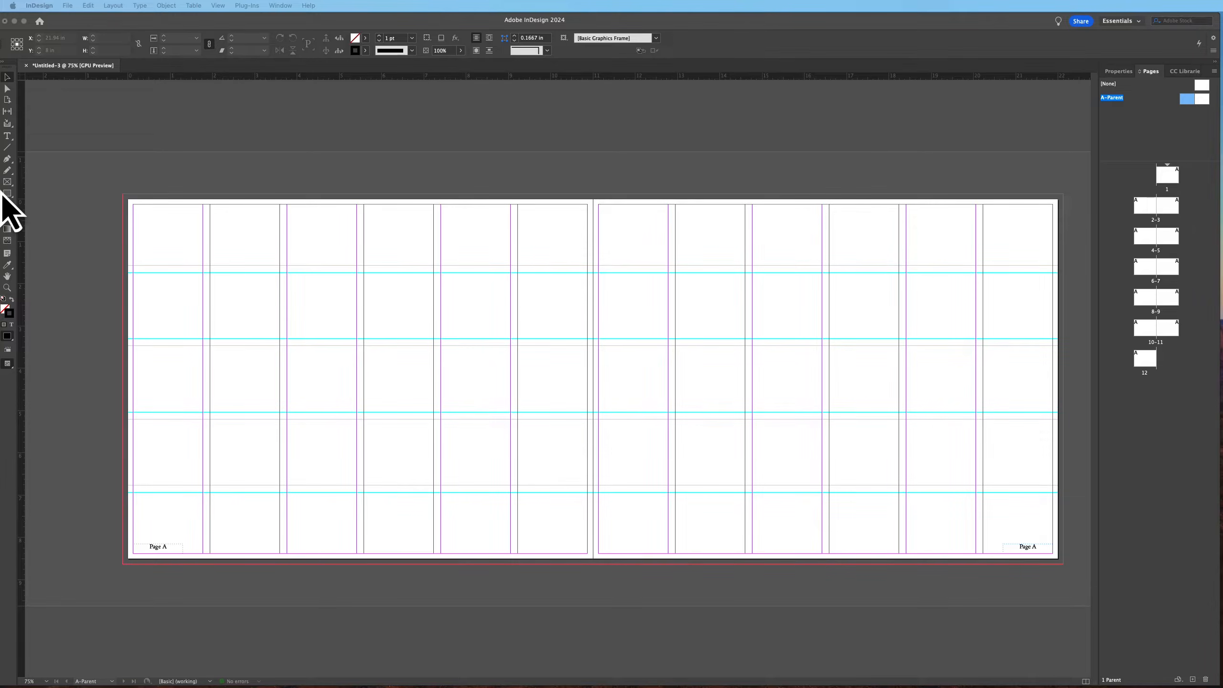
pyautogui.click(64, 199)
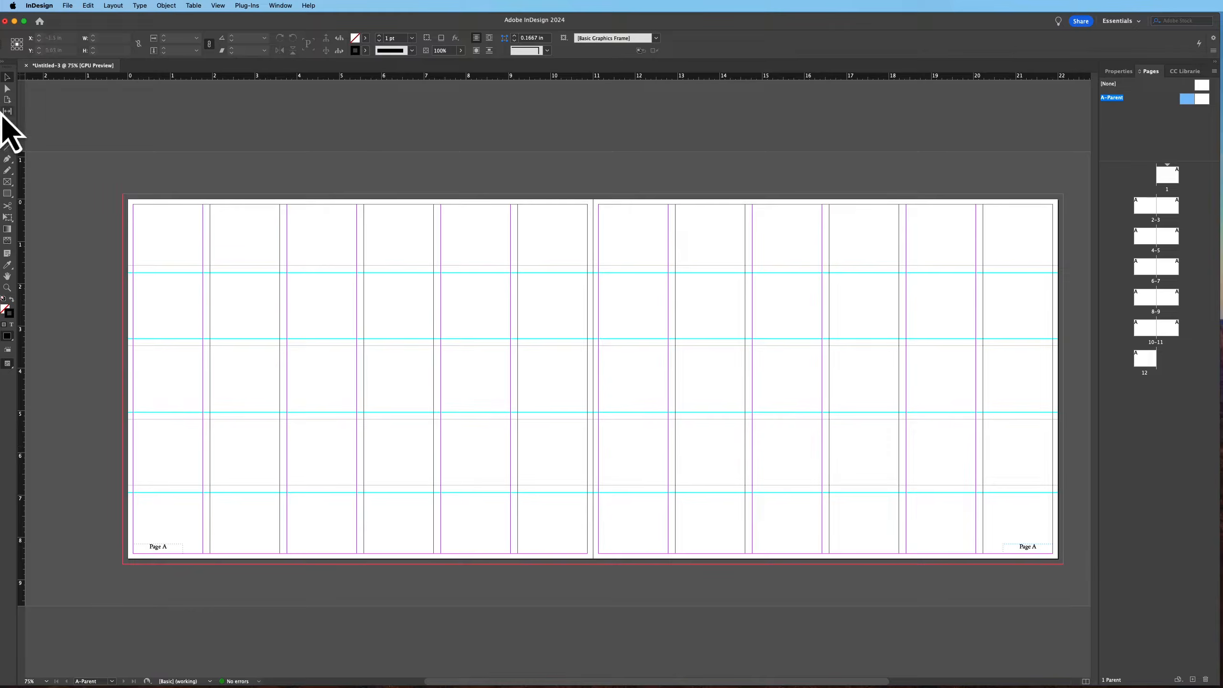
pyautogui.click(7, 136)
pyautogui.moveTo(304, 540); pyautogui.dragTo(433, 552)
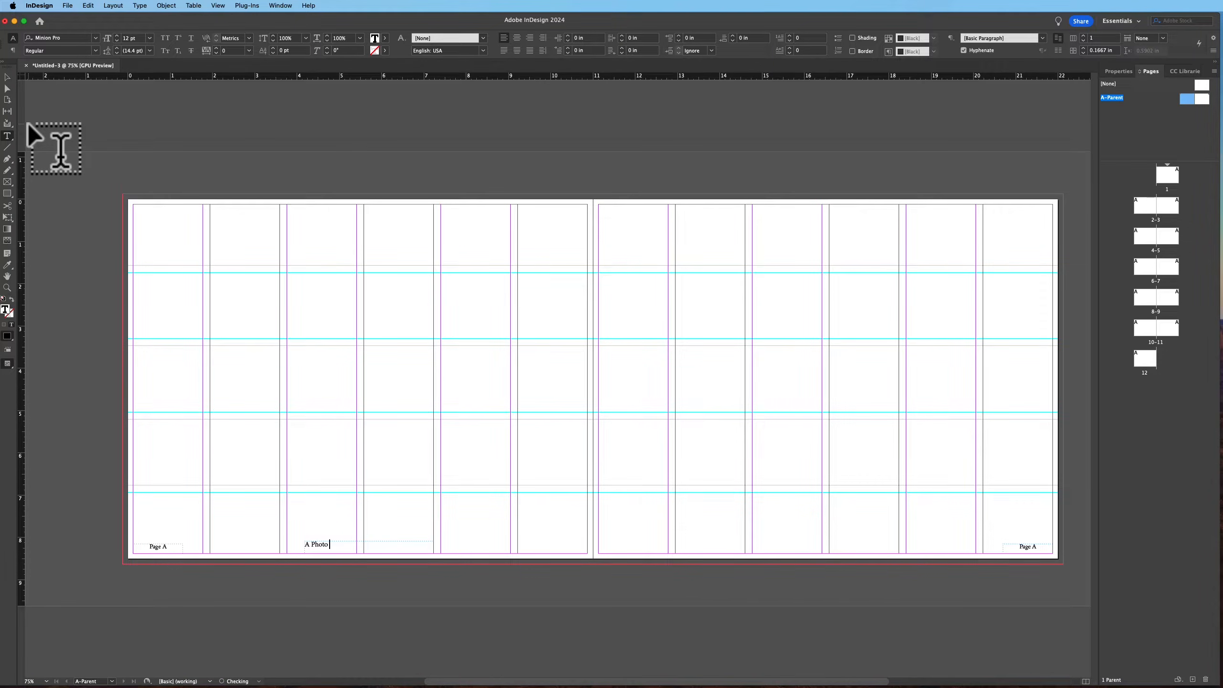
pyautogui.write('A Photo Portfolio')
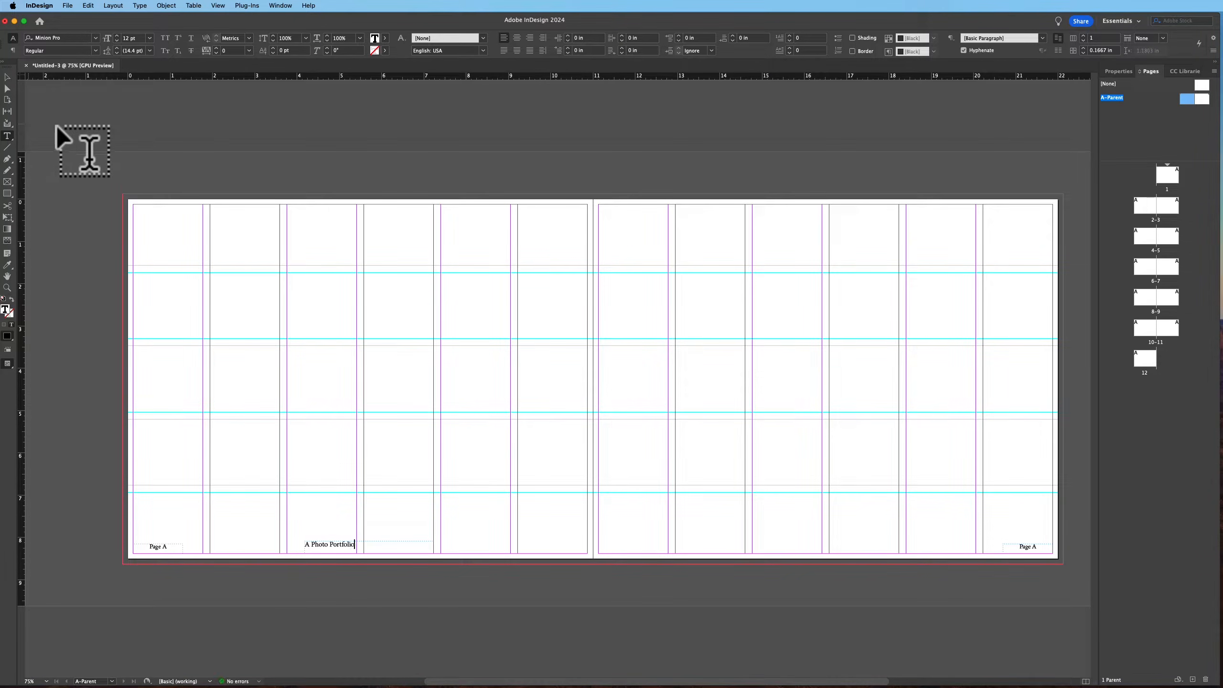
# Center-align the A Photo Portfolio text
pyautogui.press('super+a')
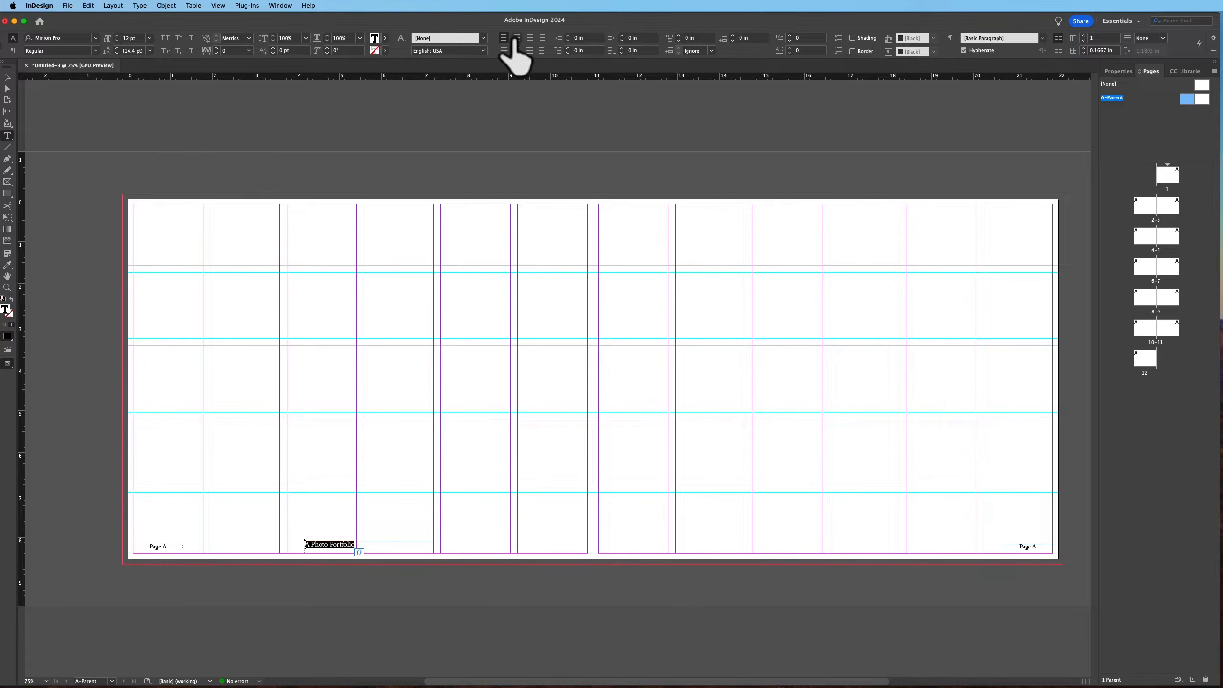
pyautogui.click(516, 38)
pyautogui.moveTo(733, 183); pyautogui.dragTo(300, 95)
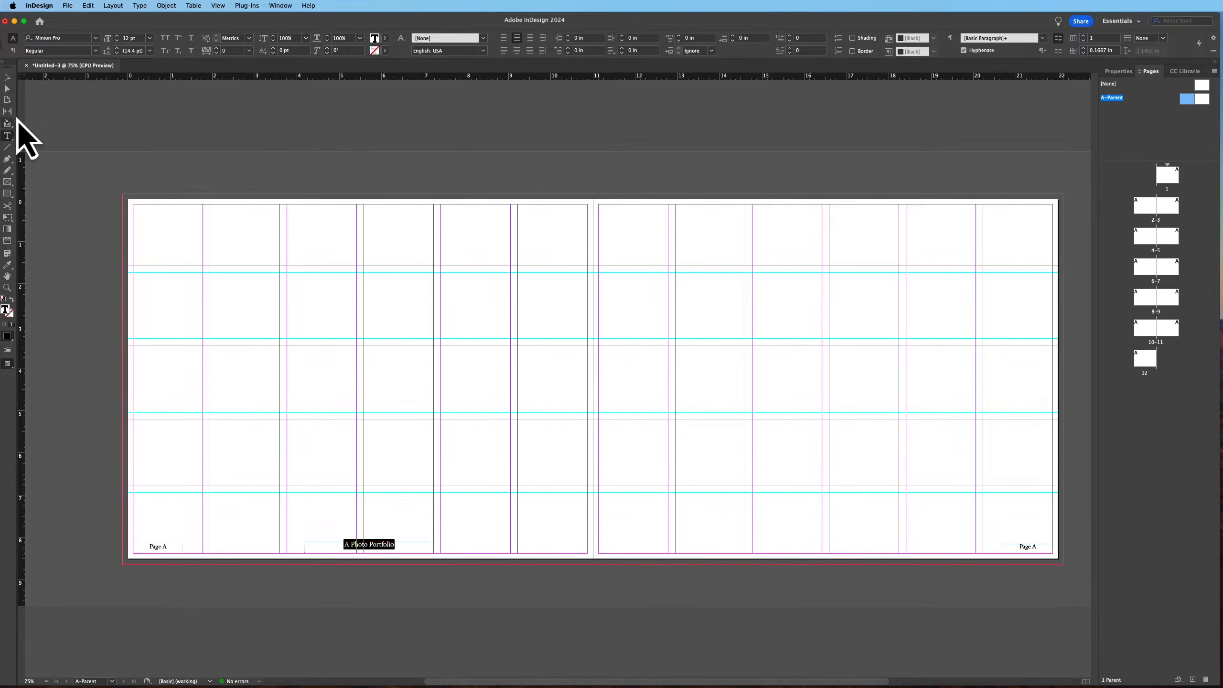
# Duplicate the title frame to the bottom center of the right page
pyautogui.click(7, 77)
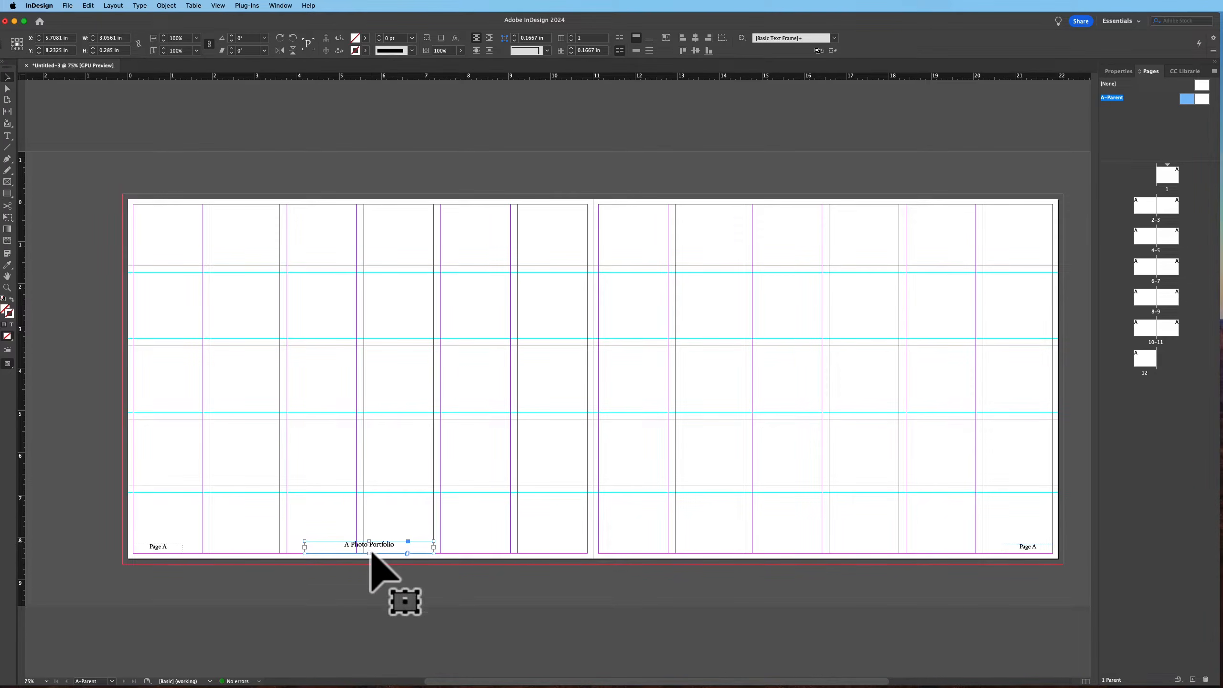
pyautogui.moveTo(372, 554); pyautogui.dragTo(835, 563)
pyautogui.click(572, 566)
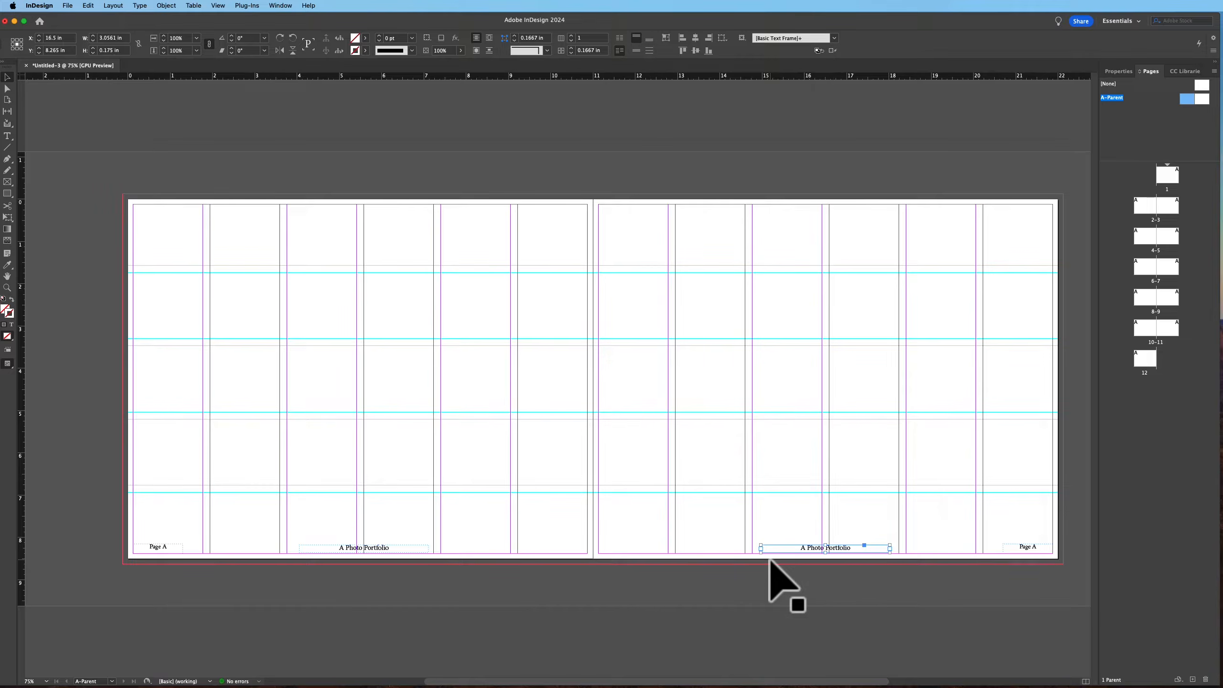
pyautogui.click(782, 576)
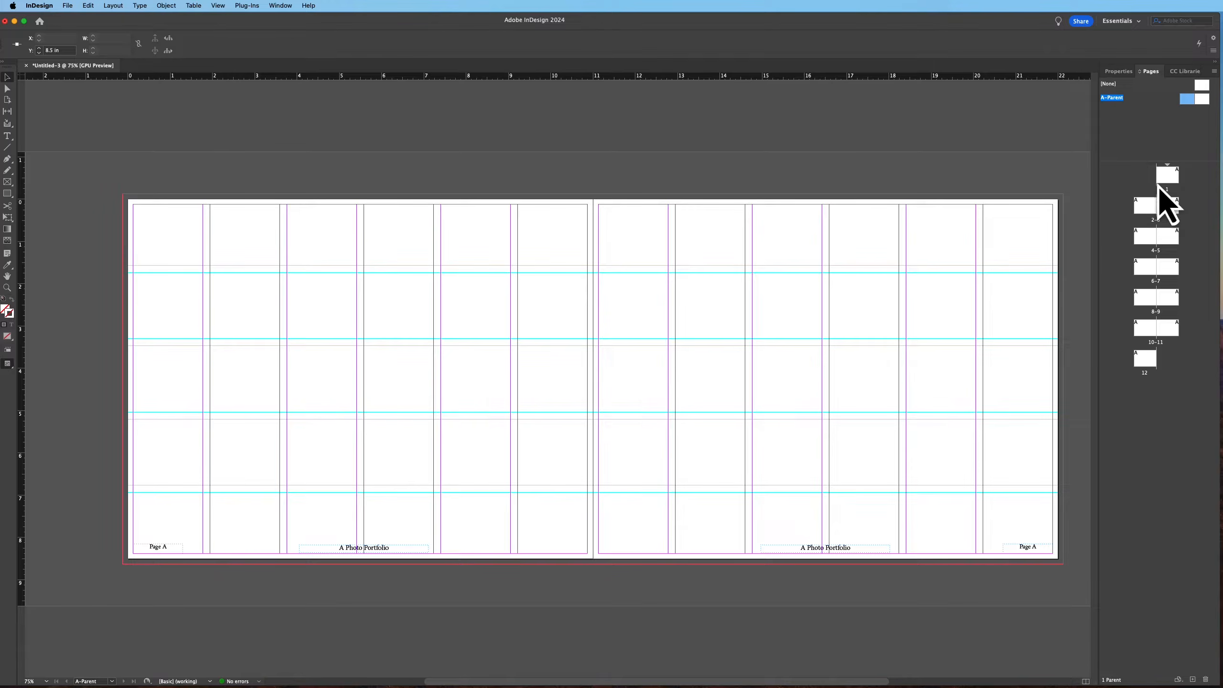
# Check spreads 2–3 and 4–5, then return to the A-Parent spread
pyautogui.doubleClick(1148, 212)
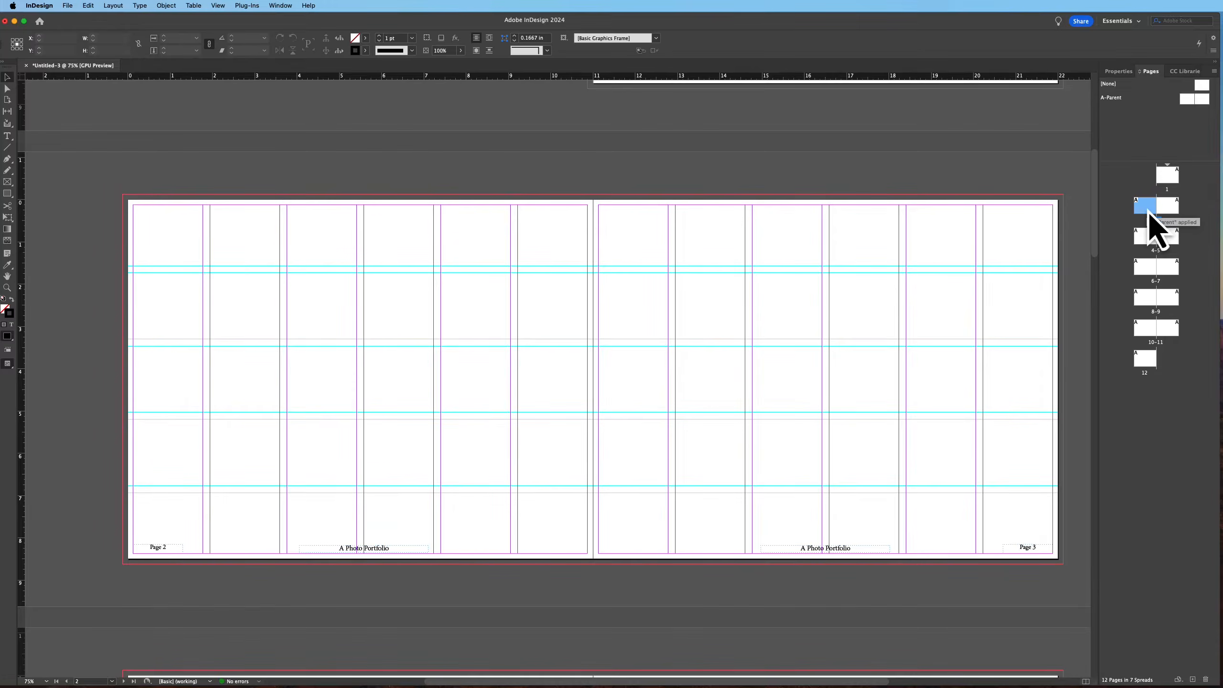
pyautogui.doubleClick(1153, 237)
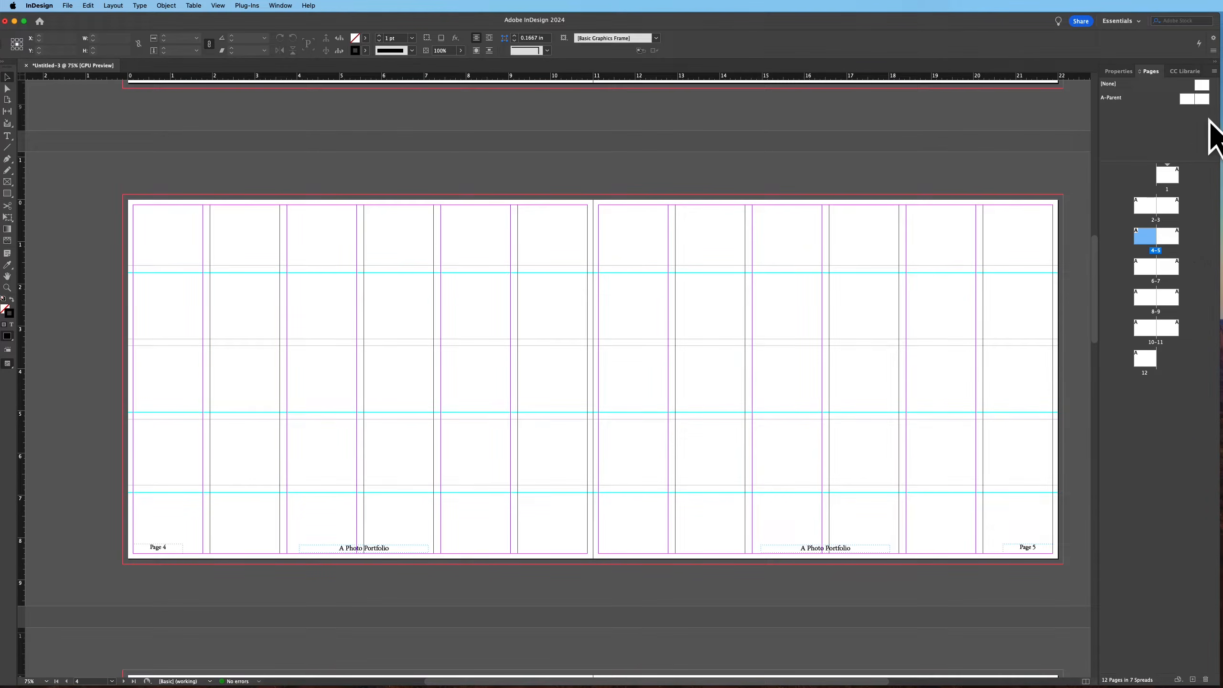
pyautogui.doubleClick(1194, 100)
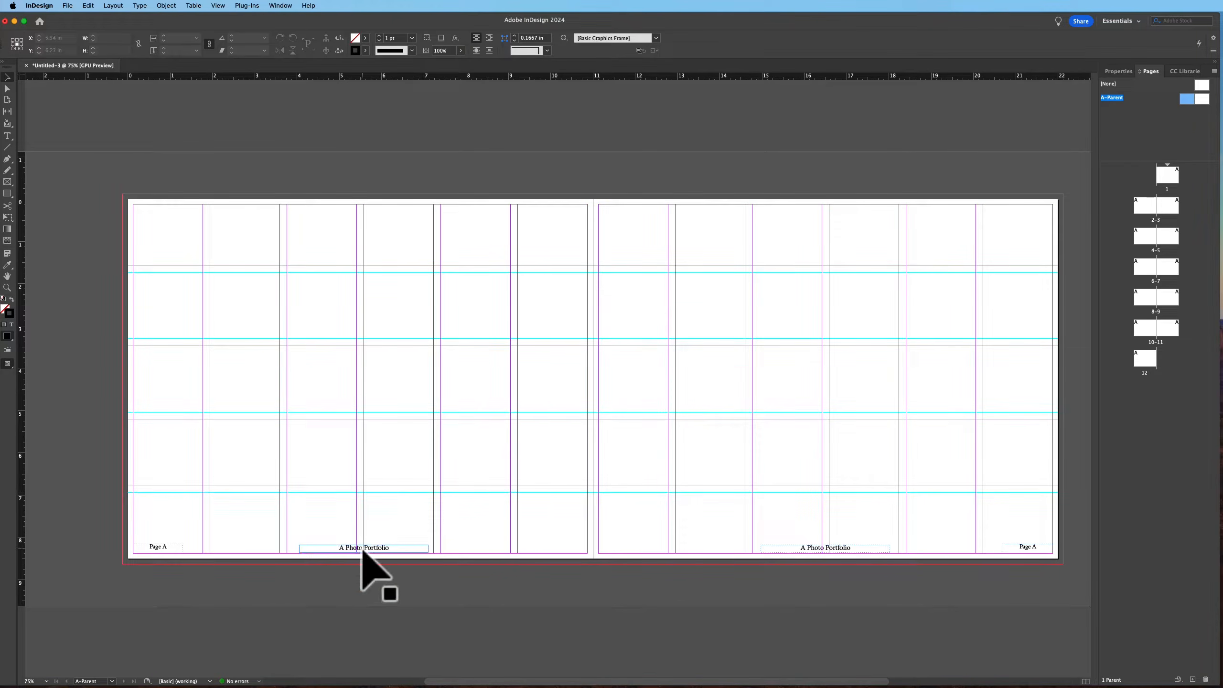
# Fill the left page's title frame with Black
pyautogui.click(362, 549)
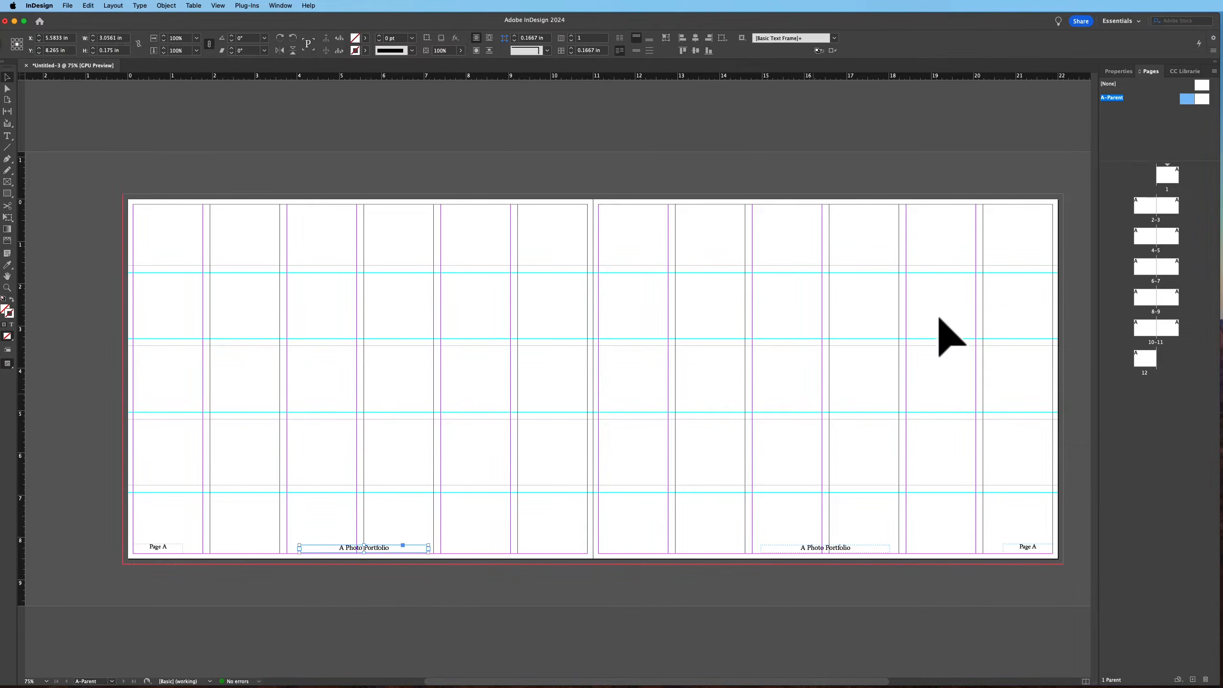
pyautogui.click(1118, 71)
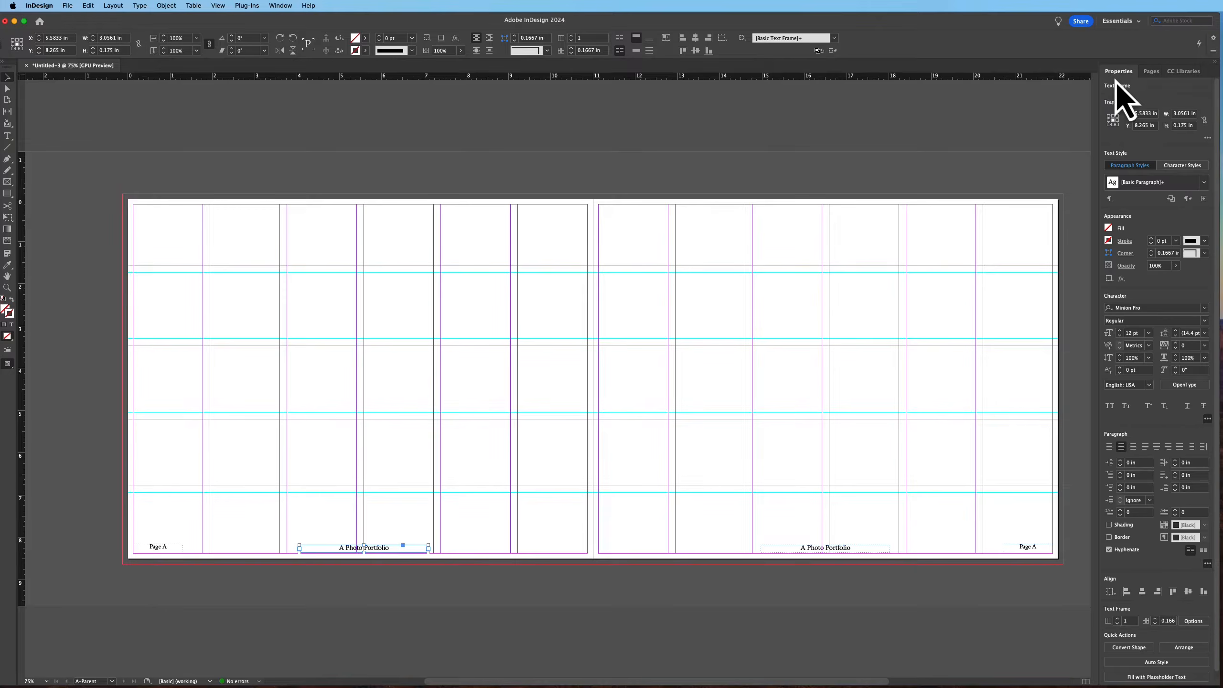
pyautogui.click(1112, 230)
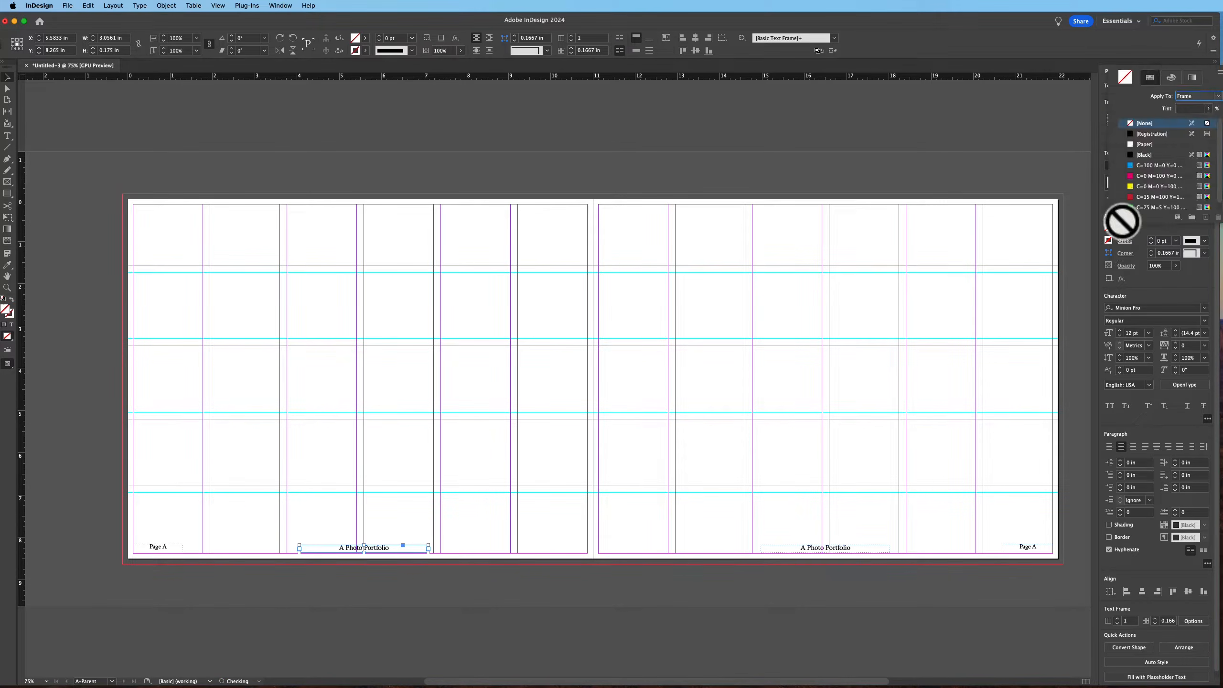
pyautogui.click(1146, 155)
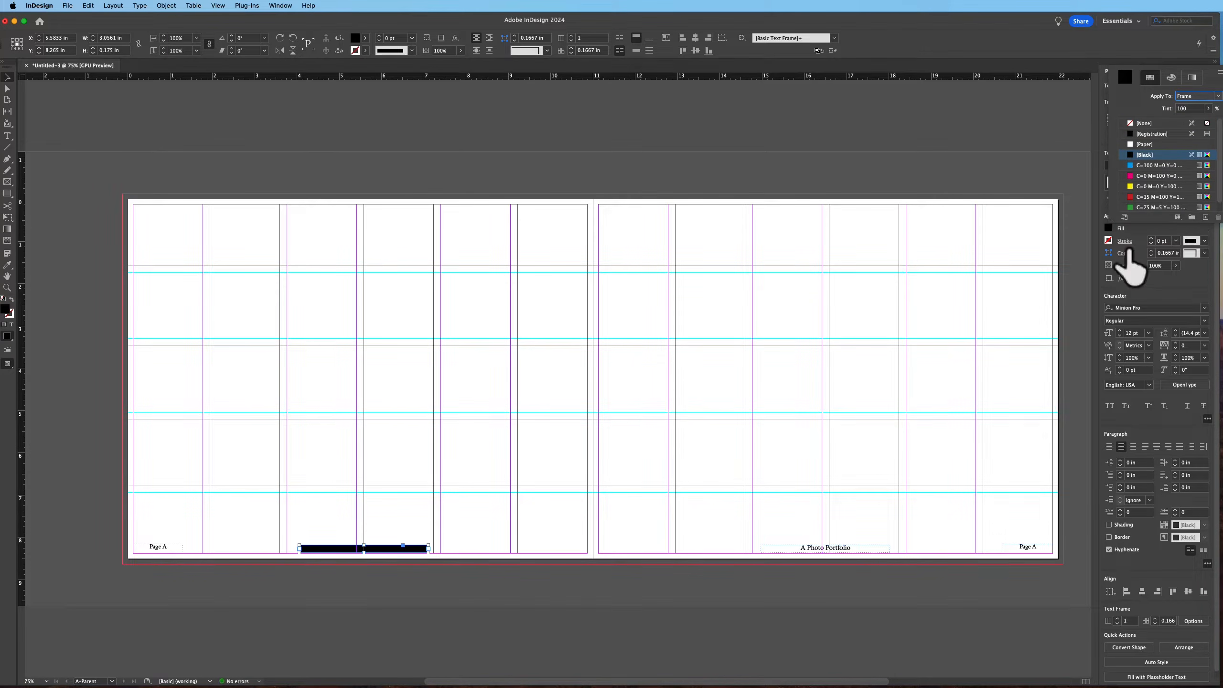
# Set the title text's fill color to Paper
pyautogui.doubleClick(371, 548)
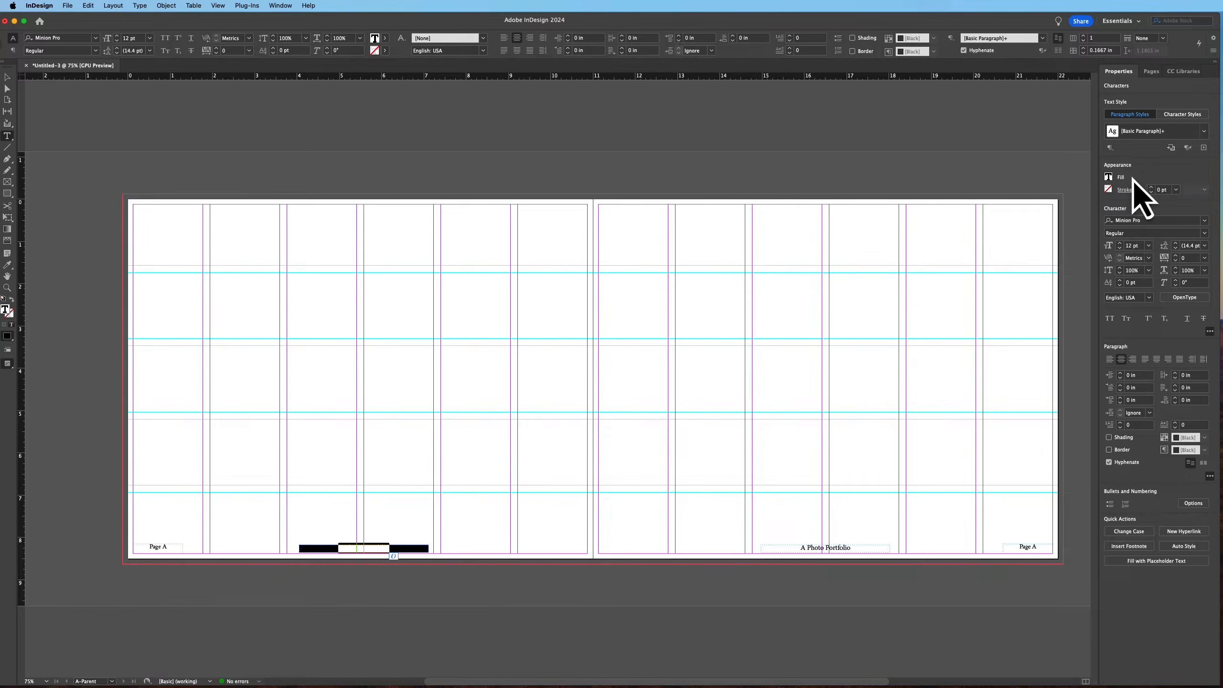
pyautogui.click(1108, 178)
pyautogui.click(1155, 94)
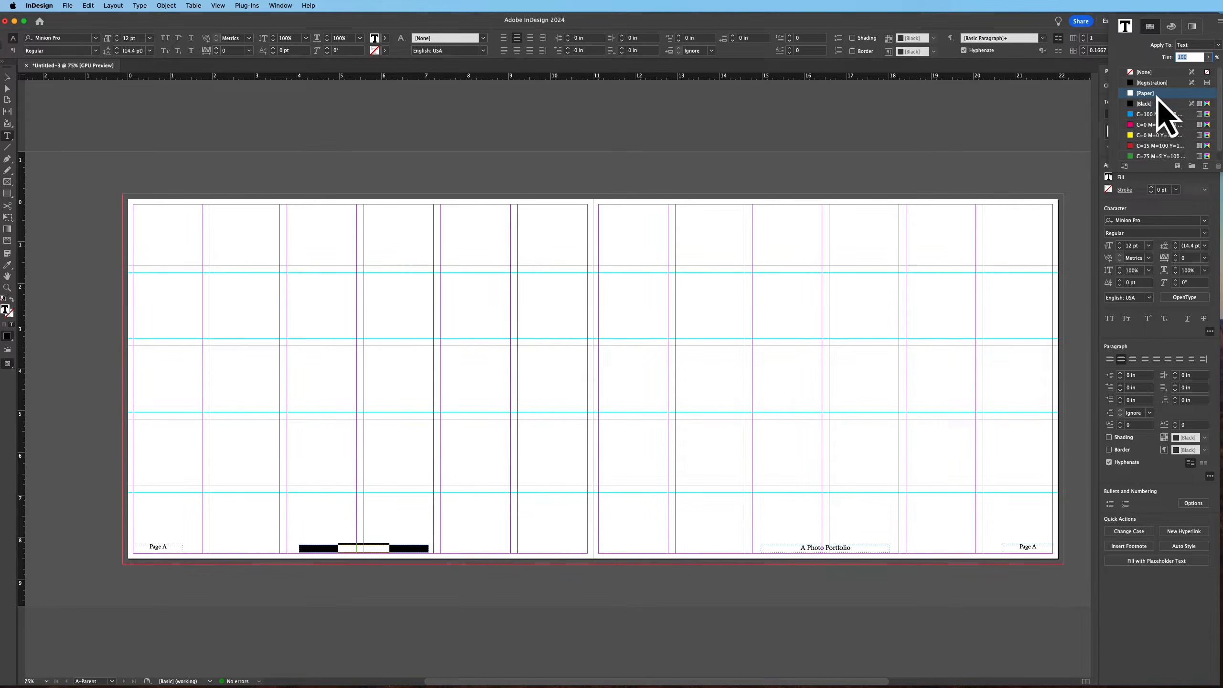
pyautogui.click(333, 606)
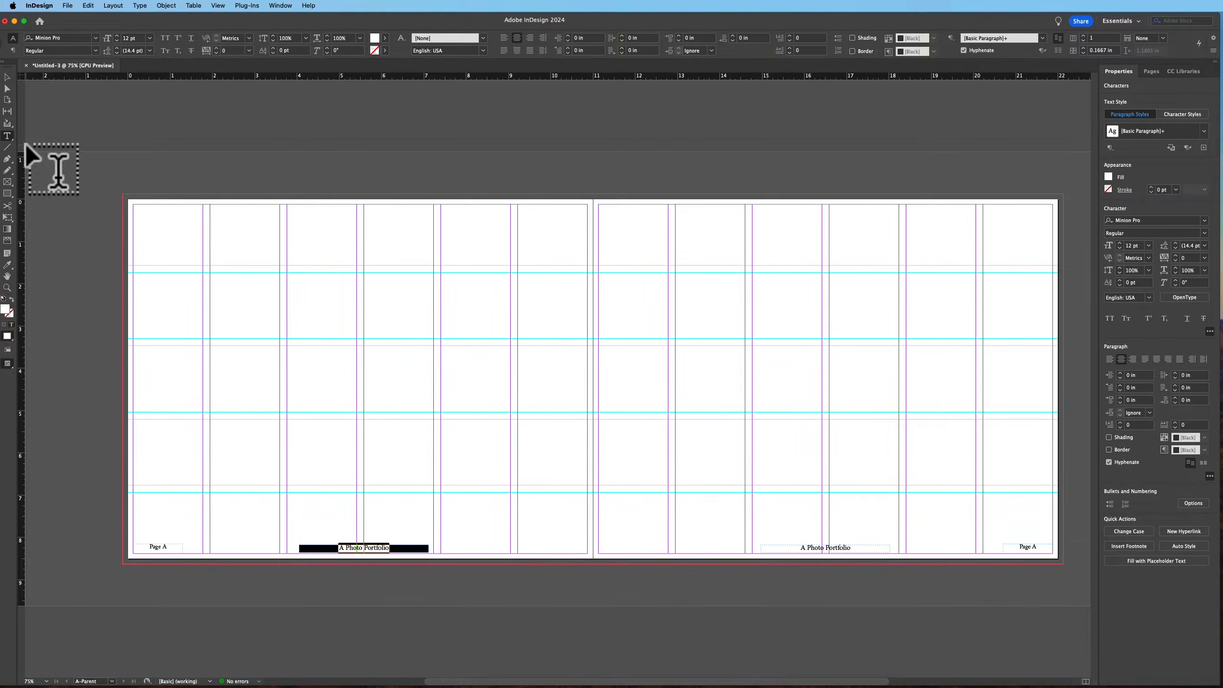
# Copy the black title frame from the left page onto the right page's footer title position
pyautogui.click(7, 78)
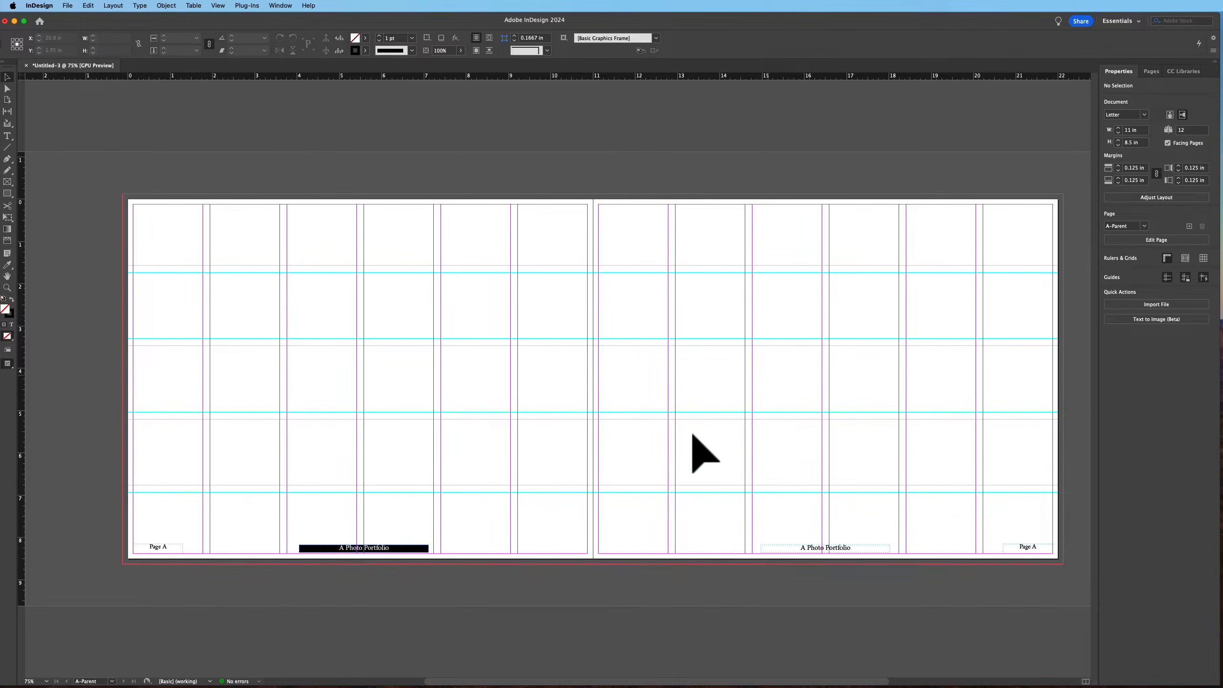
pyautogui.press('Delete')
pyautogui.click(403, 551)
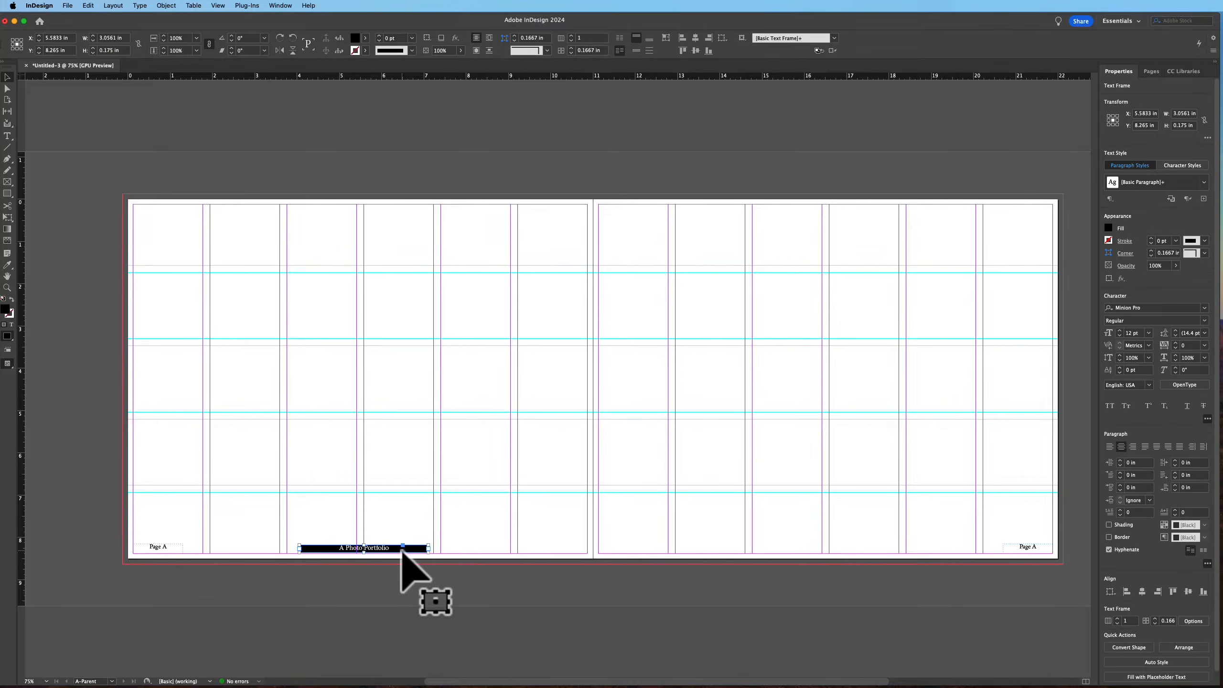
pyautogui.moveTo(402, 551); pyautogui.dragTo(864, 547)
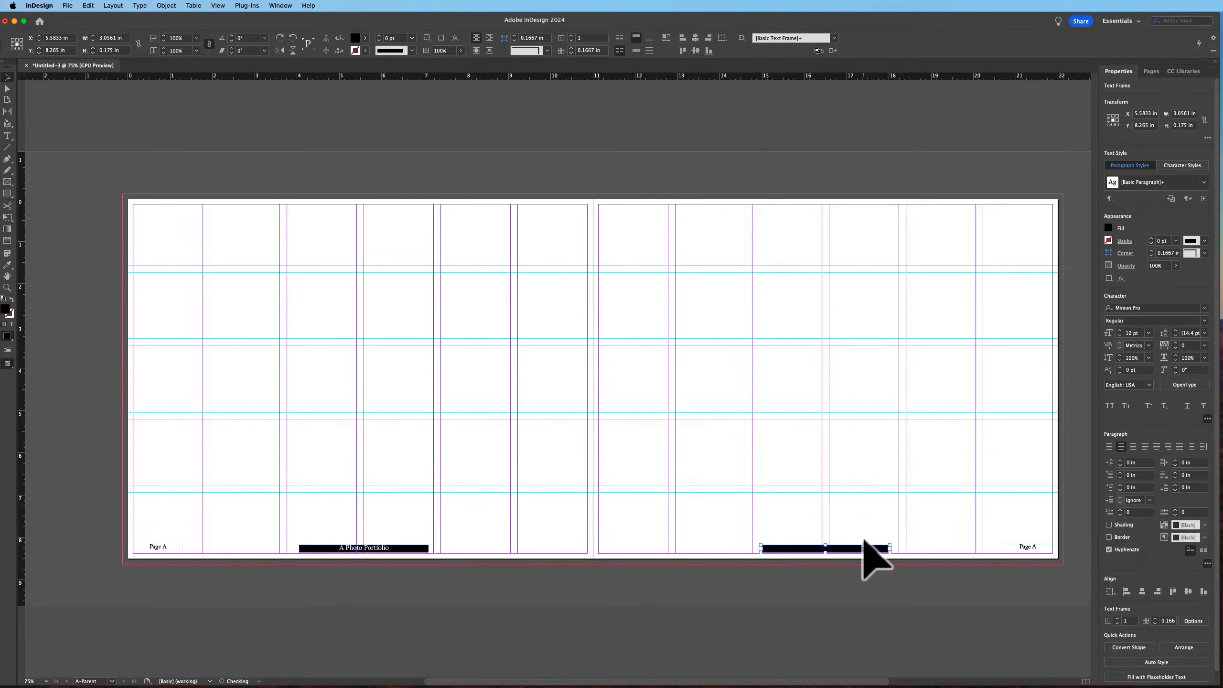
# Check the footer titles across the document spreads, then go to page 1
pyautogui.doubleClick(393, 547)
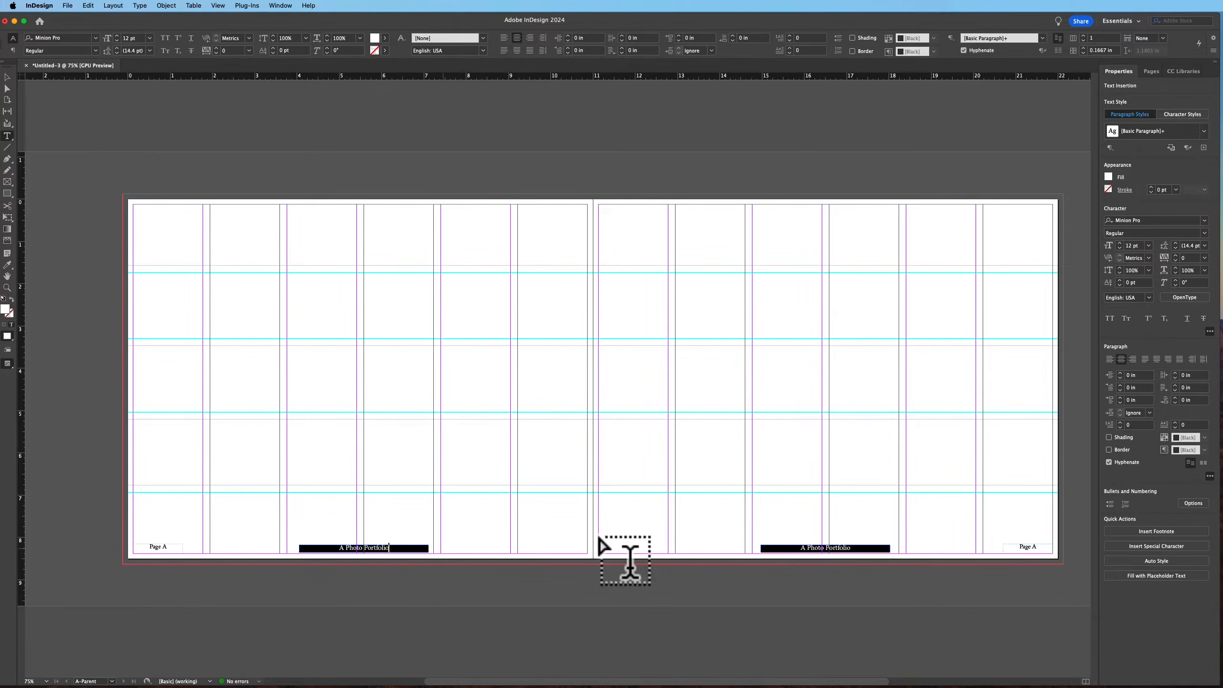
pyautogui.click(8, 77)
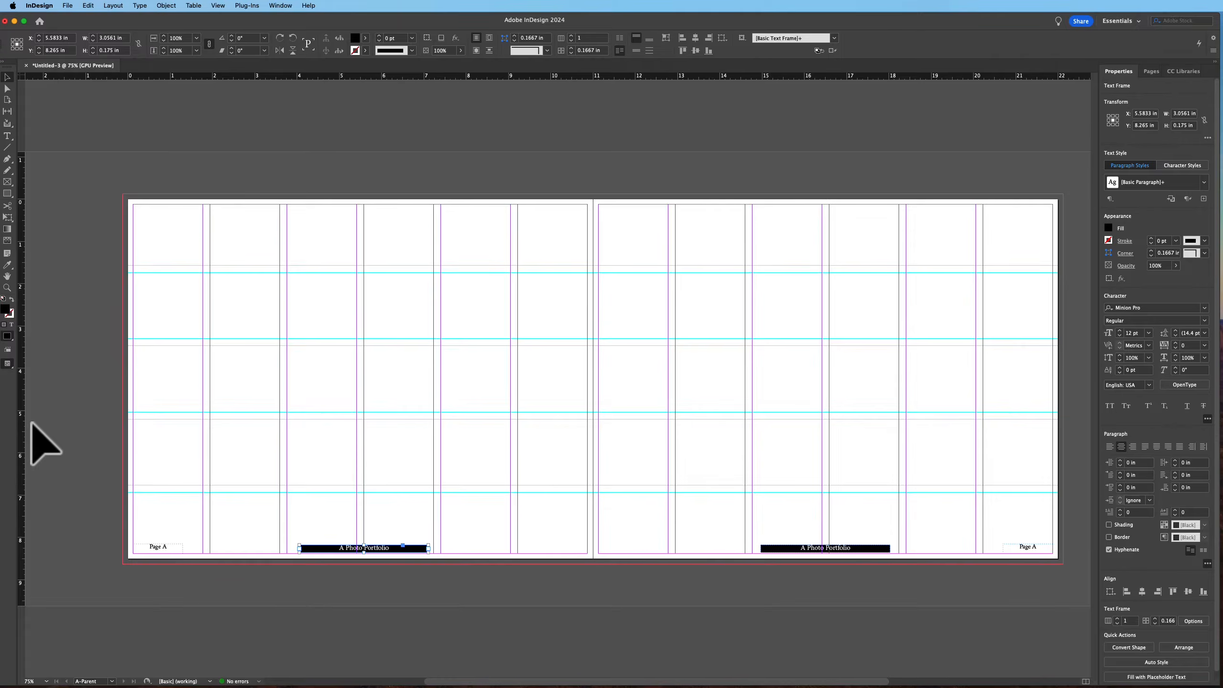
pyautogui.click(1151, 71)
pyautogui.doubleClick(1165, 212)
pyautogui.moveTo(298, 409); pyautogui.dragTo(693, 276)
pyautogui.moveTo(685, 470); pyautogui.dragTo(693, 237)
pyautogui.moveTo(676, 514); pyautogui.dragTo(693, 208)
pyautogui.moveTo(676, 445); pyautogui.dragTo(661, 227)
pyautogui.moveTo(683, 538); pyautogui.dragTo(705, 687)
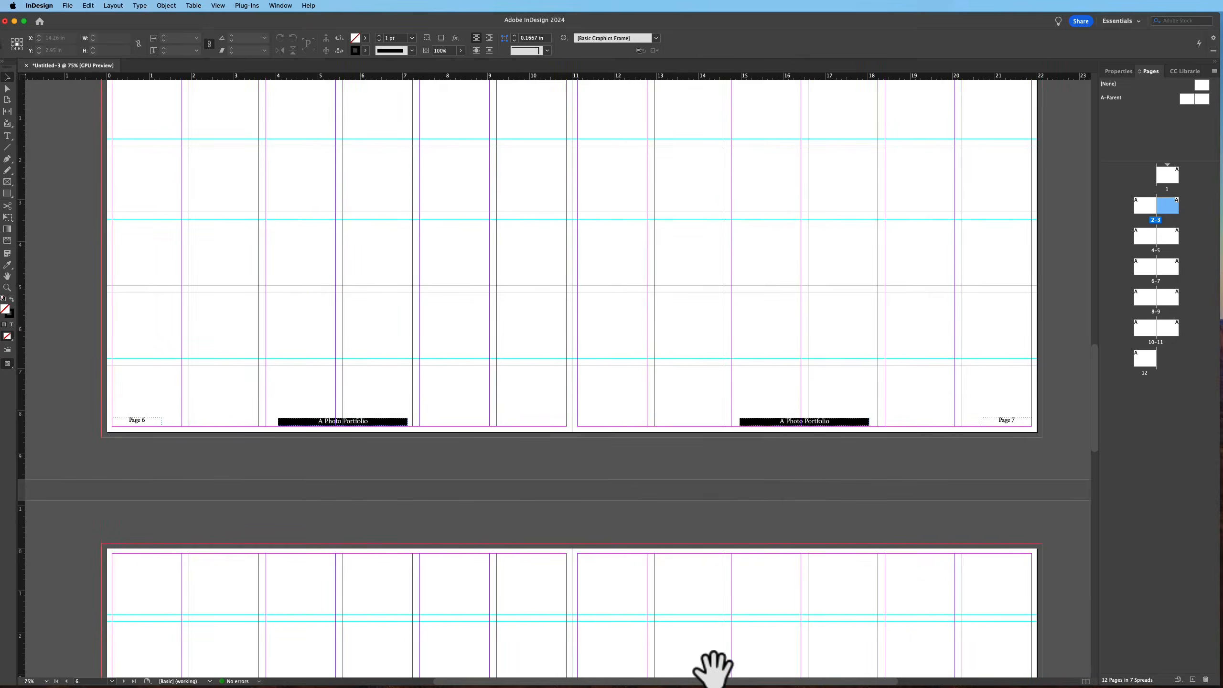
pyautogui.scroll(-3, 791, 264)
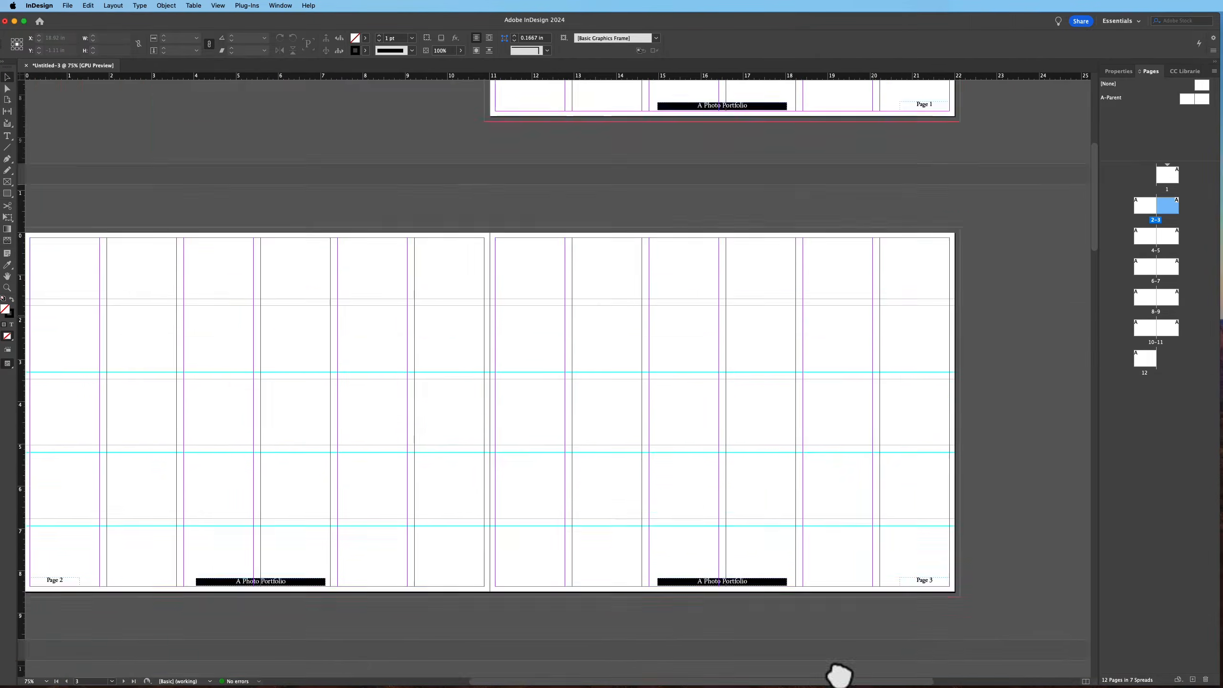
pyautogui.scroll(5, 860, 647)
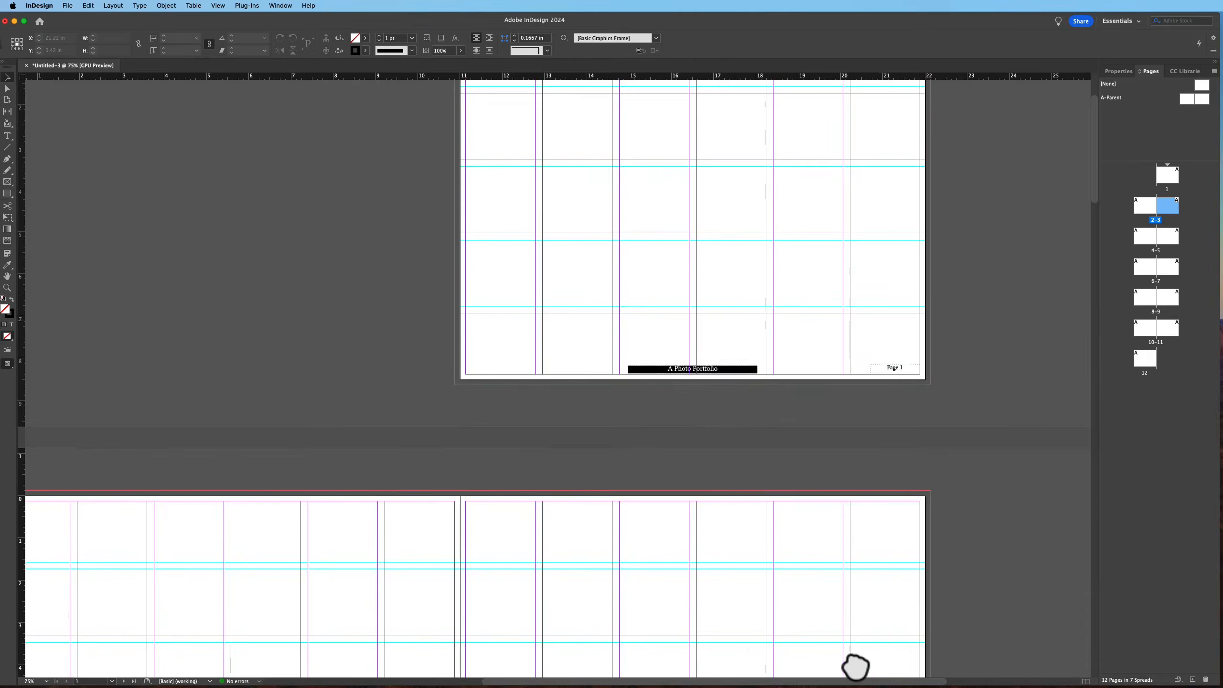
pyautogui.scroll(3, 860, 647)
pyautogui.click(861, 497)
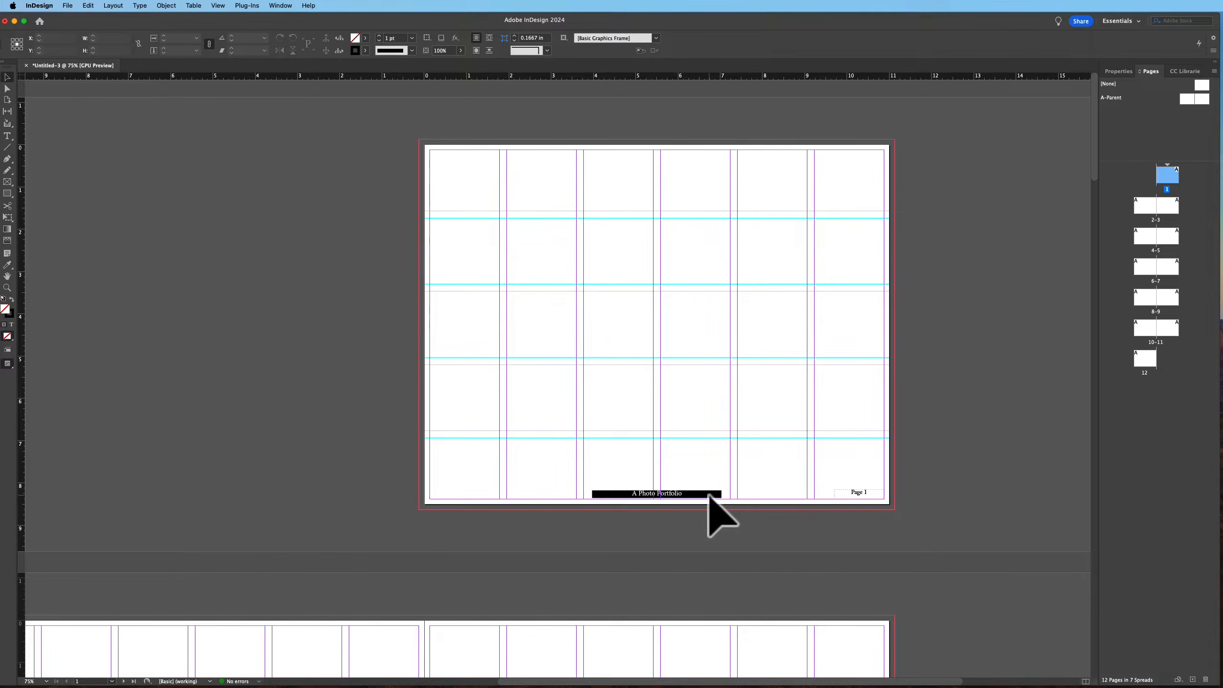
# Remove the title footer frame from page 1
pyautogui.press('t')
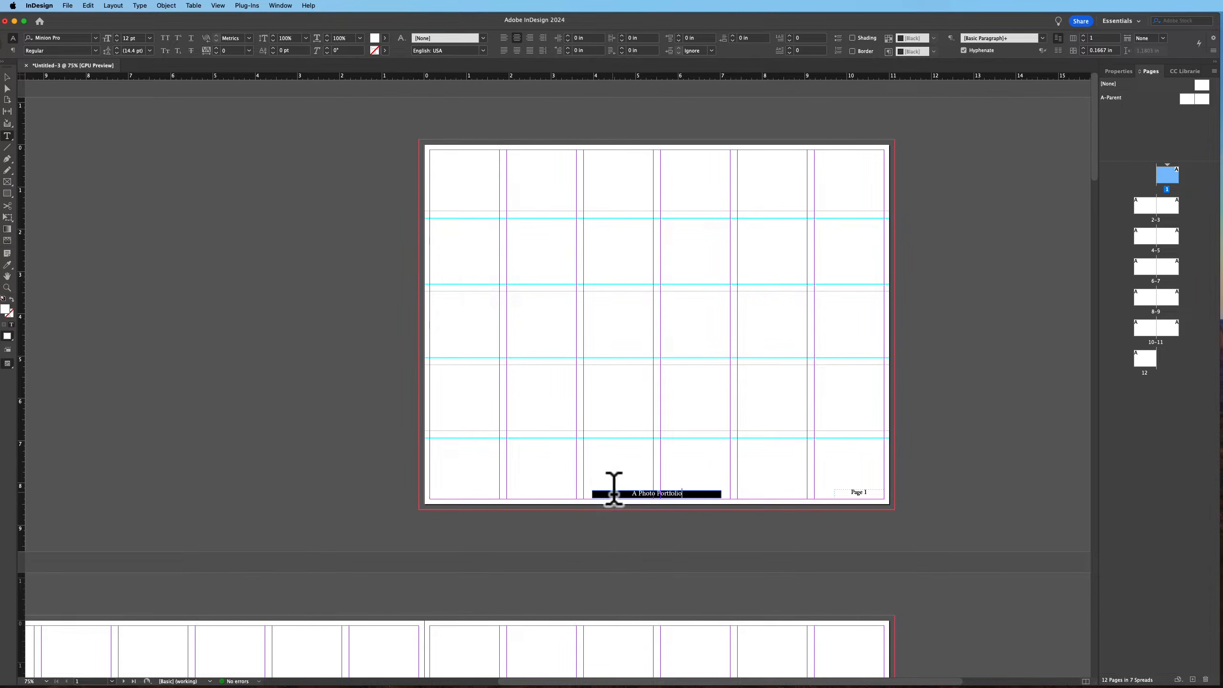
pyautogui.click(265, 429)
pyautogui.click(650, 493)
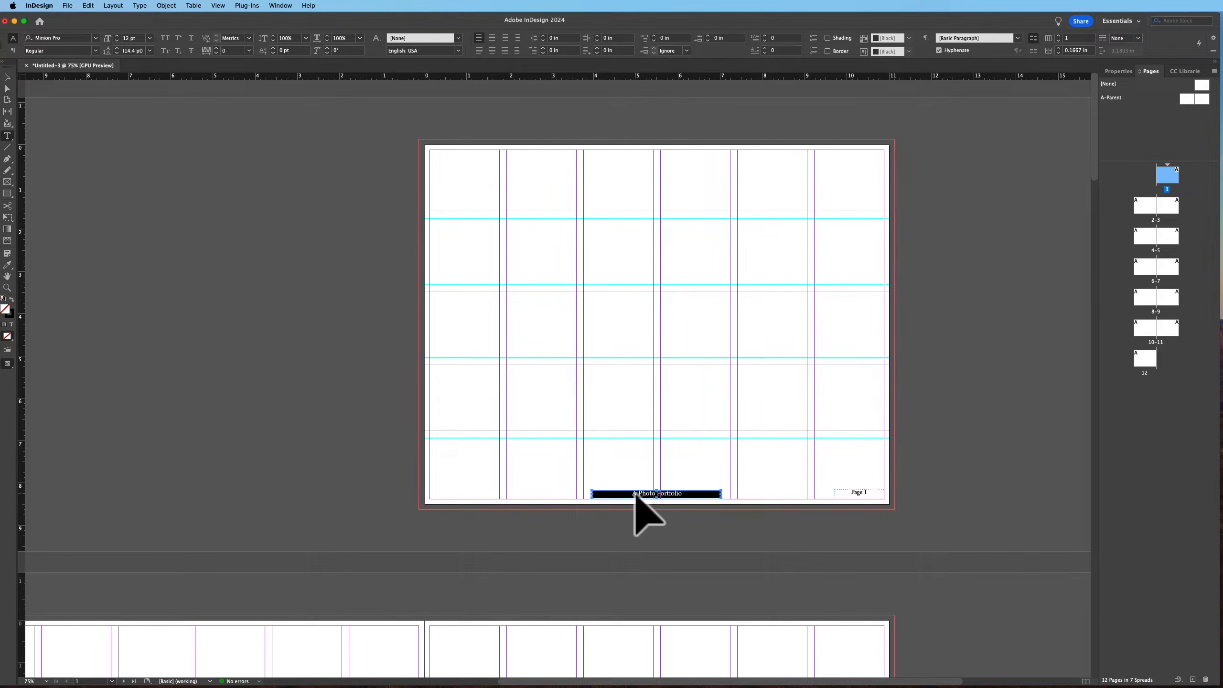
pyautogui.click(635, 496)
pyautogui.doubleClick(636, 493)
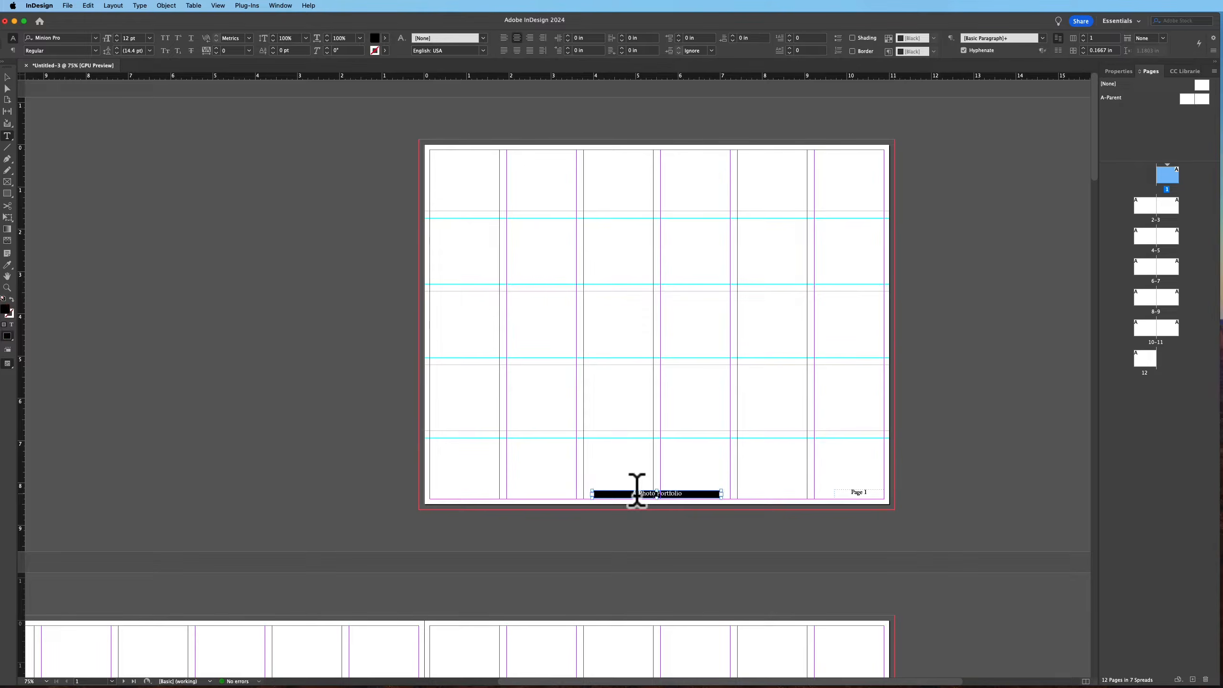
pyautogui.moveTo(637, 492); pyautogui.dragTo(636, 497)
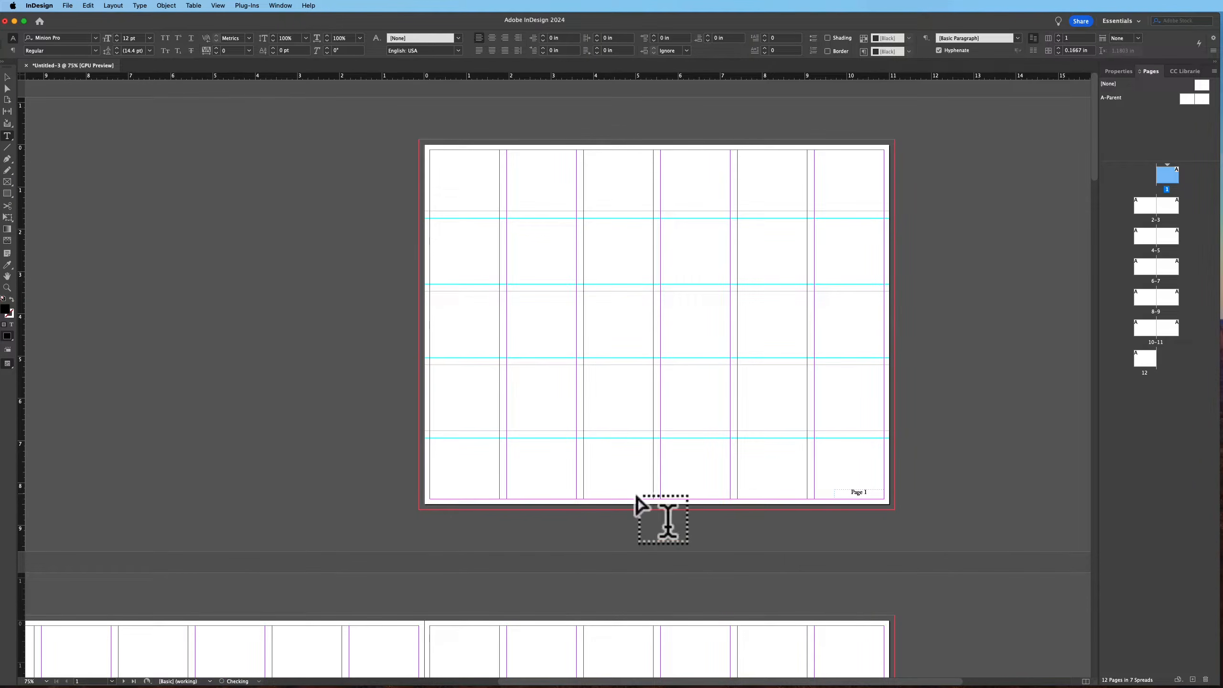
# Remove the page number from page 1
pyautogui.click(859, 493)
pyautogui.moveTo(860, 489); pyautogui.dragTo(740, 428)
pyautogui.scroll(-10, 663, 503)
pyautogui.scroll(10, 663, 506)
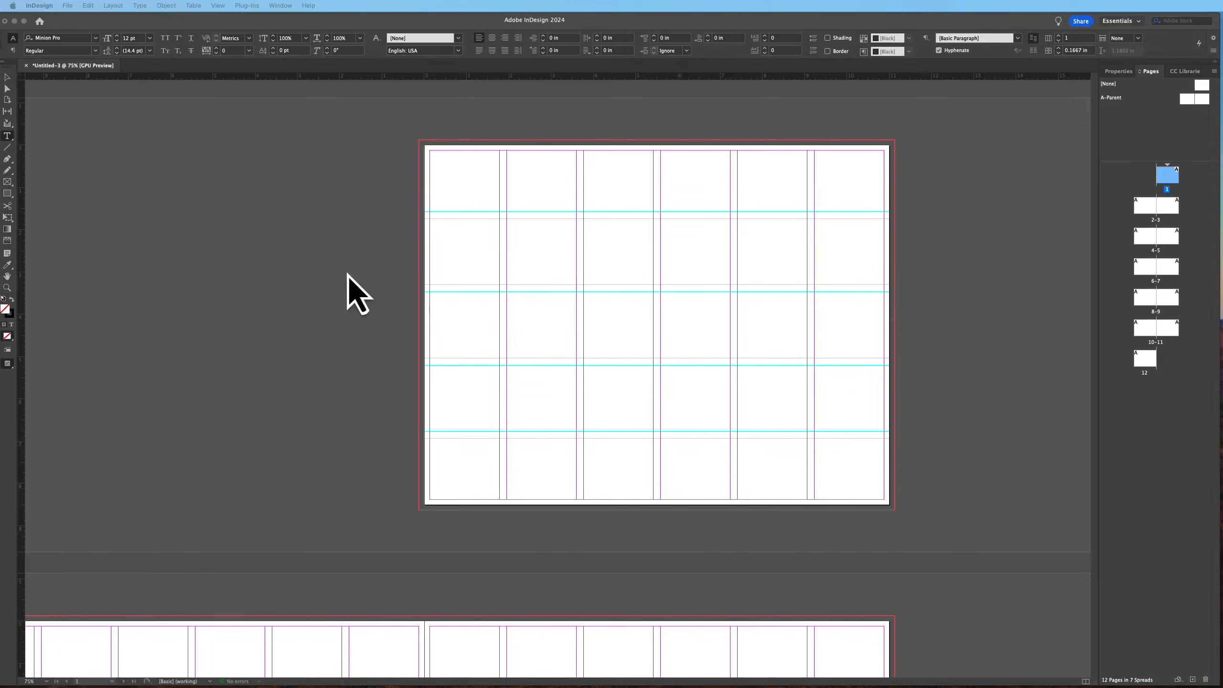
pyautogui.click(7, 189)
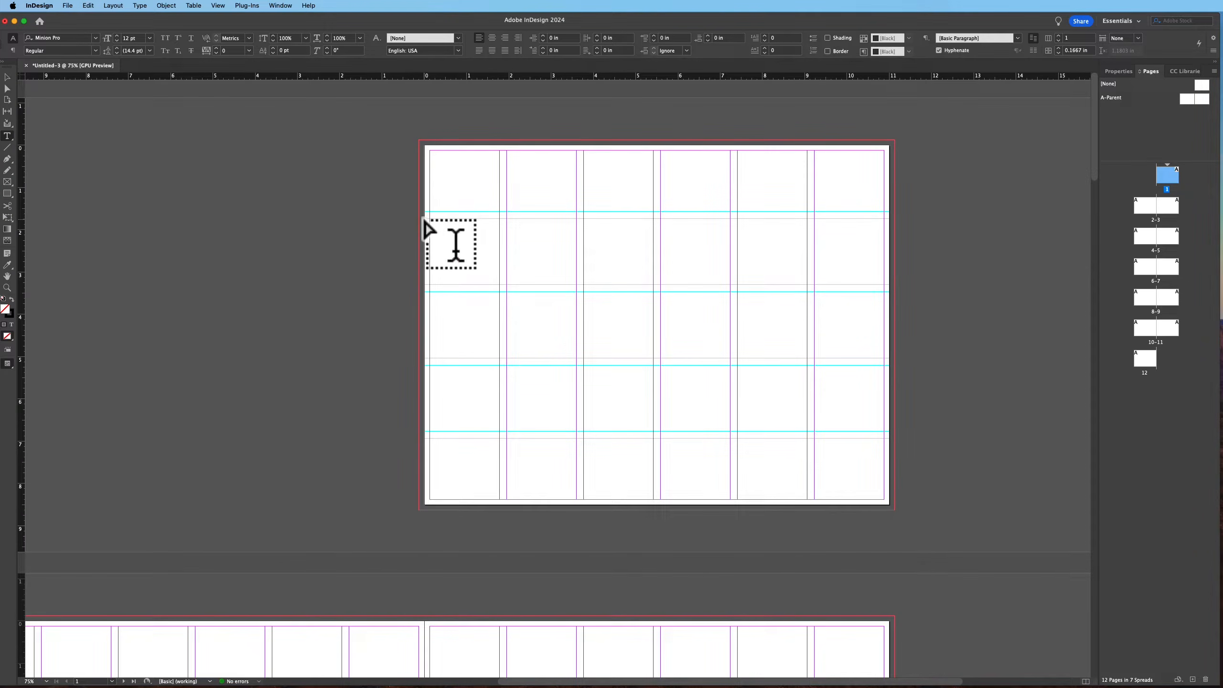
pyautogui.moveTo(425, 218); pyautogui.dragTo(884, 441)
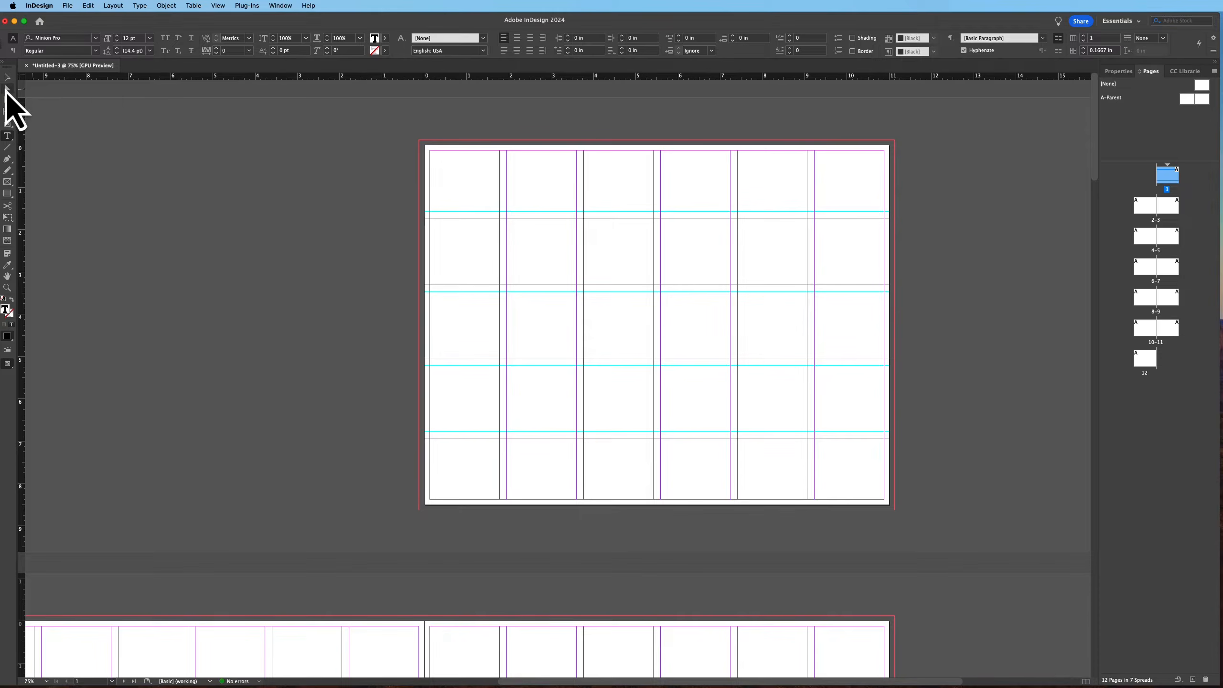
pyautogui.click(8, 77)
pyautogui.moveTo(654, 220); pyautogui.dragTo(654, 213)
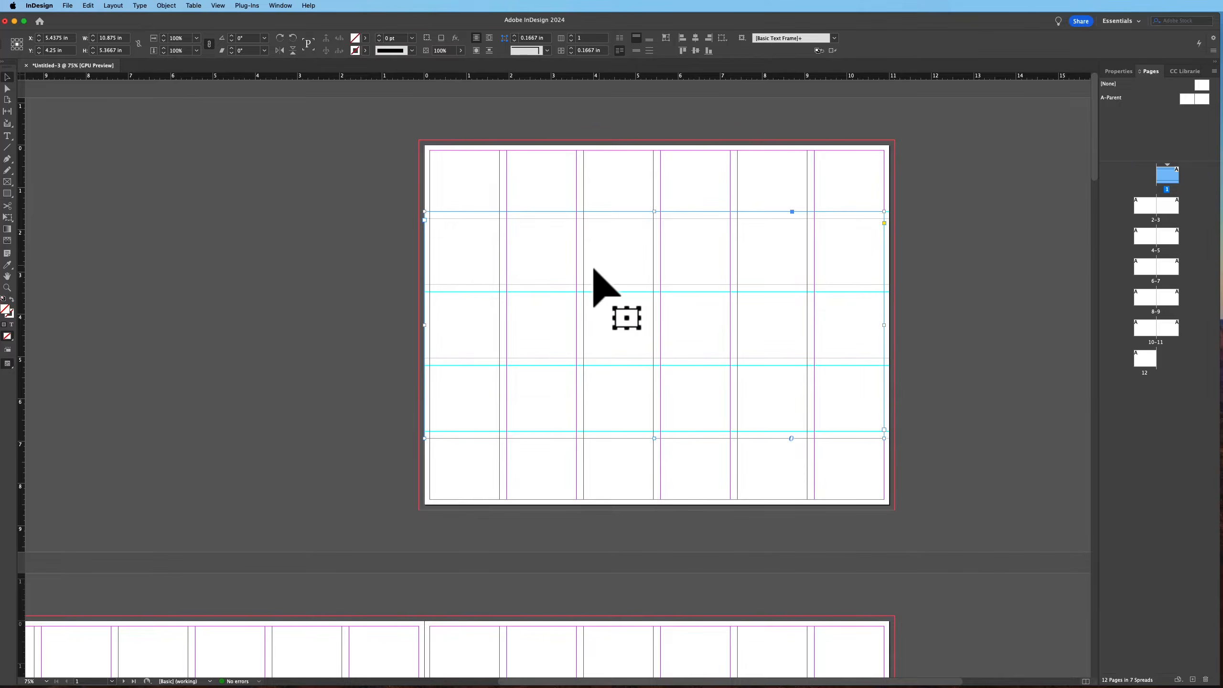
pyautogui.press('cmd+z')
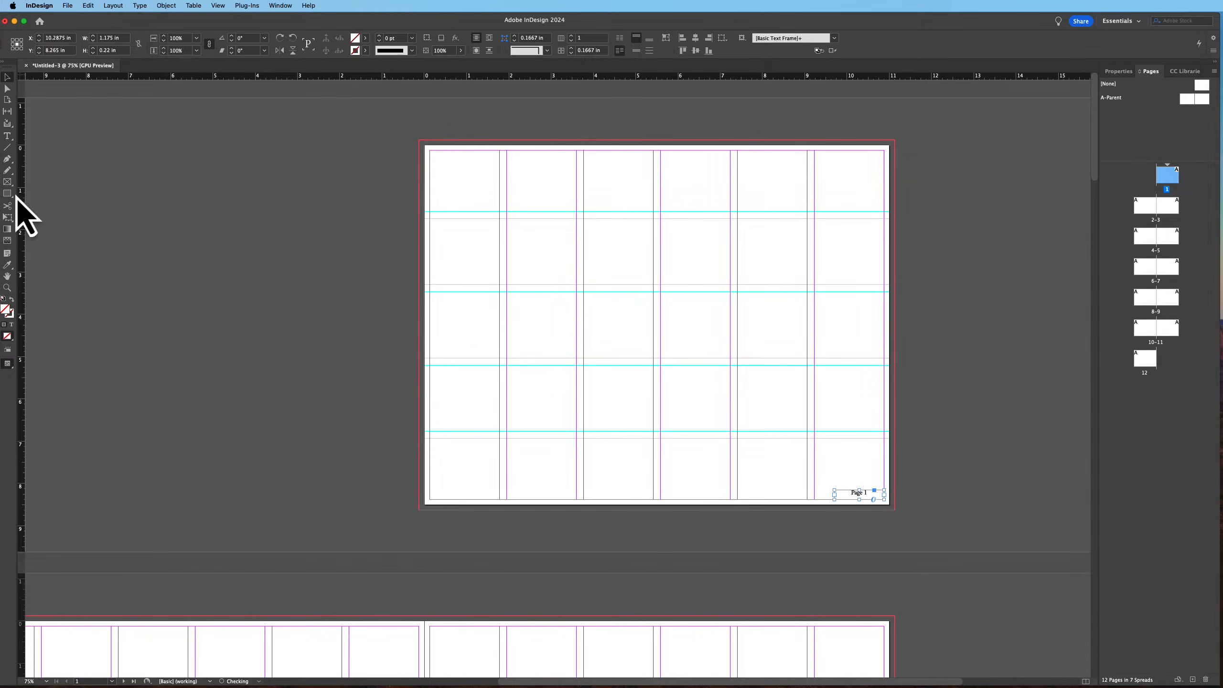
# Draw a graphics frame about 11 in wide and 5.38 in tall across page 1, between the upper and lower row guides
pyautogui.click(425, 215)
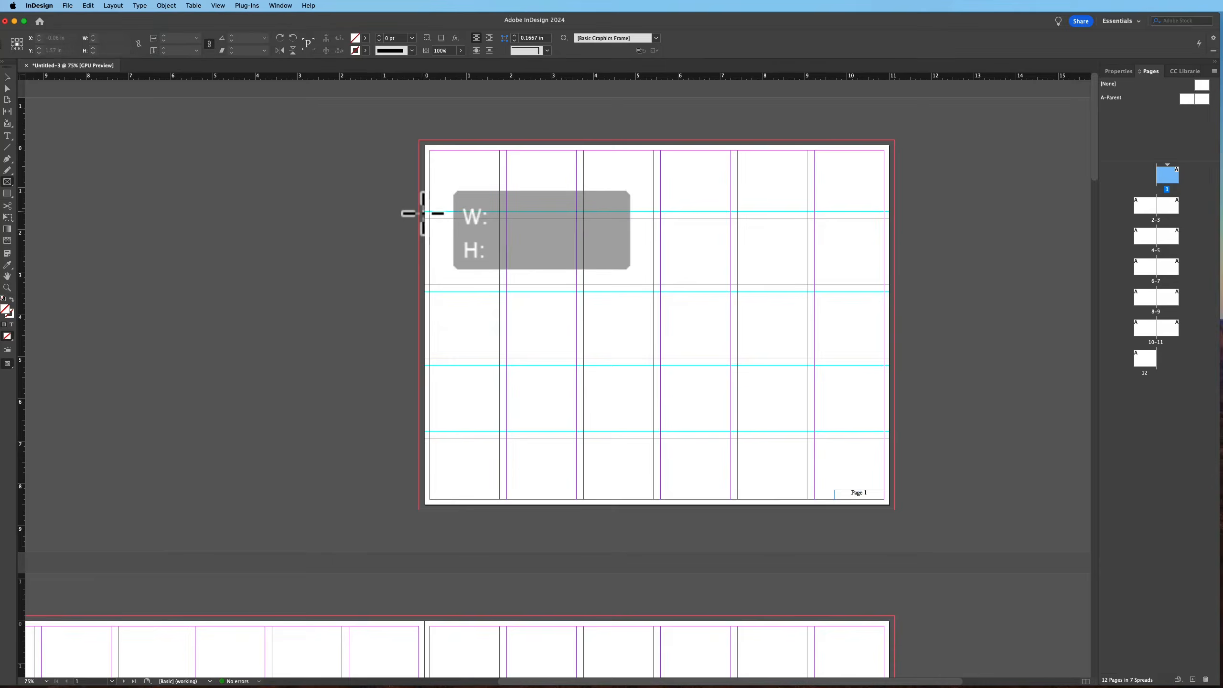
pyautogui.click(658, 355)
pyautogui.moveTo(416, 212); pyautogui.dragTo(896, 439)
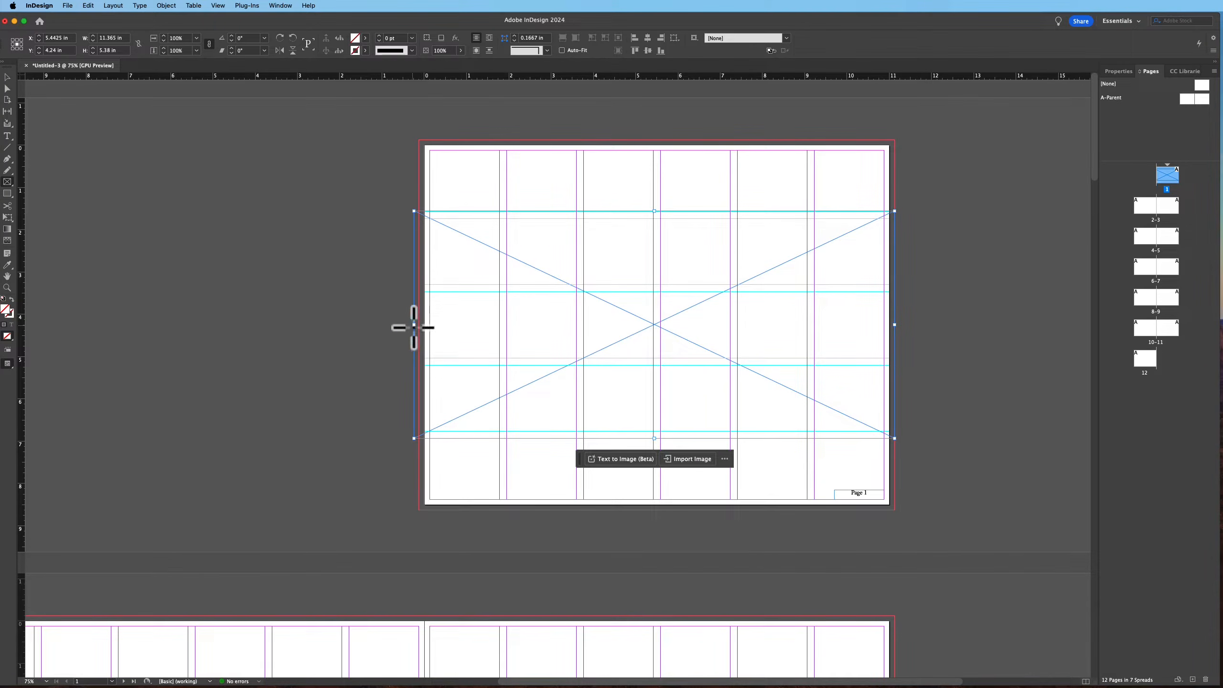
pyautogui.press('v')
pyautogui.moveTo(415, 326); pyautogui.dragTo(425, 325)
pyautogui.moveTo(894, 325); pyautogui.dragTo(891, 330)
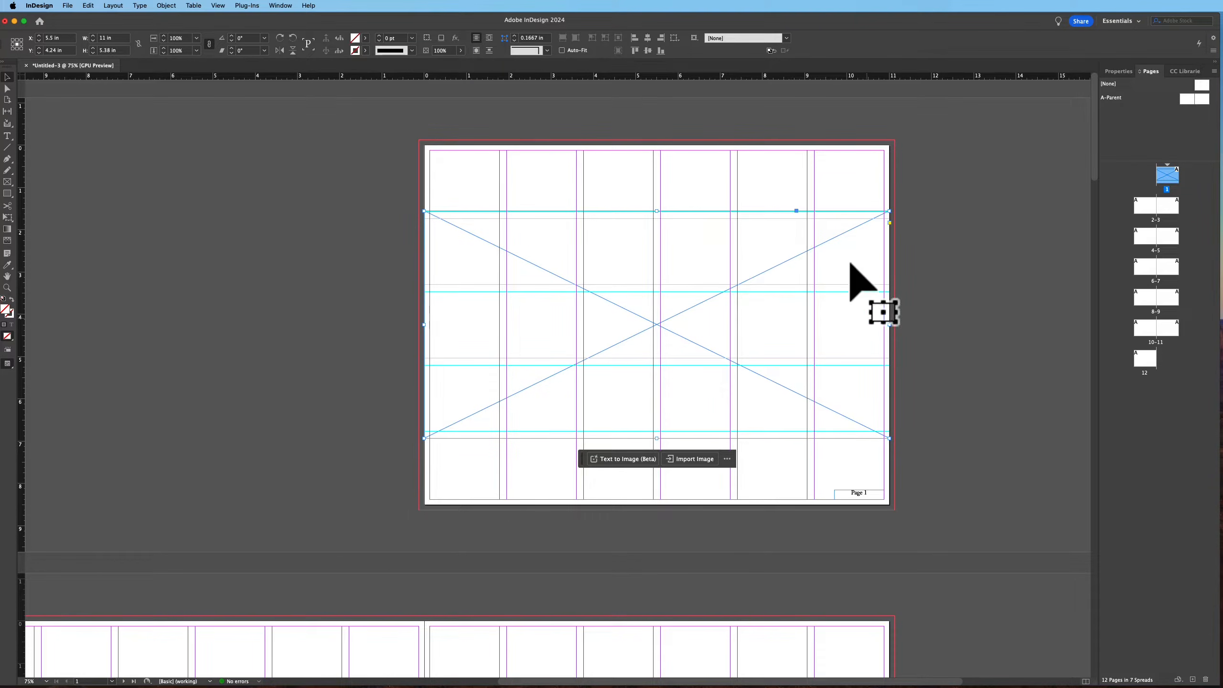
# Place the image pexels-nubikini-386025.jpg from the Coffee Table Book folder into the frame
pyautogui.click(67, 6)
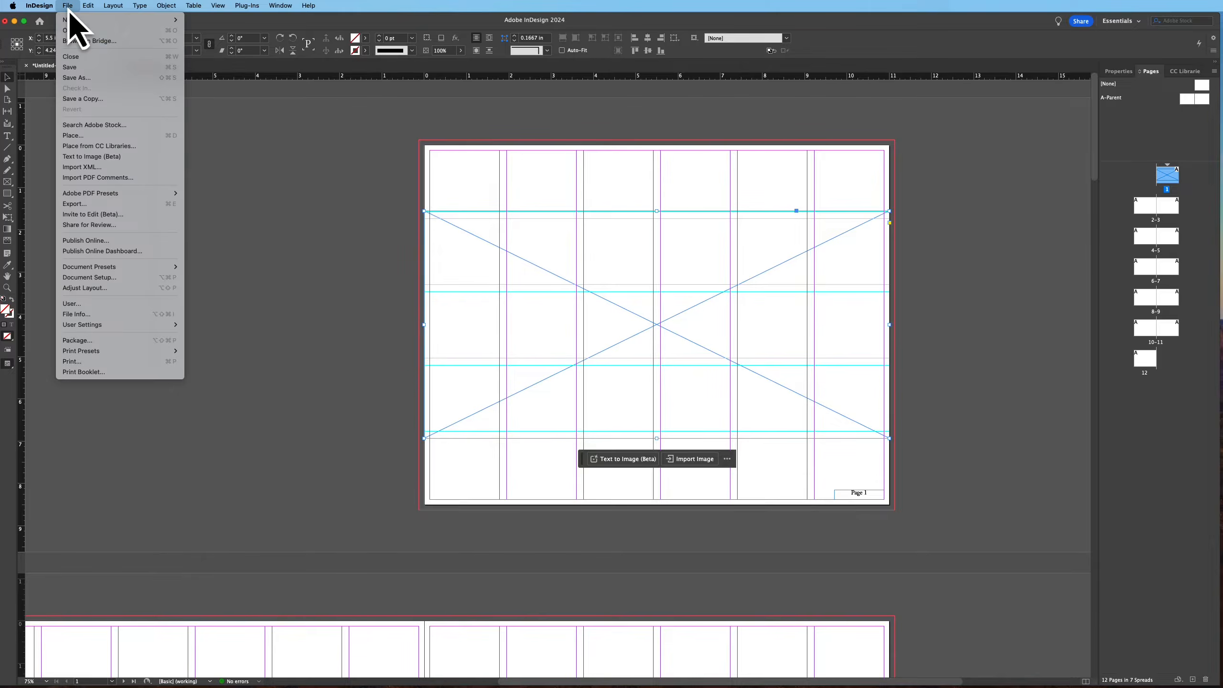
pyautogui.click(73, 136)
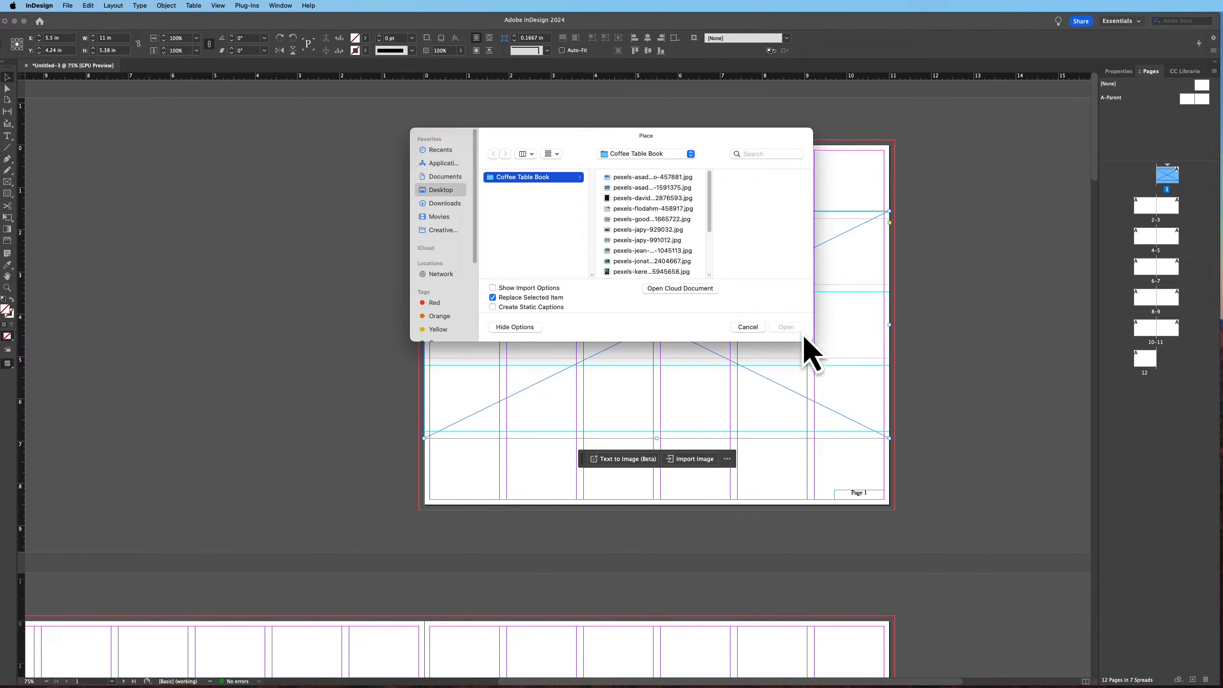
pyautogui.moveTo(797, 340); pyautogui.dragTo(807, 501)
pyautogui.click(648, 228)
pyautogui.click(636, 219)
pyautogui.click(614, 202)
pyautogui.click(616, 210)
pyautogui.press('Up')
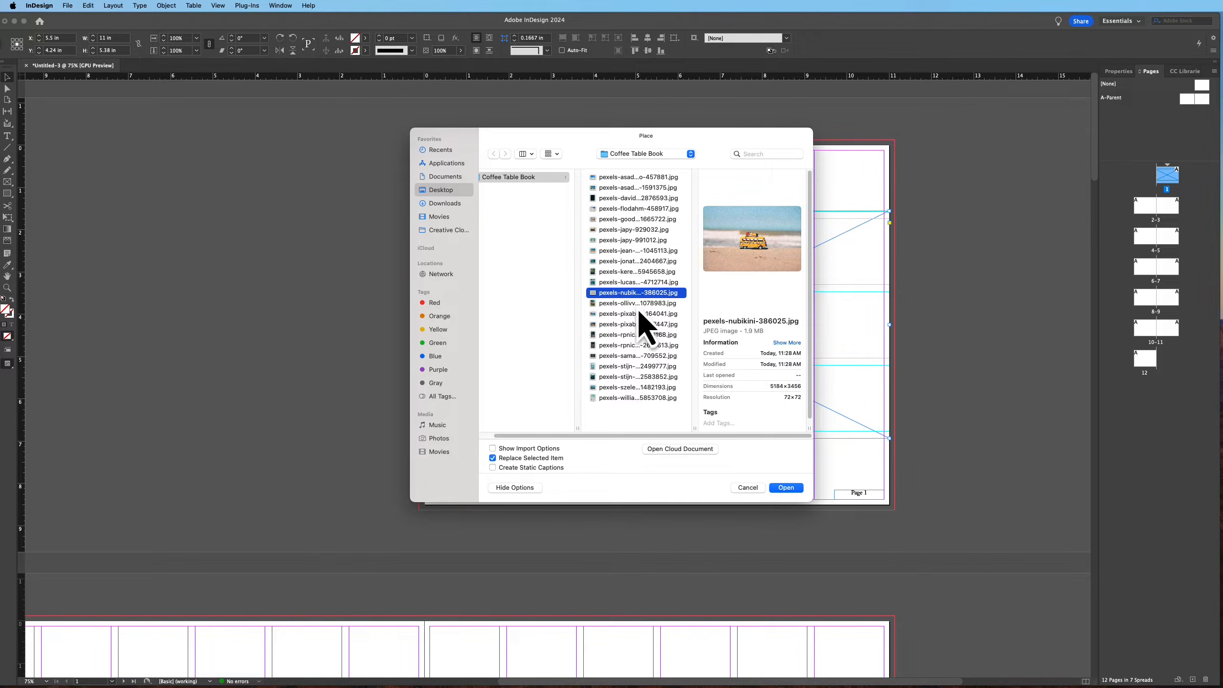
pyautogui.moveTo(625, 139); pyautogui.dragTo(341, 136)
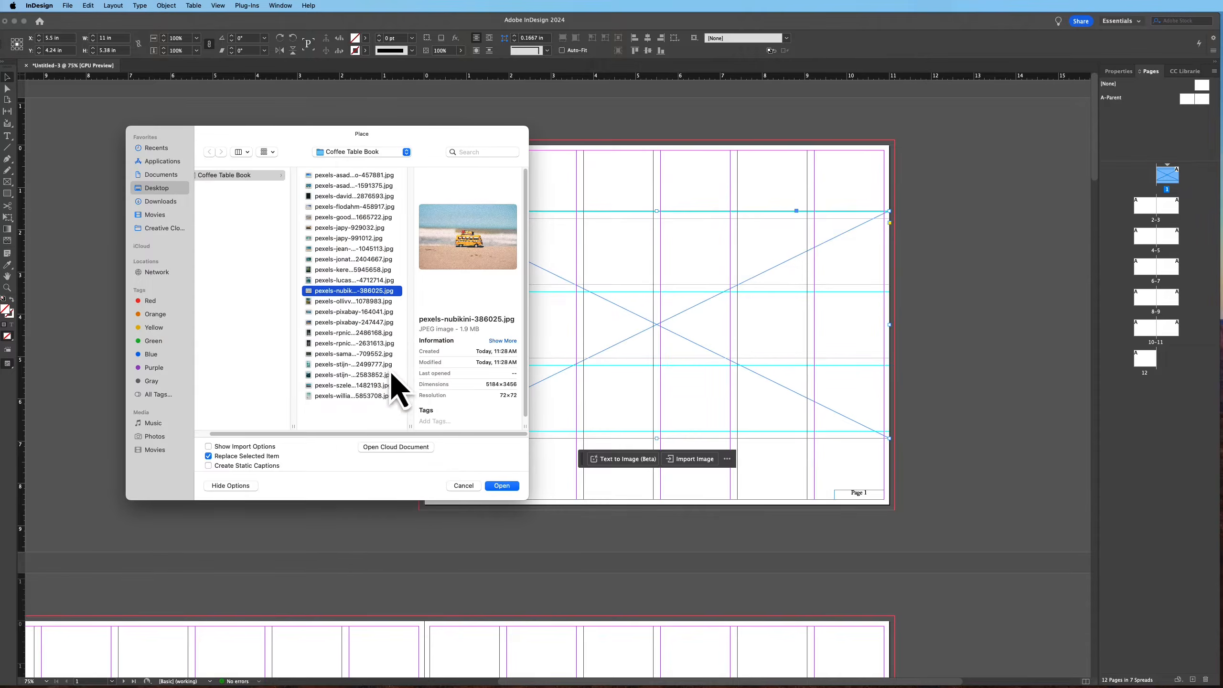
pyautogui.doubleClick(340, 290)
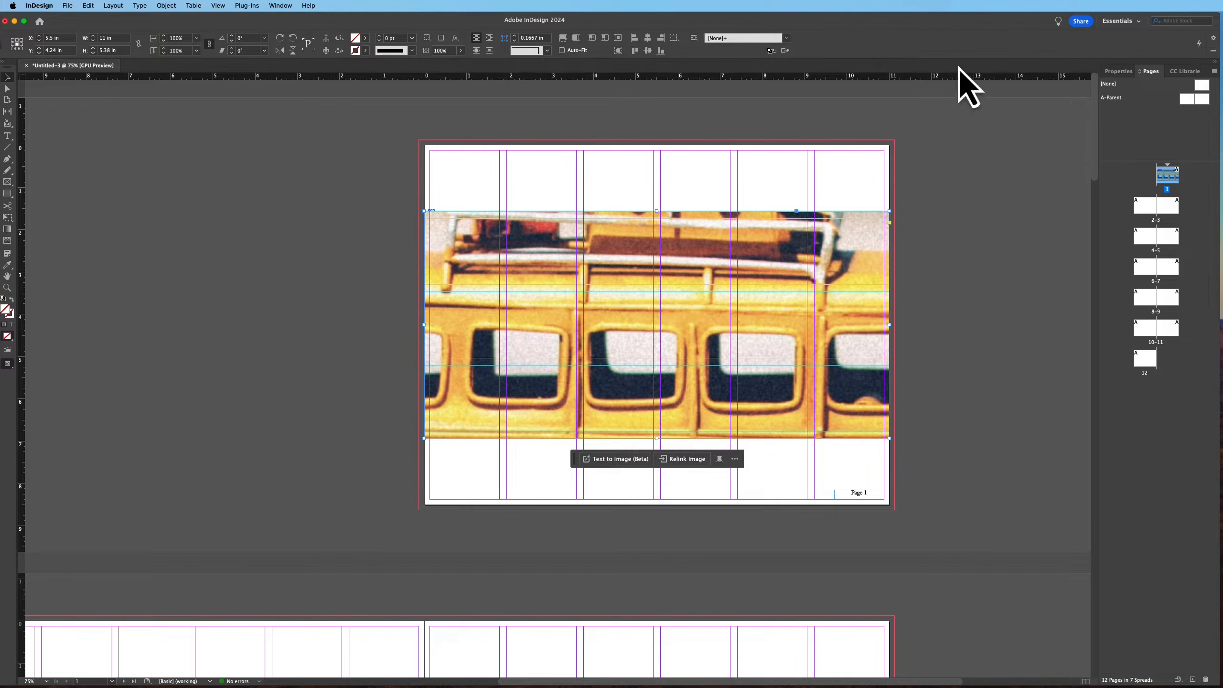
# Fit the photo to fill the frame proportionally and preview the page without guides
pyautogui.click(1116, 73)
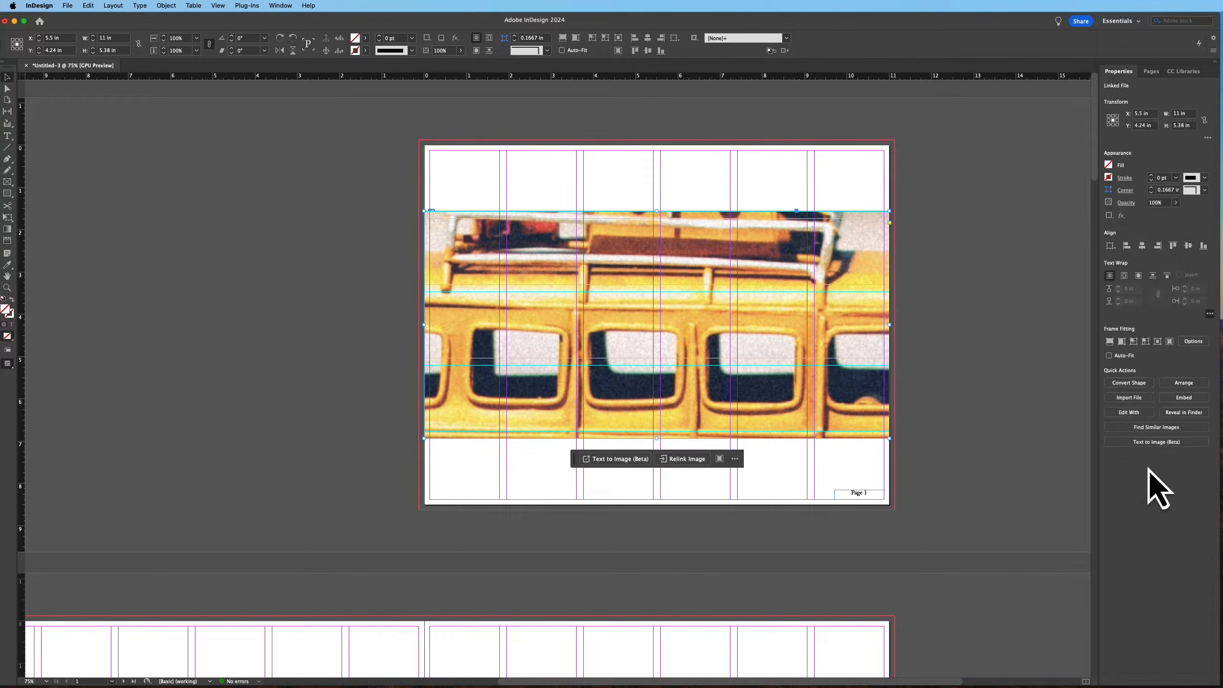
pyautogui.click(1110, 342)
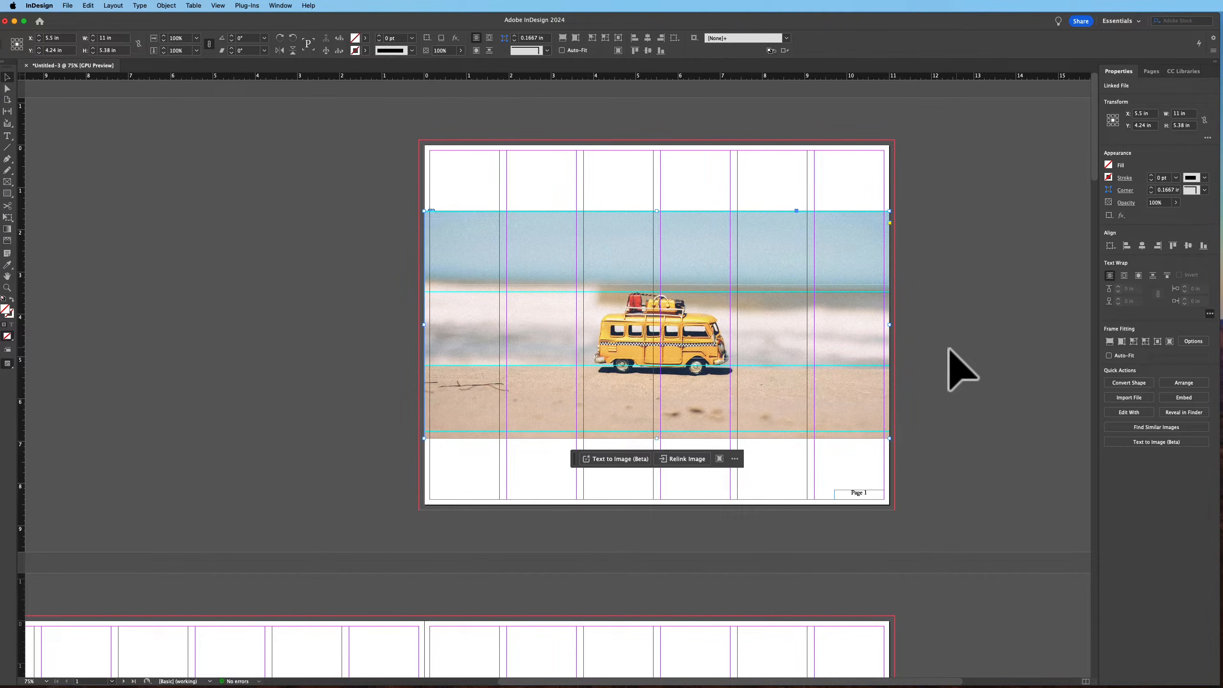
pyautogui.click(968, 400)
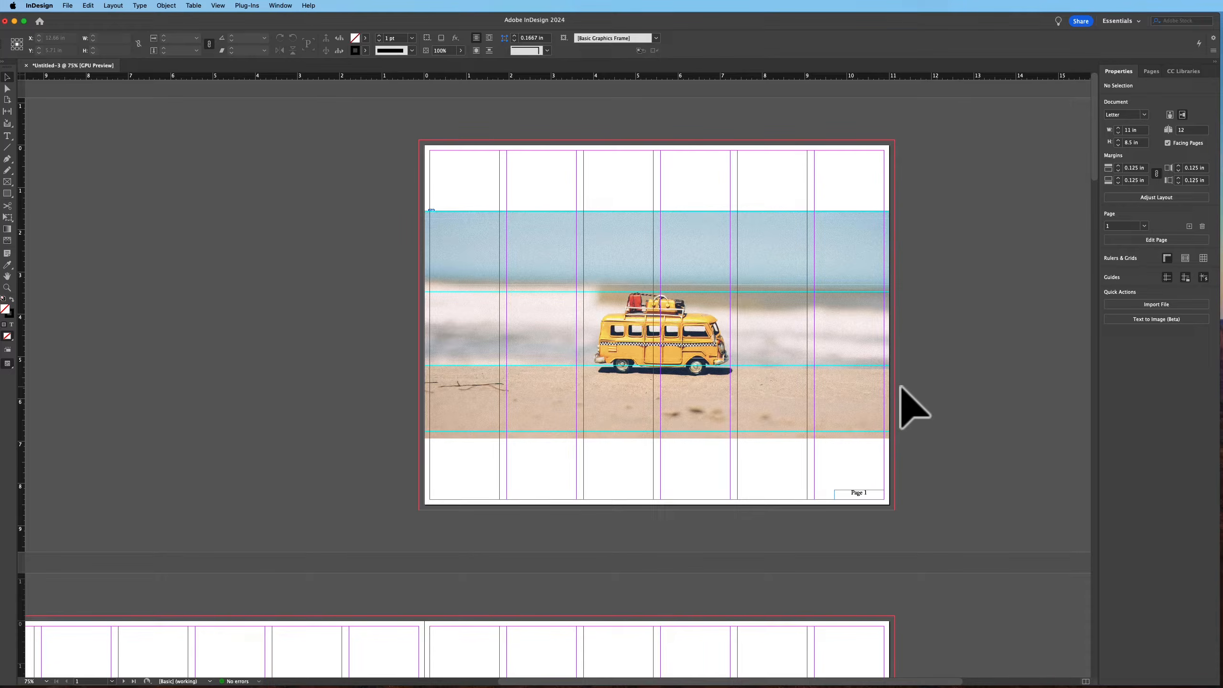
pyautogui.press('w')
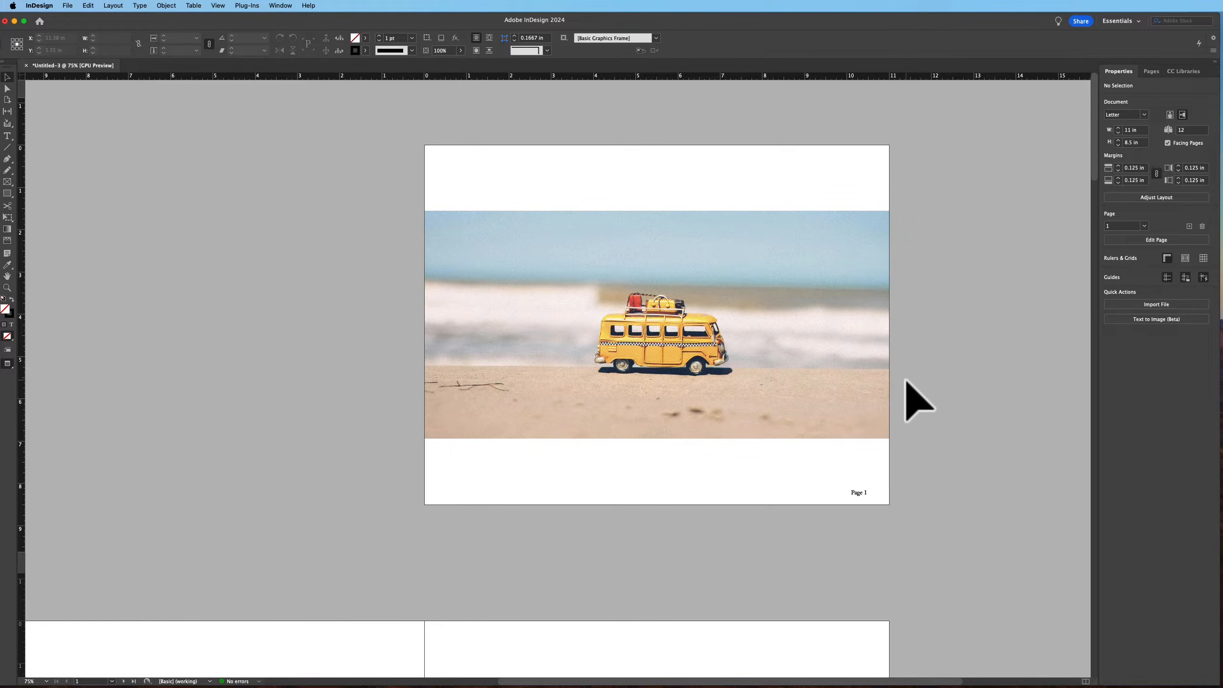
pyautogui.press('w')
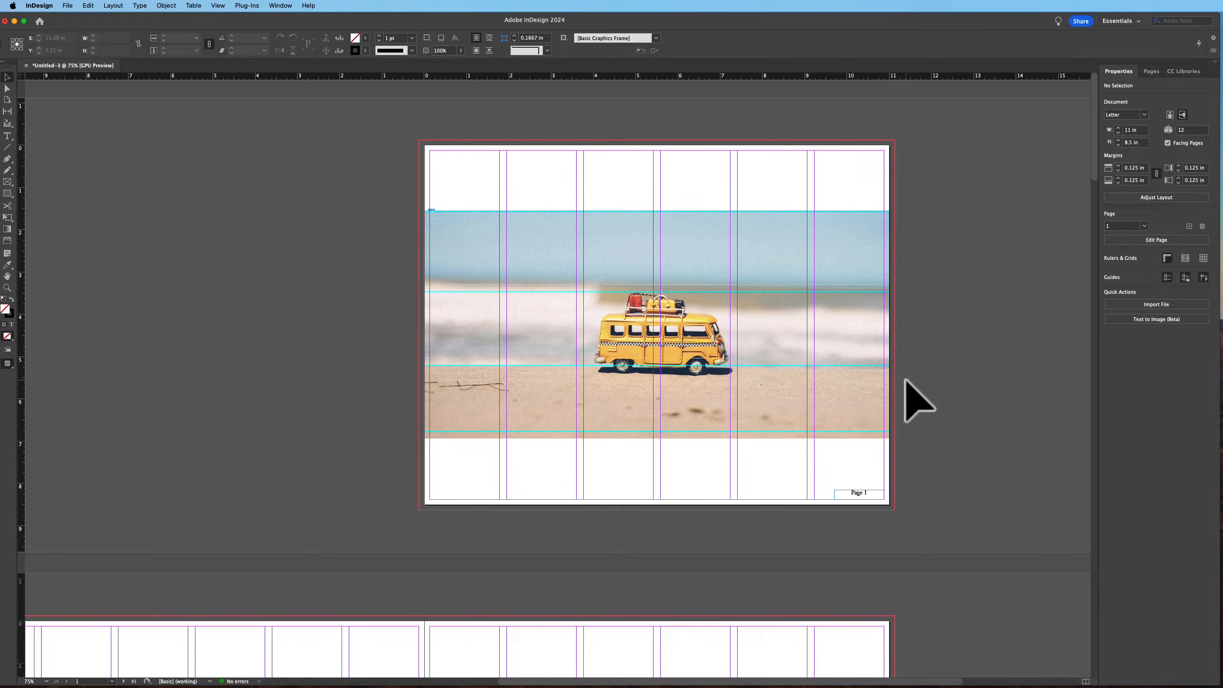
# Create a text frame at the photo's upper left with the lines Photography, PORTFOLIO and the photographer's name
pyautogui.click(7, 137)
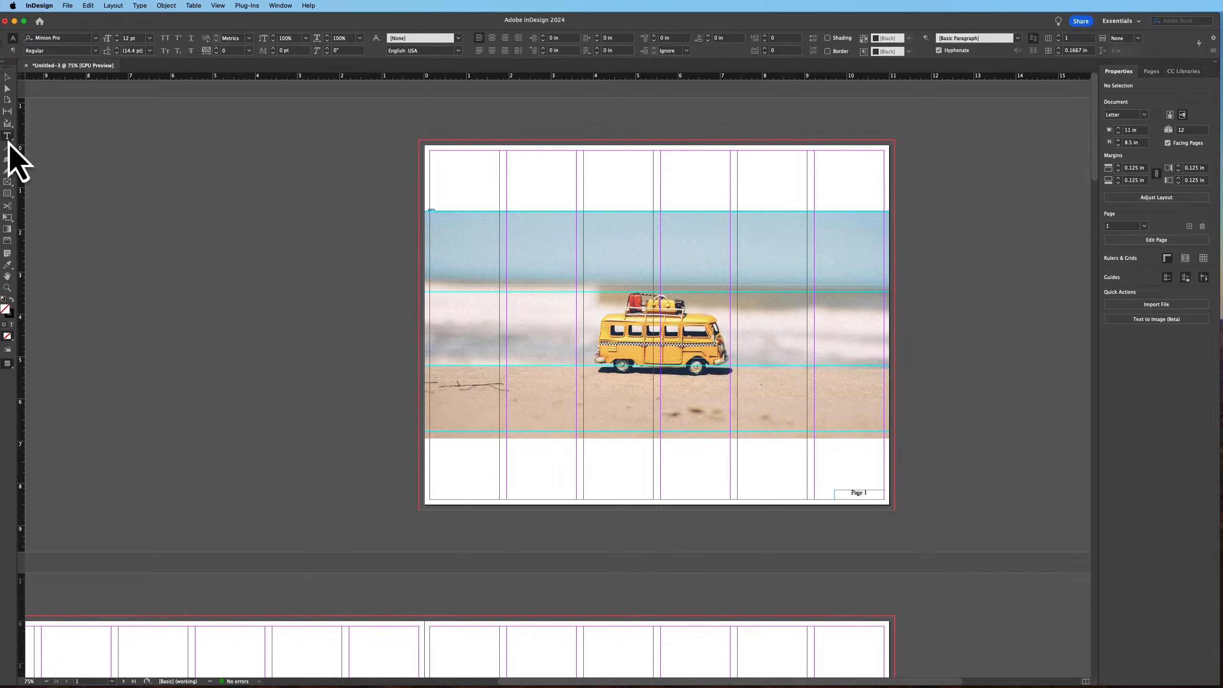
pyautogui.moveTo(431, 213); pyautogui.dragTo(654, 283)
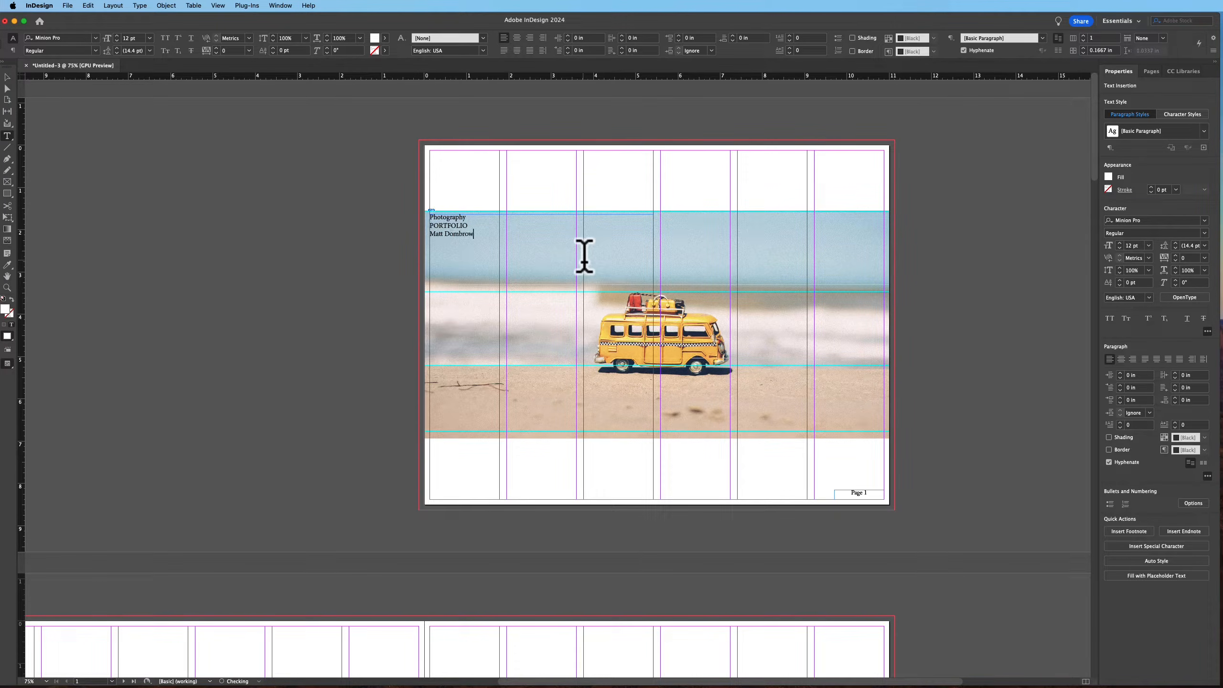
# Select all the cover text and change its font to Futura Medium
pyautogui.click(435, 208)
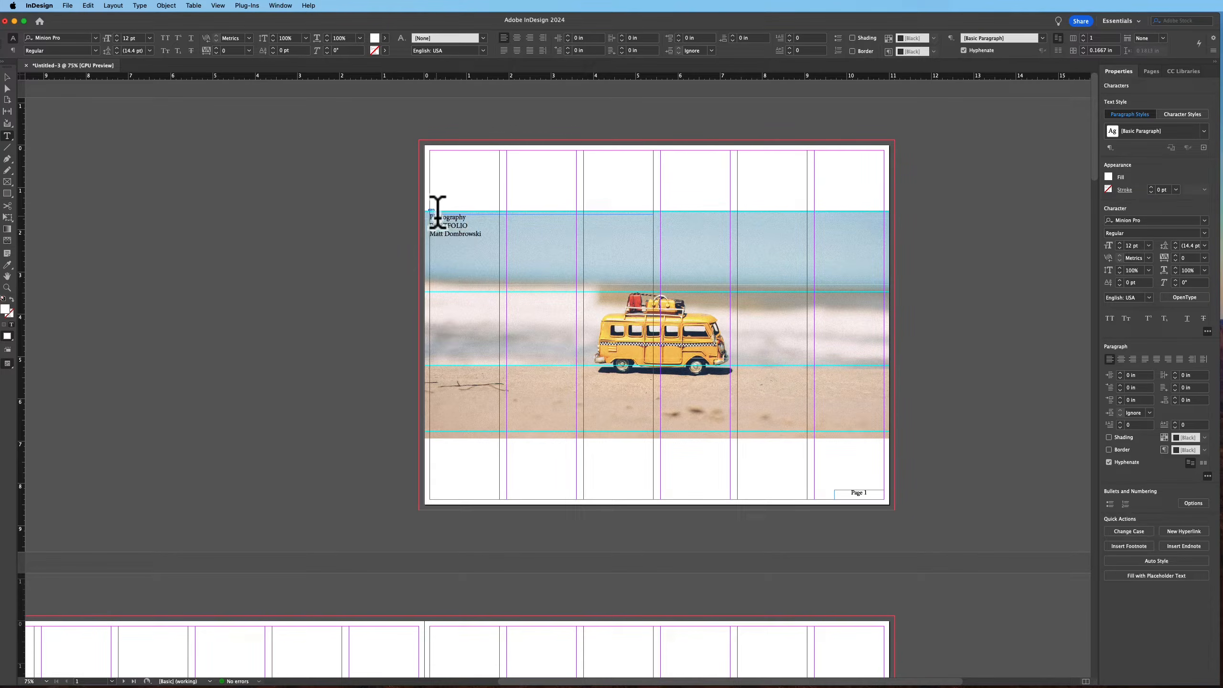
pyautogui.moveTo(432, 215); pyautogui.dragTo(862, 251)
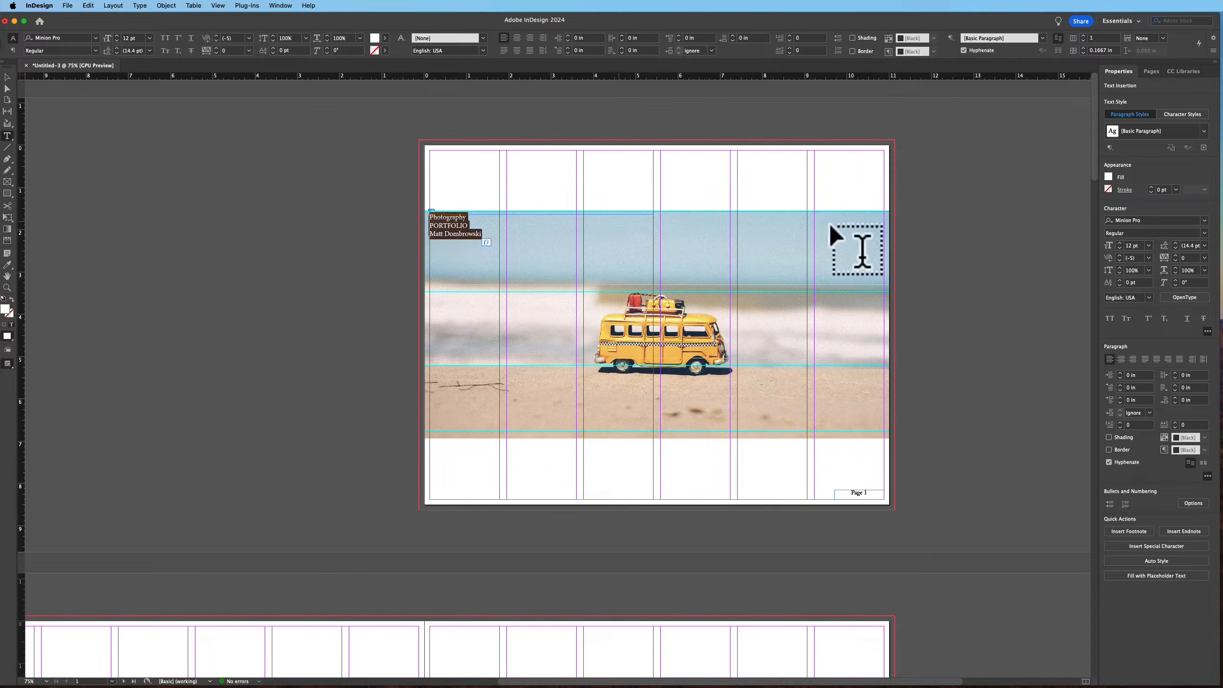
pyautogui.click(1154, 222)
pyautogui.write('fu')
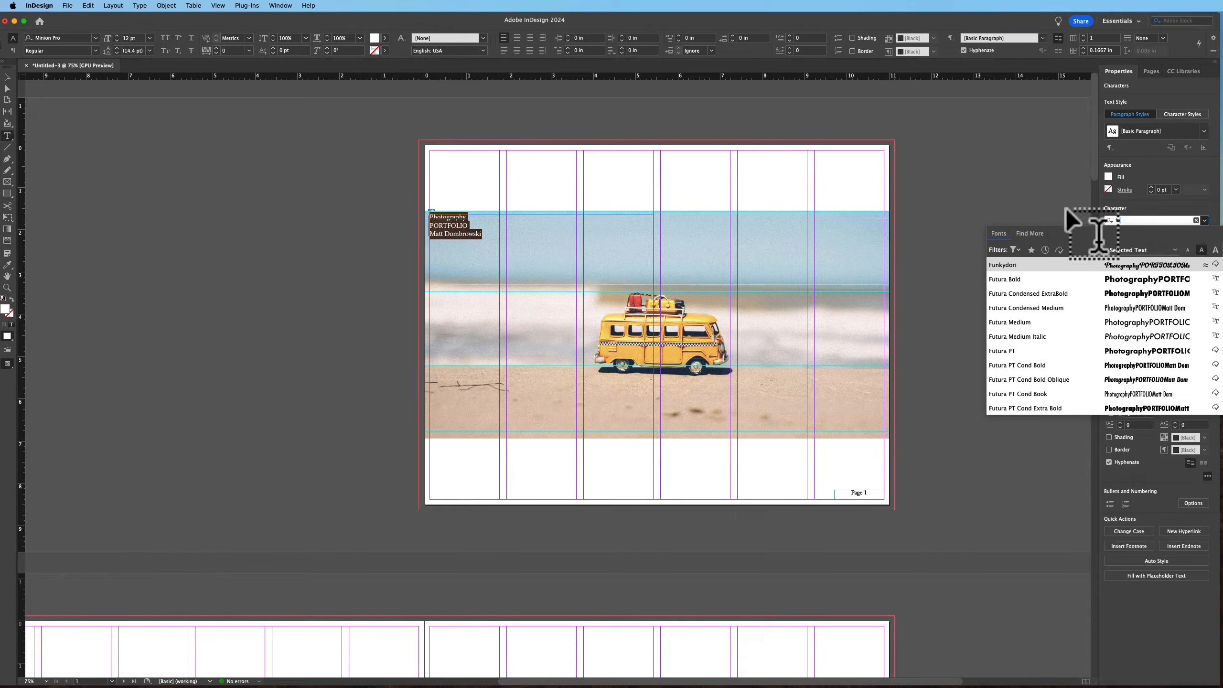
pyautogui.click(1030, 323)
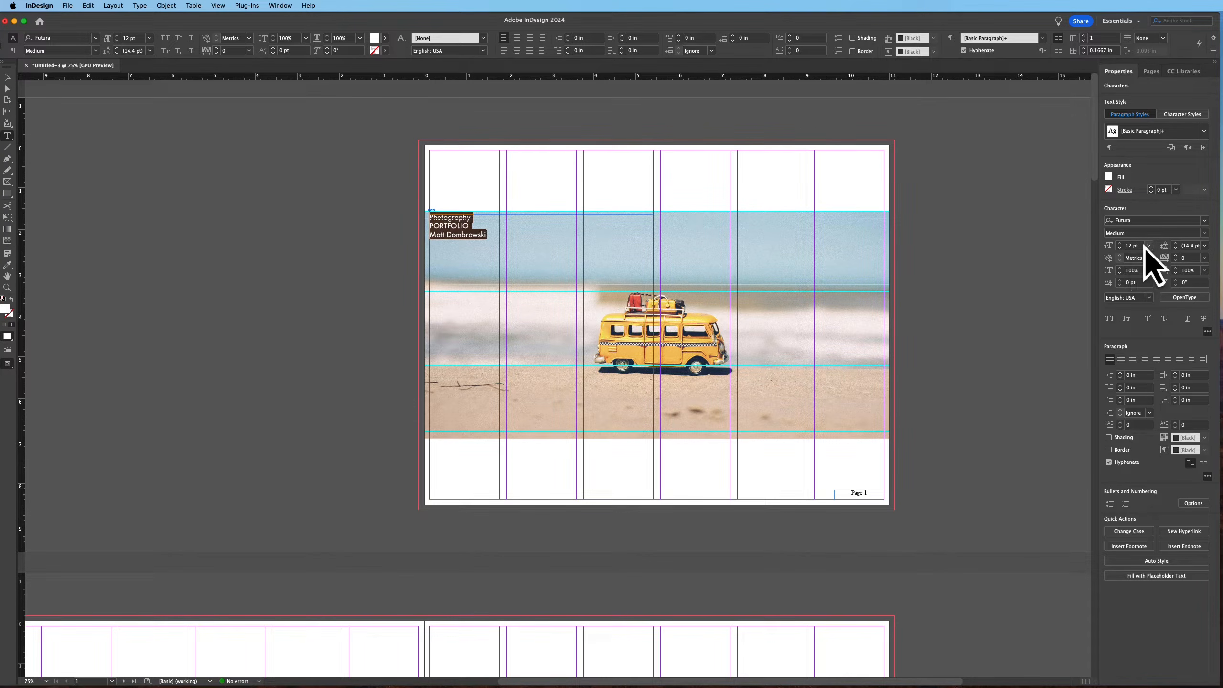
# Increase the cover text's font size to 35 pt
pyautogui.click(1120, 243)
pyautogui.click(1120, 243)
pyautogui.click(1120, 243)
pyautogui.click(1119, 244)
pyautogui.click(1119, 243)
pyautogui.click(1120, 243)
pyautogui.click(1120, 243)
pyautogui.click(1119, 243)
pyautogui.click(1120, 244)
pyautogui.click(1120, 244)
pyautogui.click(1120, 243)
pyautogui.click(1121, 243)
pyautogui.click(1121, 243)
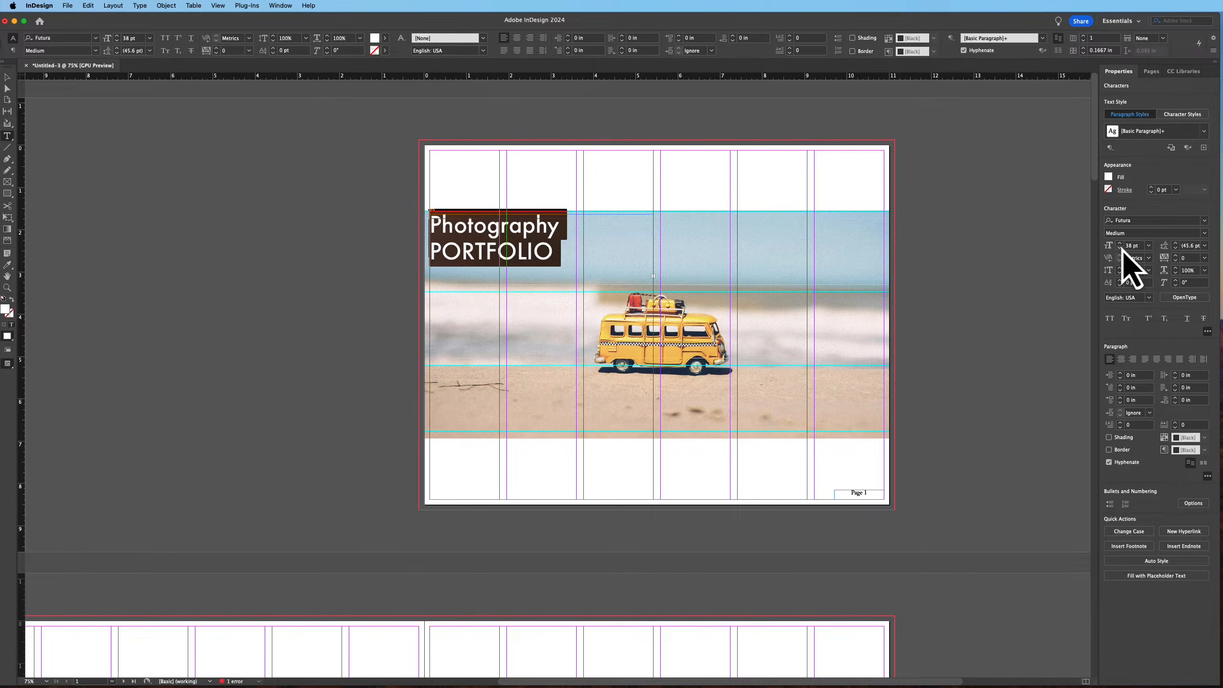
pyautogui.click(1120, 248)
pyautogui.click(1120, 248)
pyautogui.click(1120, 248)
pyautogui.click(457, 246)
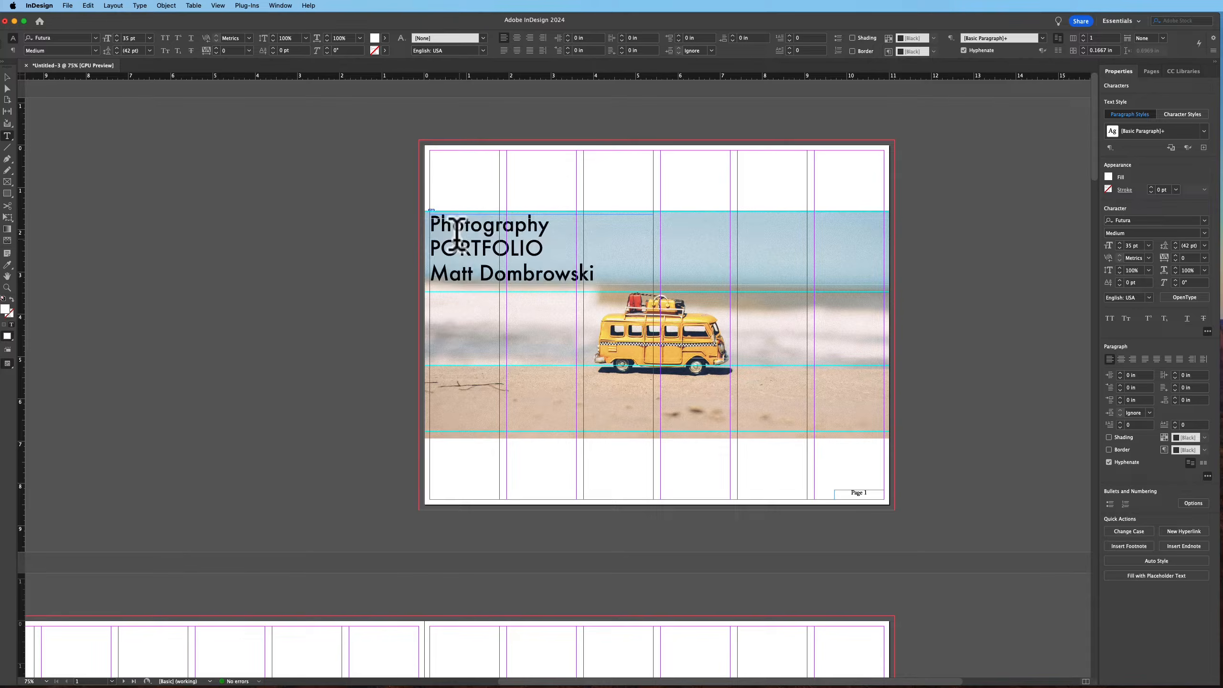
# Set the Photography line to 18 pt
pyautogui.moveTo(431, 219); pyautogui.dragTo(549, 226)
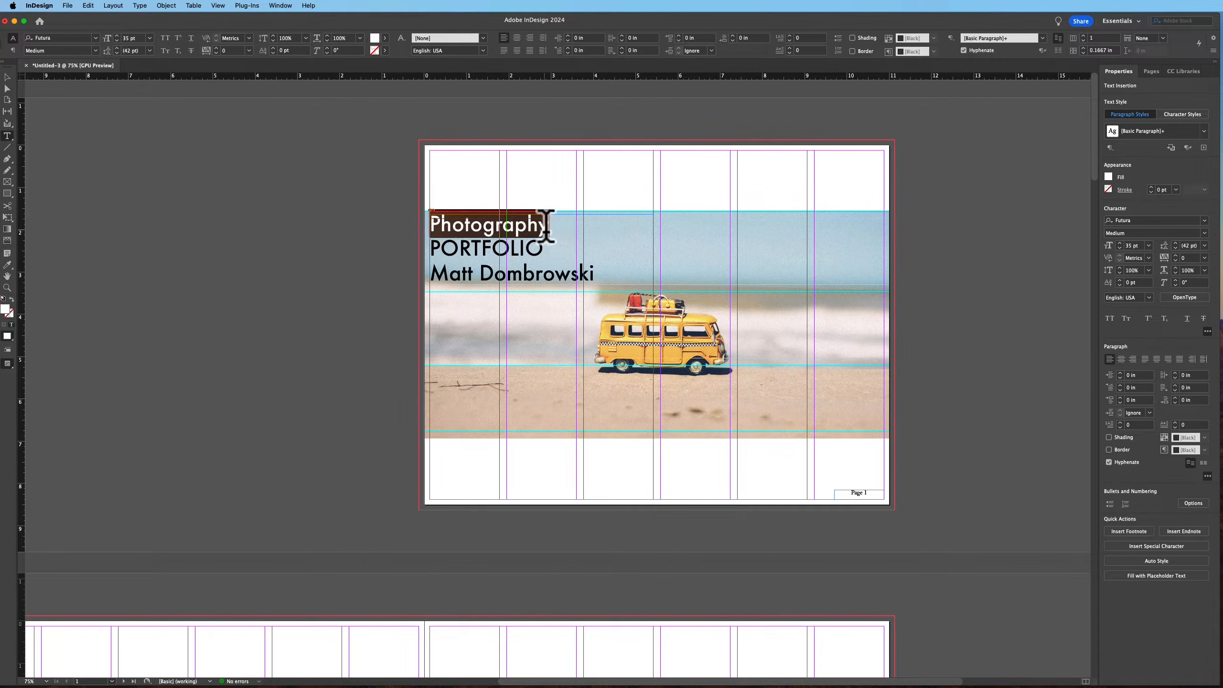
pyautogui.click(1148, 246)
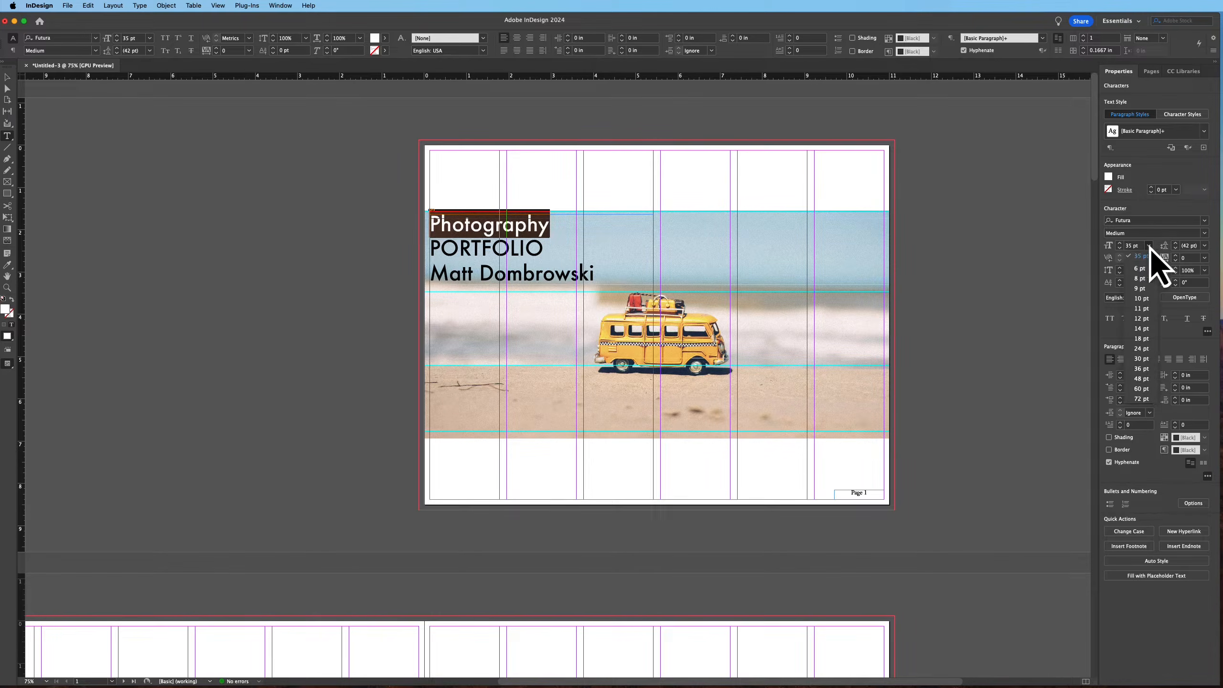
pyautogui.click(1146, 343)
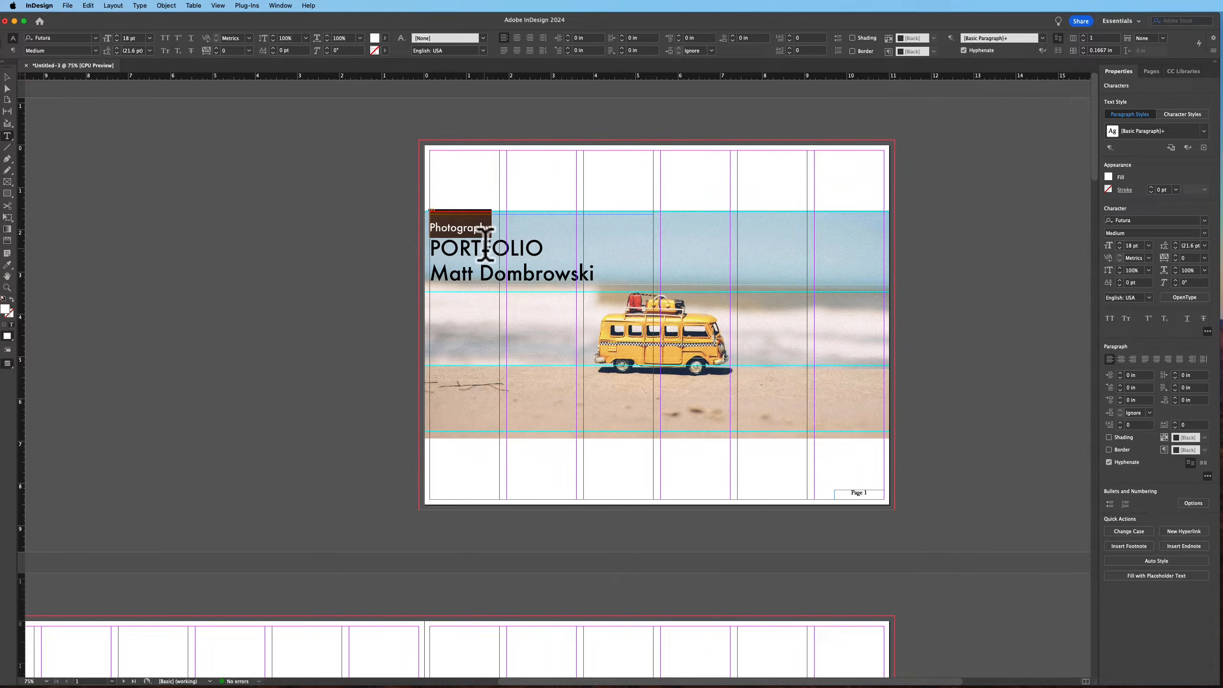
pyautogui.doubleClick(485, 246)
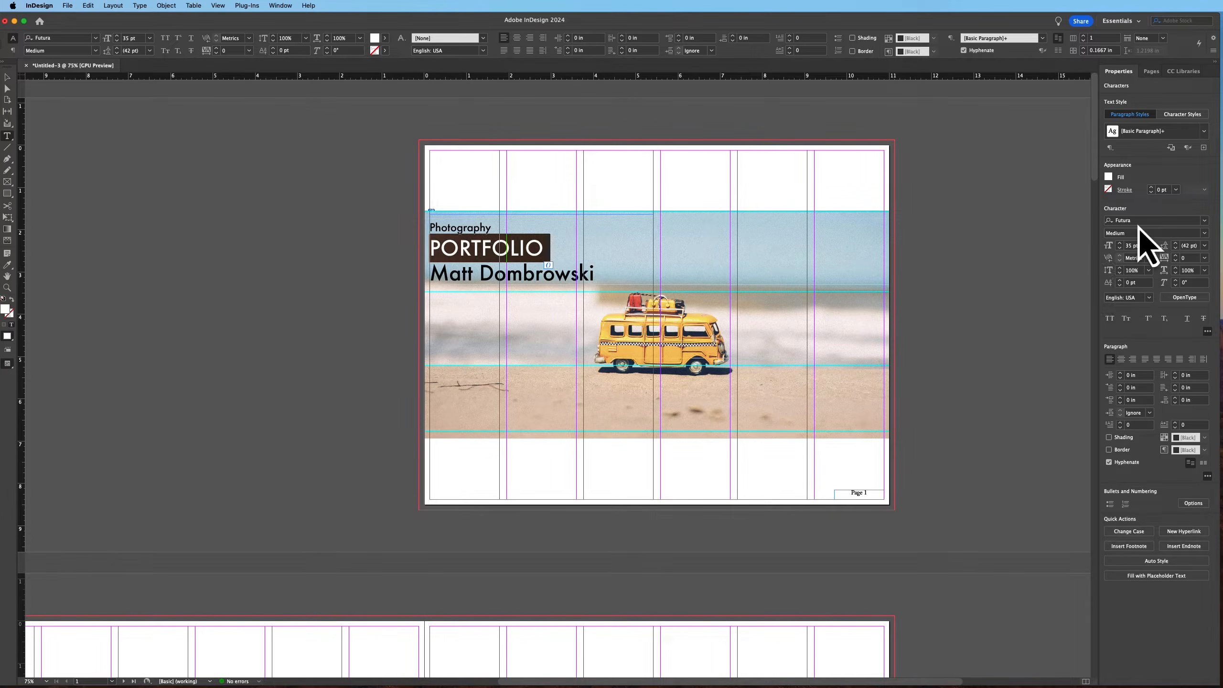
pyautogui.click(1108, 178)
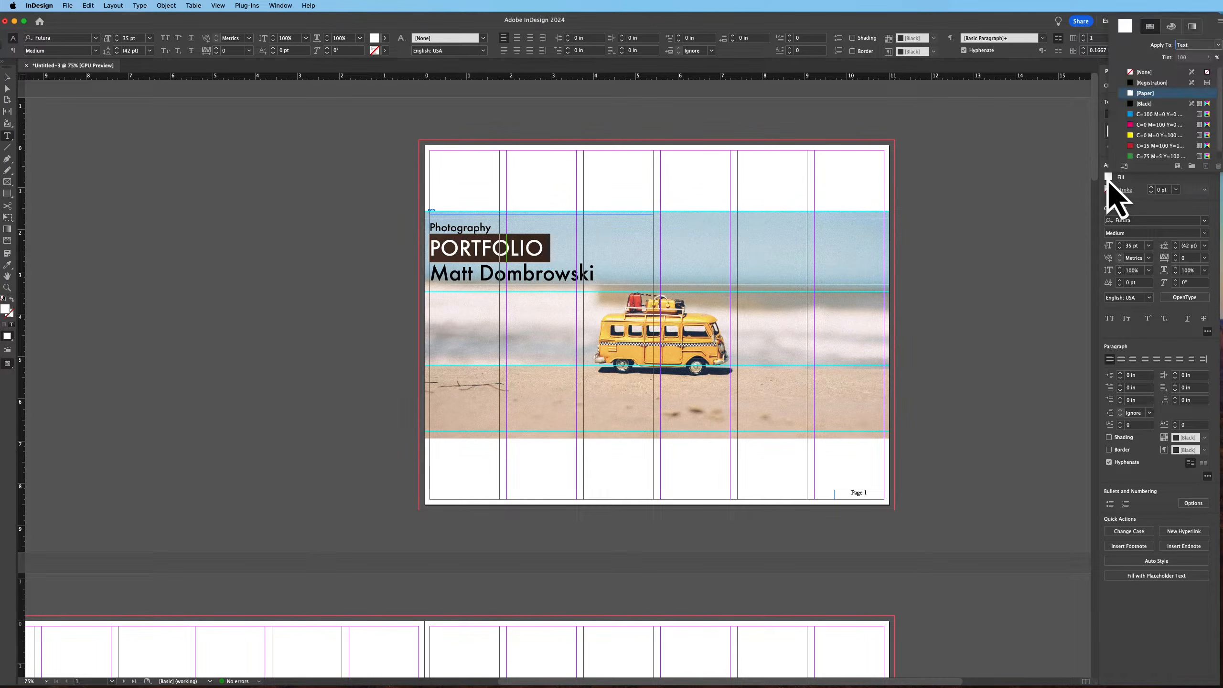
pyautogui.click(1147, 137)
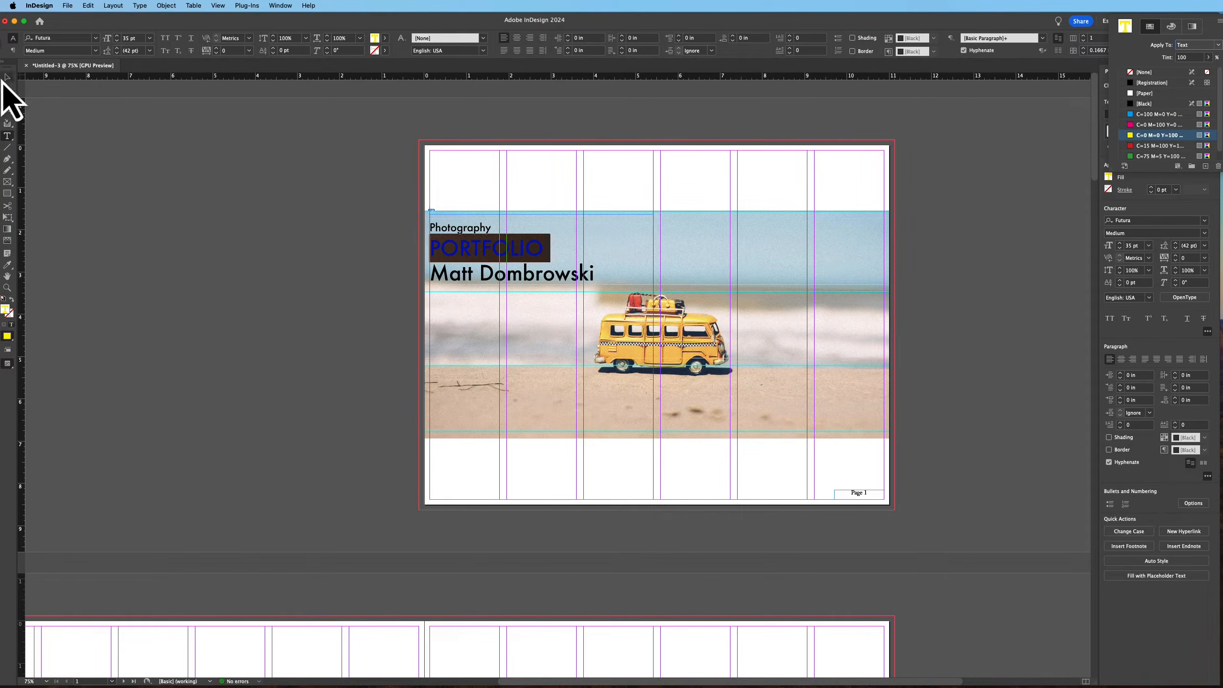
pyautogui.click(154, 224)
# Color the word PORTFOLIO with the dark blue C=100 M=90 Y=10 swatch
pyautogui.doubleClick(516, 245)
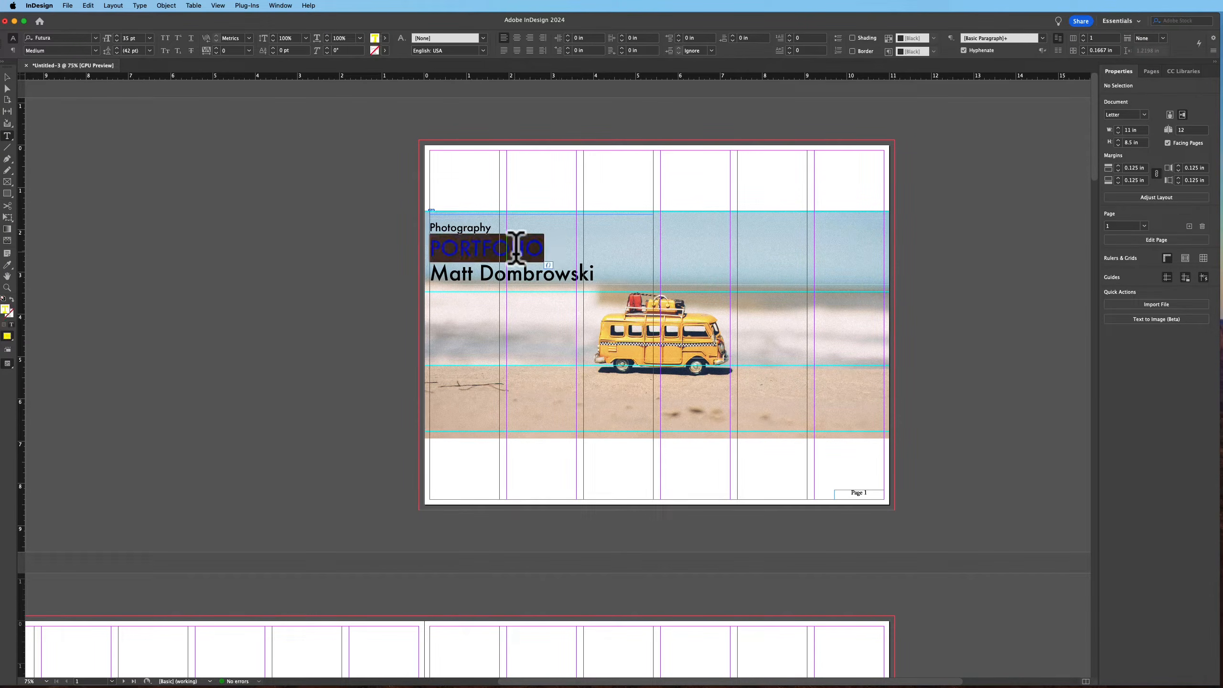
pyautogui.click(1110, 178)
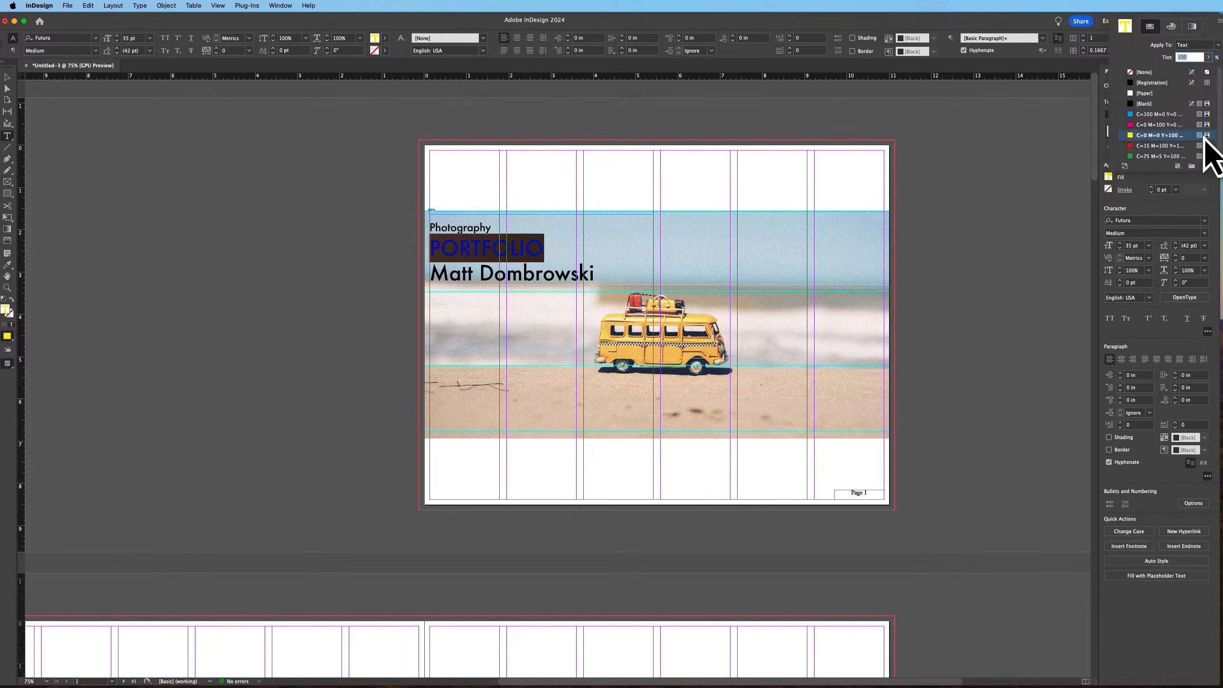
pyautogui.click(1171, 27)
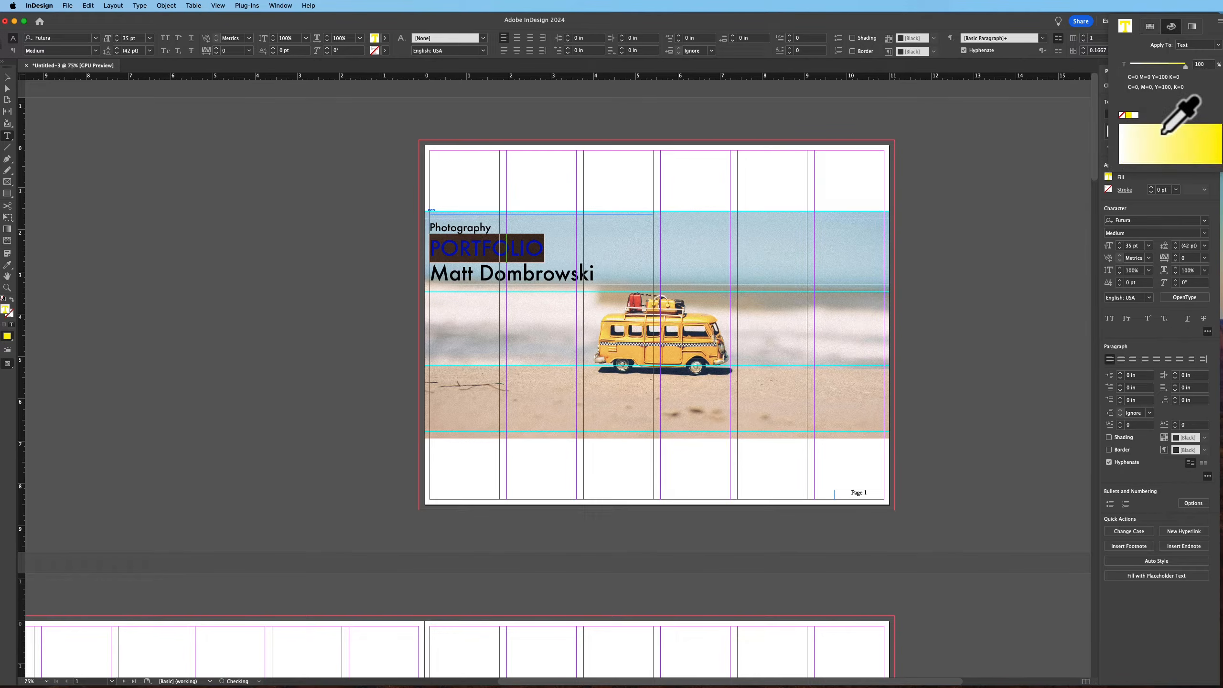
pyautogui.click(1151, 27)
pyautogui.scroll(-1, 1147, 149)
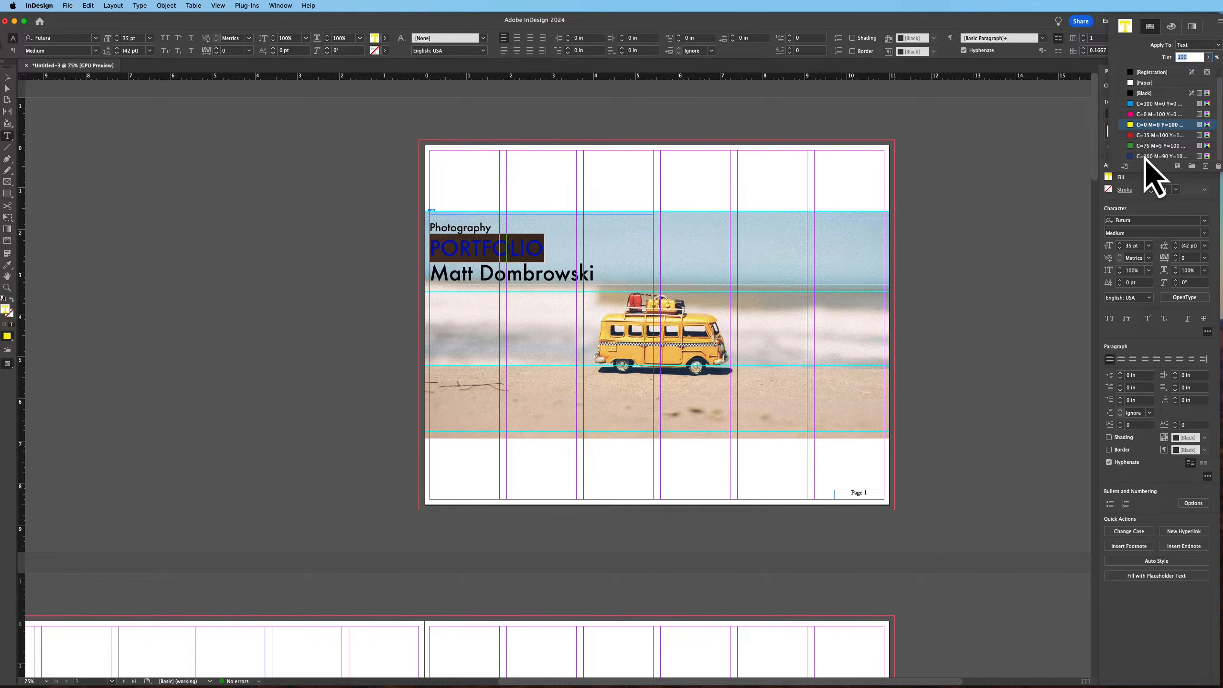
pyautogui.click(1145, 157)
pyautogui.click(202, 237)
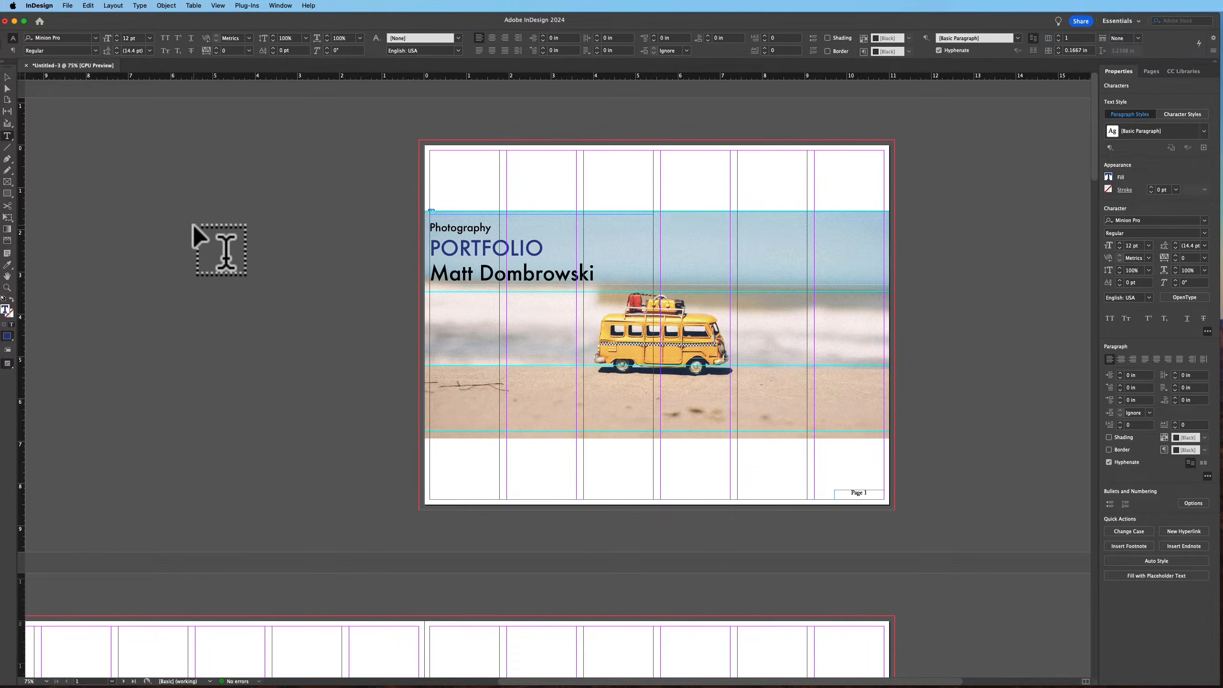
# Set the photographer's name line to 18 pt
pyautogui.tripleClick(474, 273)
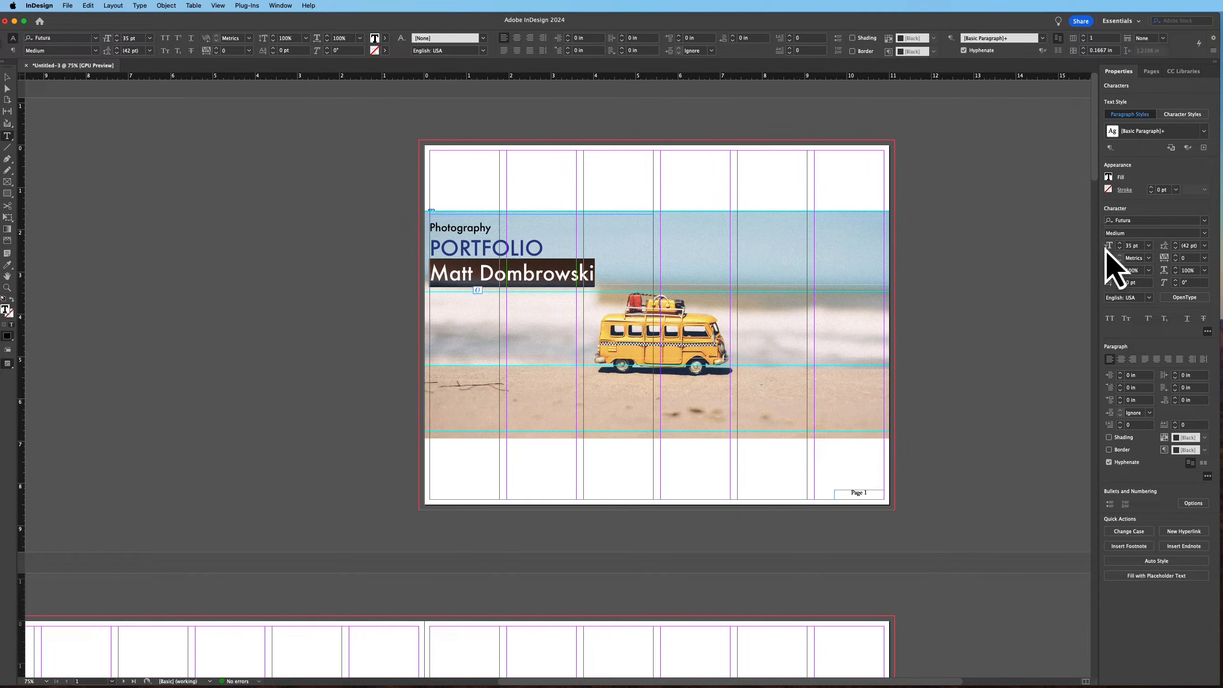
pyautogui.click(1148, 246)
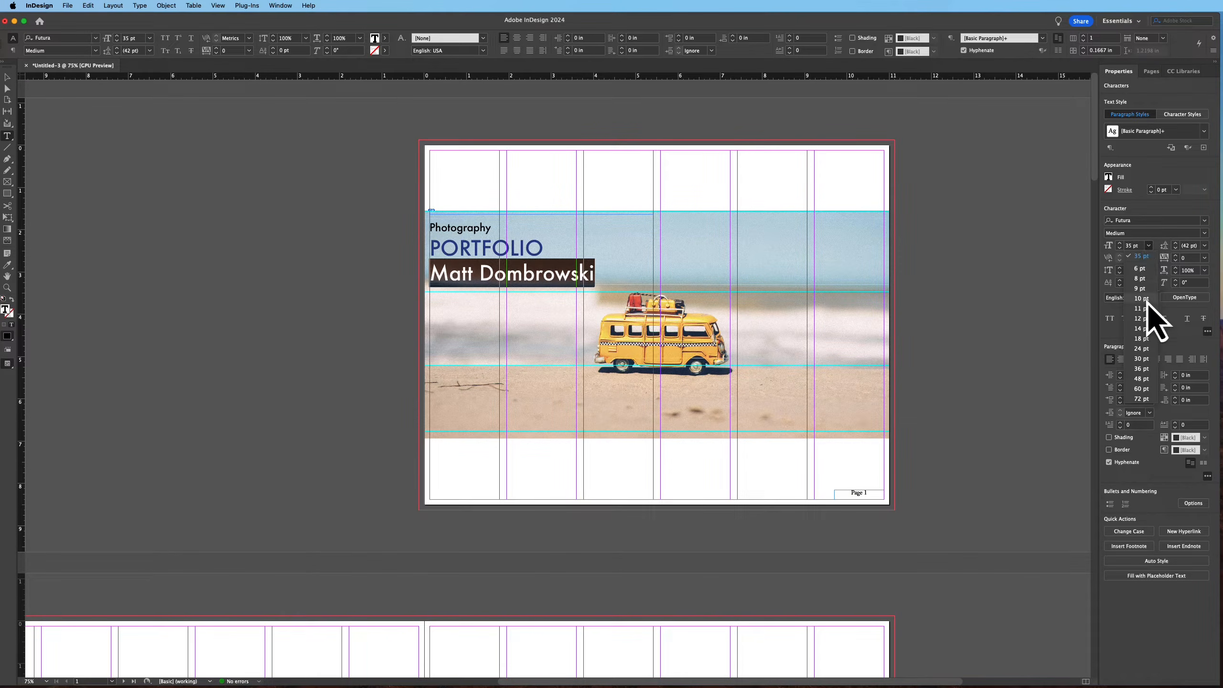
pyautogui.click(1149, 346)
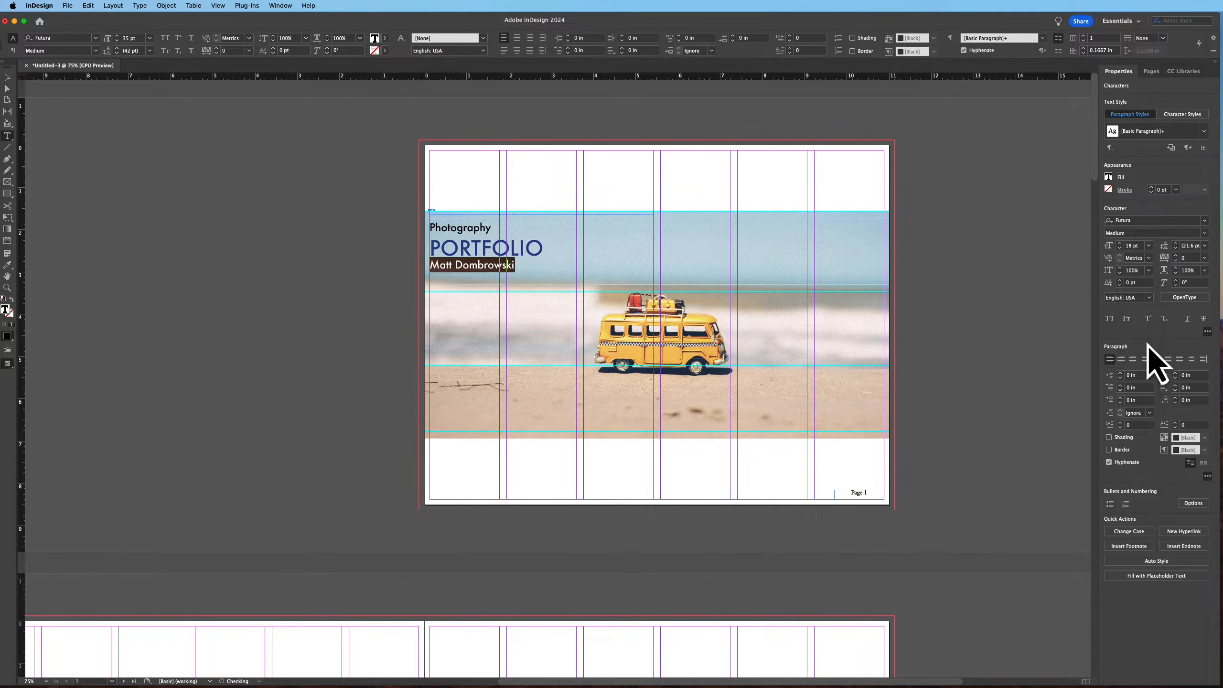
# Move the title text frame to the photo's lower right corner and right-align its text
pyautogui.click(7, 88)
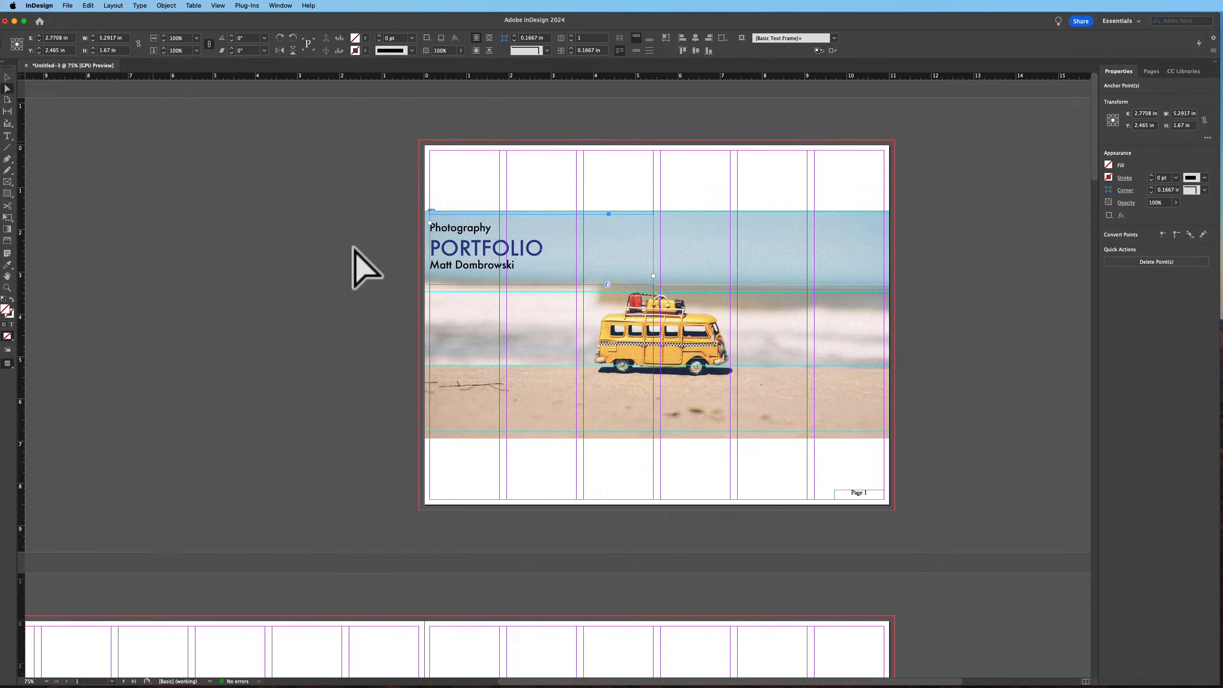
pyautogui.doubleClick(454, 253)
pyautogui.click(439, 265)
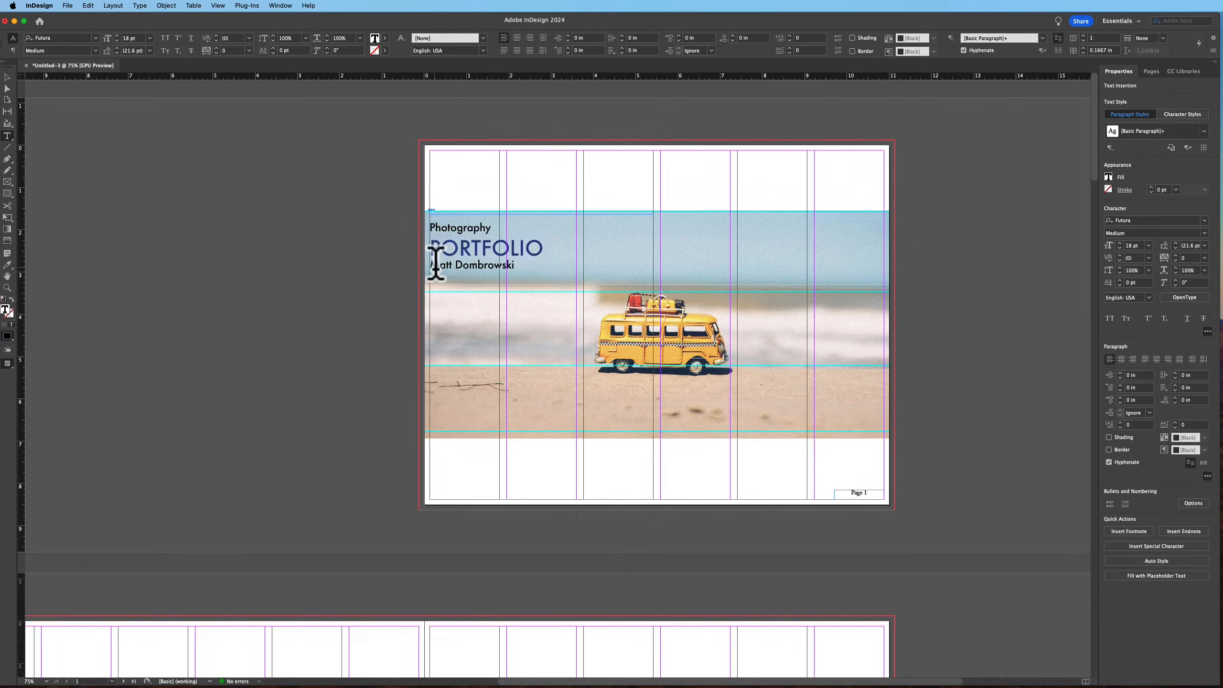
pyautogui.click(7, 89)
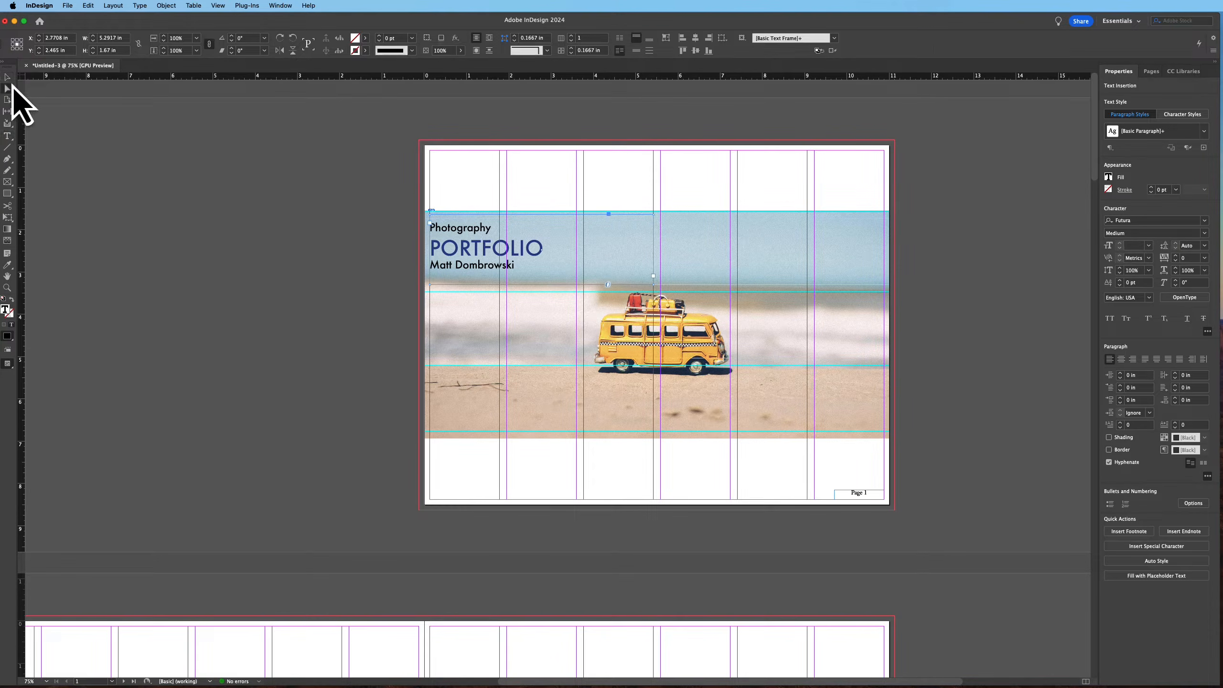
pyautogui.moveTo(473, 251)
pyautogui.mouseDown()
pyautogui.moveTo(485, 249)
pyautogui.moveTo(472, 257)
pyautogui.mouseUp()
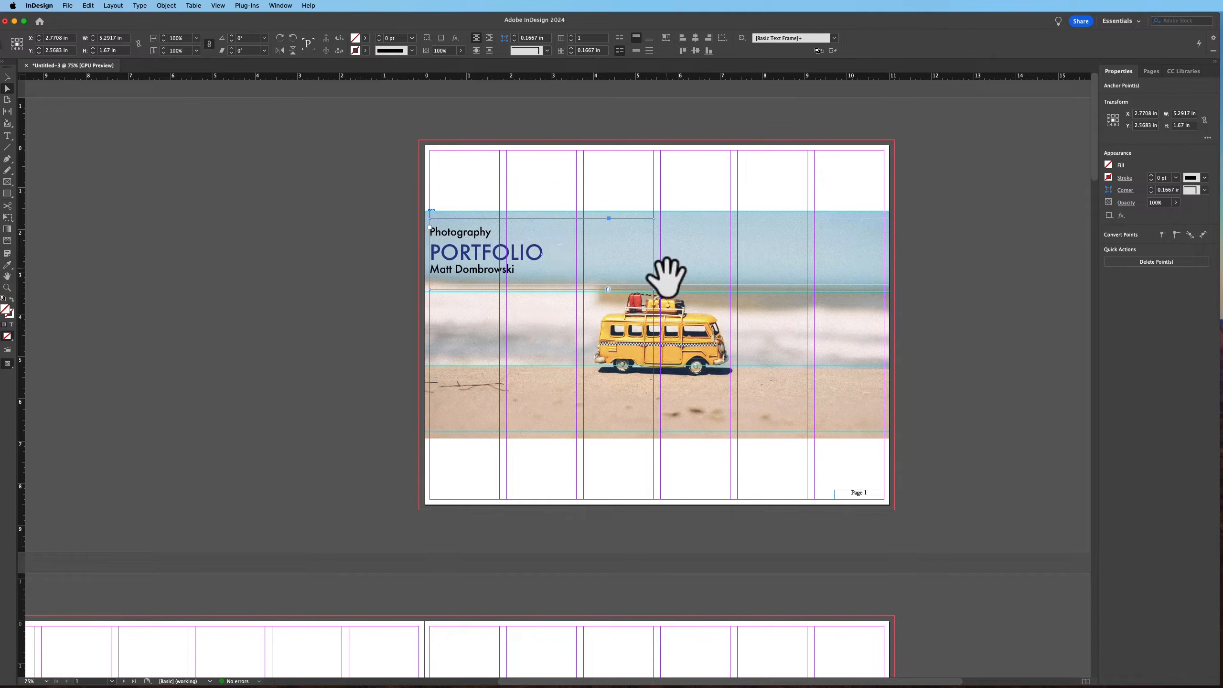
pyautogui.moveTo(654, 280); pyautogui.dragTo(858, 413)
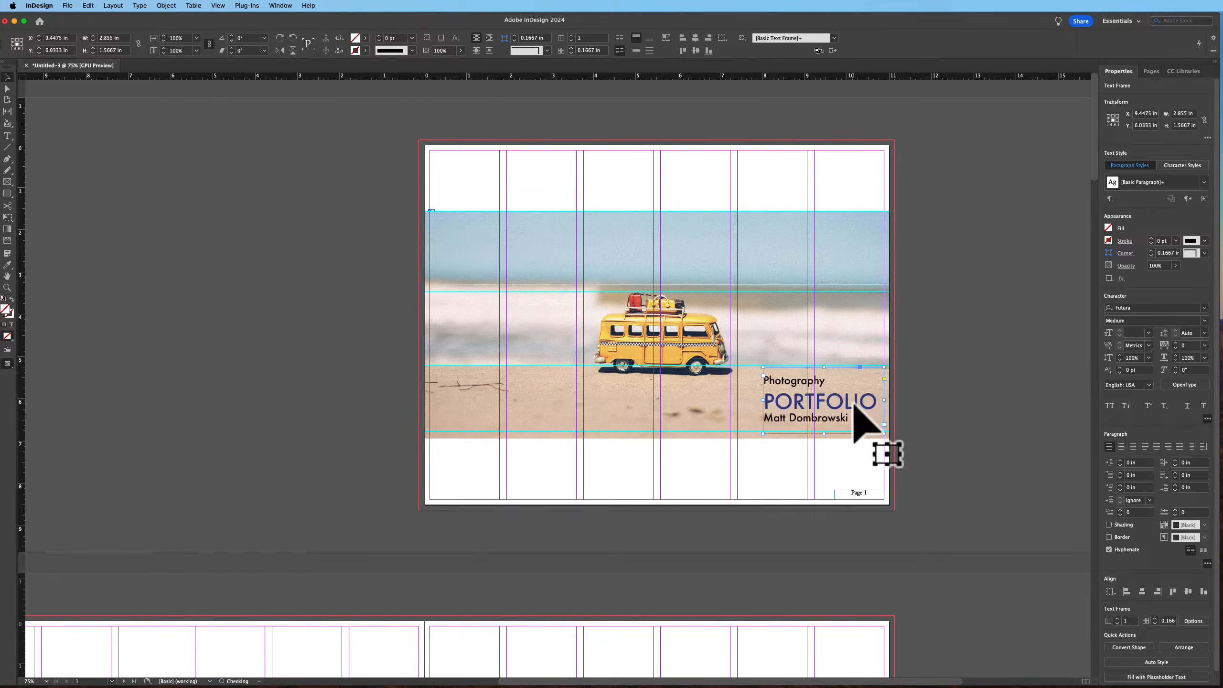
pyautogui.click(1134, 448)
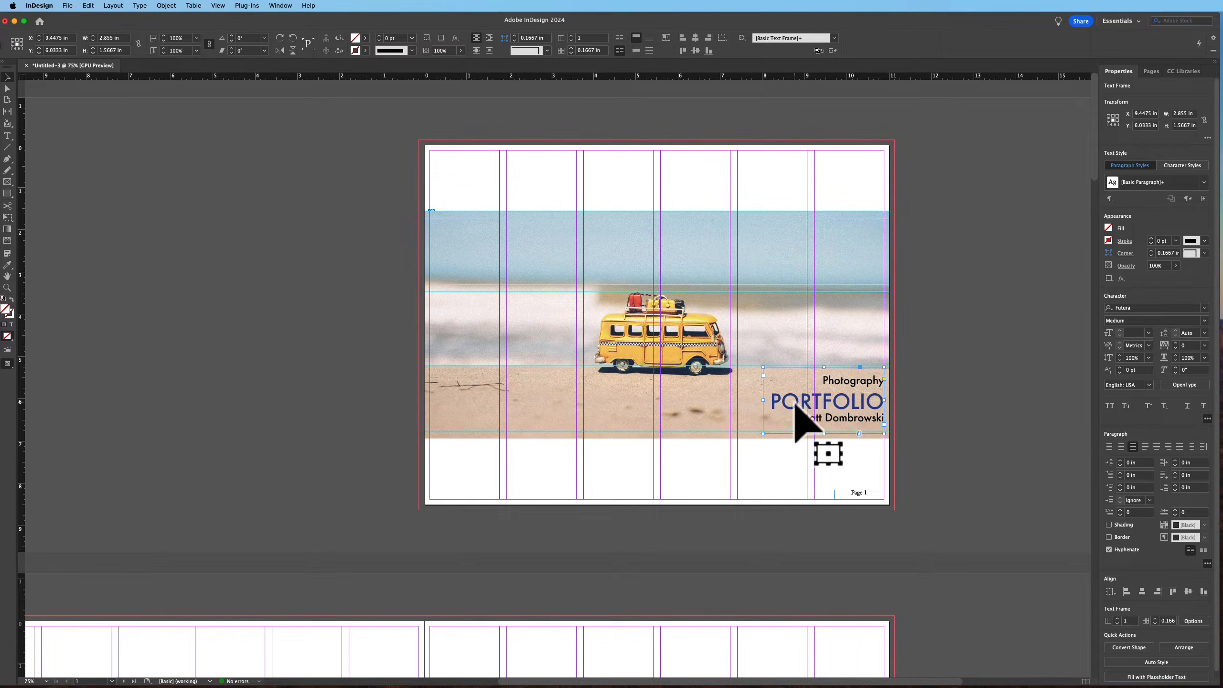
# Change PORTFOLIO to the Futura Condensed ExtraBold style
pyautogui.doubleClick(795, 406)
pyautogui.click(1204, 234)
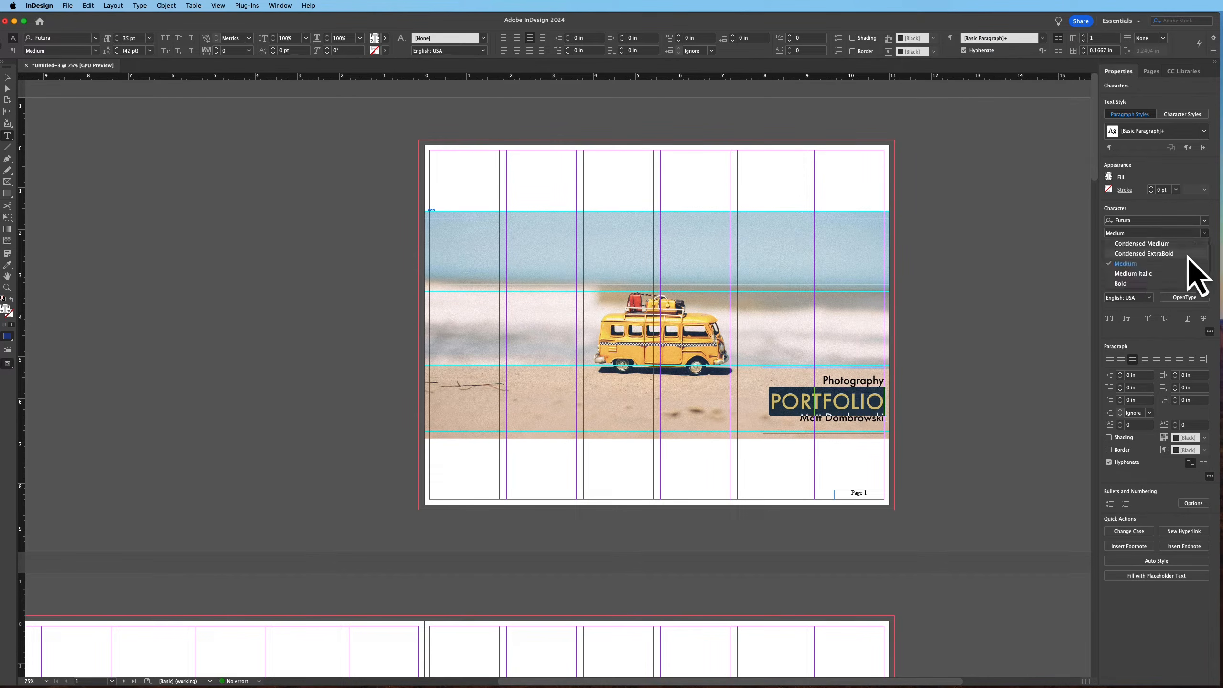
pyautogui.click(1151, 253)
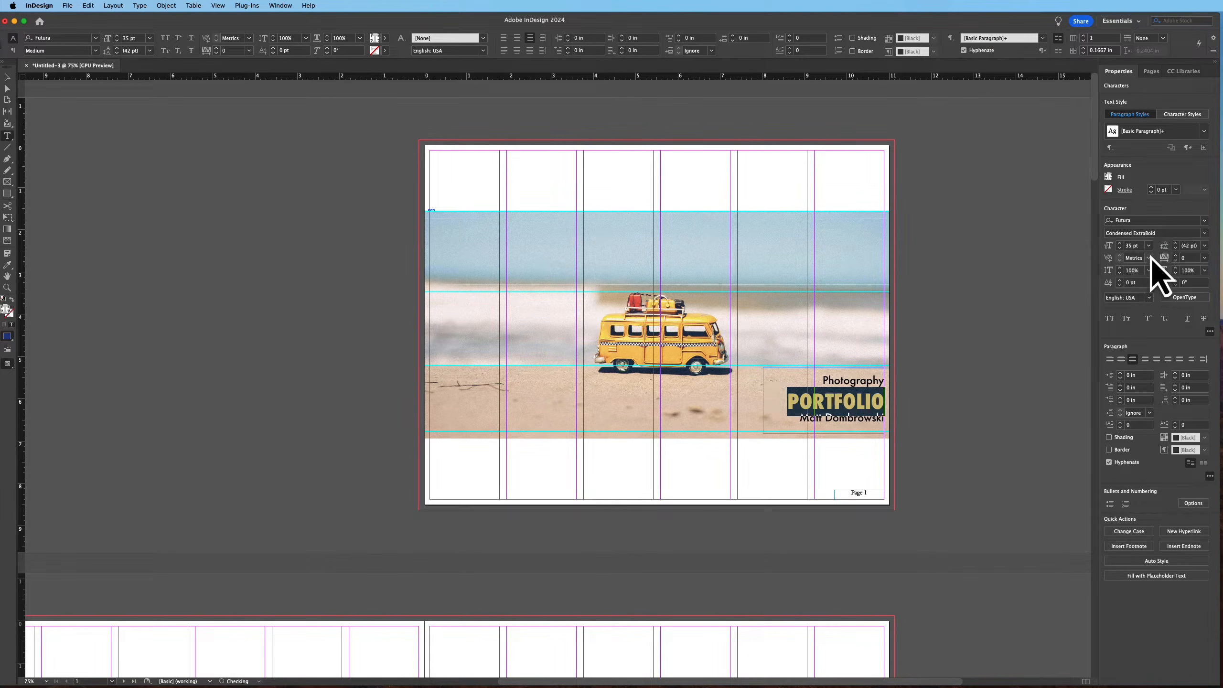
pyautogui.click(7, 76)
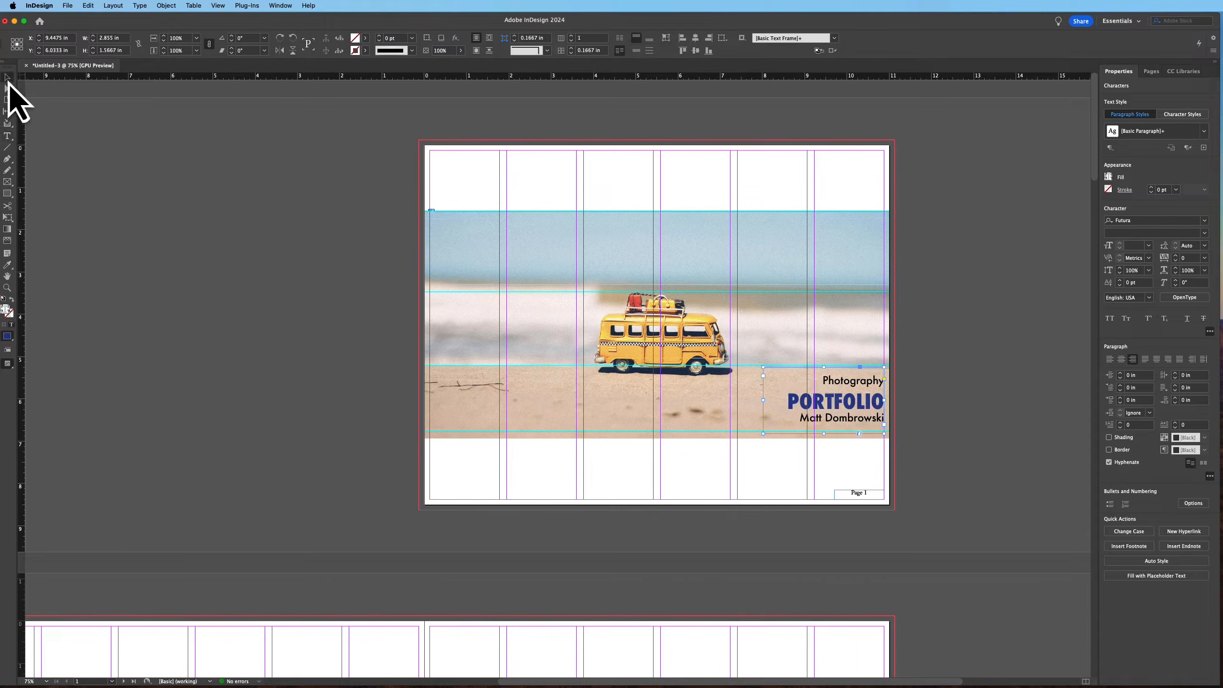
# Select the Photography and PORTFOLIO lines and set their leading to 35 pt
pyautogui.doubleClick(857, 403)
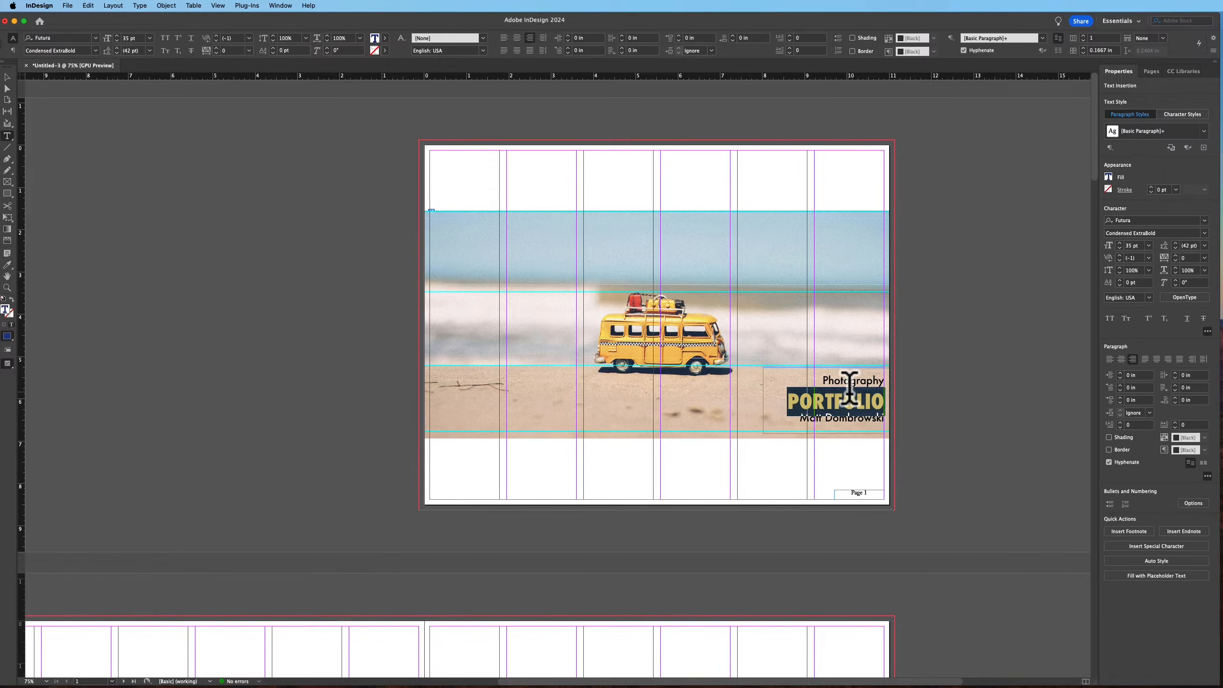
pyautogui.click(825, 373)
pyautogui.moveTo(825, 374); pyautogui.dragTo(886, 404)
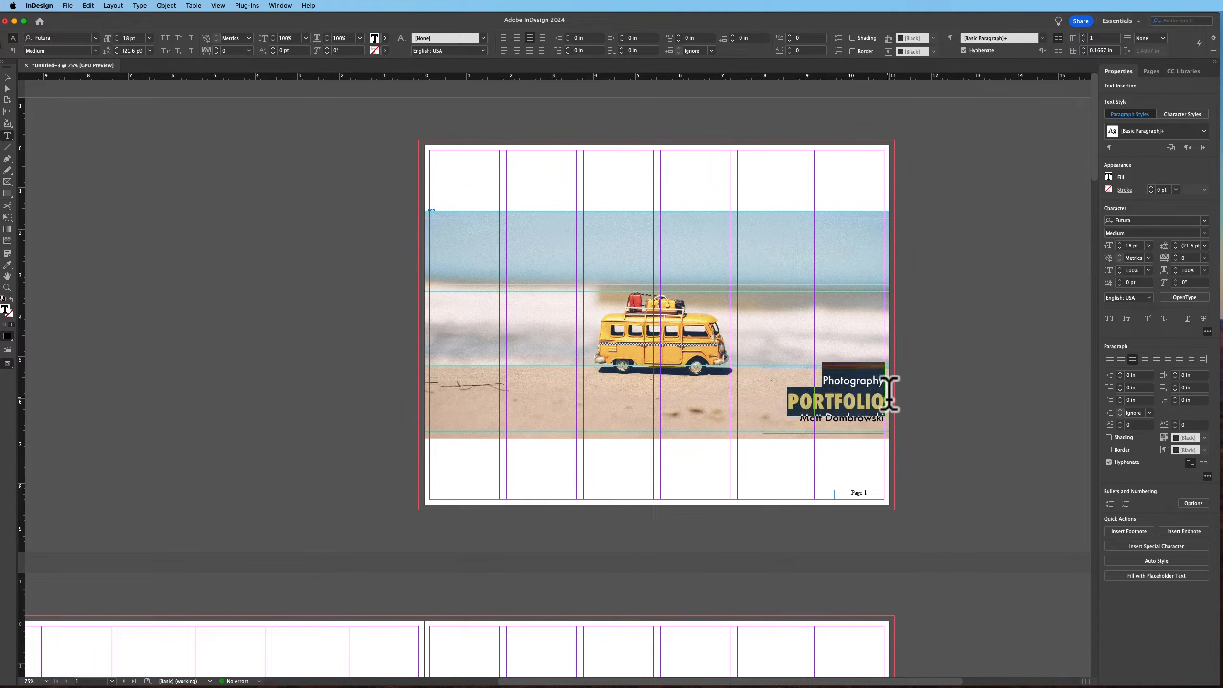
pyautogui.click(1202, 247)
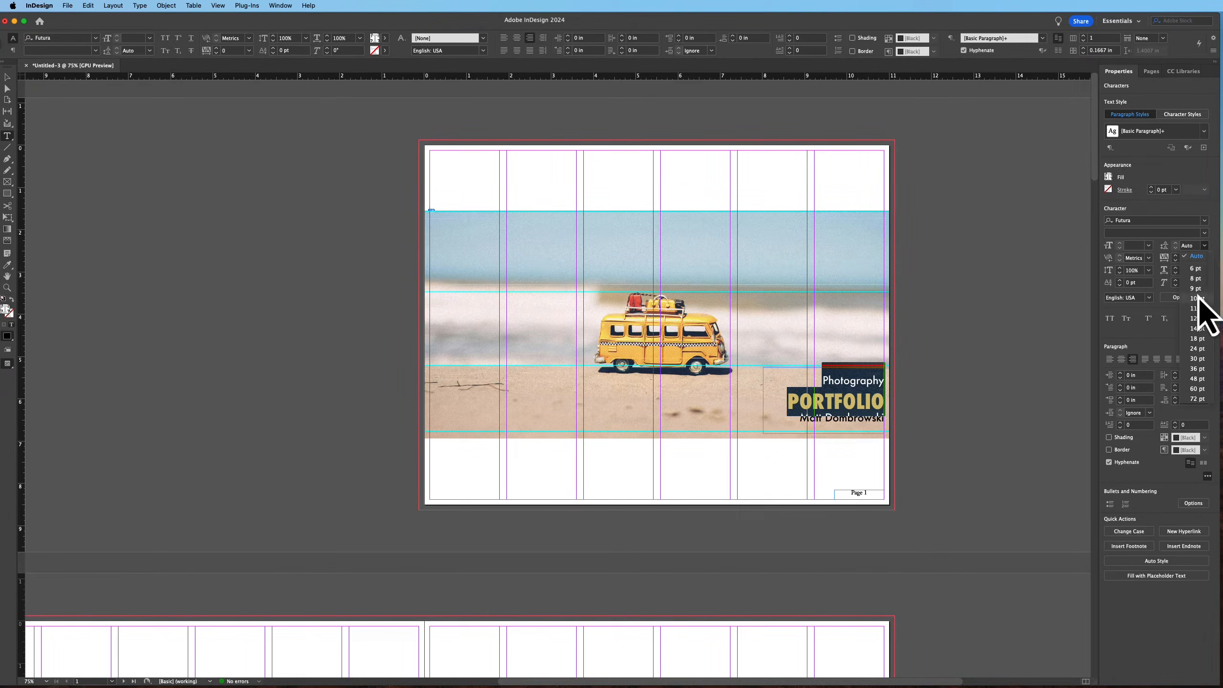
pyautogui.click(1199, 270)
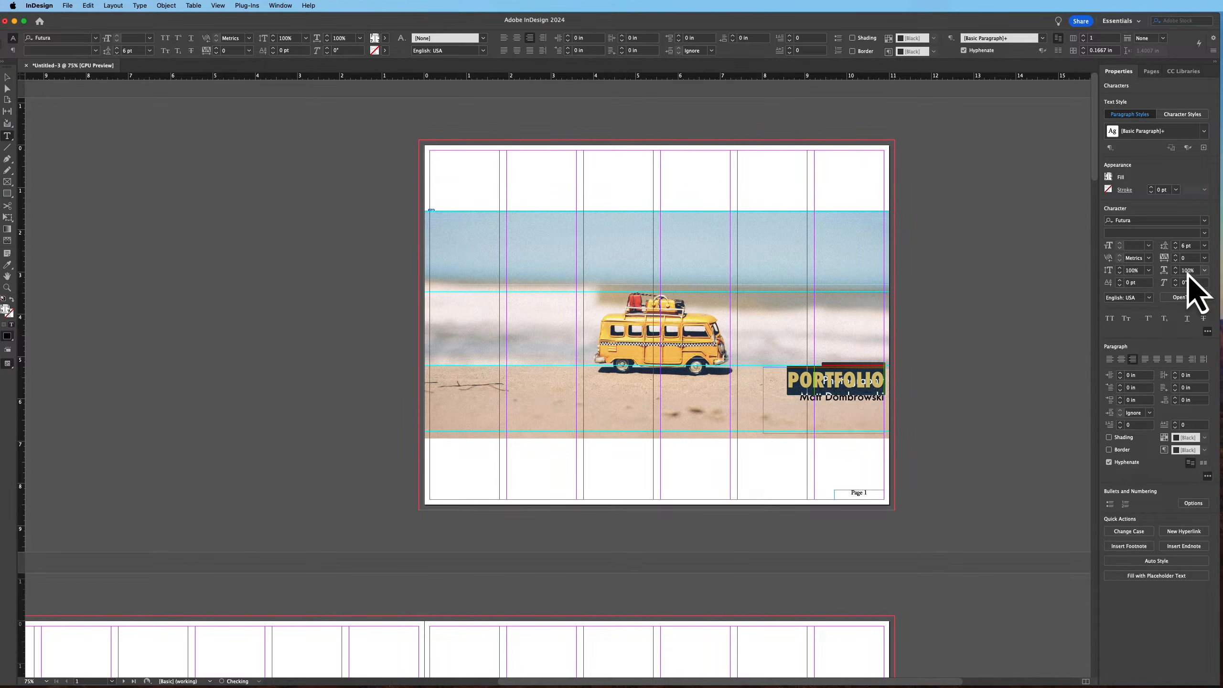
pyautogui.click(1177, 244)
pyautogui.click(1177, 245)
pyautogui.click(1177, 245)
pyautogui.click(1177, 244)
pyautogui.click(1177, 245)
pyautogui.click(1177, 244)
pyautogui.click(1177, 244)
pyautogui.click(1177, 245)
pyautogui.click(1177, 244)
pyautogui.click(1177, 244)
pyautogui.click(1177, 244)
pyautogui.click(1176, 244)
pyautogui.click(1177, 245)
pyautogui.click(1177, 244)
pyautogui.click(1177, 244)
pyautogui.click(1177, 245)
pyautogui.click(1177, 244)
pyautogui.click(1177, 245)
pyautogui.click(1177, 244)
pyautogui.click(1177, 245)
pyautogui.click(1177, 245)
pyautogui.click(1177, 245)
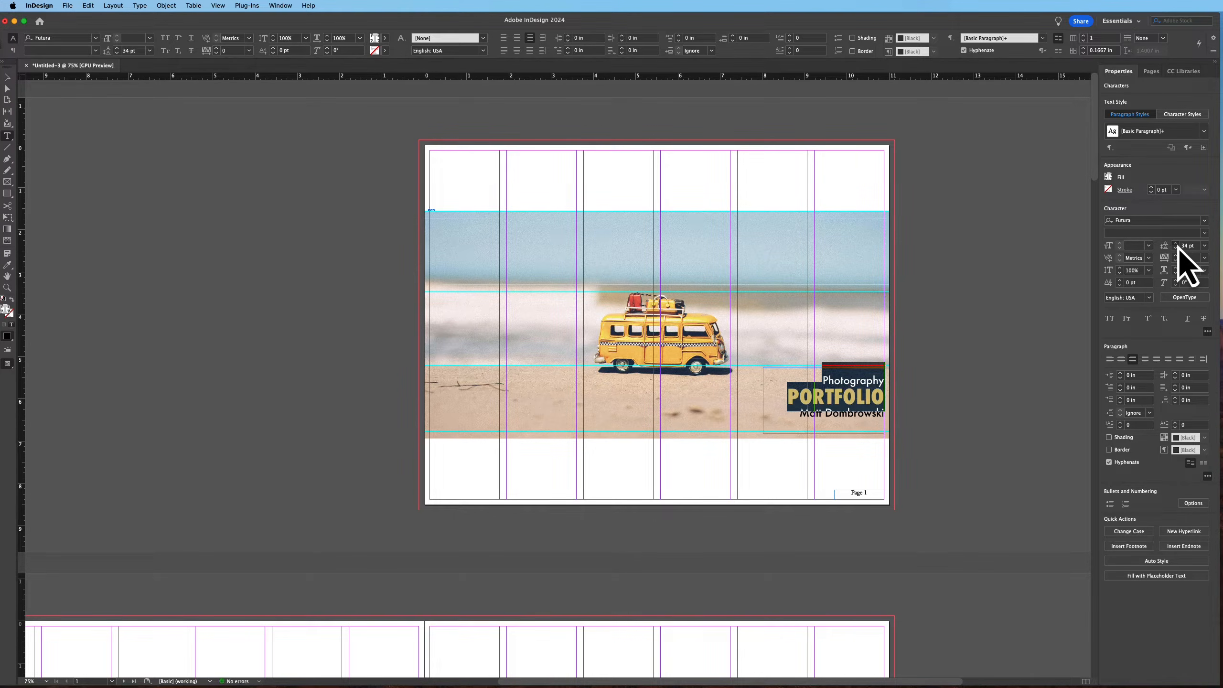
pyautogui.click(1177, 245)
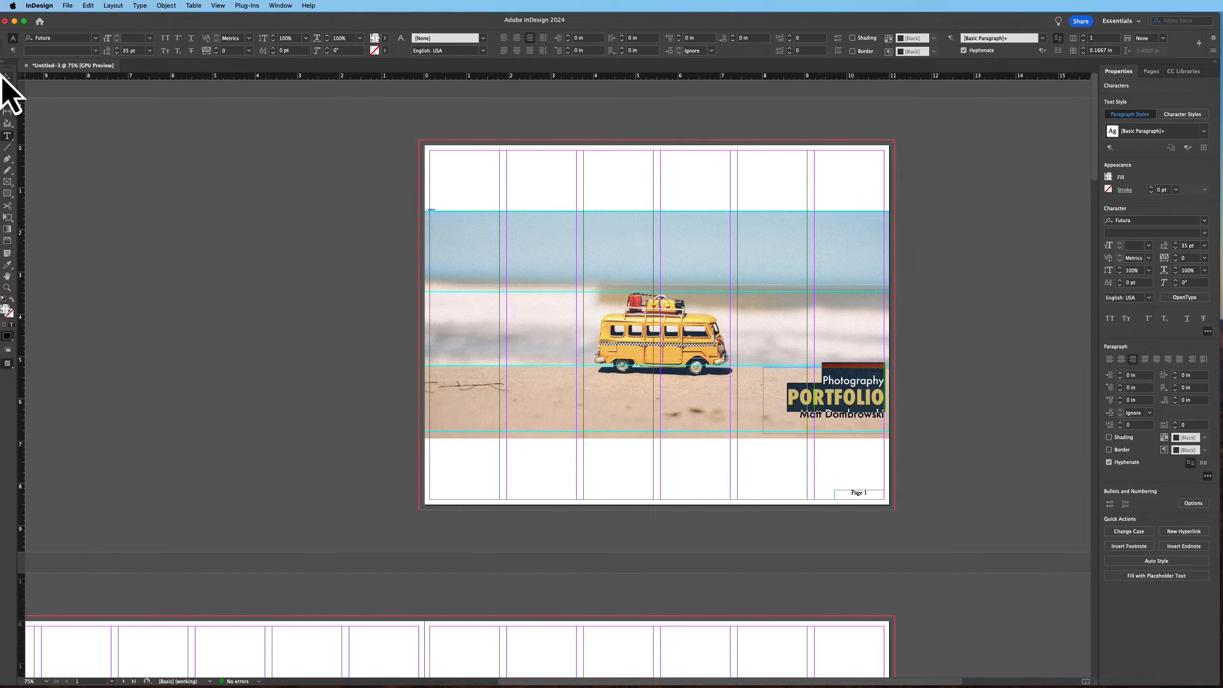
# Preview the cover layout and inspect the title text's character settings
pyautogui.click(7, 78)
pyautogui.click(596, 459)
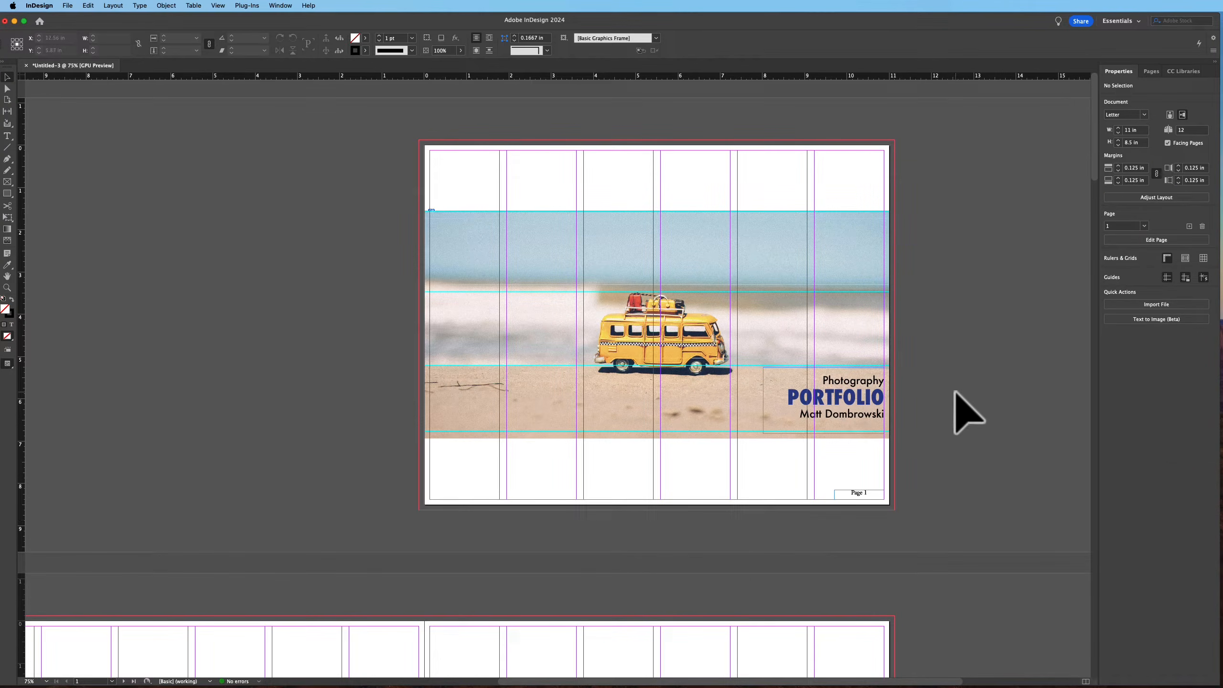
pyautogui.press('w')
pyautogui.press('w')
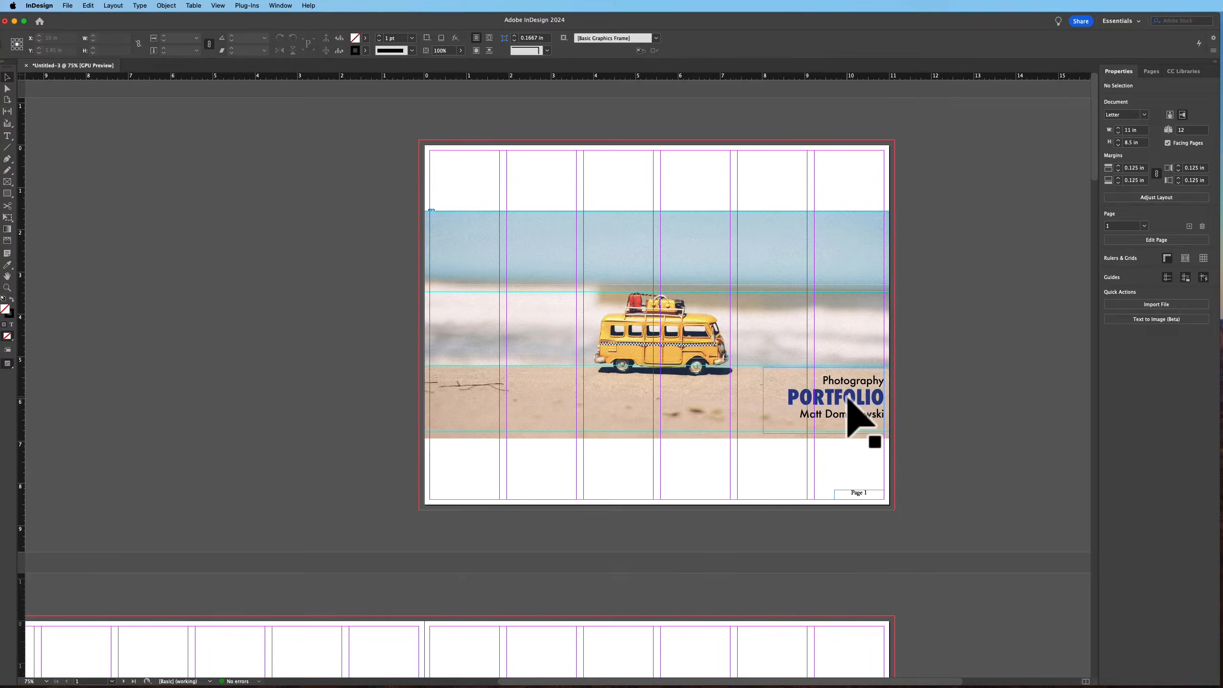
pyautogui.doubleClick(837, 391)
pyautogui.press('super+a')
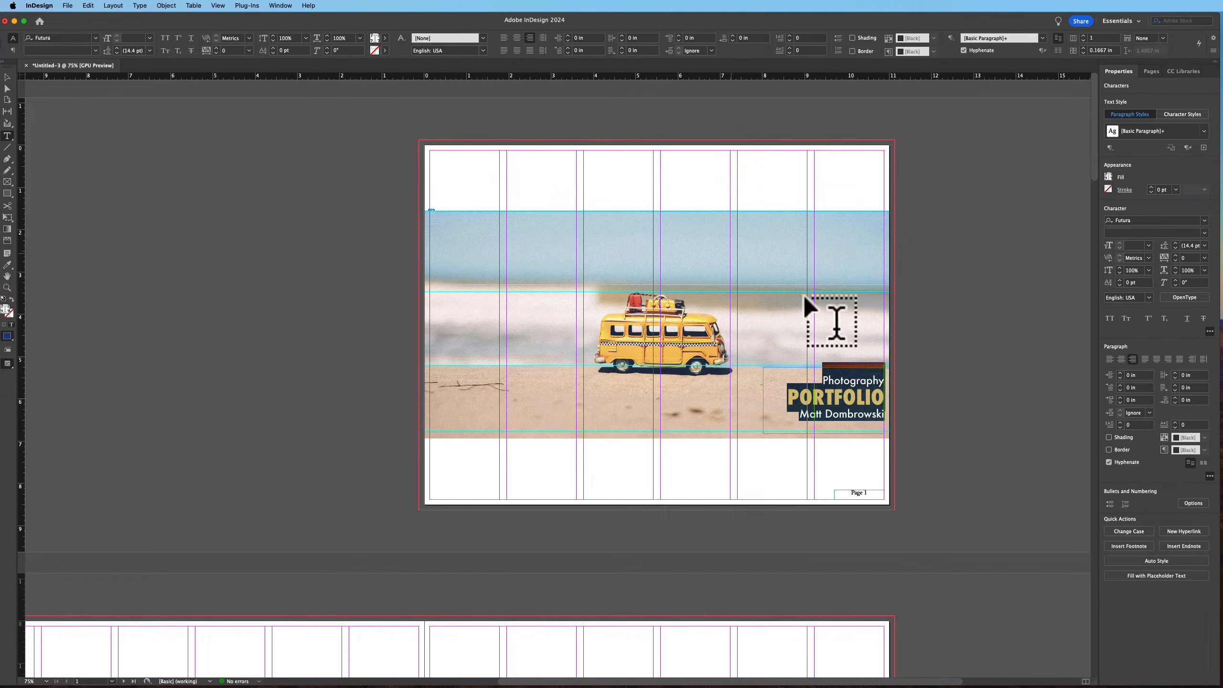
pyautogui.click(7, 77)
pyautogui.click(173, 352)
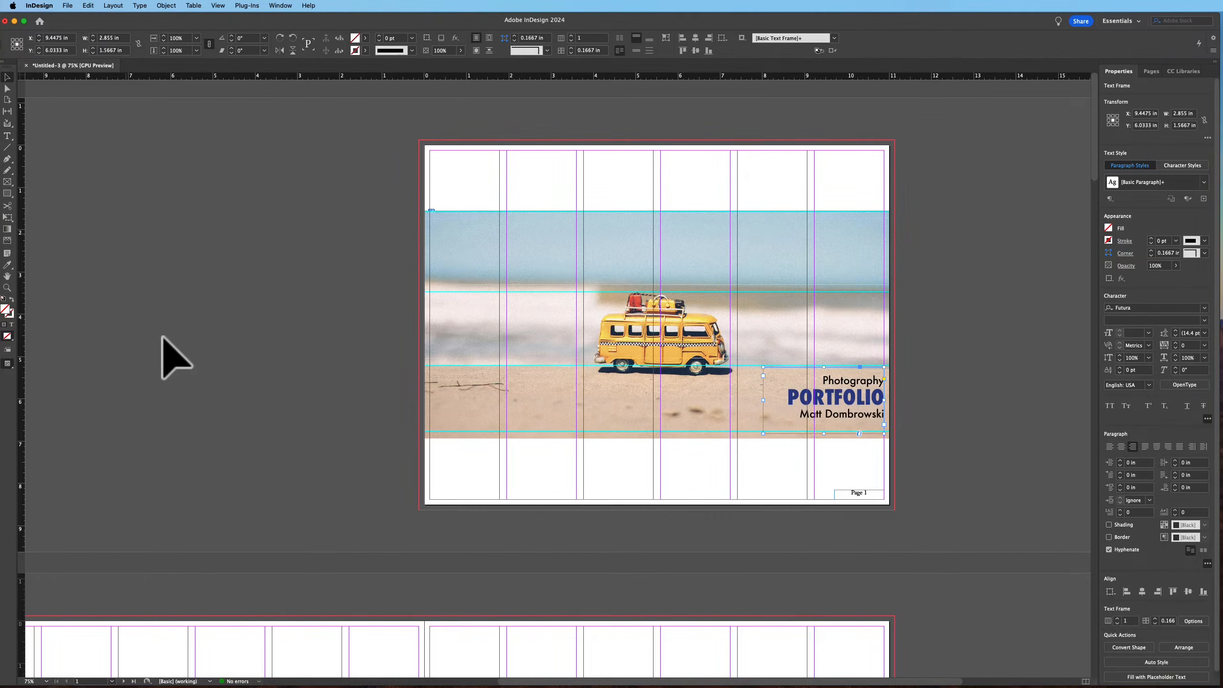
# Override the parent page number on the cover page and delete it
pyautogui.click(862, 493)
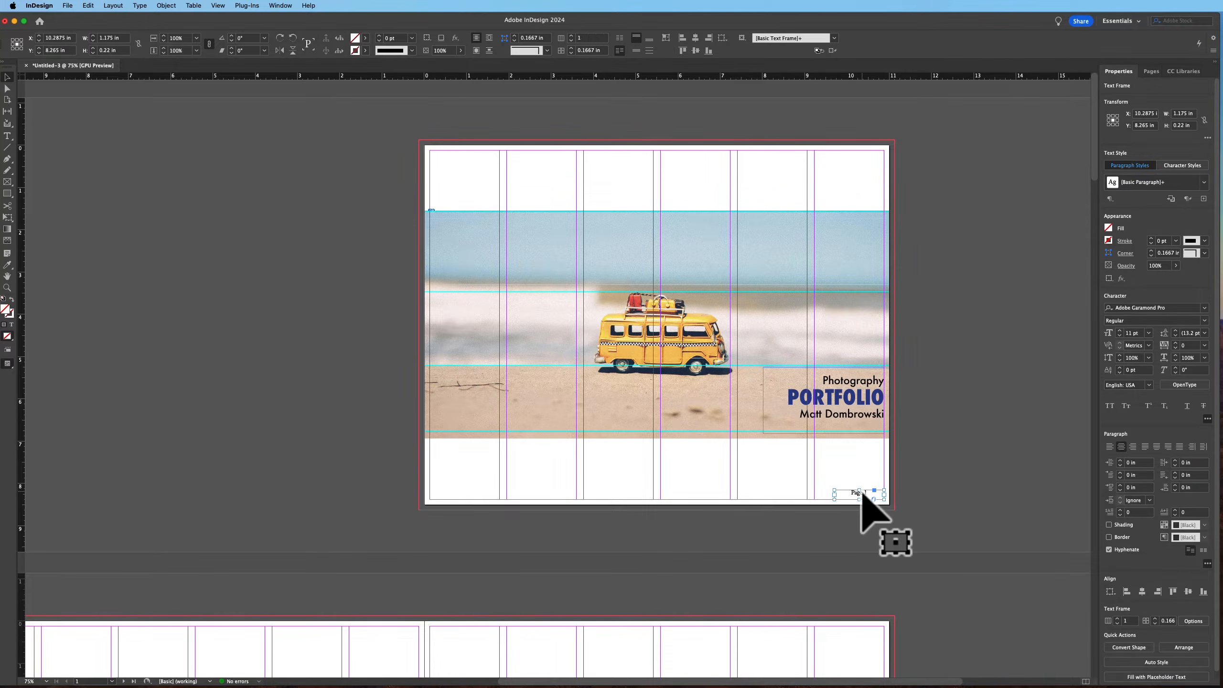
pyautogui.press('super+shift+a')
pyautogui.click(859, 495)
pyautogui.press('Delete')
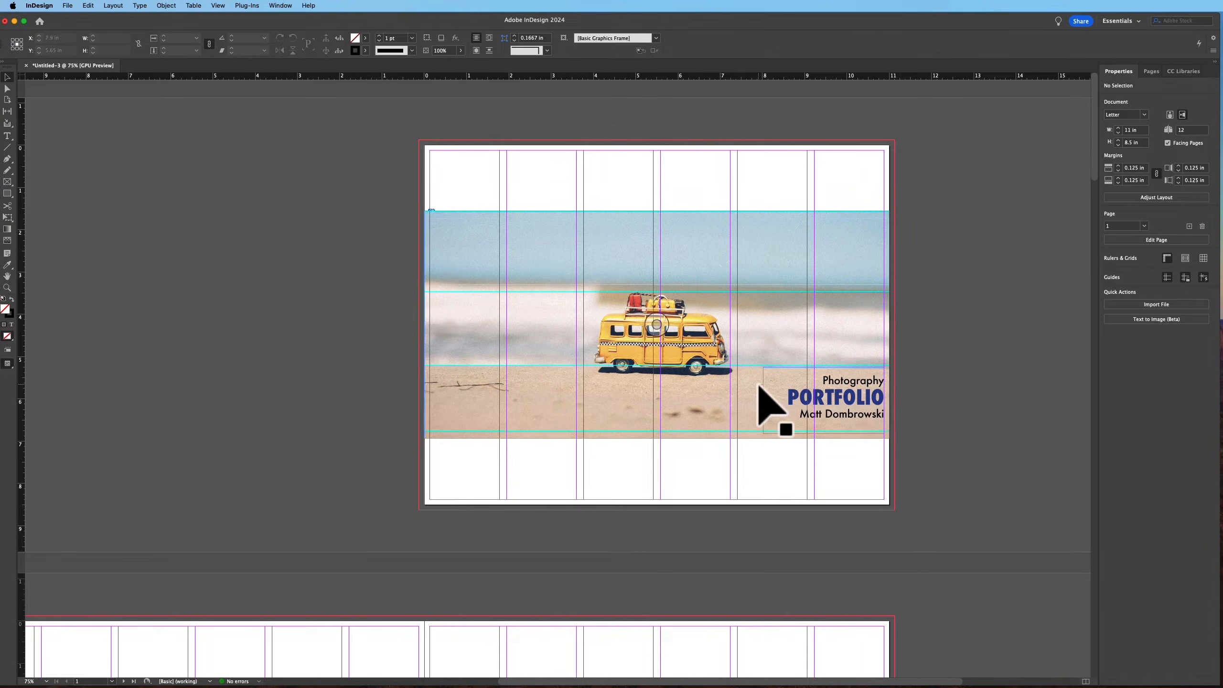
pyautogui.press('w')
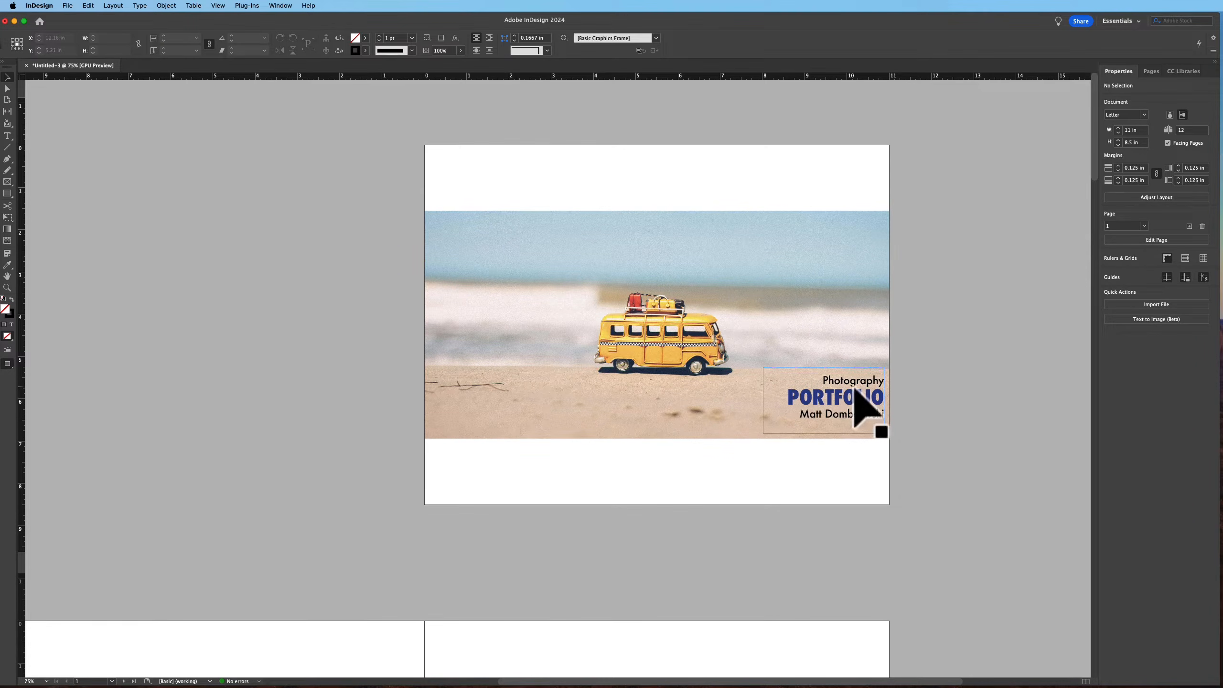
pyautogui.press('w')
pyautogui.moveTo(856, 391); pyautogui.dragTo(868, 394)
pyautogui.click(967, 384)
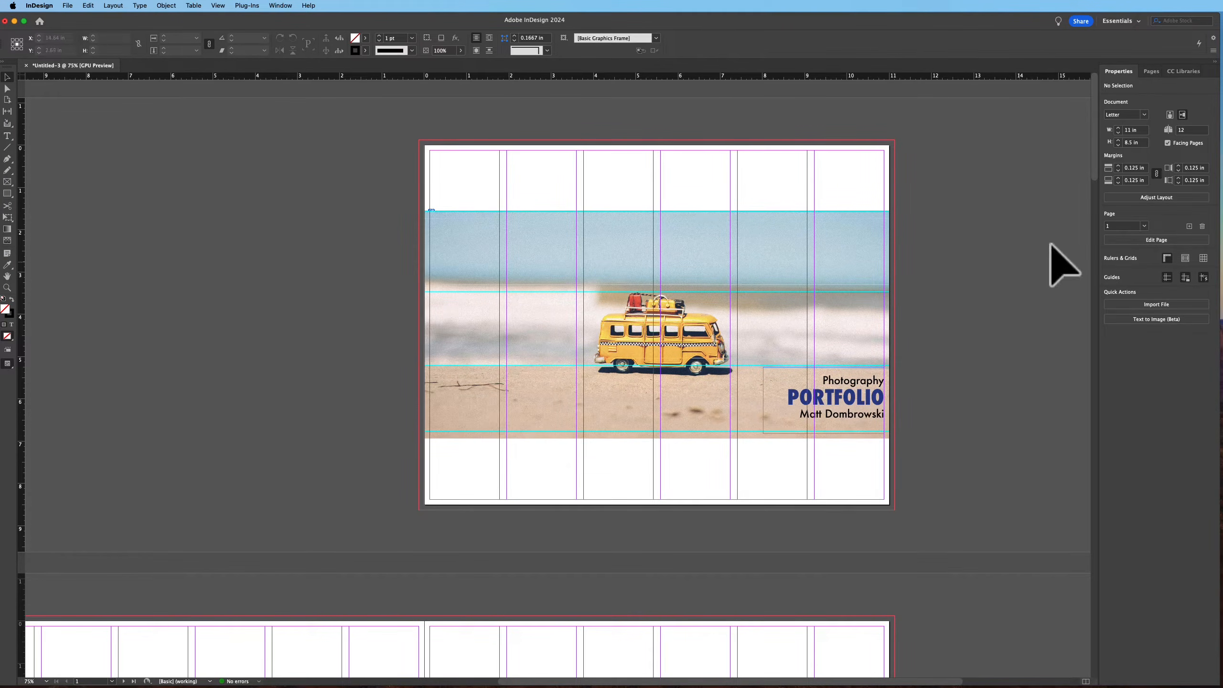
# Scroll to the pages 2–3 spread and draw a rectangle frame covering page 2 out to the bleed
pyautogui.press('super+d')
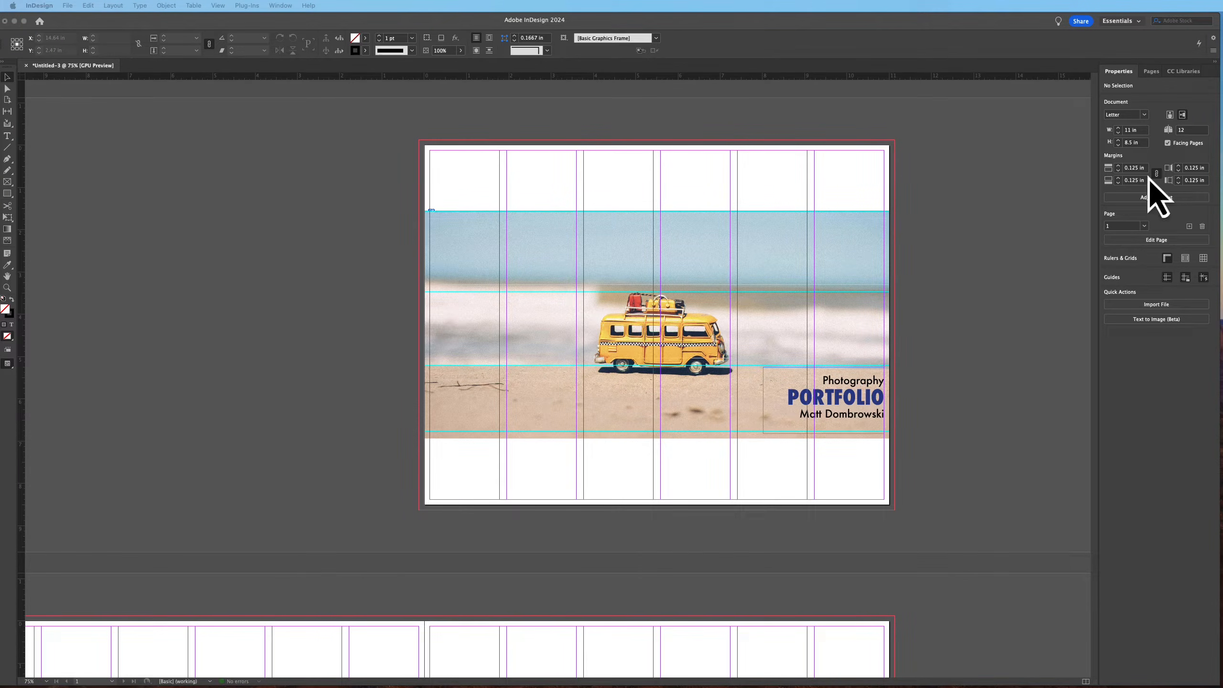
pyautogui.click(321, 476)
pyautogui.press('space')
pyautogui.moveTo(279, 430); pyautogui.dragTo(454, 92)
pyautogui.moveTo(566, 363); pyautogui.dragTo(524, 382)
pyautogui.click(8, 182)
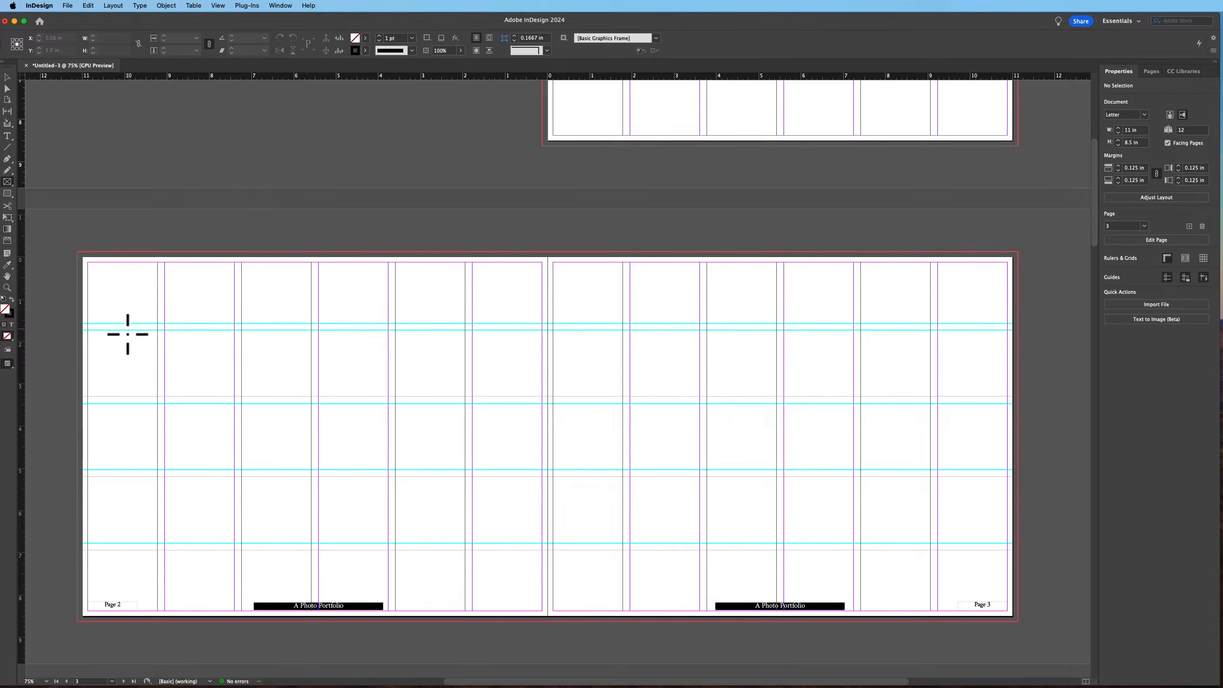
pyautogui.moveTo(77, 252); pyautogui.dragTo(549, 617)
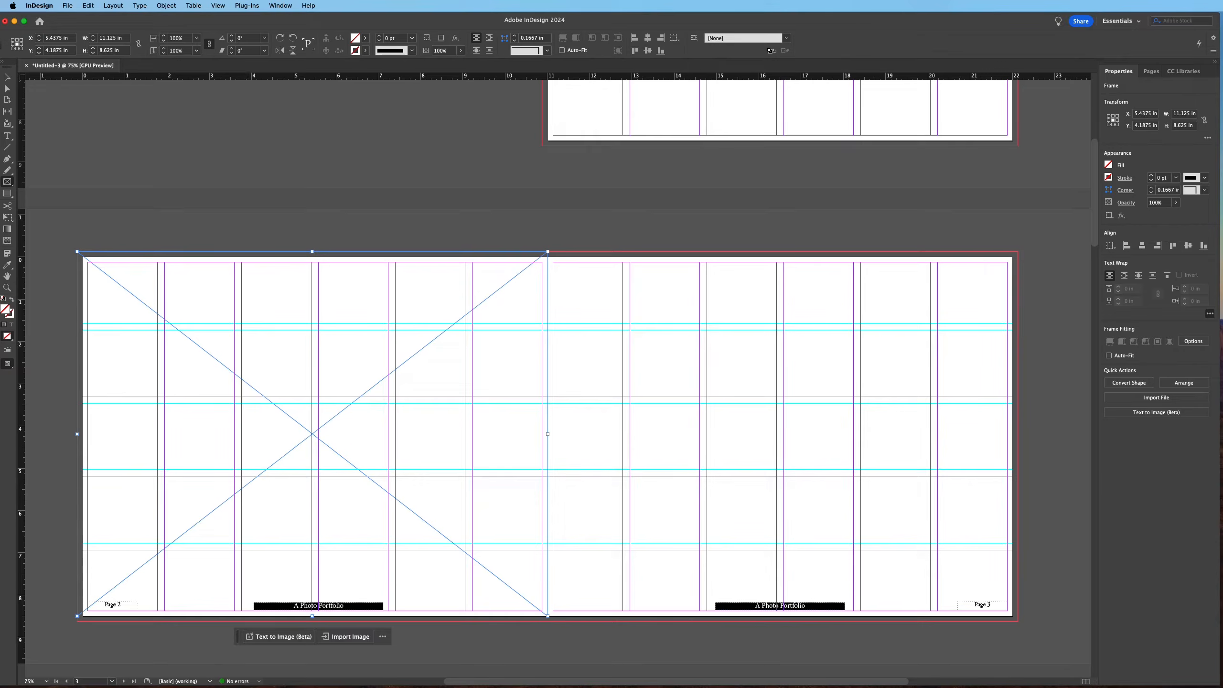
# Place the palm tree beach photo into the frame and fill the frame proportionally
pyautogui.press('super+d')
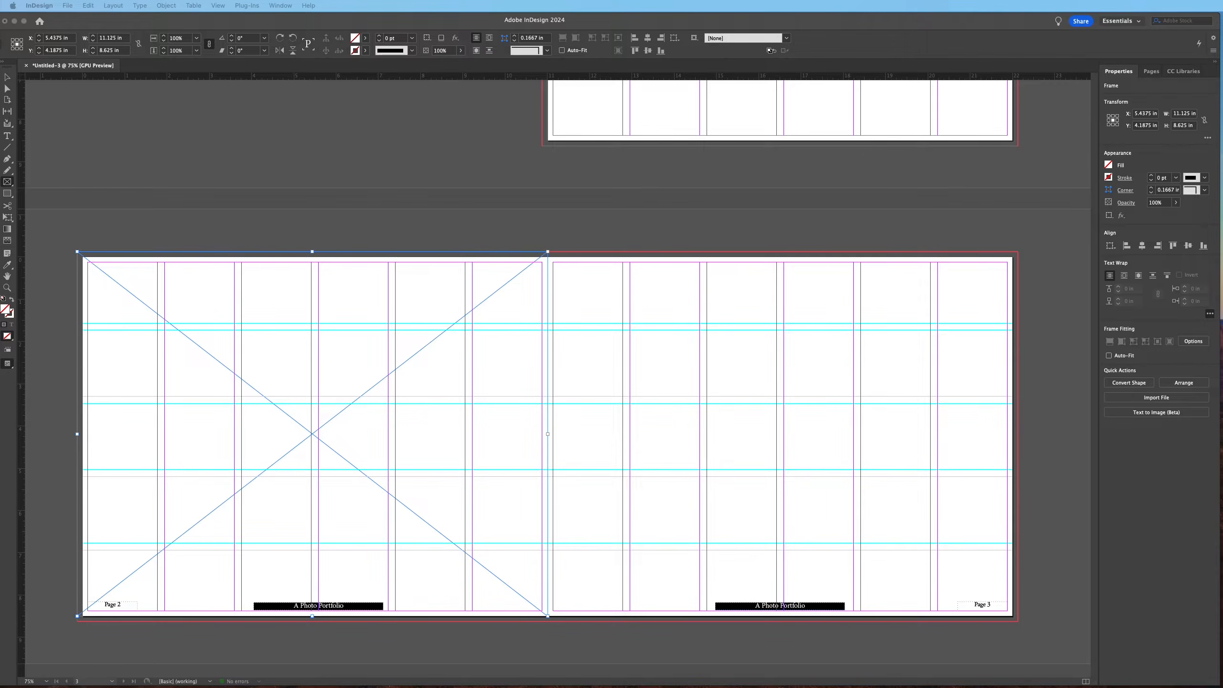
pyautogui.moveTo(478, 254); pyautogui.dragTo(335, 402)
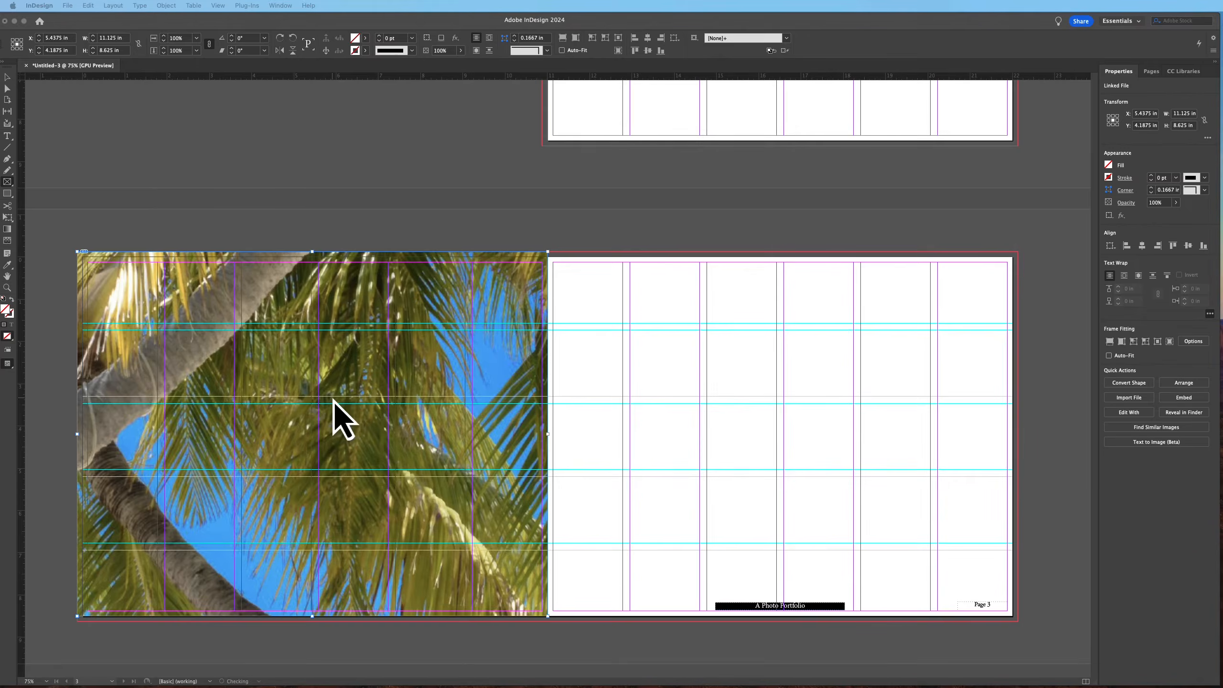
pyautogui.click(1111, 341)
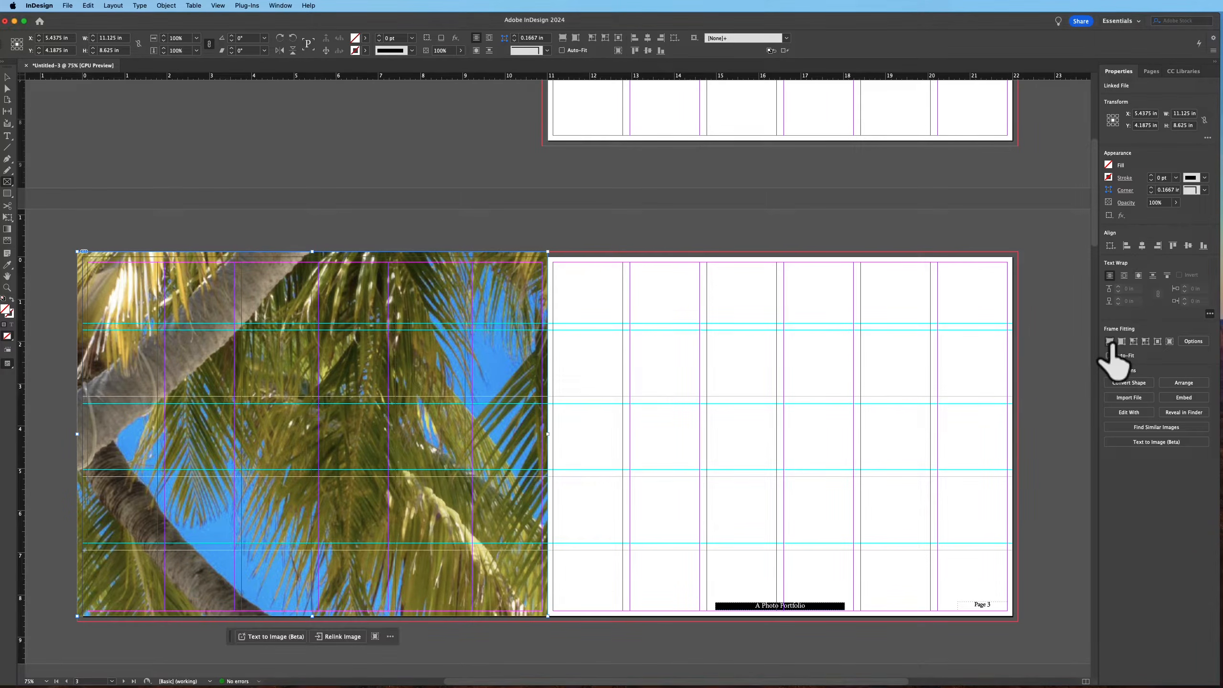
pyautogui.click(1109, 341)
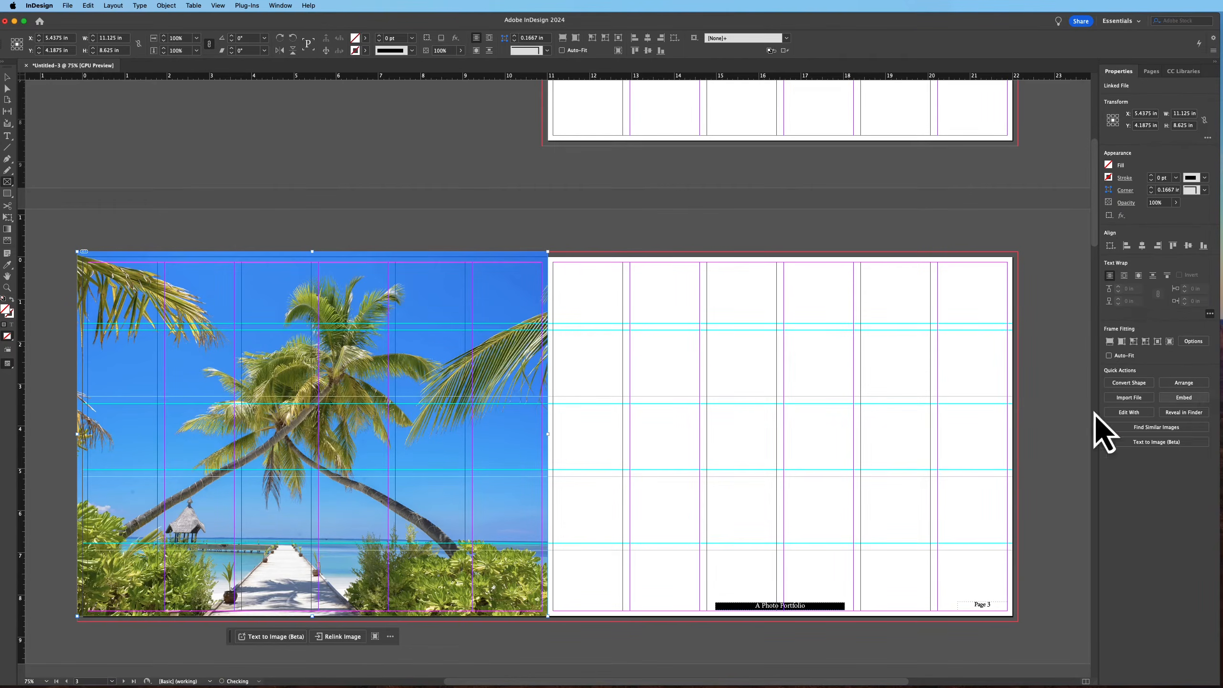
# Try to shorten the photo frame from its bottom edge
pyautogui.press('v')
pyautogui.click(468, 227)
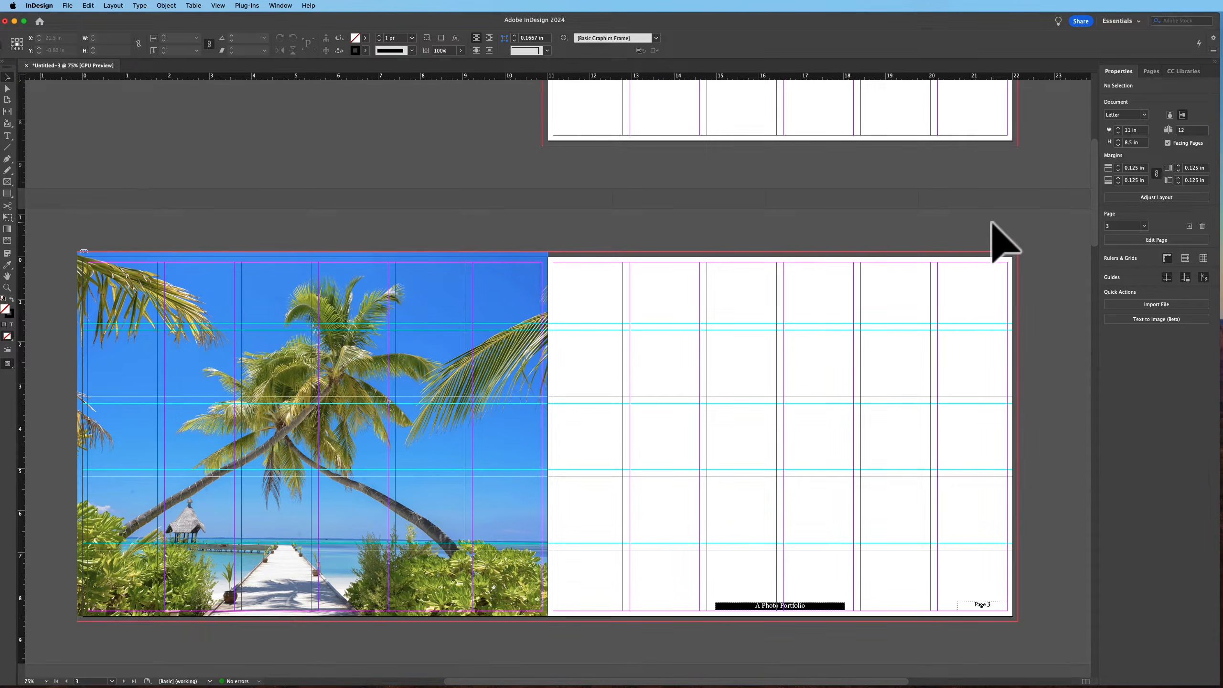
pyautogui.click(468, 471)
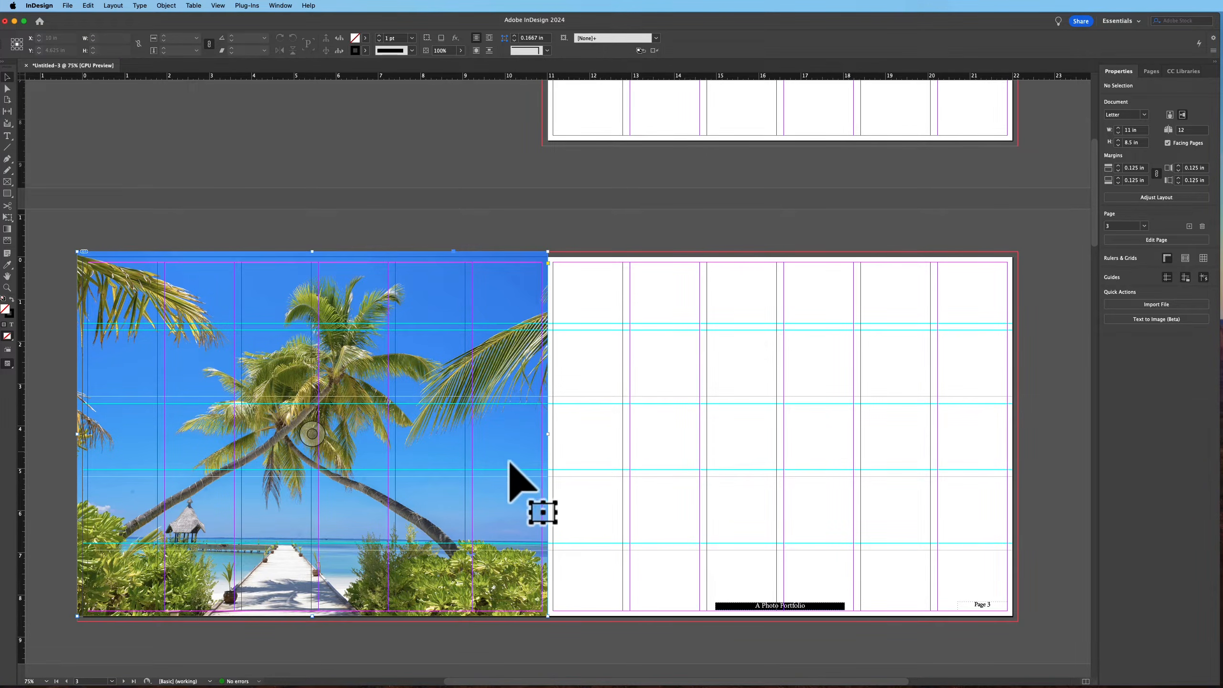
pyautogui.rightClick(457, 498)
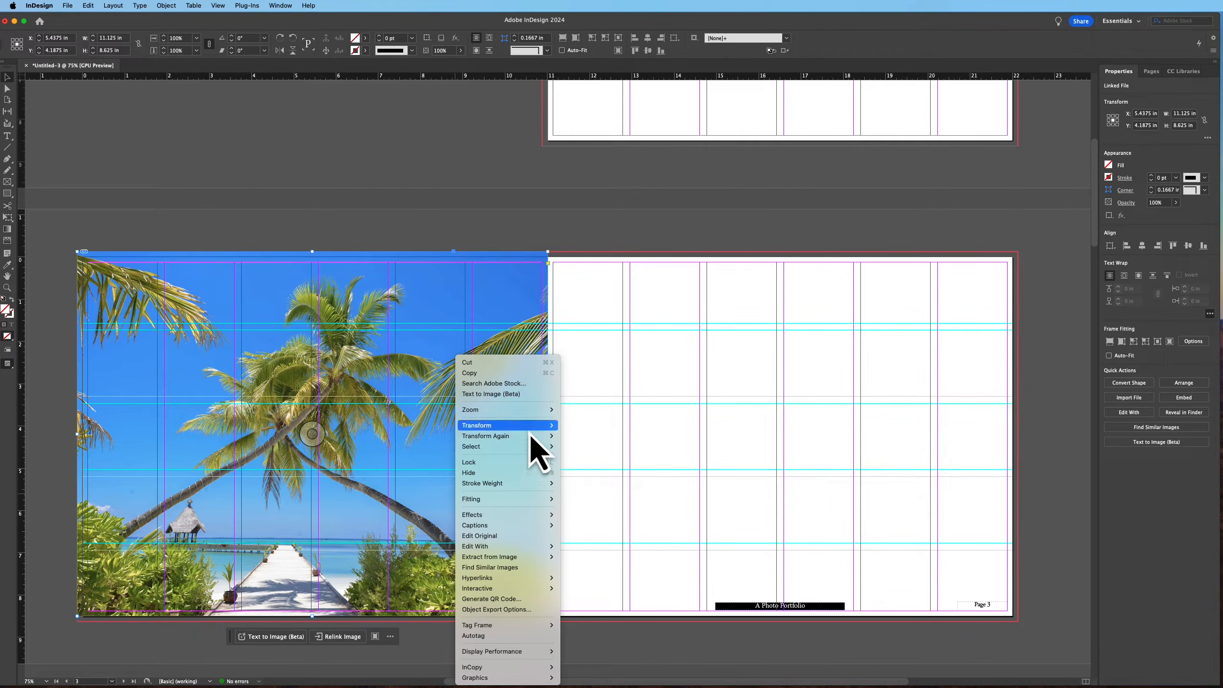
pyautogui.moveTo(530, 434)
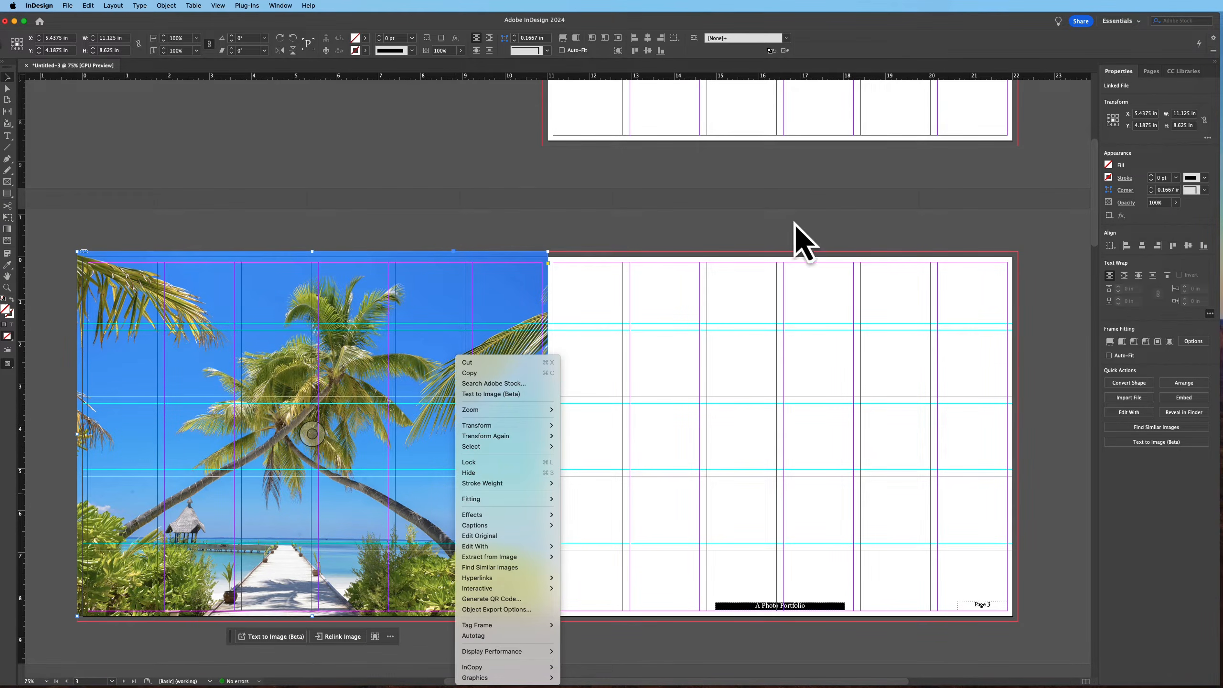
pyautogui.click(553, 266)
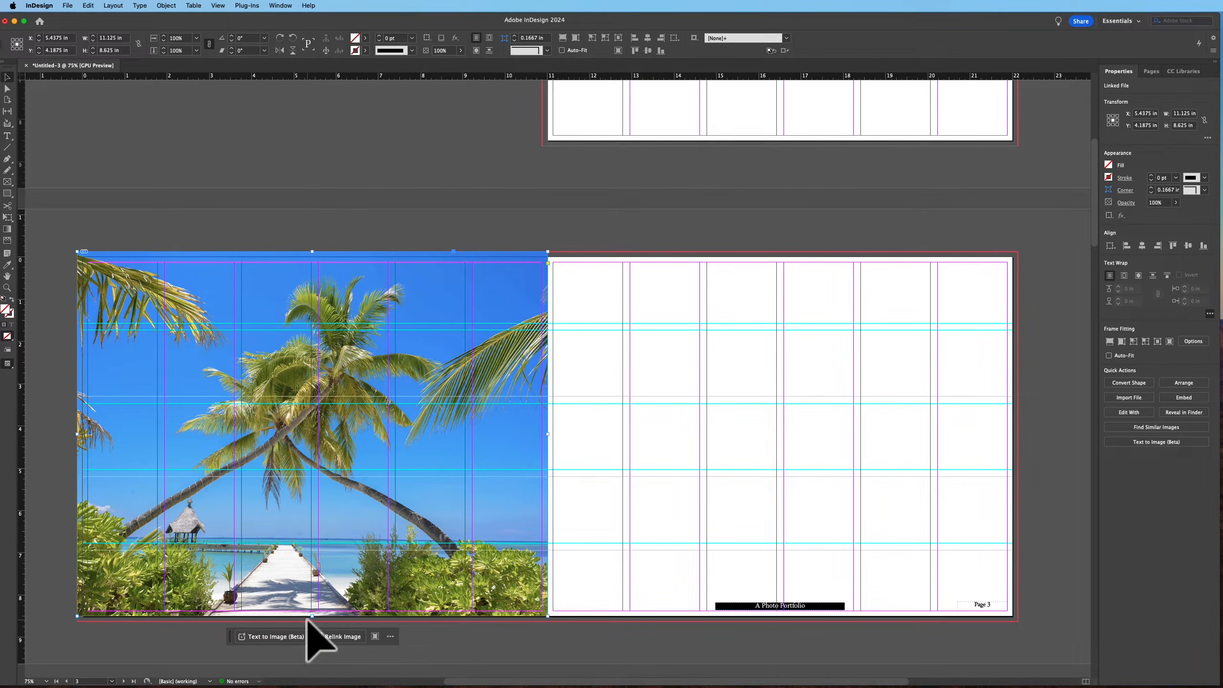
pyautogui.moveTo(312, 613)
pyautogui.mouseDown()
pyautogui.moveTo(312, 596)
pyautogui.moveTo(312, 615)
pyautogui.mouseUp()
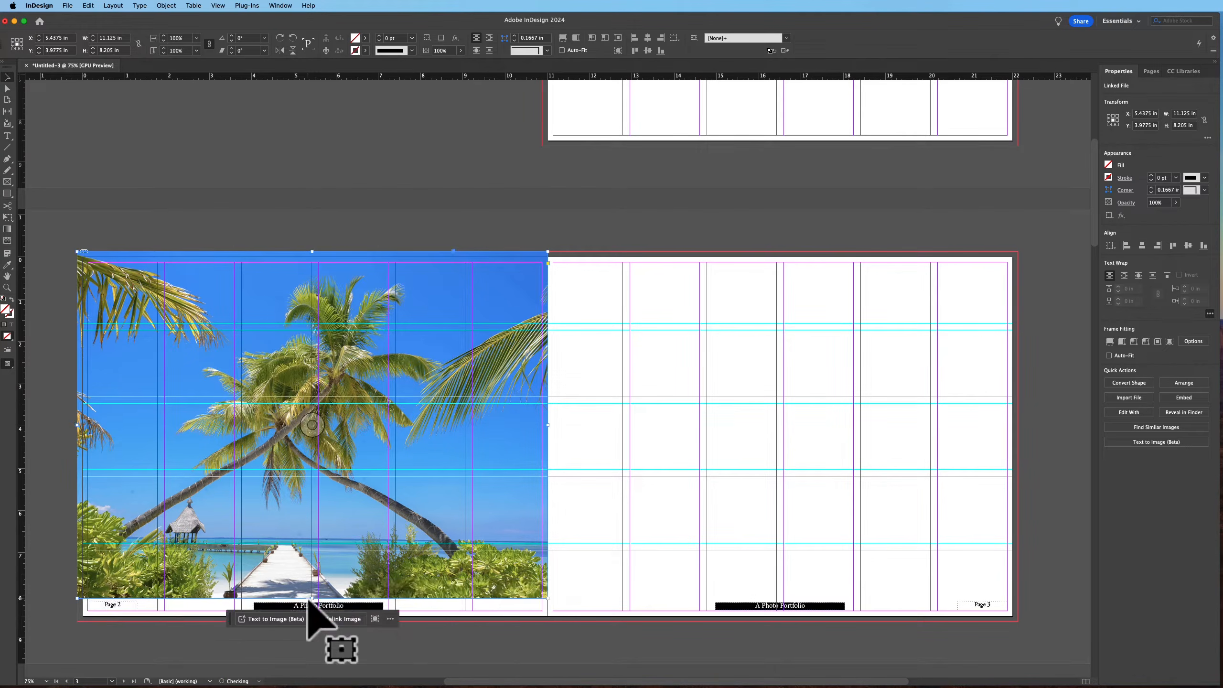
pyautogui.press('w')
pyautogui.press('w')
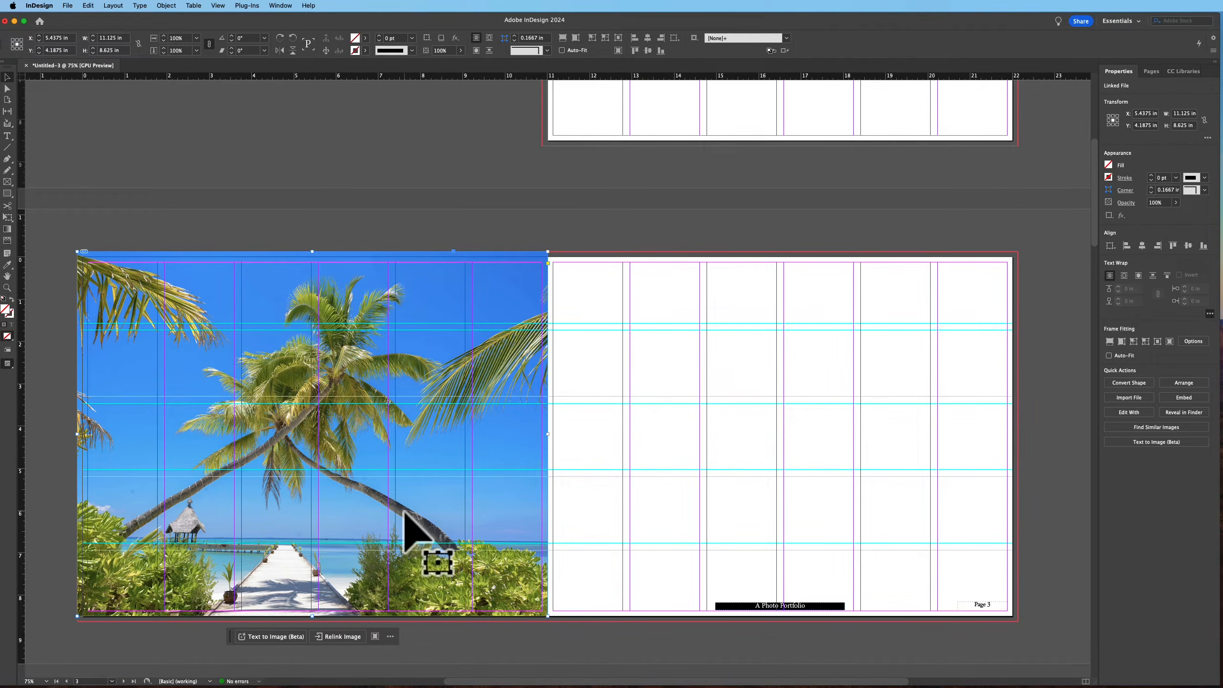
# Raise the photo frame's bottom edge to sit just above the page 2 footer
pyautogui.click(1188, 384)
pyautogui.click(386, 446)
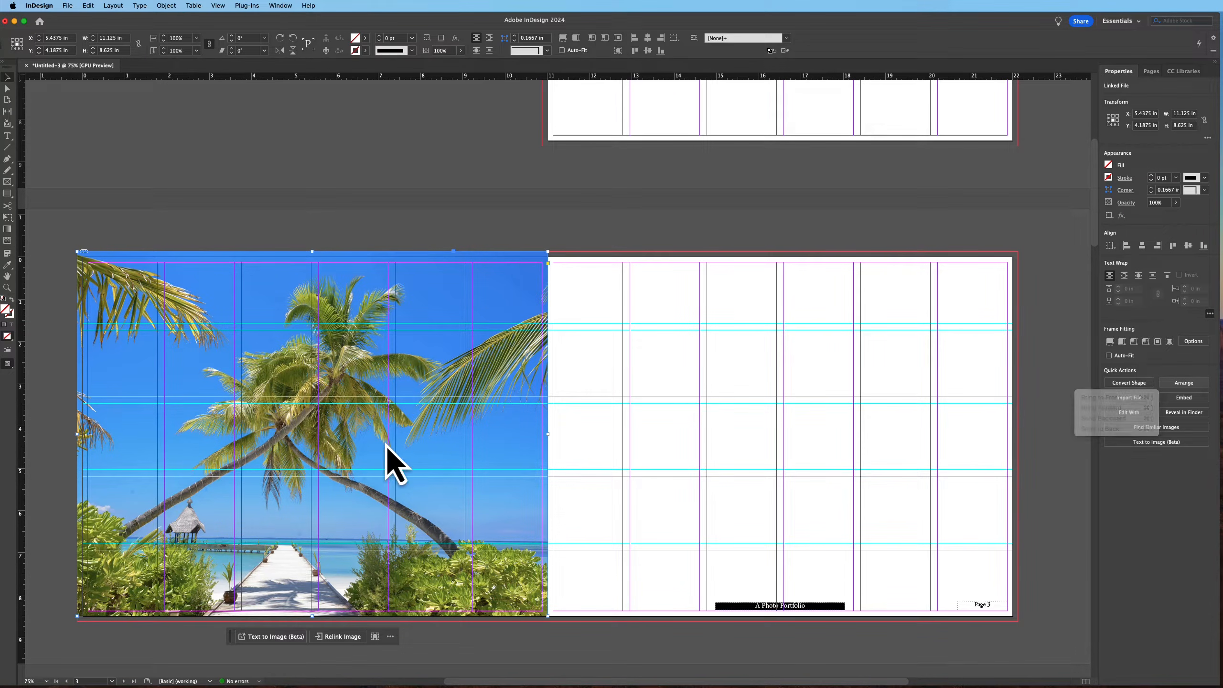
pyautogui.moveTo(313, 617)
pyautogui.mouseDown()
pyautogui.moveTo(321, 574)
pyautogui.moveTo(315, 598)
pyautogui.mouseUp()
pyautogui.click(568, 654)
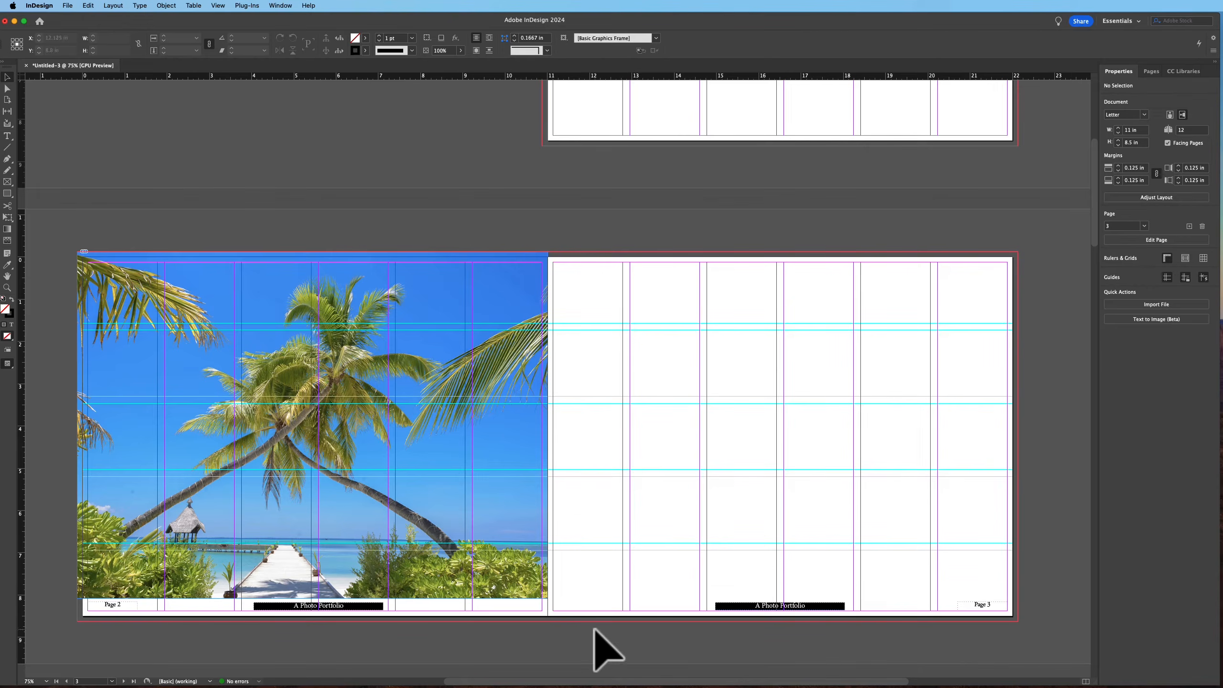
# Move the photo frame's top edge down to the page's top edge and preview the spread
pyautogui.click(344, 265)
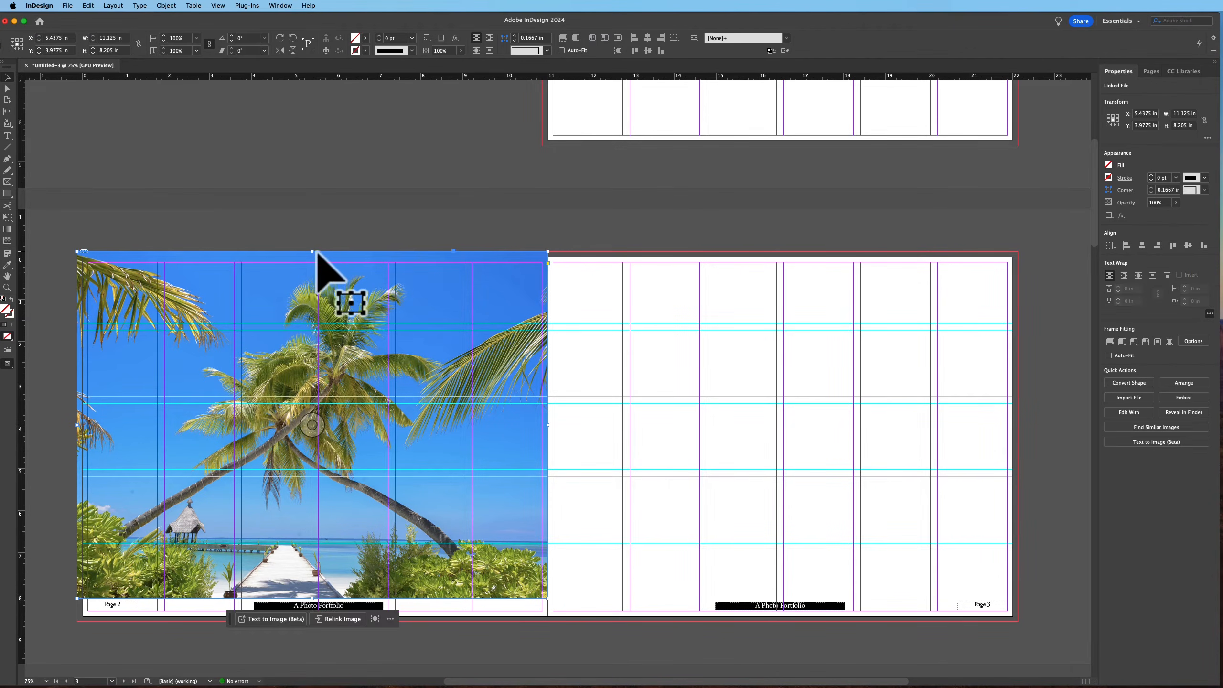
pyautogui.moveTo(312, 251); pyautogui.dragTo(313, 256)
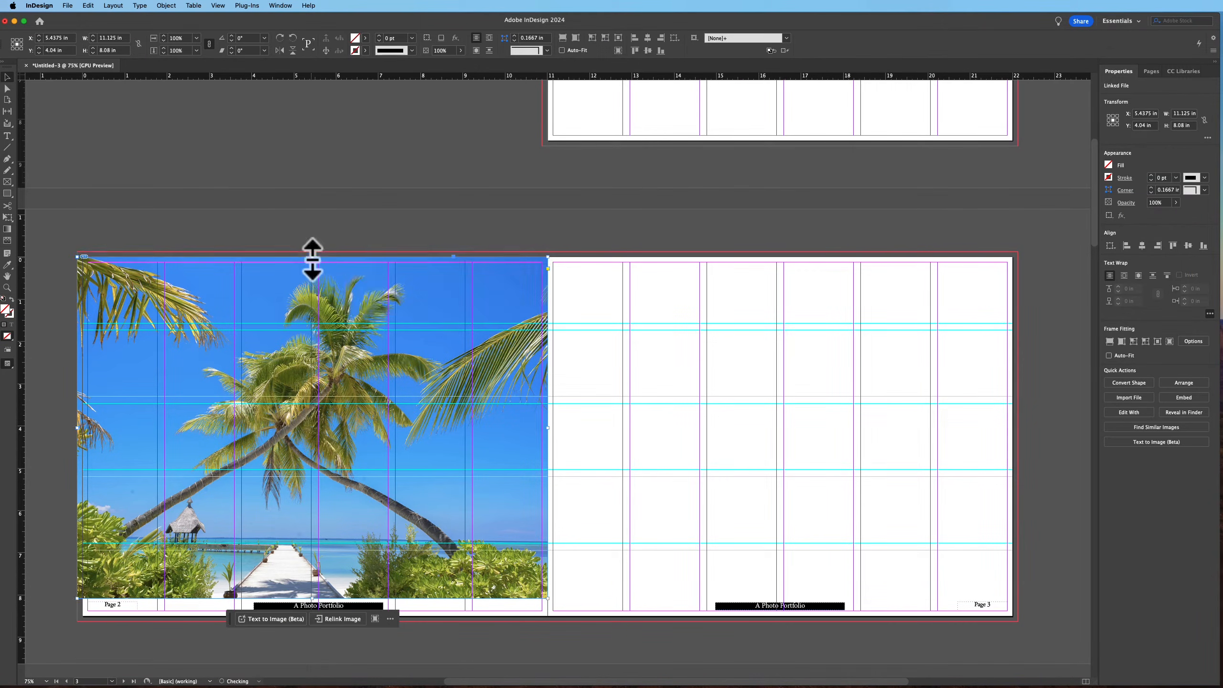
pyautogui.click(676, 284)
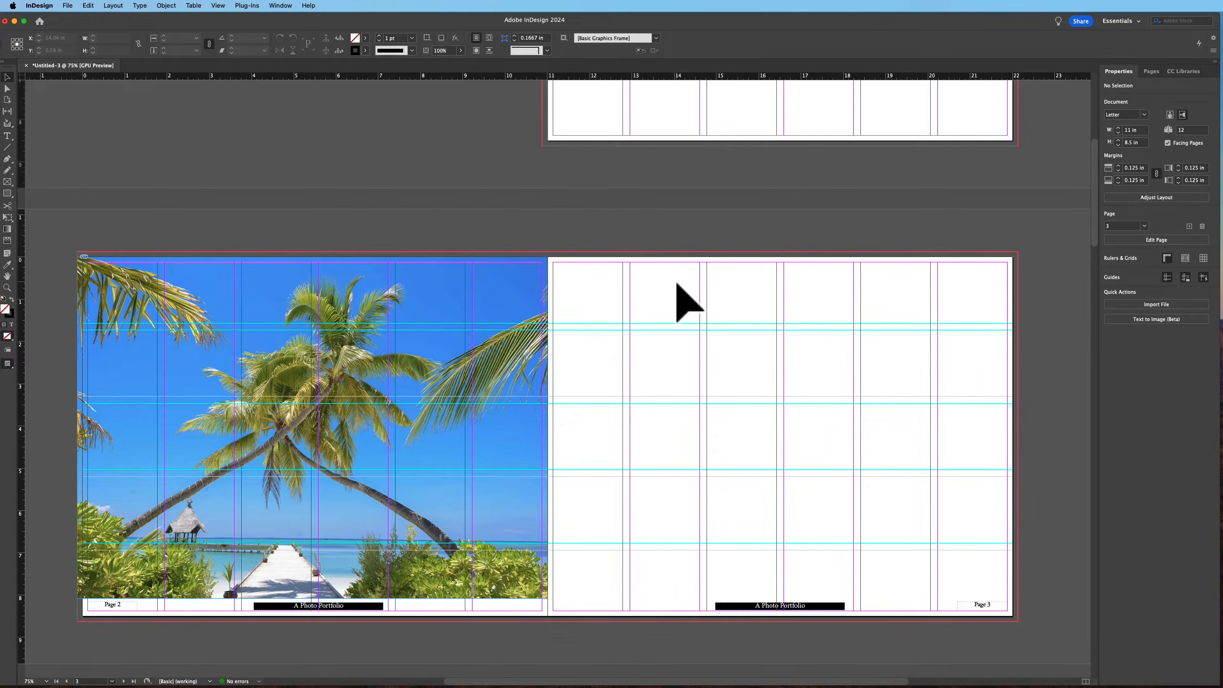
pyautogui.press('w')
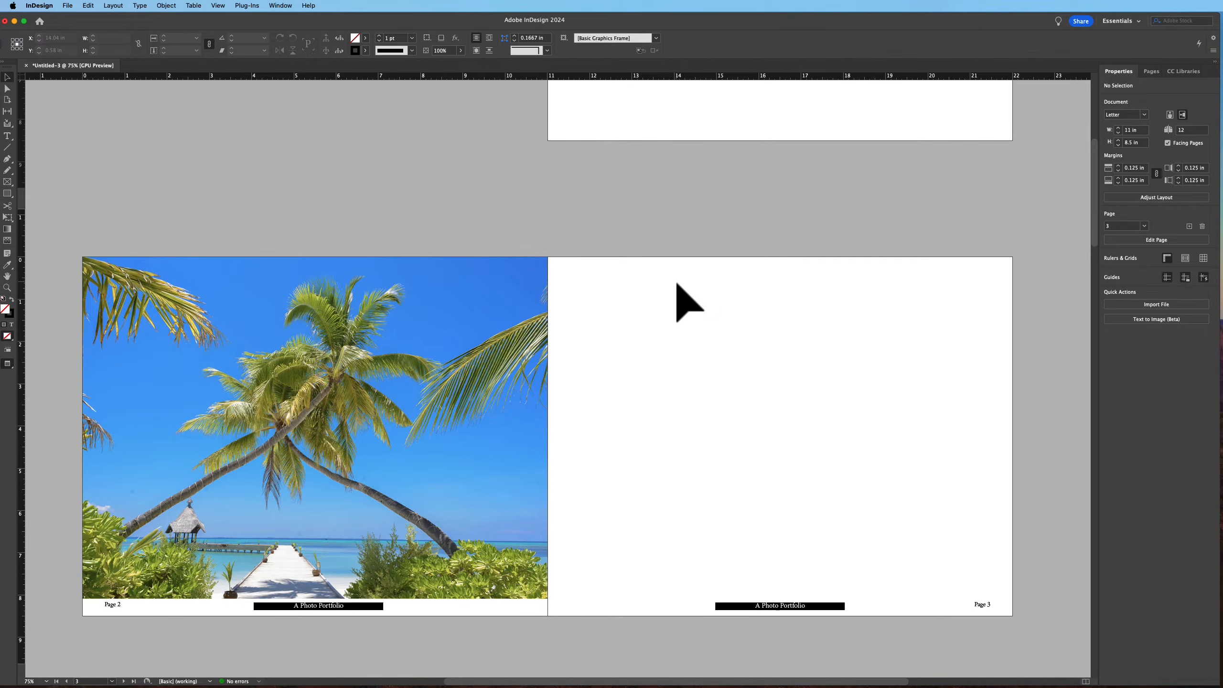
pyautogui.press('w')
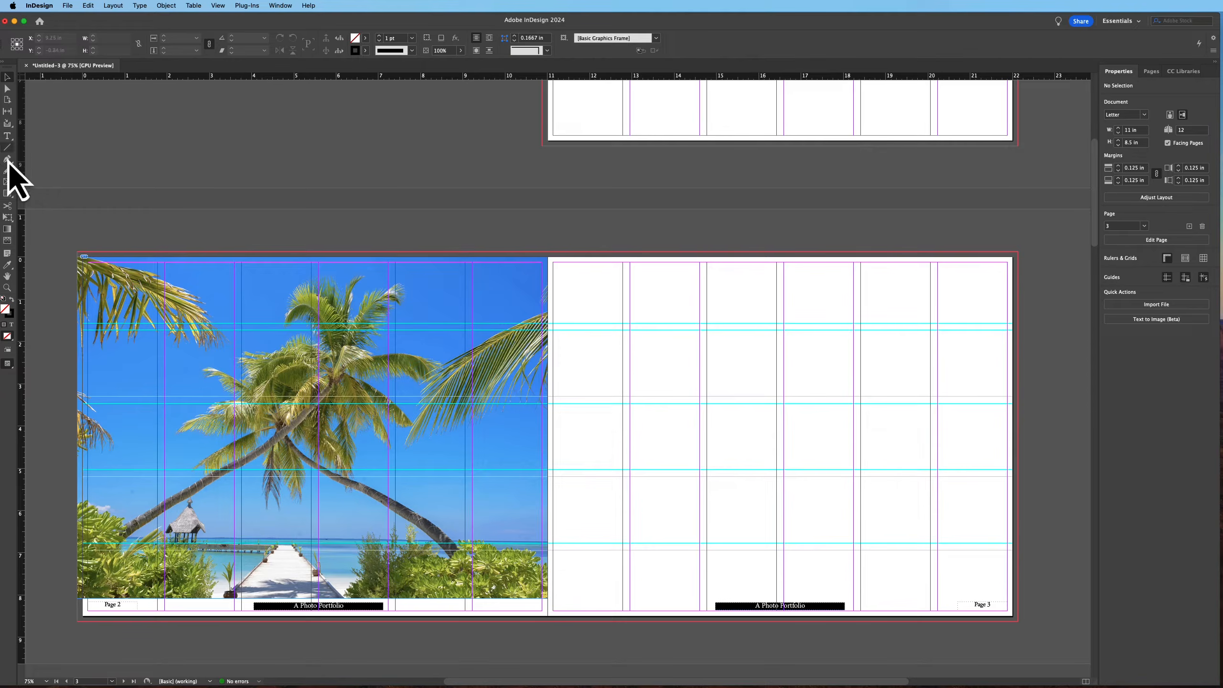
# Draw an image frame about 3.47 × 1.73 in at page 3's upper left and duplicate it lower down
pyautogui.click(7, 182)
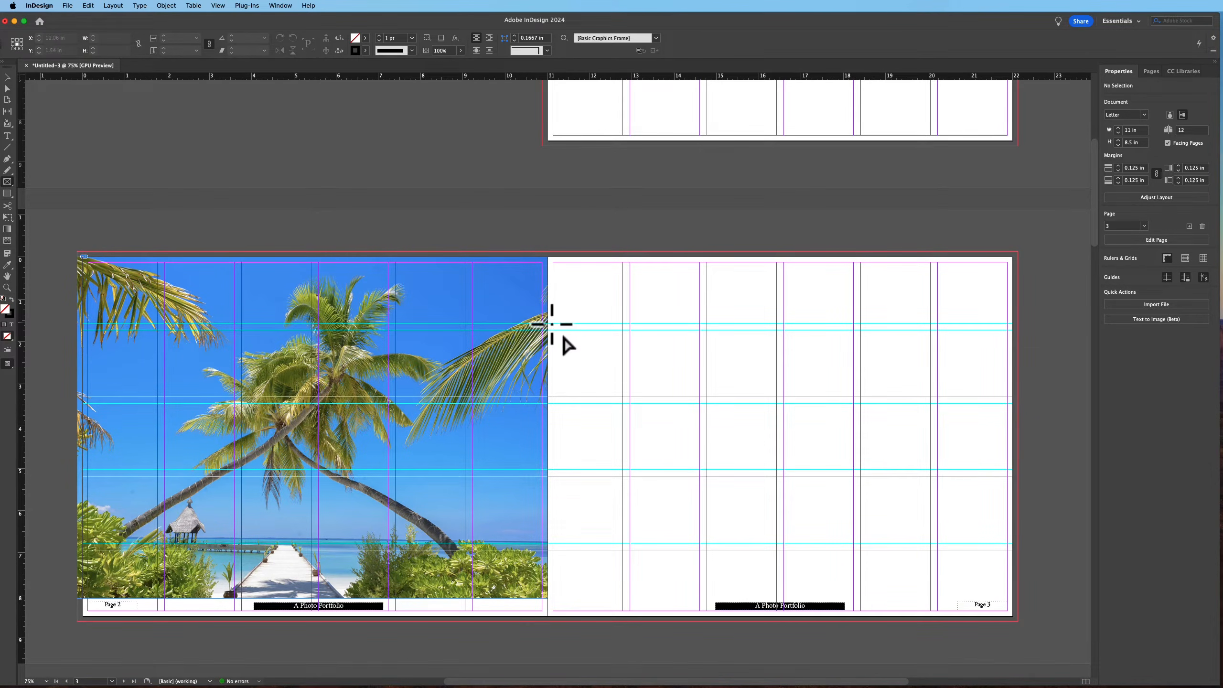
pyautogui.moveTo(553, 325); pyautogui.dragTo(699, 397)
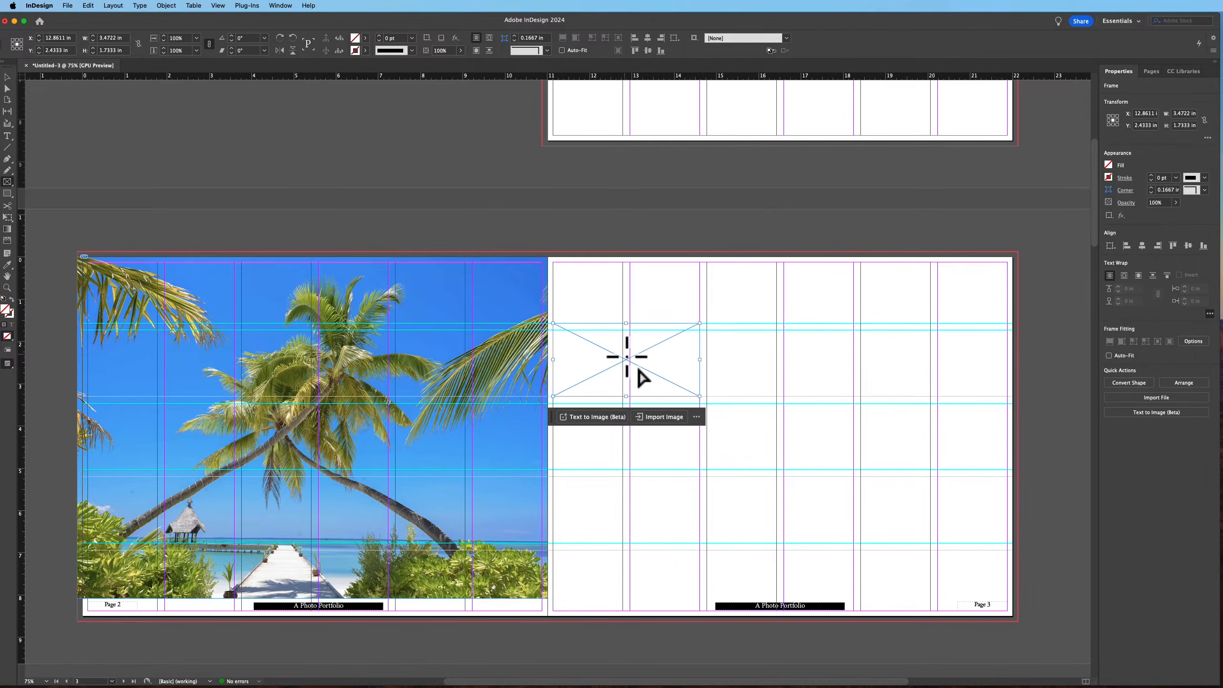
pyautogui.moveTo(635, 371); pyautogui.dragTo(643, 523)
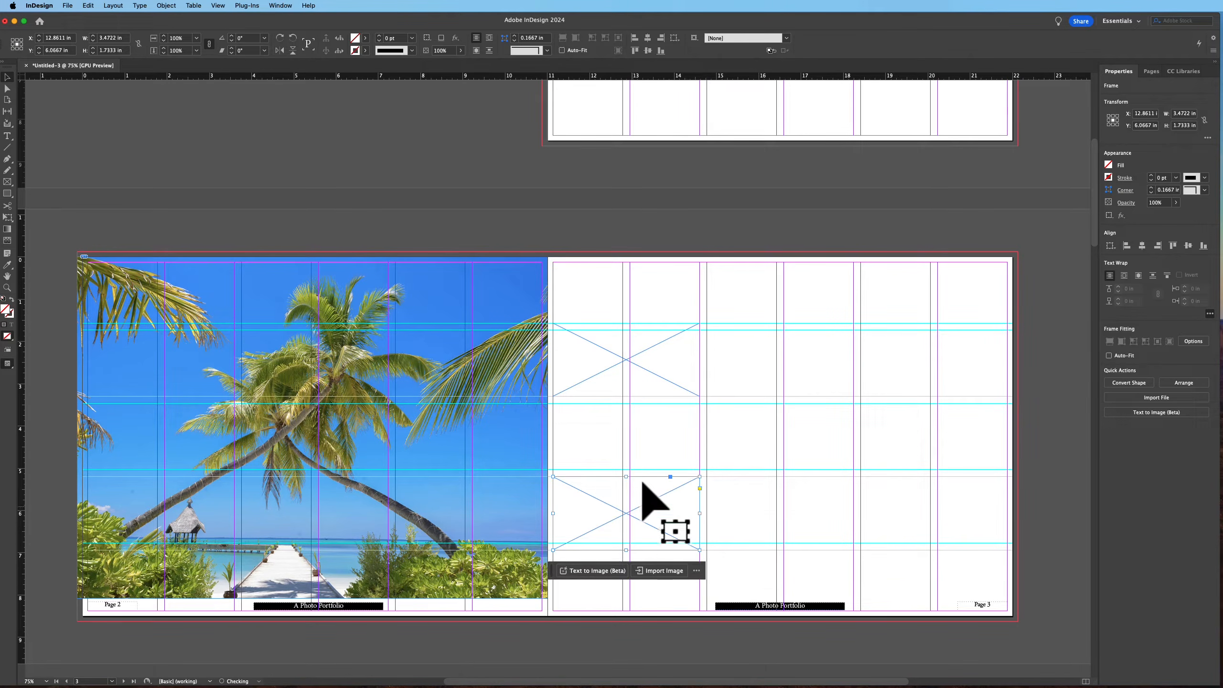
# Extend the lower frame upward to about 2.68 in tall and the upper frame downward to about 2.53 in
pyautogui.moveTo(627, 477); pyautogui.dragTo(628, 437)
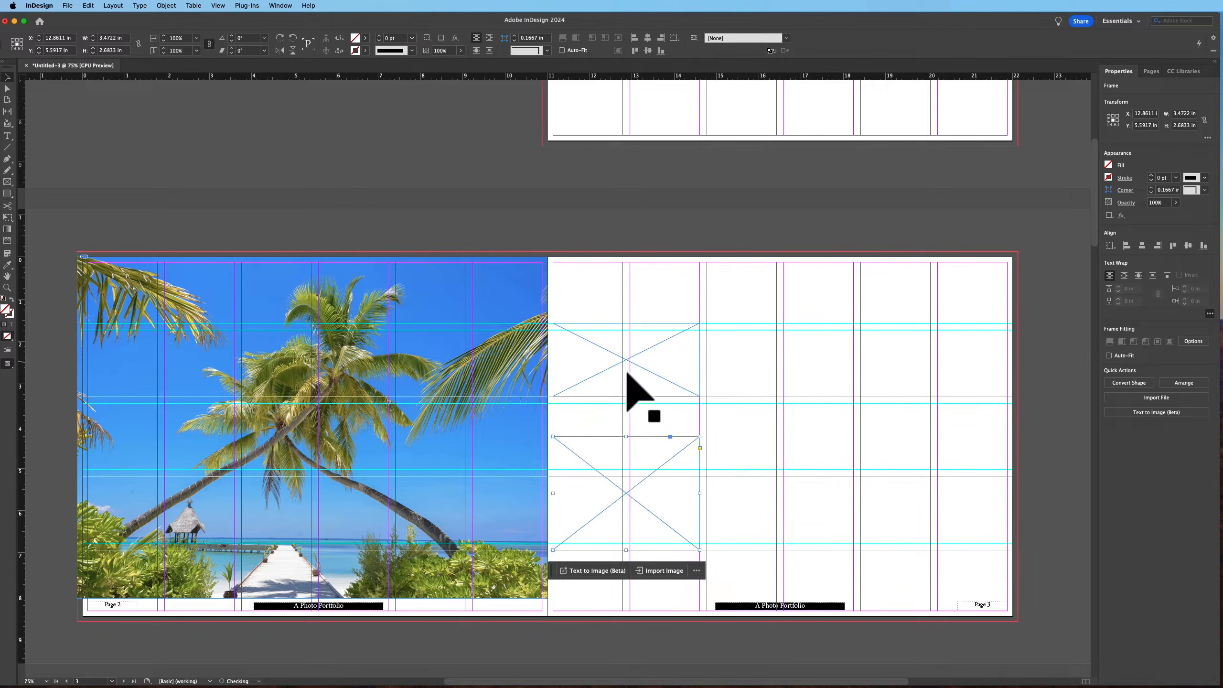
pyautogui.click(628, 381)
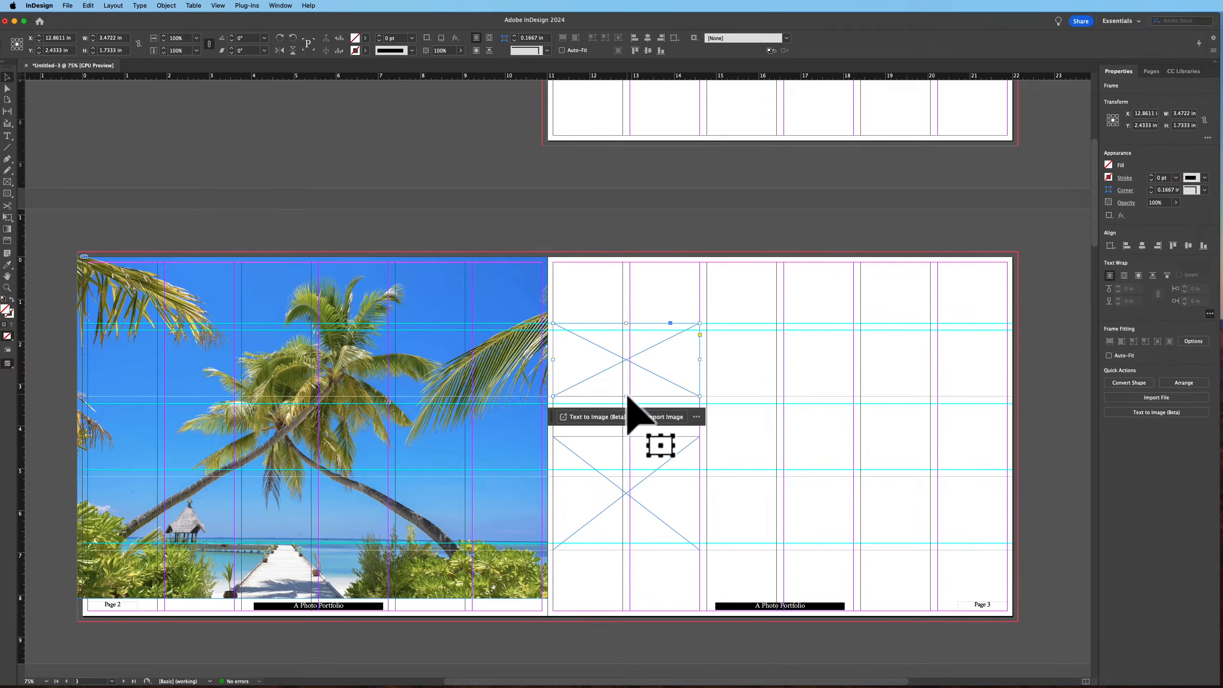
pyautogui.moveTo(628, 396); pyautogui.dragTo(631, 429)
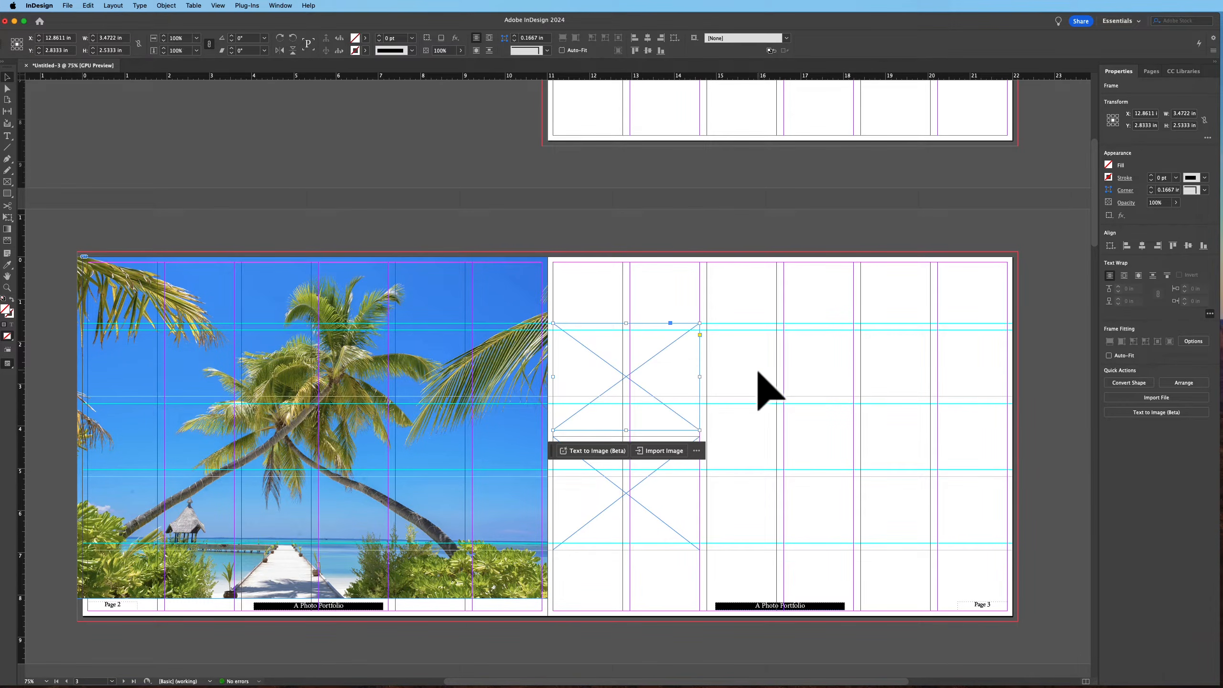
# Draw a rectangle frame about 7.30 × 5.37 in on page 3 beside the two small frames
pyautogui.click(777, 594)
pyautogui.click(7, 182)
pyautogui.moveTo(708, 325); pyautogui.dragTo(1016, 549)
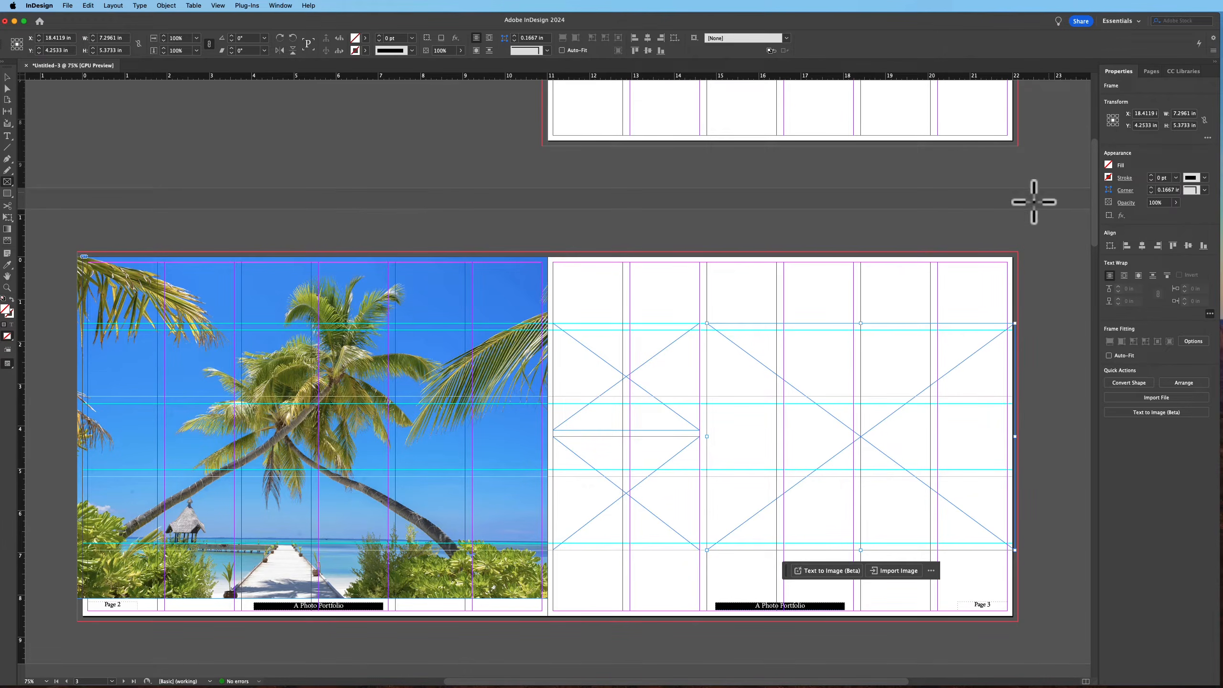
# Place the ocean photo into the large frame and fill it proportionally
pyautogui.press('super+d')
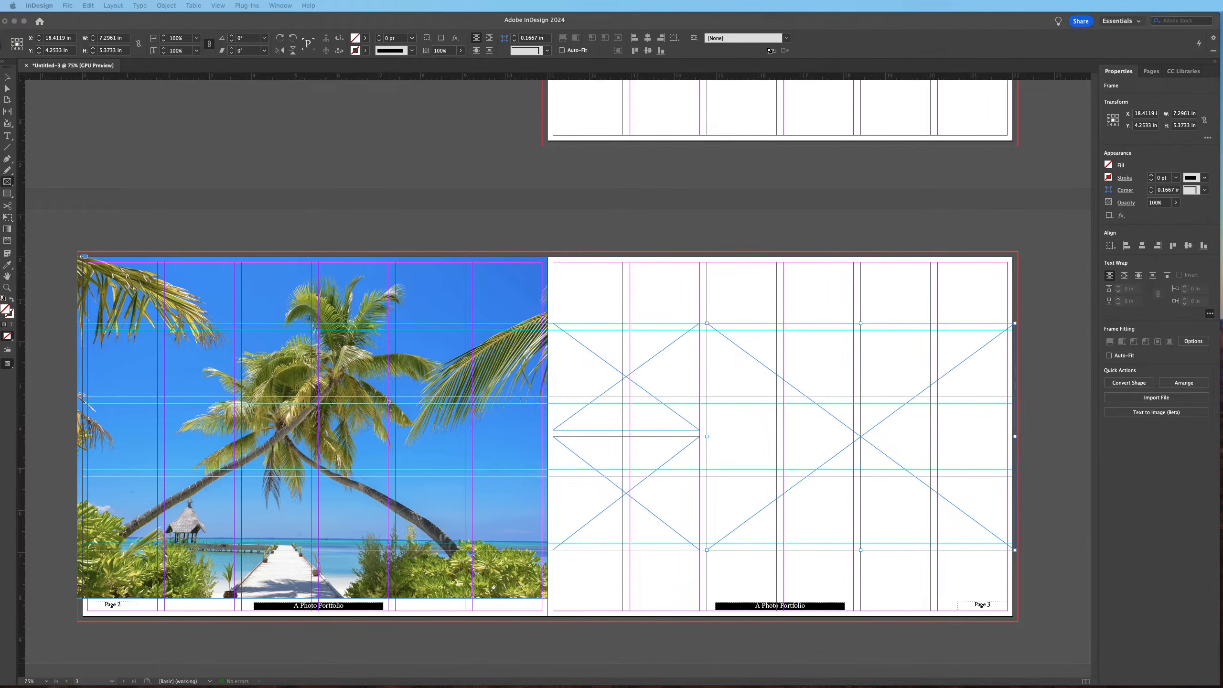
pyautogui.click(865, 423)
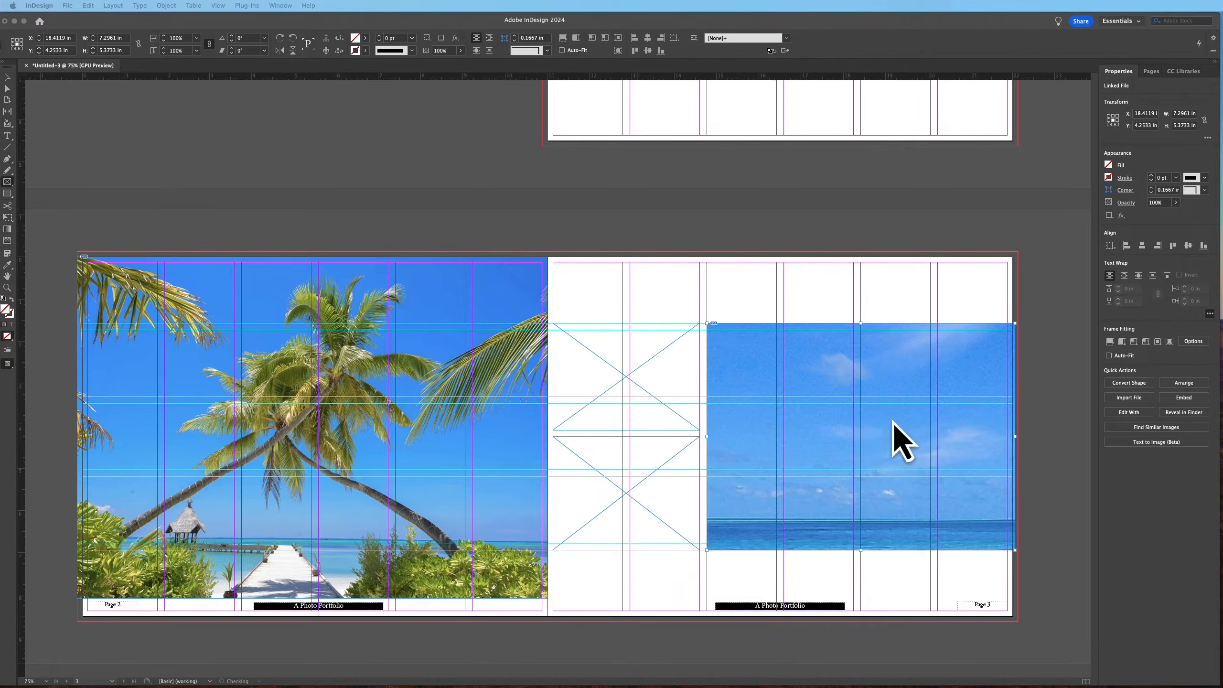
pyautogui.click(1110, 341)
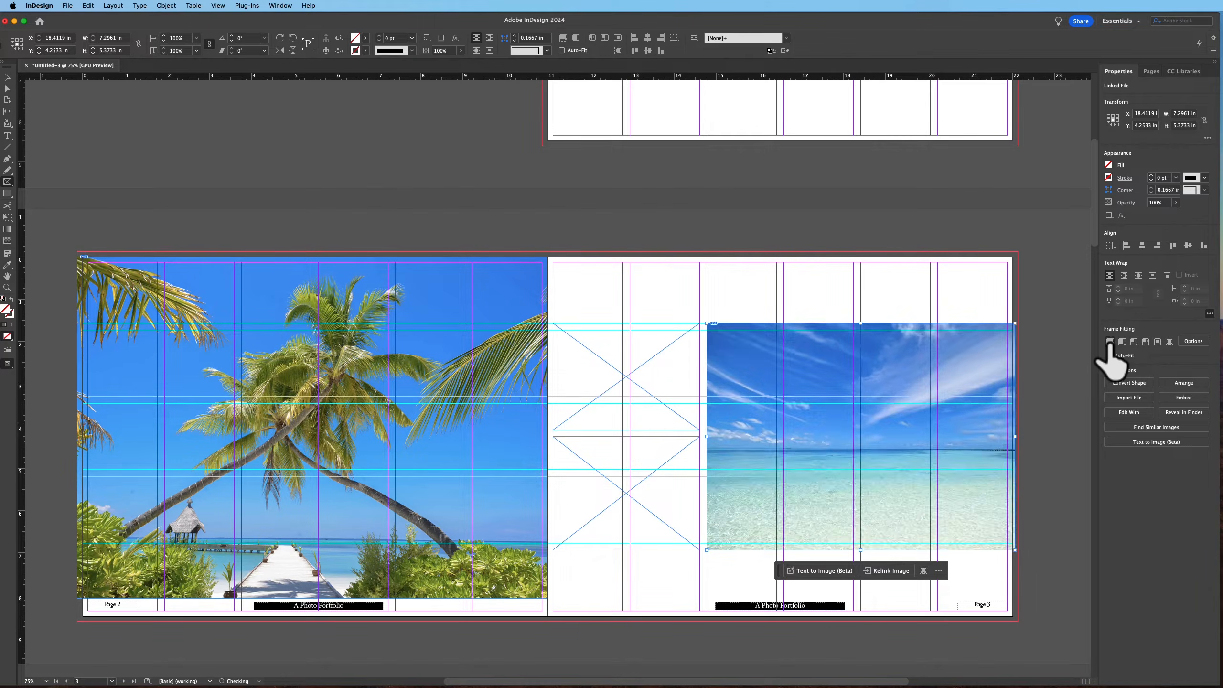
# Place a beach photo into the upper small frame on page 3
pyautogui.press('super+d')
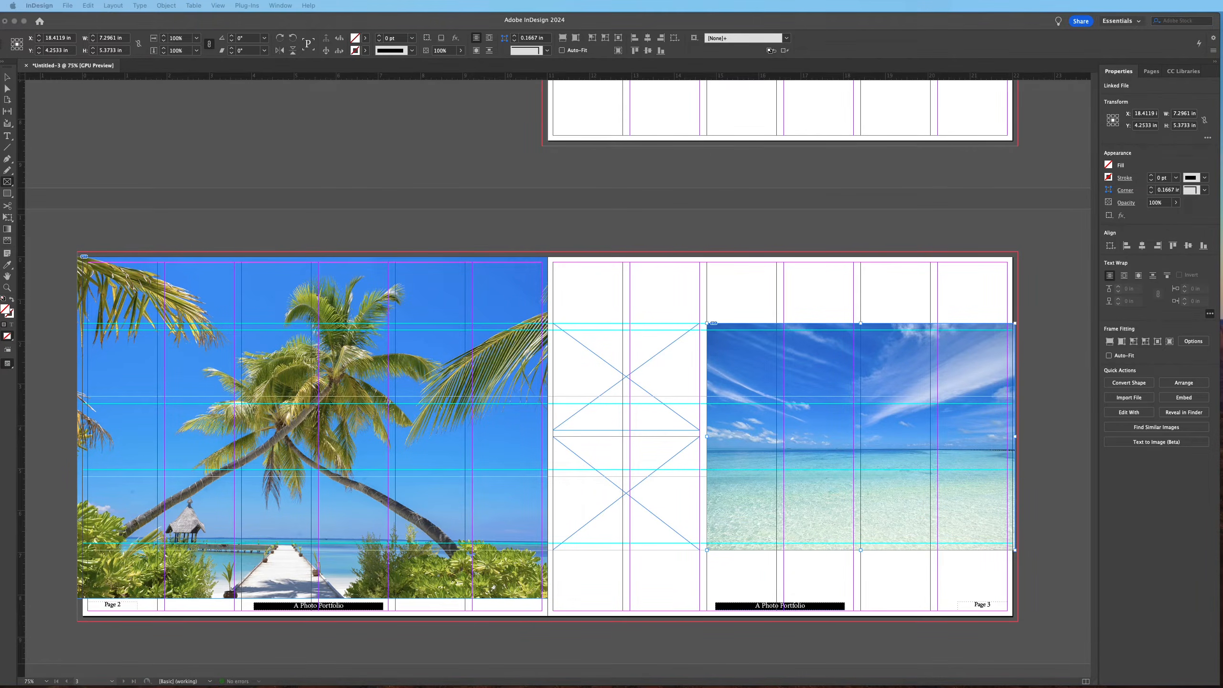
pyautogui.click(637, 370)
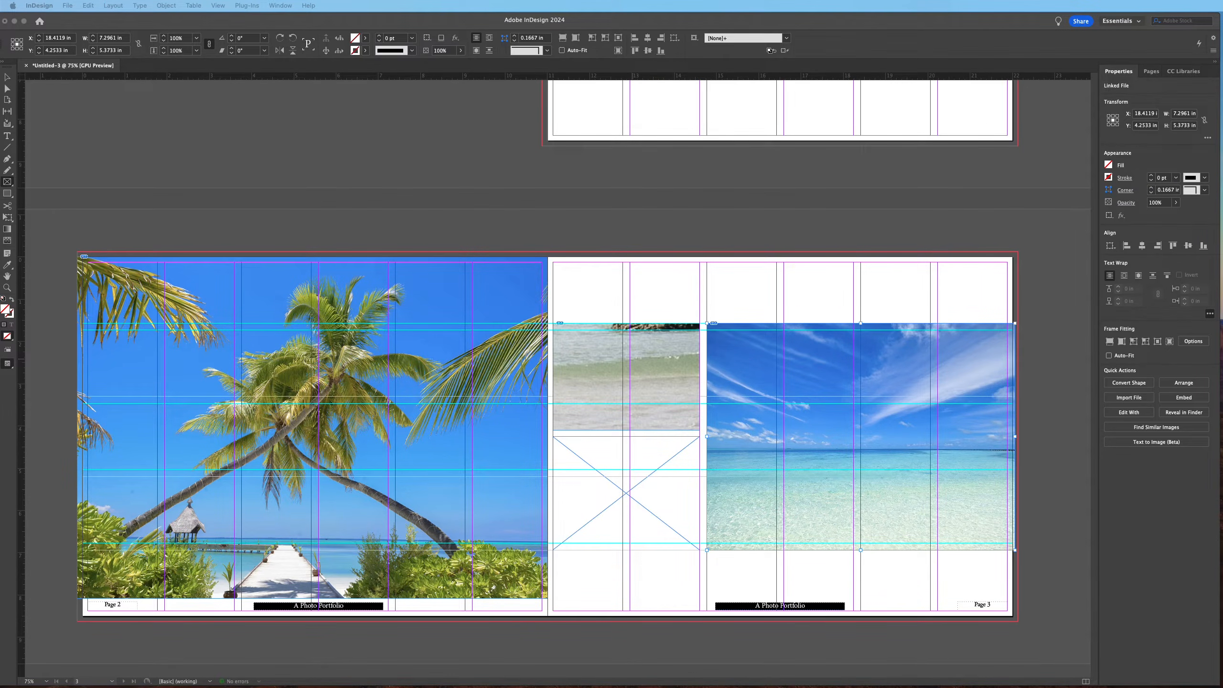
pyautogui.moveTo(573, 381); pyautogui.dragTo(626, 483)
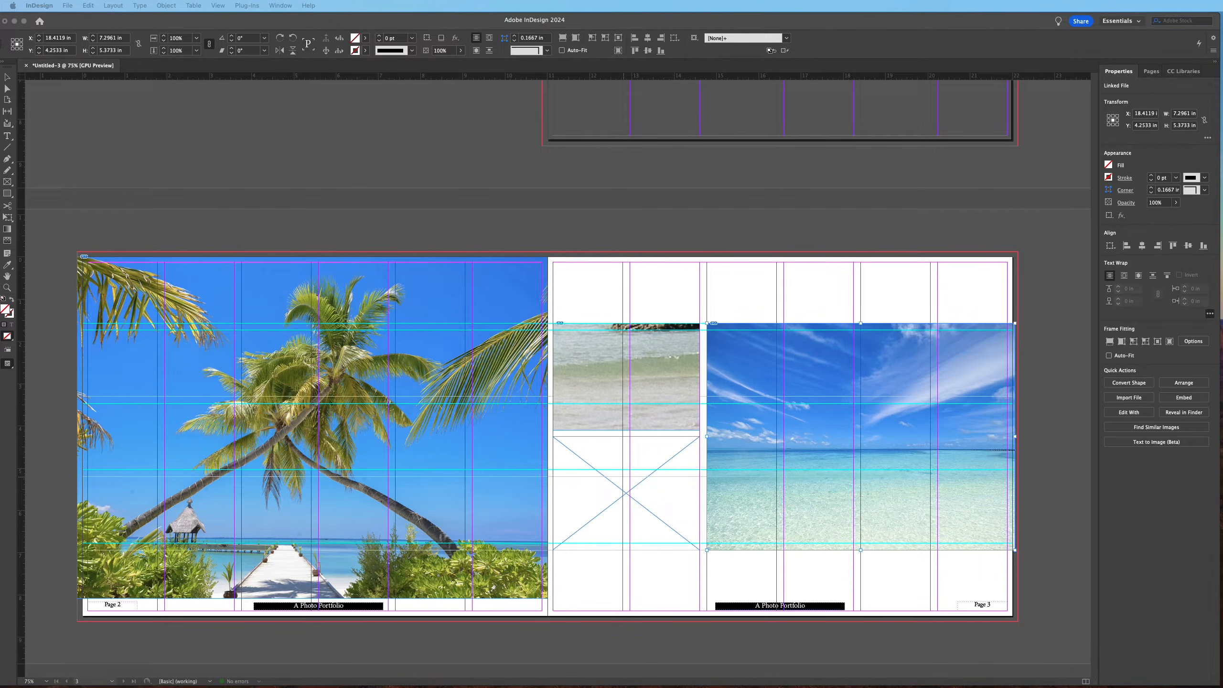
pyautogui.click(1057, 304)
pyautogui.press('Escape')
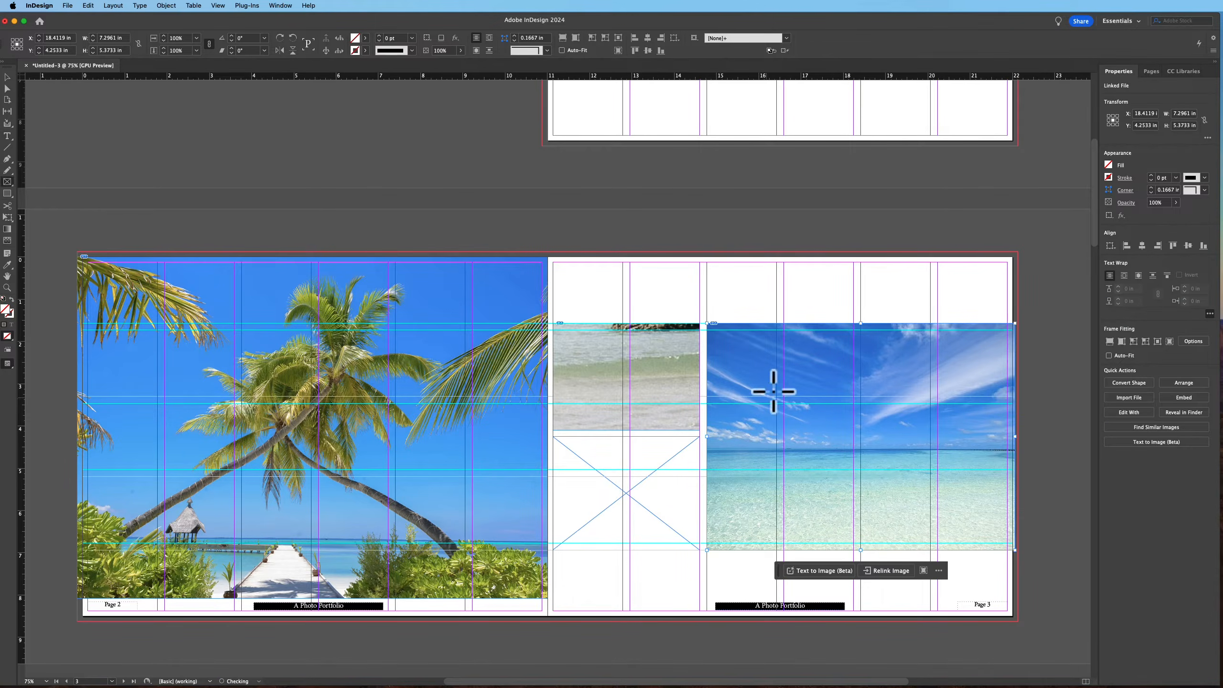
pyautogui.scroll(6, 775, 400)
pyautogui.scroll(-4, 775, 390)
pyautogui.scroll(-4, 771, 386)
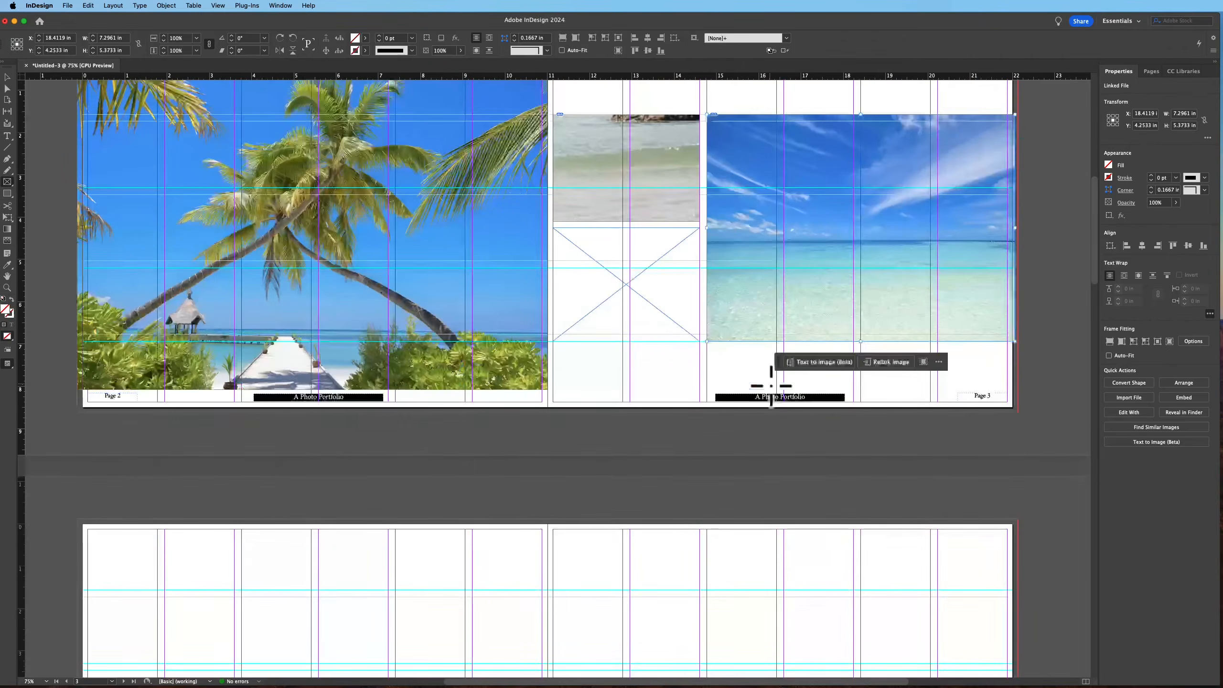
pyautogui.scroll(2, 772, 391)
# Place the same beach photo into the lower small frame on page 3, then undo the placement
pyautogui.press('super+d')
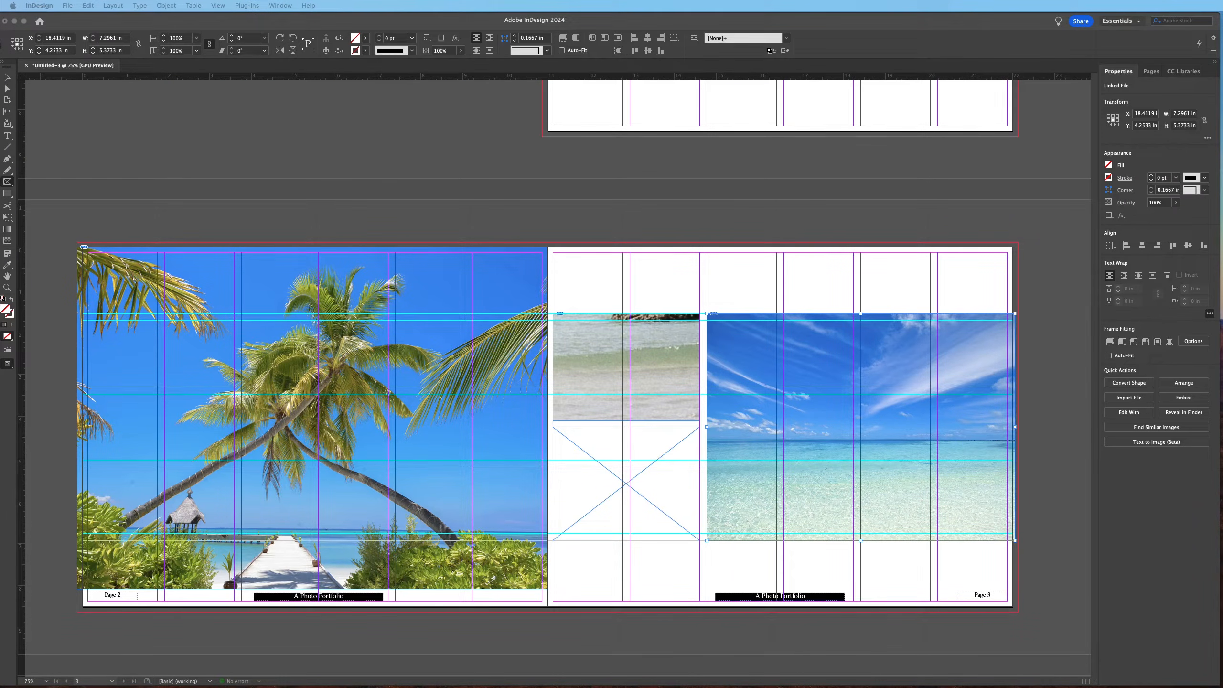
pyautogui.hscroll(3, 717, 381)
pyautogui.click(555, 449)
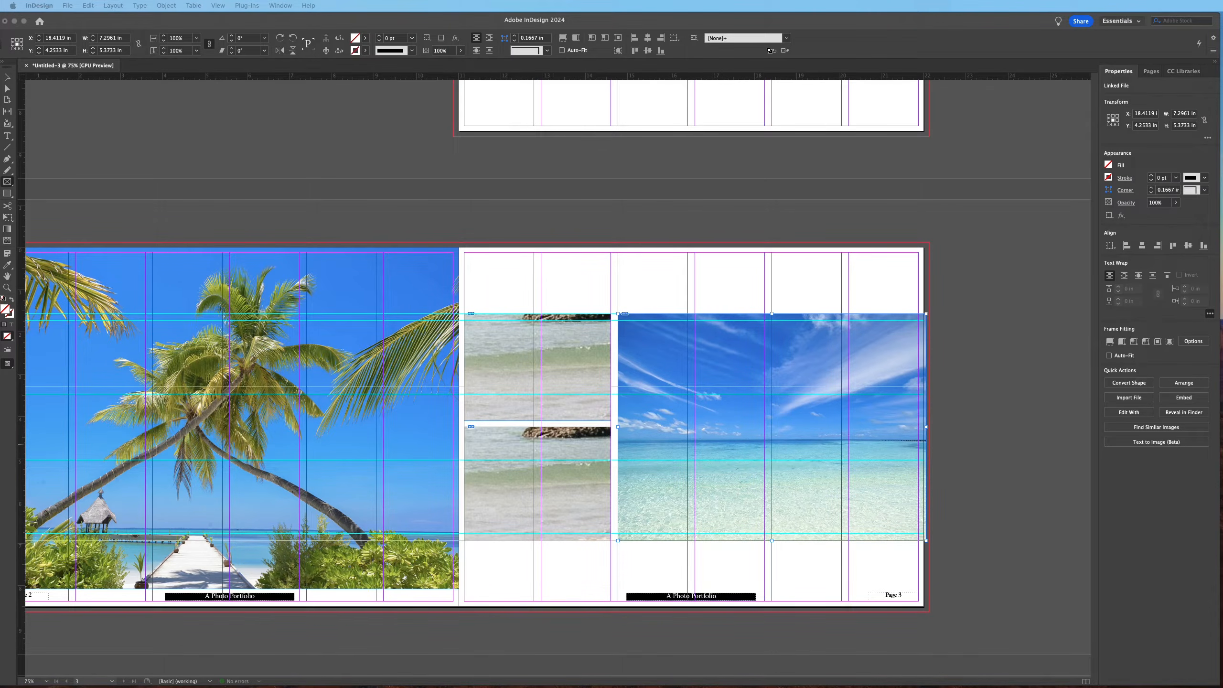
pyautogui.press('f')
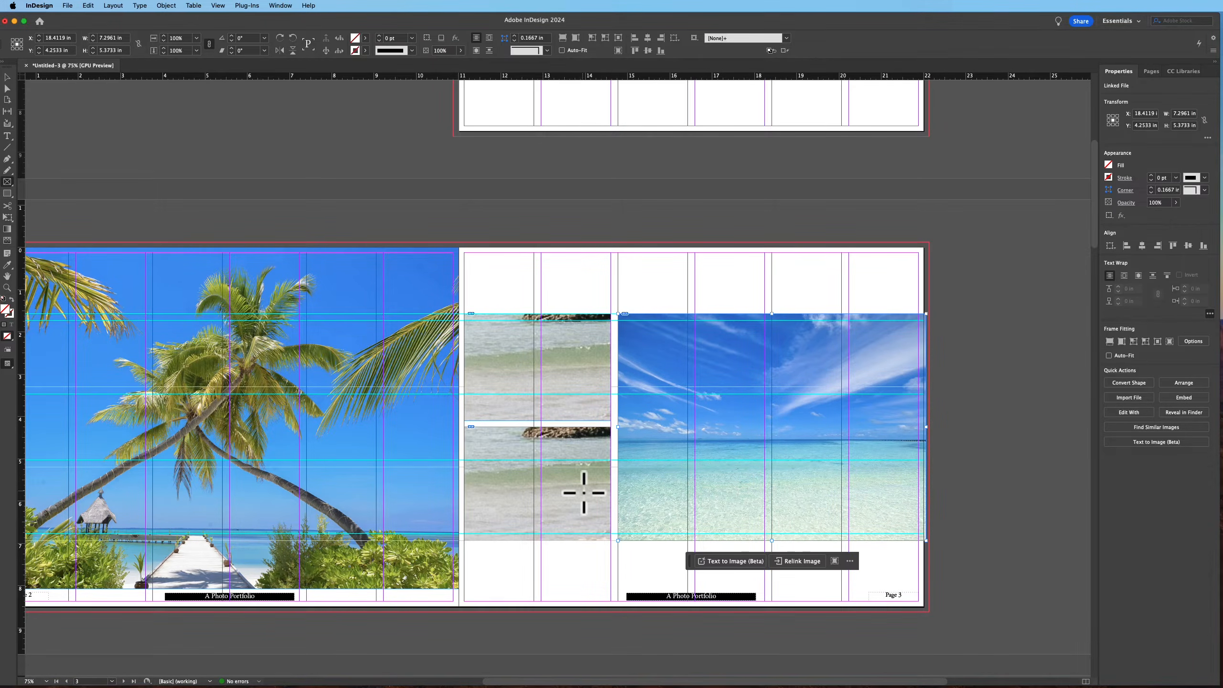
pyautogui.click(576, 486)
pyautogui.click(658, 354)
pyautogui.click(658, 224)
pyautogui.click(659, 355)
pyautogui.press('v')
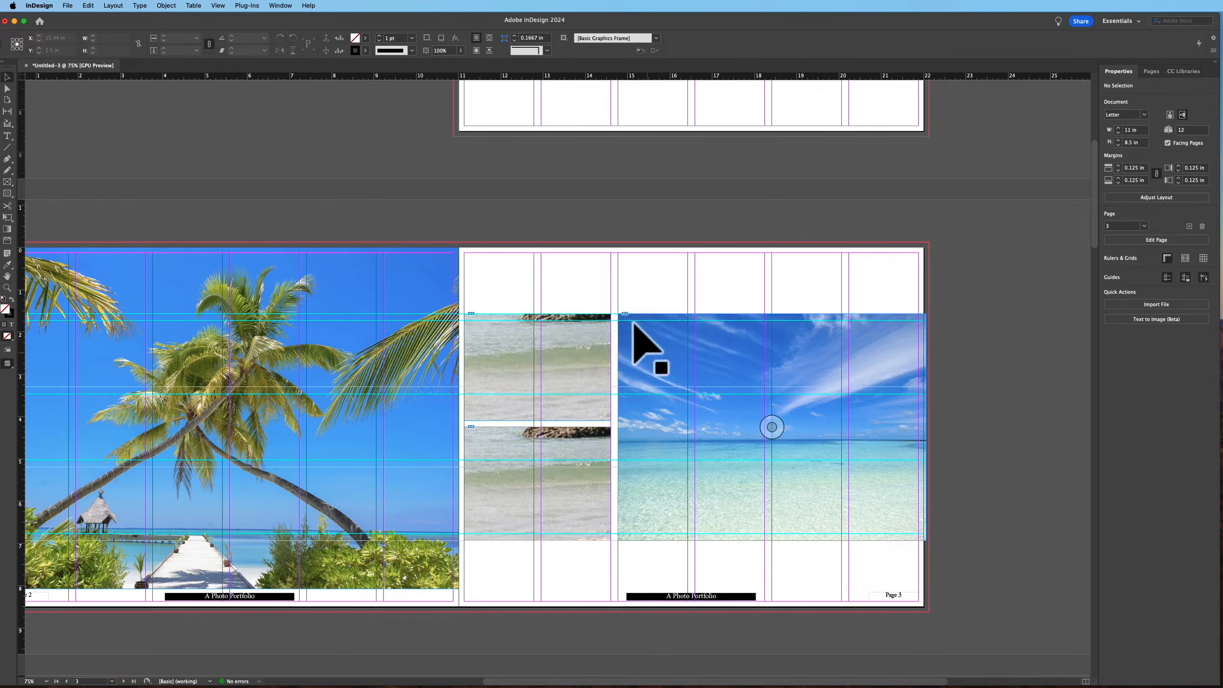
pyautogui.press('super+z')
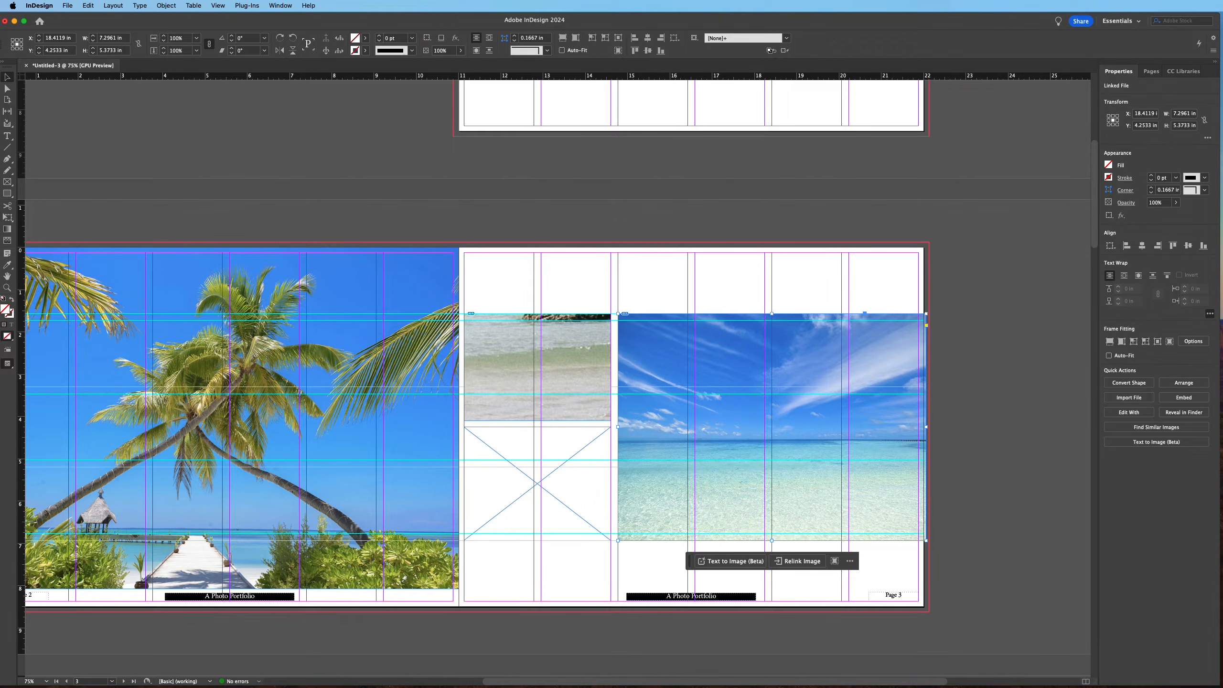
# Place a shoreline photo into the lower small frame and fill both small frames proportionally
pyautogui.press('super+d')
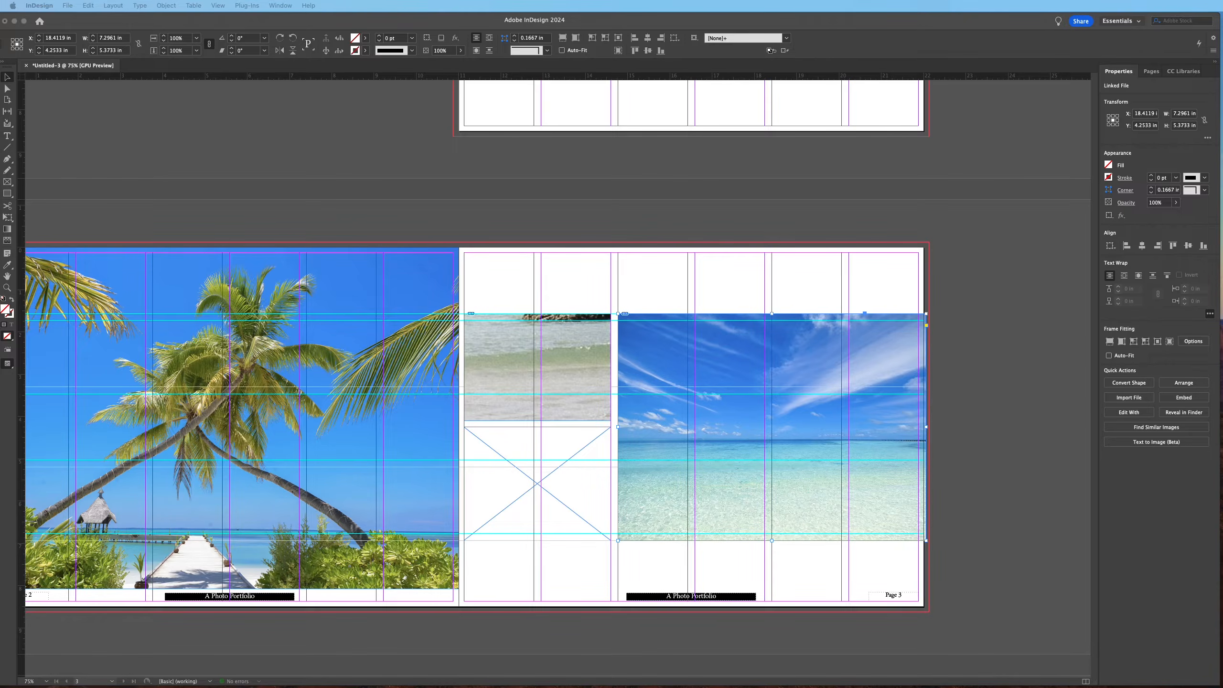
pyautogui.click(594, 501)
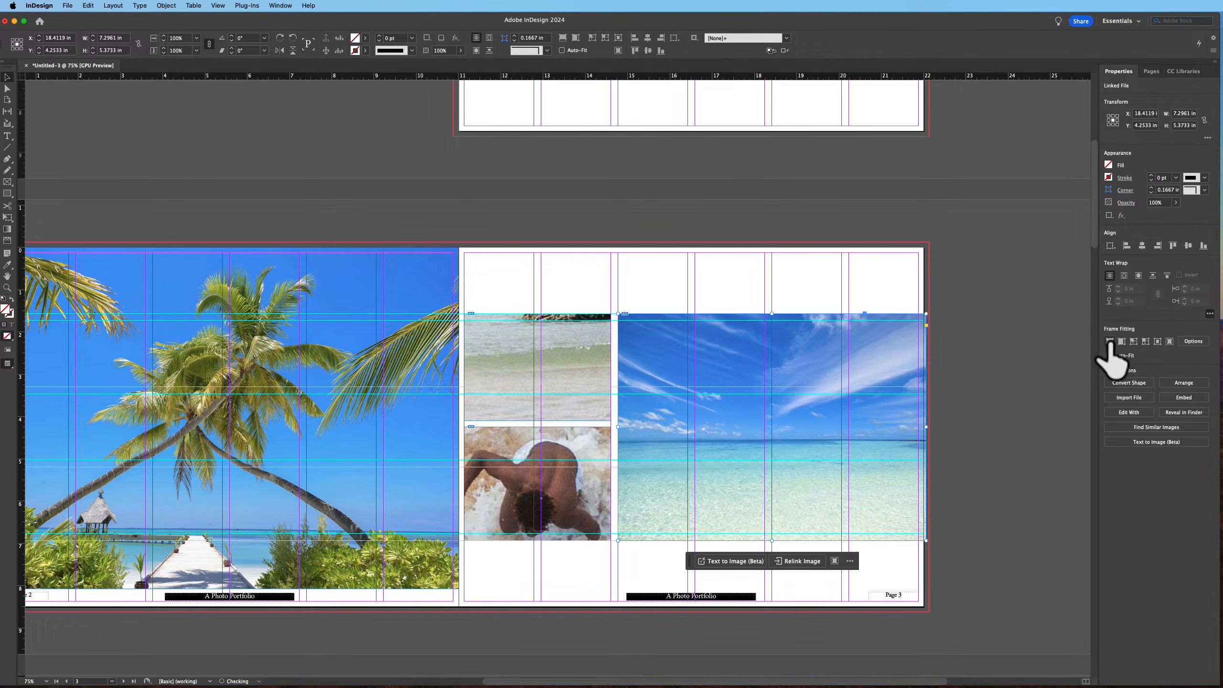
pyautogui.click(595, 489)
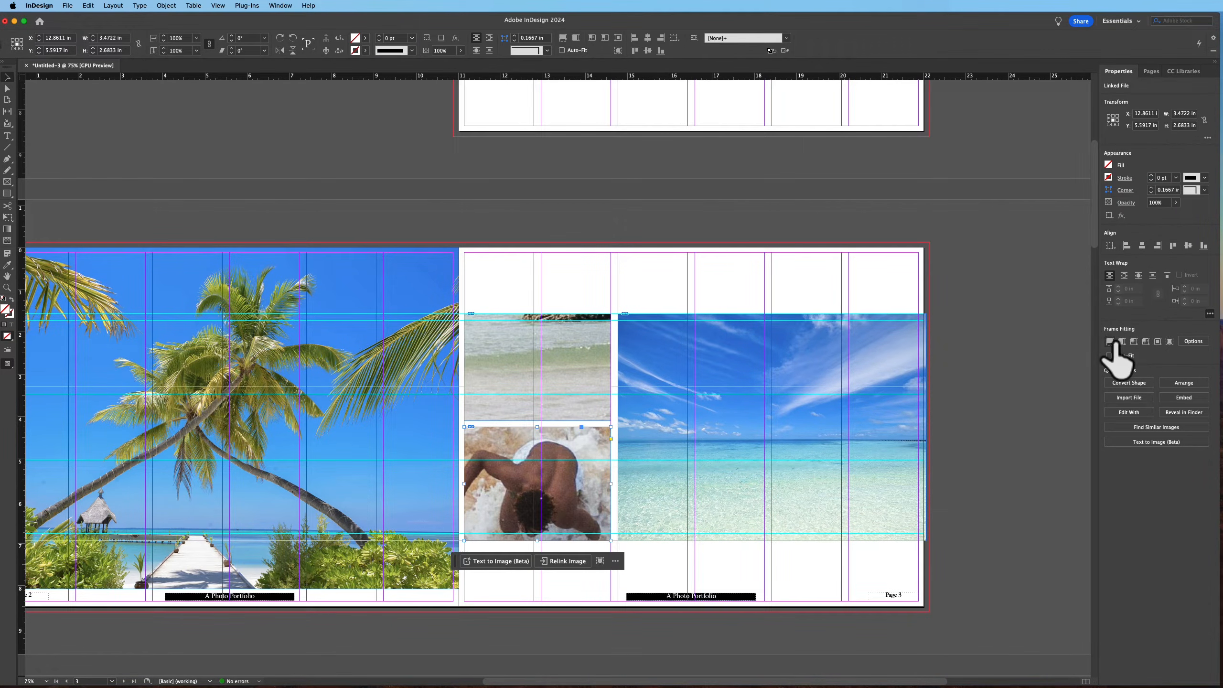
pyautogui.click(1109, 341)
pyautogui.click(573, 404)
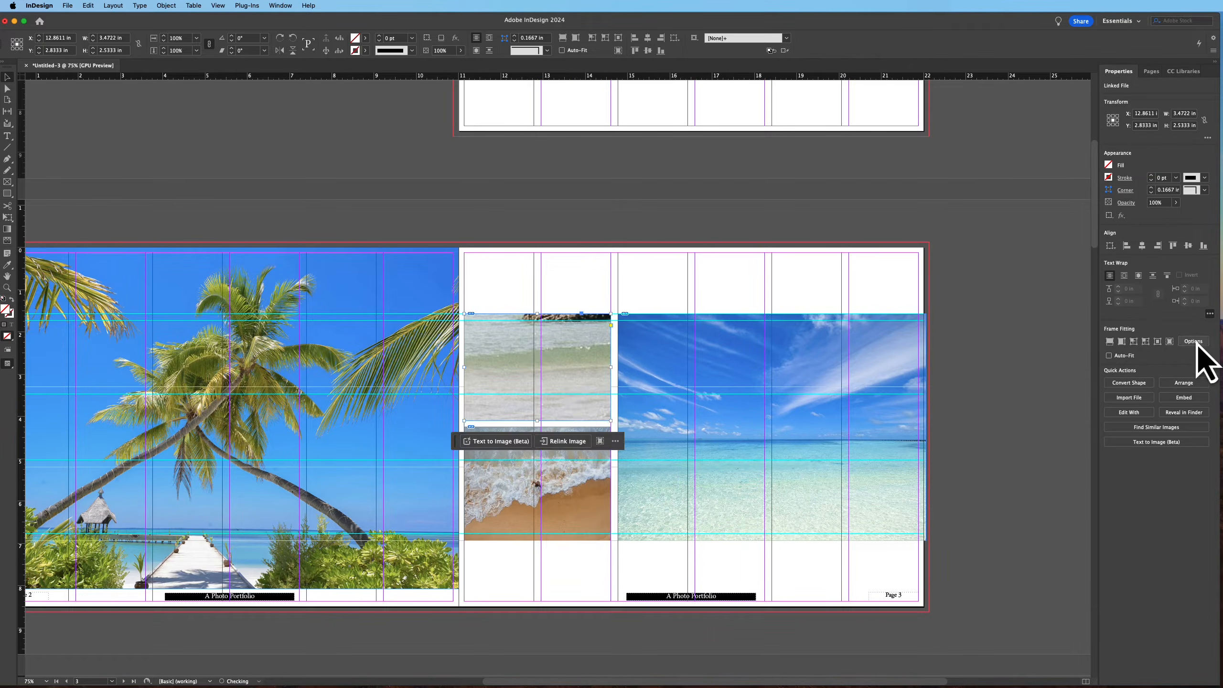
pyautogui.click(1109, 341)
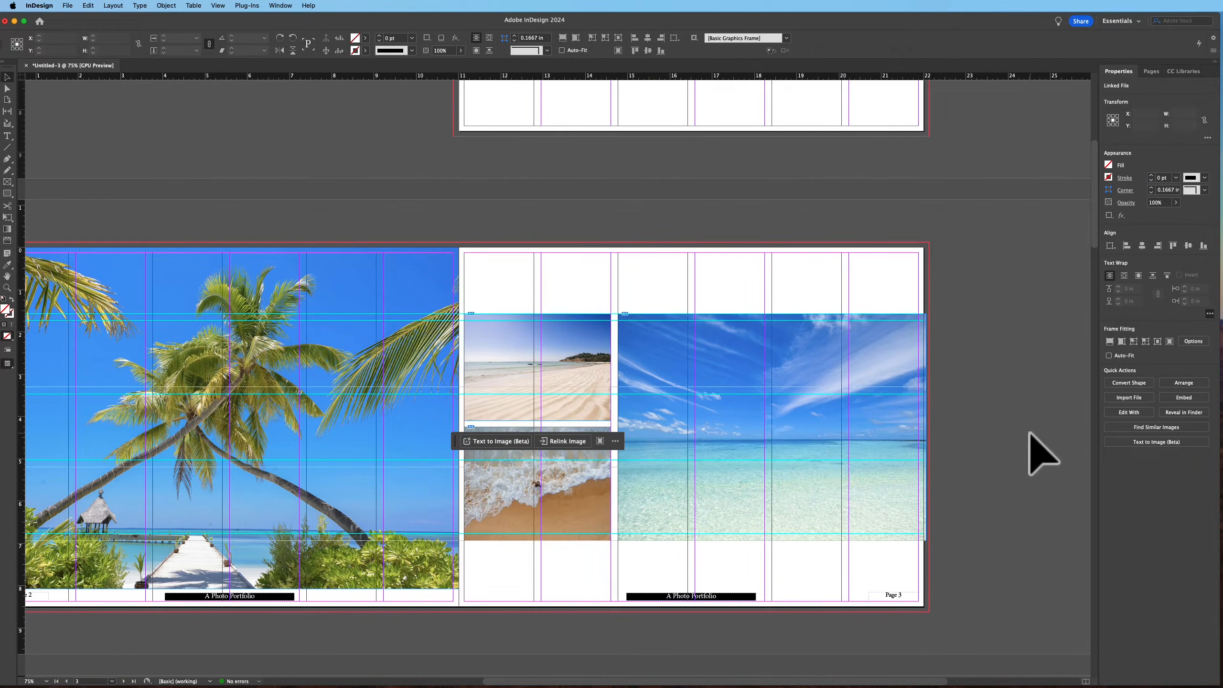
# Preview the page 2–3 spread without guides and frame edges
pyautogui.click(1042, 452)
pyautogui.press('w')
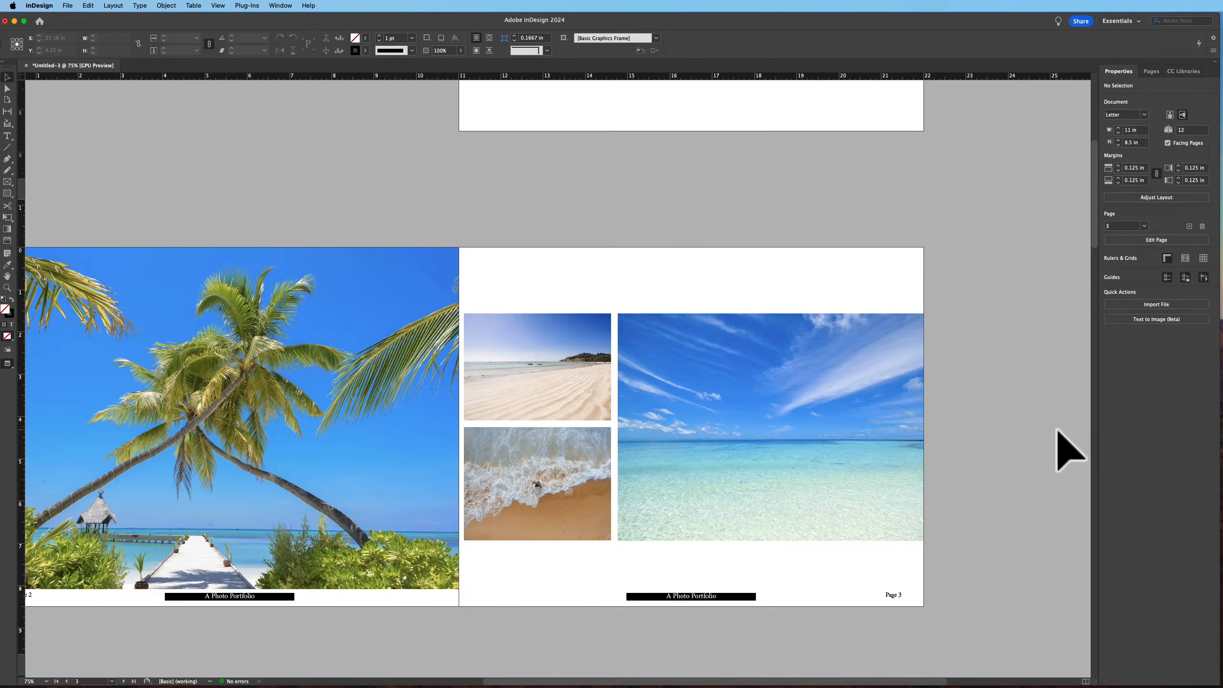
pyautogui.press('w')
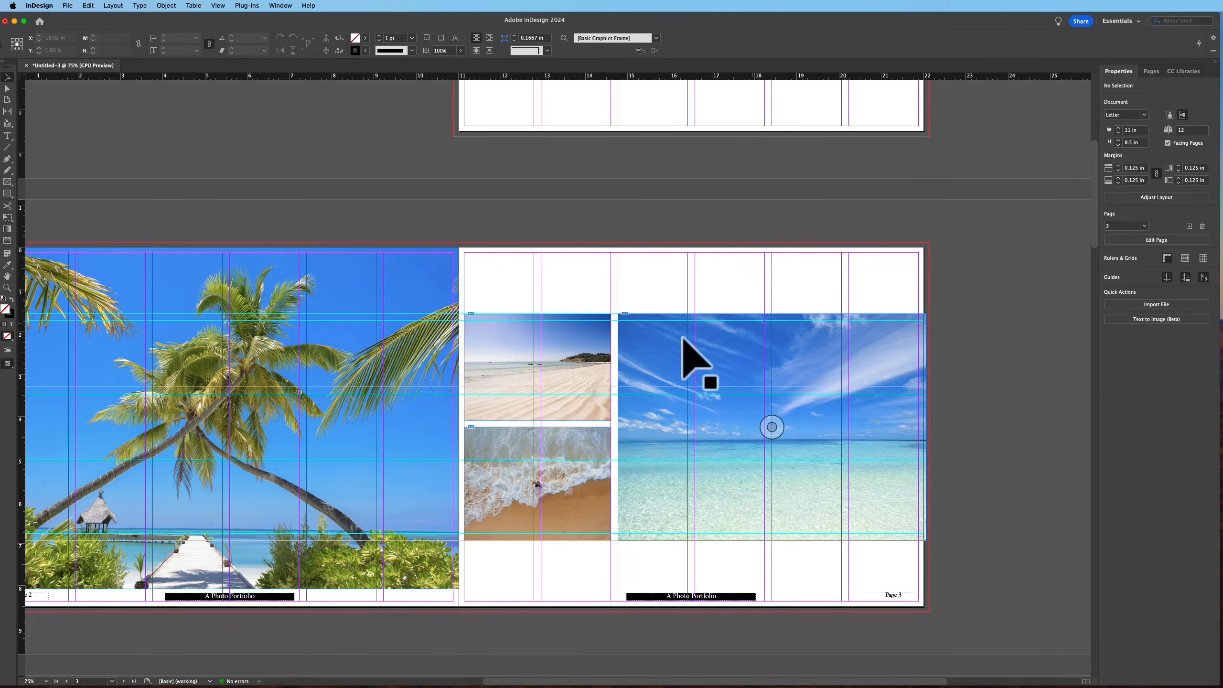
# Extend both small frames' left edges to page 3's inner edge, about 3.60 in wide, and refit the lower photo proportionally
pyautogui.click(487, 413)
pyautogui.keyDown('shift'); pyautogui.click(496, 476); pyautogui.keyUp('shift')
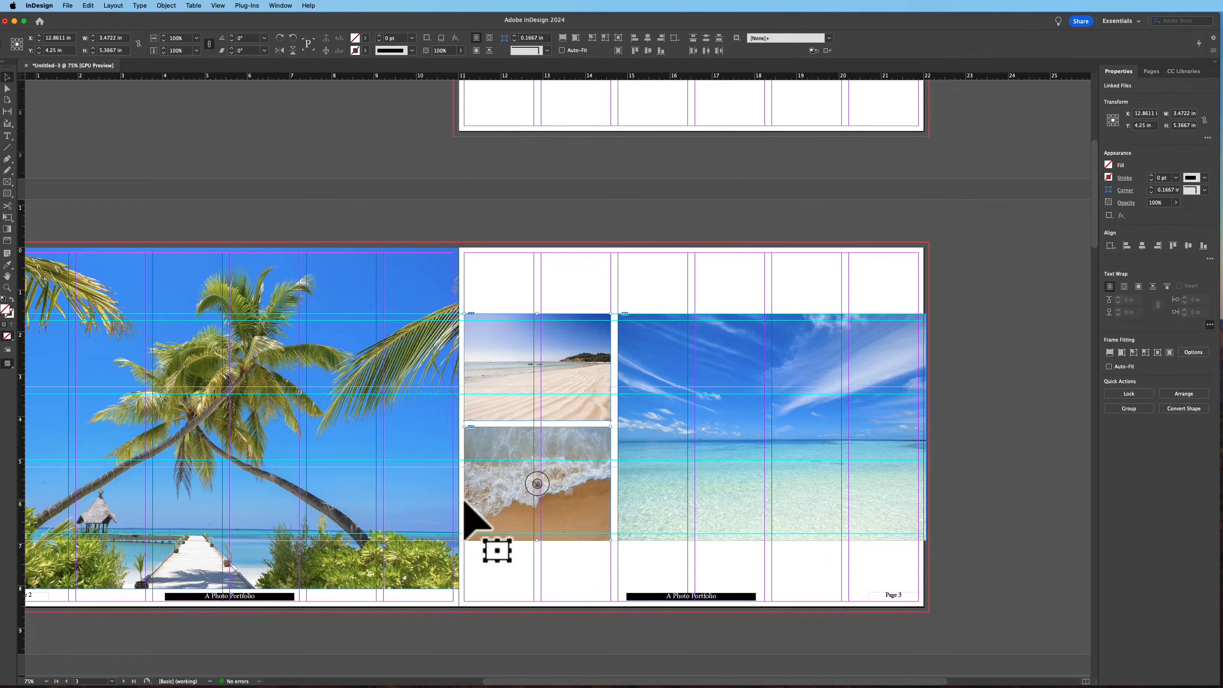
pyautogui.moveTo(467, 428); pyautogui.dragTo(458, 429)
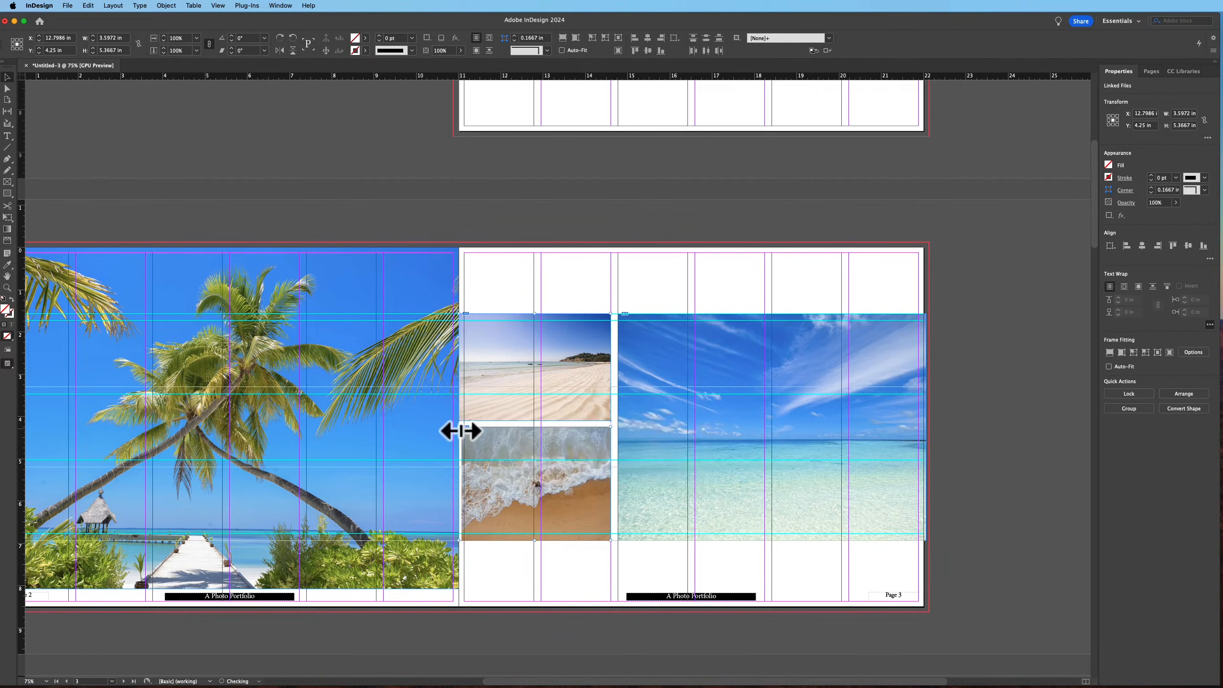
pyautogui.click(445, 470)
pyautogui.click(486, 468)
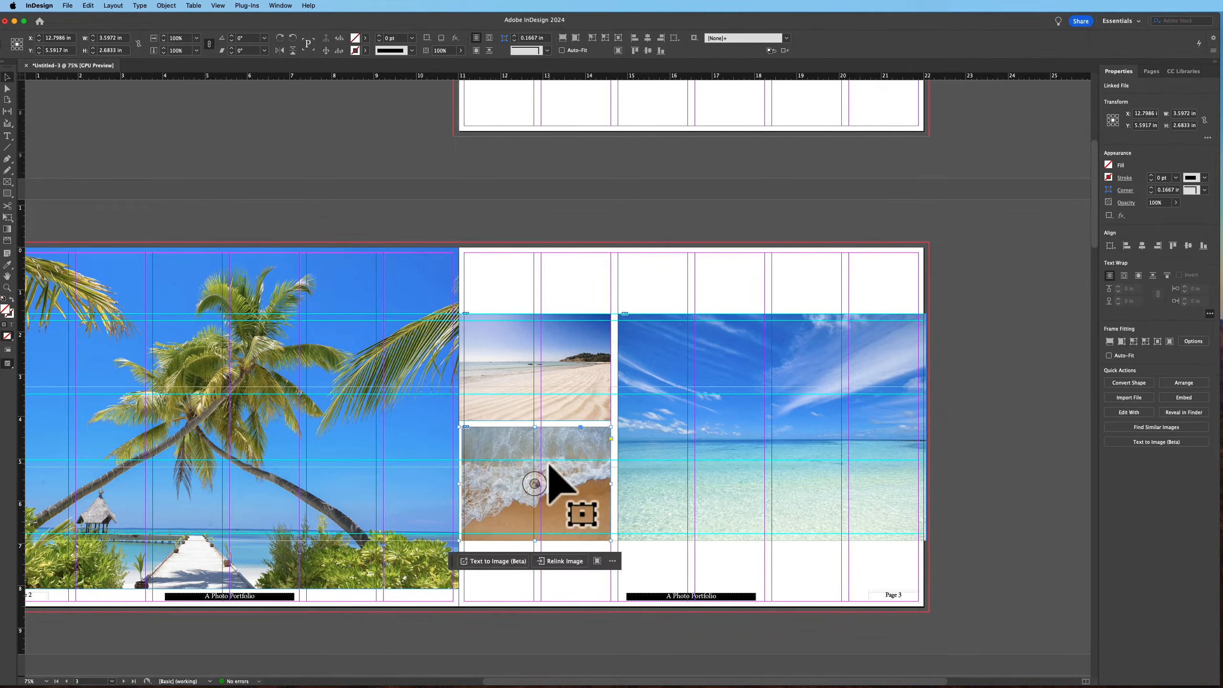
pyautogui.click(1110, 341)
# Preview the finished page 3 layout
pyautogui.click(670, 214)
pyautogui.press('w')
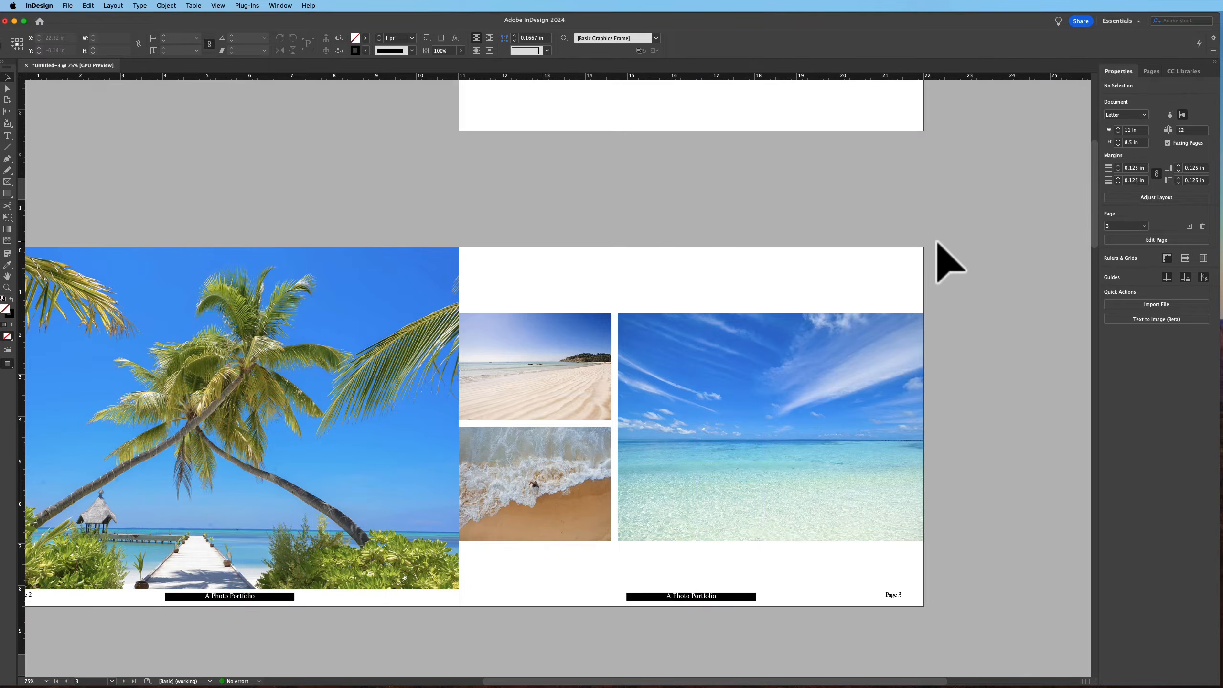
pyautogui.press('w')
# Draw a rectangle frame about 10.75 × 3.3 in across the upper part of page 4
pyautogui.press('space')
pyautogui.moveTo(658, 407); pyautogui.dragTo(830, 127)
pyautogui.moveTo(755, 436); pyautogui.dragTo(716, 167)
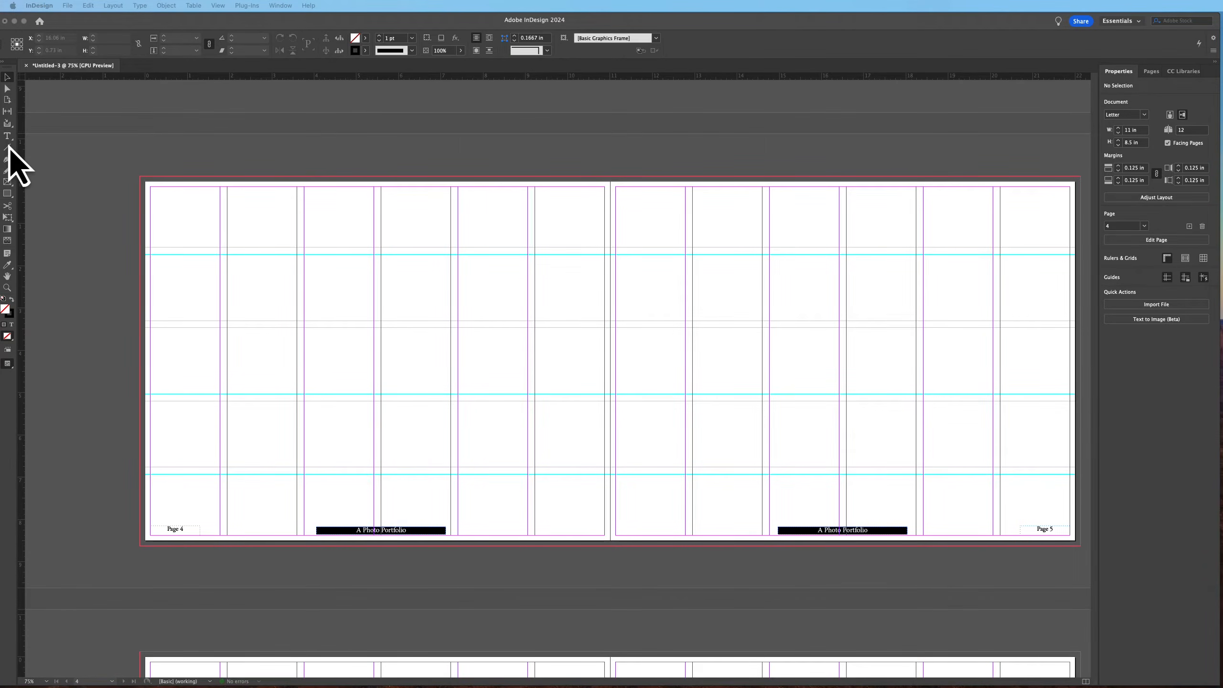
pyautogui.click(177, 298)
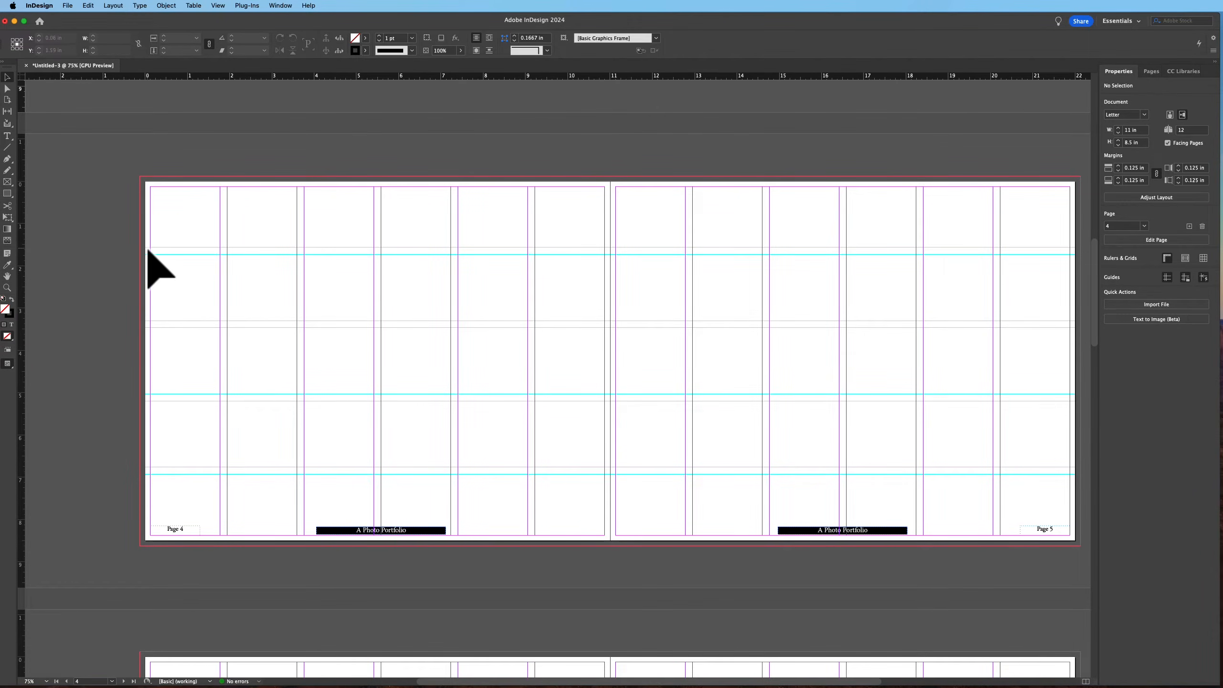
pyautogui.click(10, 139)
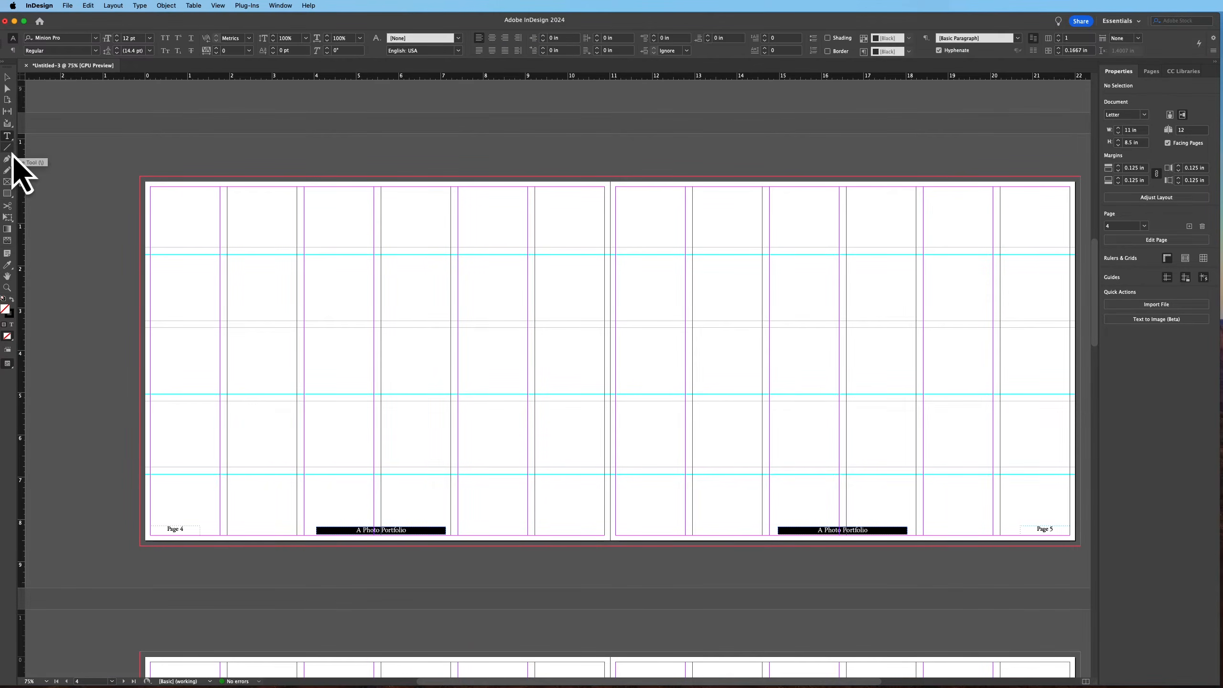
pyautogui.click(10, 183)
pyautogui.moveTo(155, 255); pyautogui.dragTo(605, 397)
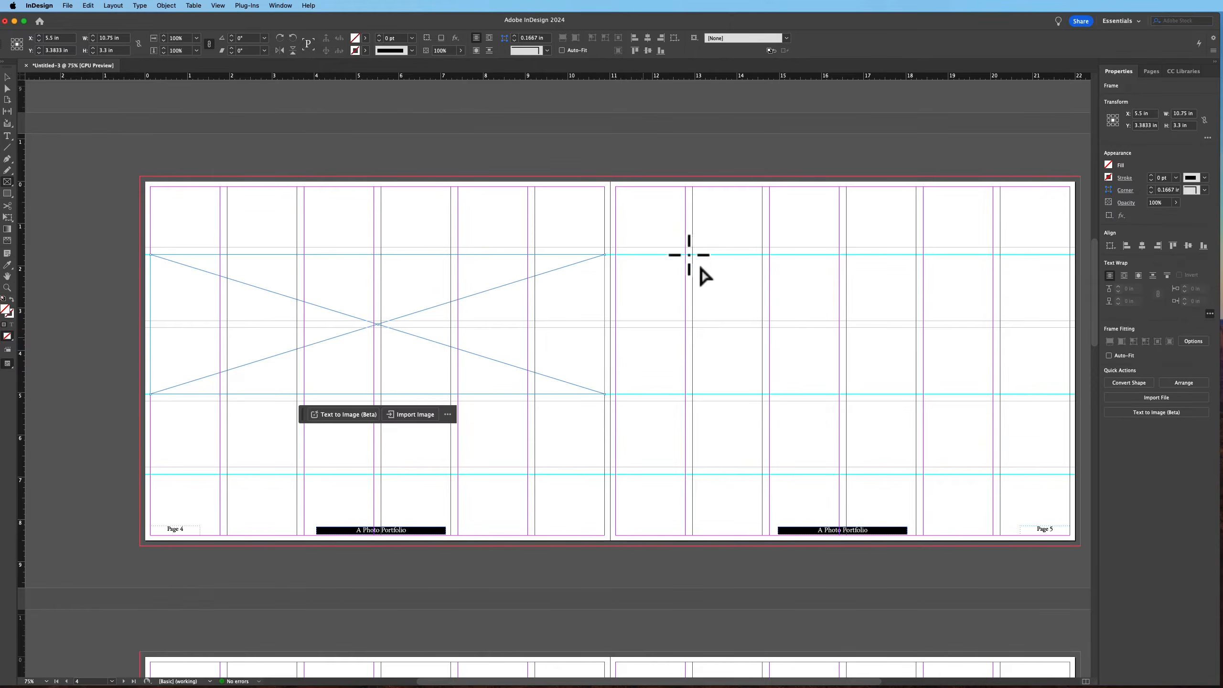
# Place the colourful boats photo into the page 4 frame
pyautogui.press('super+d')
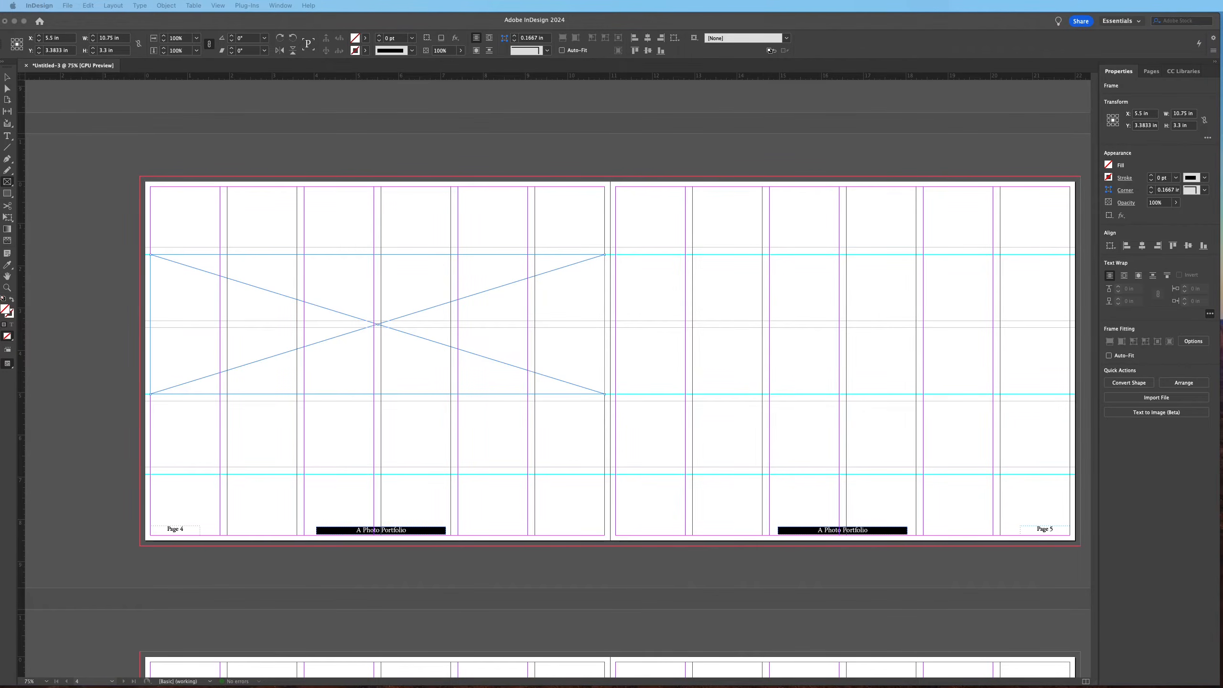
pyautogui.click(438, 273)
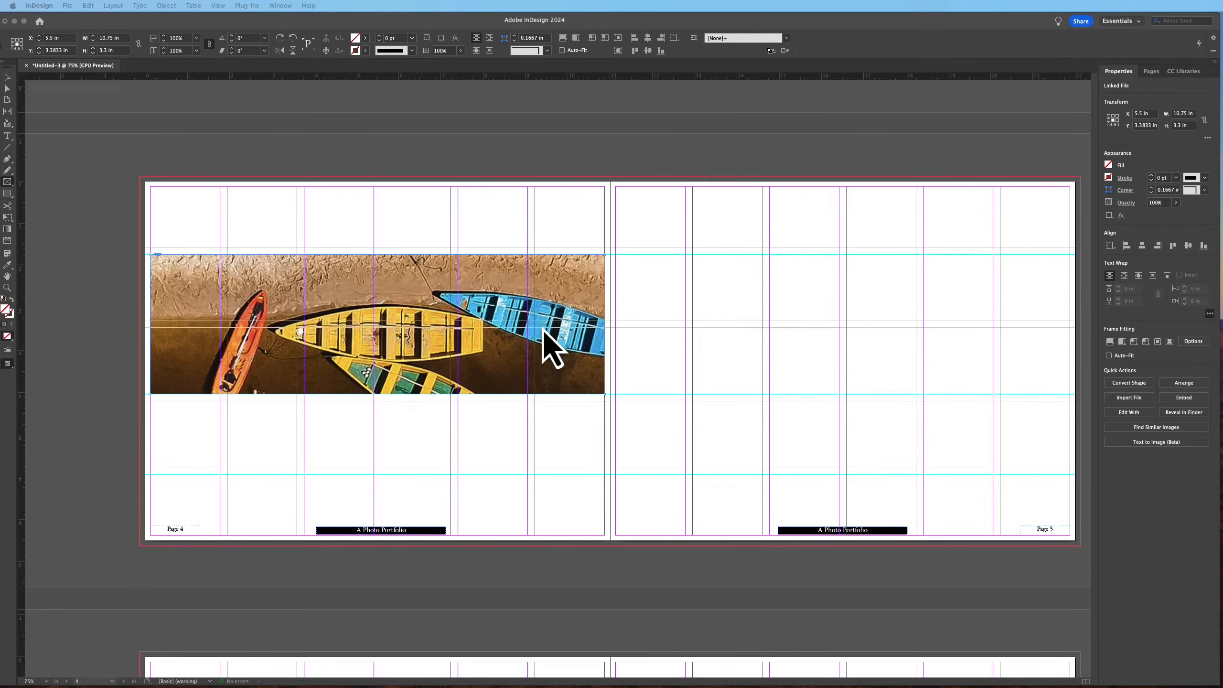
pyautogui.click(411, 292)
pyautogui.click(411, 293)
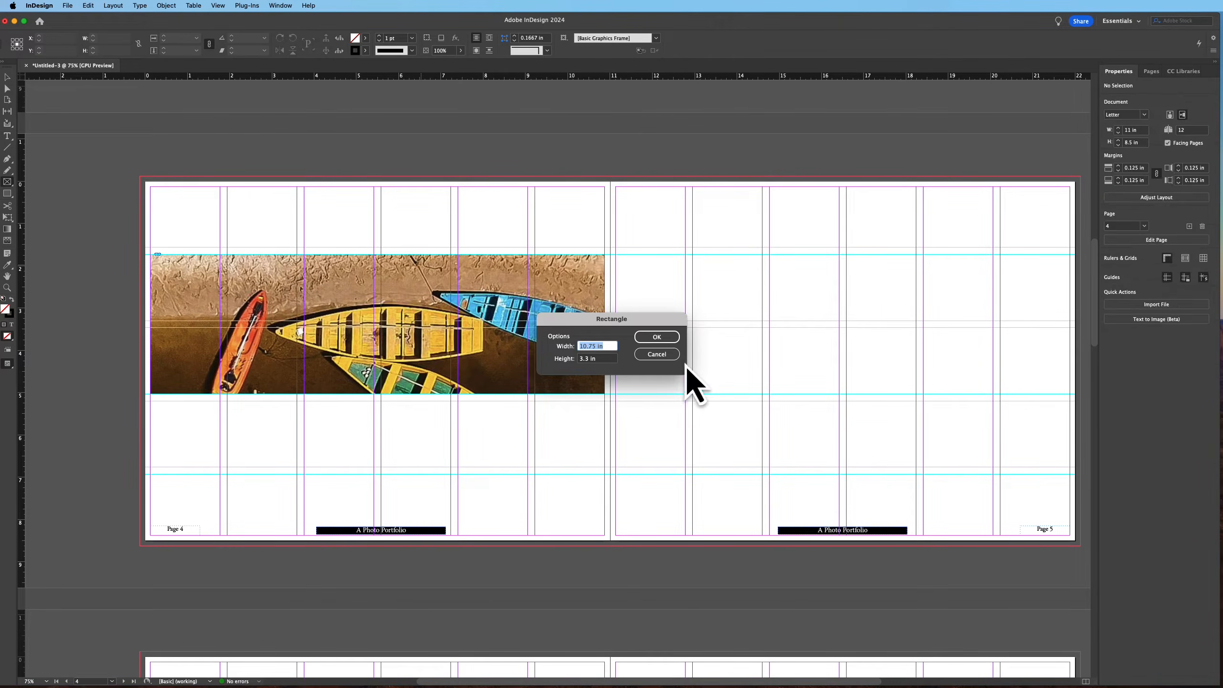
pyautogui.click(660, 355)
# Shift the boats photo slightly upward inside its frame
pyautogui.press('v')
pyautogui.doubleClick(413, 287)
pyautogui.moveTo(417, 289); pyautogui.dragTo(417, 283)
pyautogui.click(505, 157)
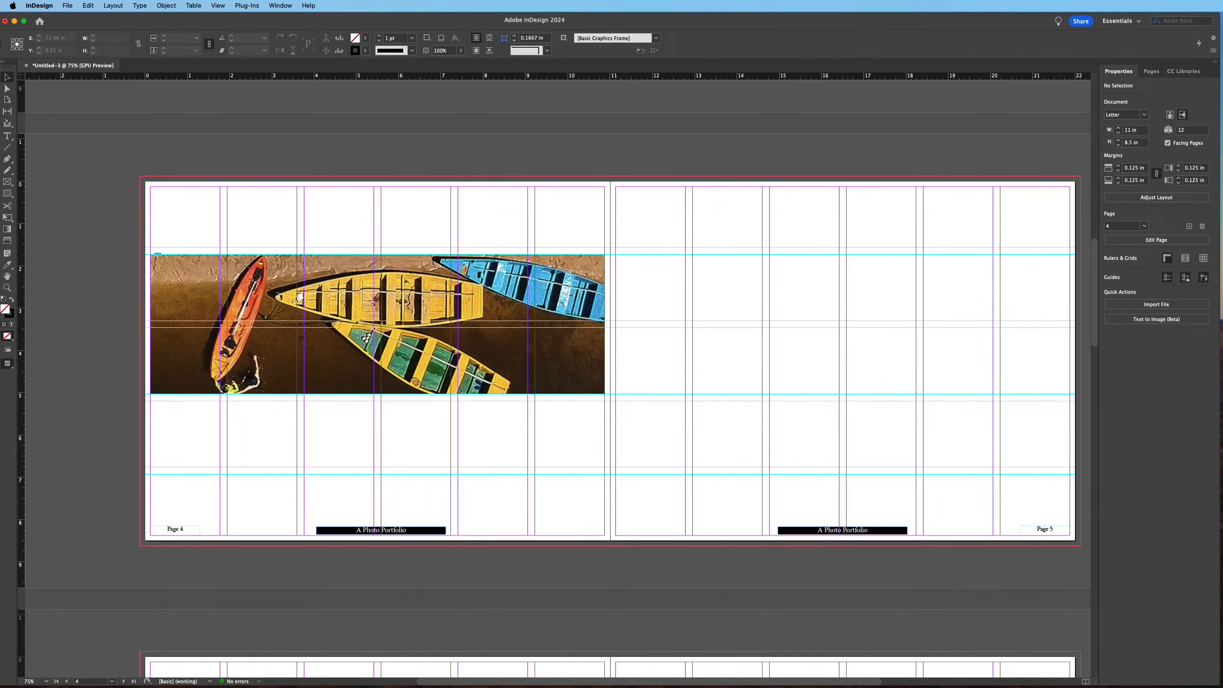
# Load three photos from the Coffee Table Book folder into the place cursor
pyautogui.press('super+d')
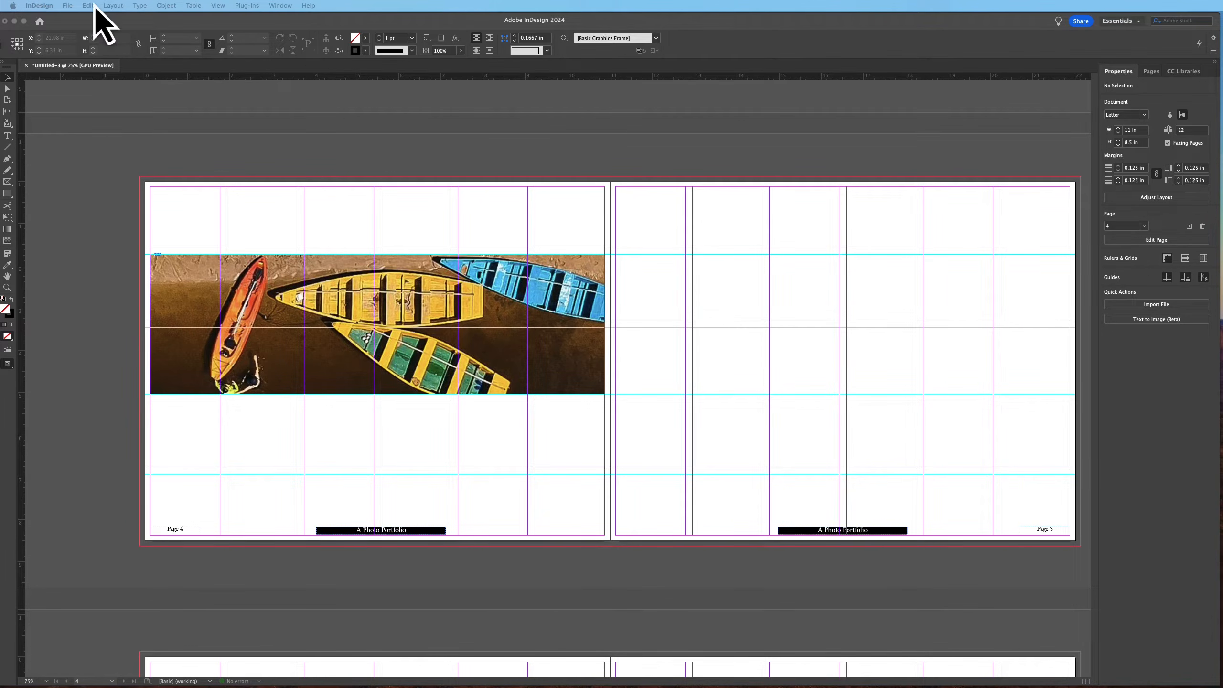
pyautogui.click(68, 5)
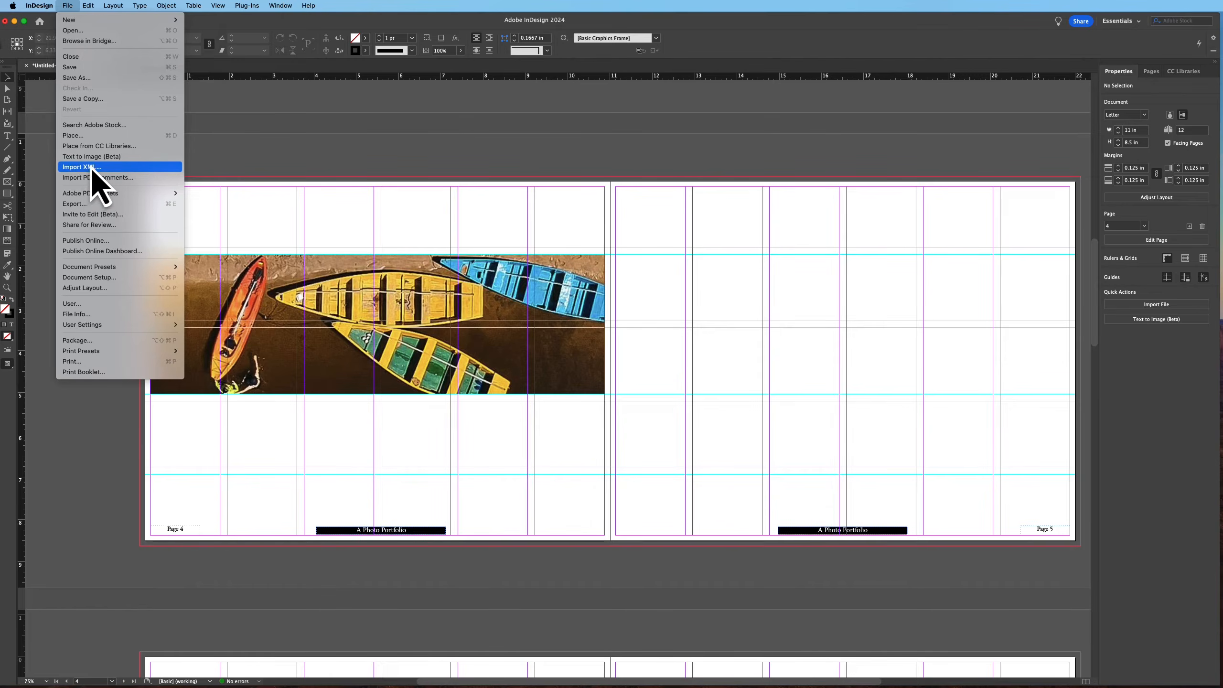
pyautogui.click(83, 136)
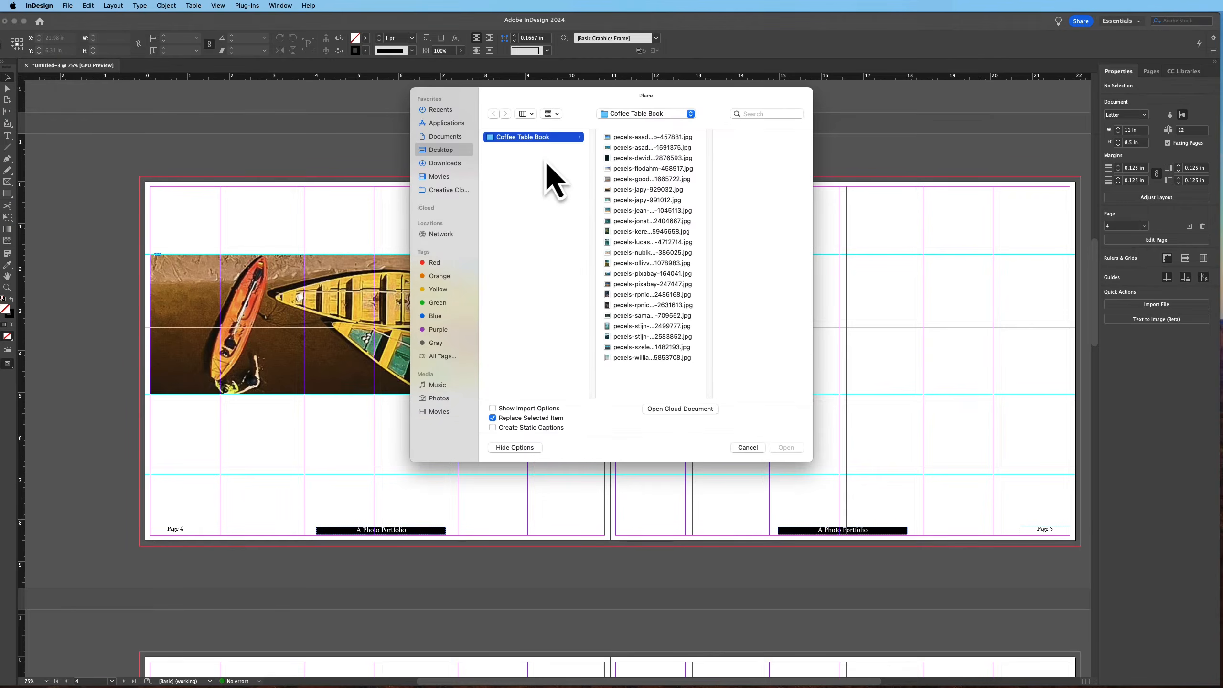
pyautogui.click(619, 232)
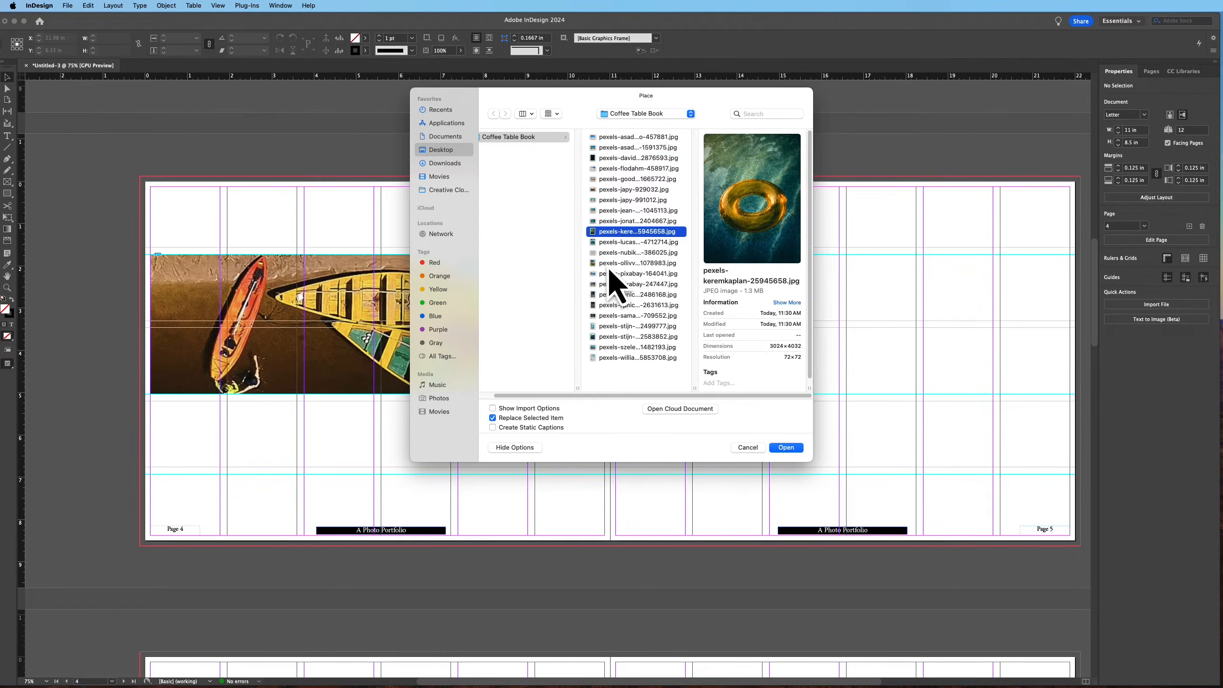
pyautogui.click(606, 295)
pyautogui.keyDown('shift'); pyautogui.click(608, 305); pyautogui.keyUp('shift')
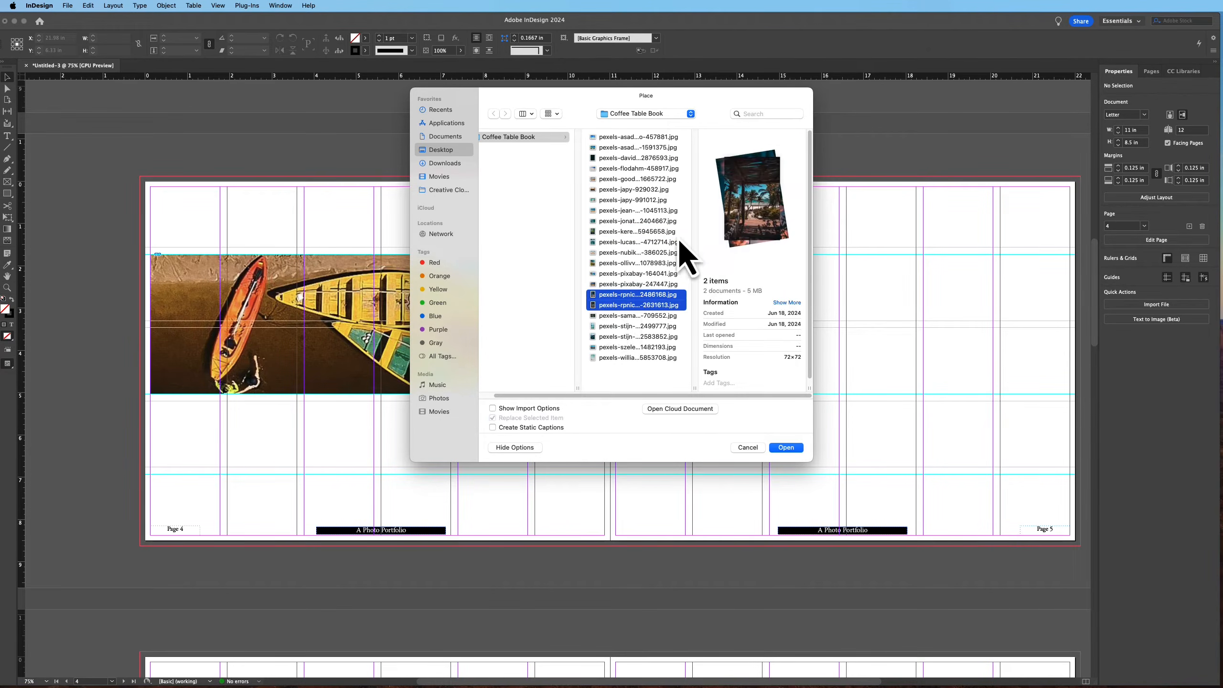
pyautogui.keyDown('super'); pyautogui.click(609, 159); pyautogui.keyUp('super')
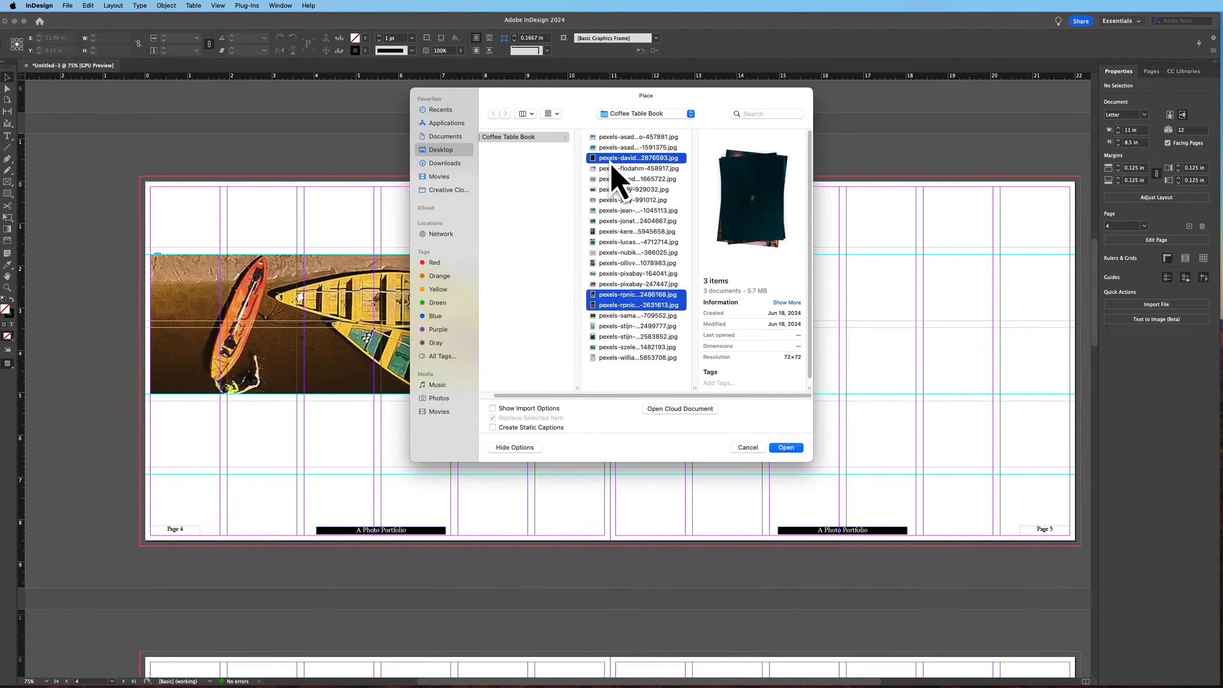
pyautogui.click(786, 448)
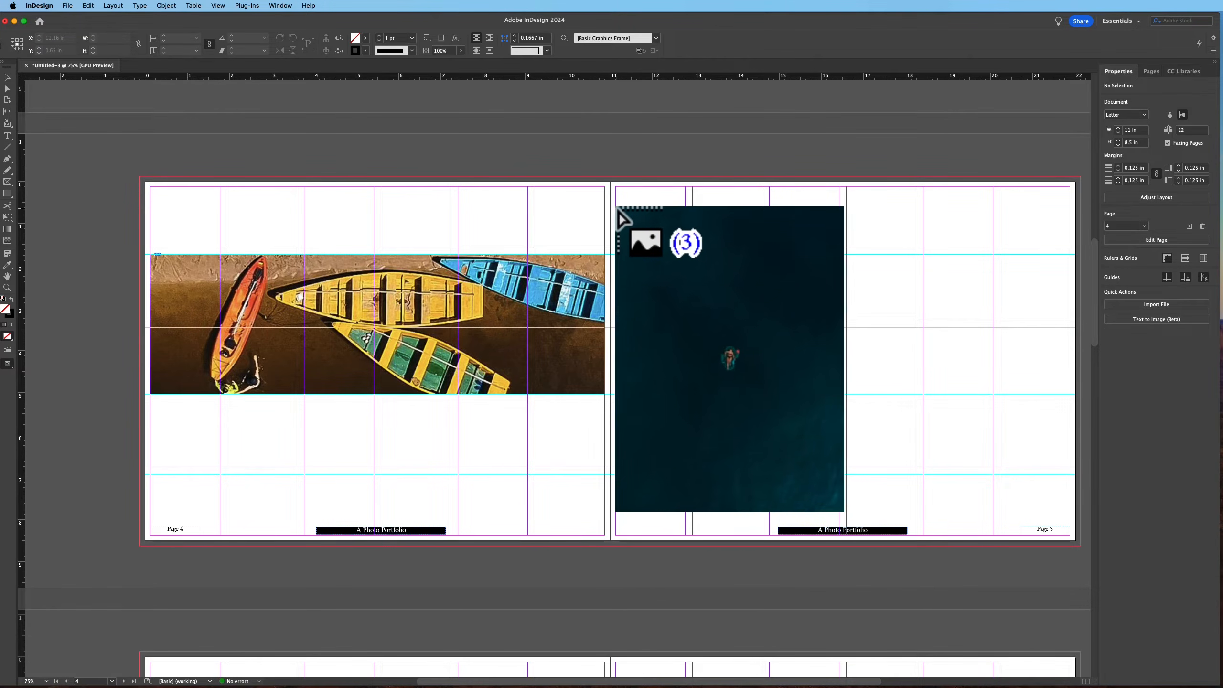
# Place the three photos as a row of three equal frames across page 5, about 10.6 × 5.1 in overall
pyautogui.moveTo(618, 255); pyautogui.dragTo(1065, 472)
pyautogui.press('Right')
pyautogui.press('Right')
pyautogui.press('Up')
pyautogui.press('Up')
pyautogui.press('Up')
pyautogui.press('Up')
pyautogui.press('Down')
pyautogui.press('Down')
pyautogui.press('Up')
pyautogui.press('Up')
pyautogui.press('Down')
pyautogui.press('Down')
pyautogui.press('Right')
pyautogui.press('Right')
pyautogui.press('Right')
pyautogui.press('Left')
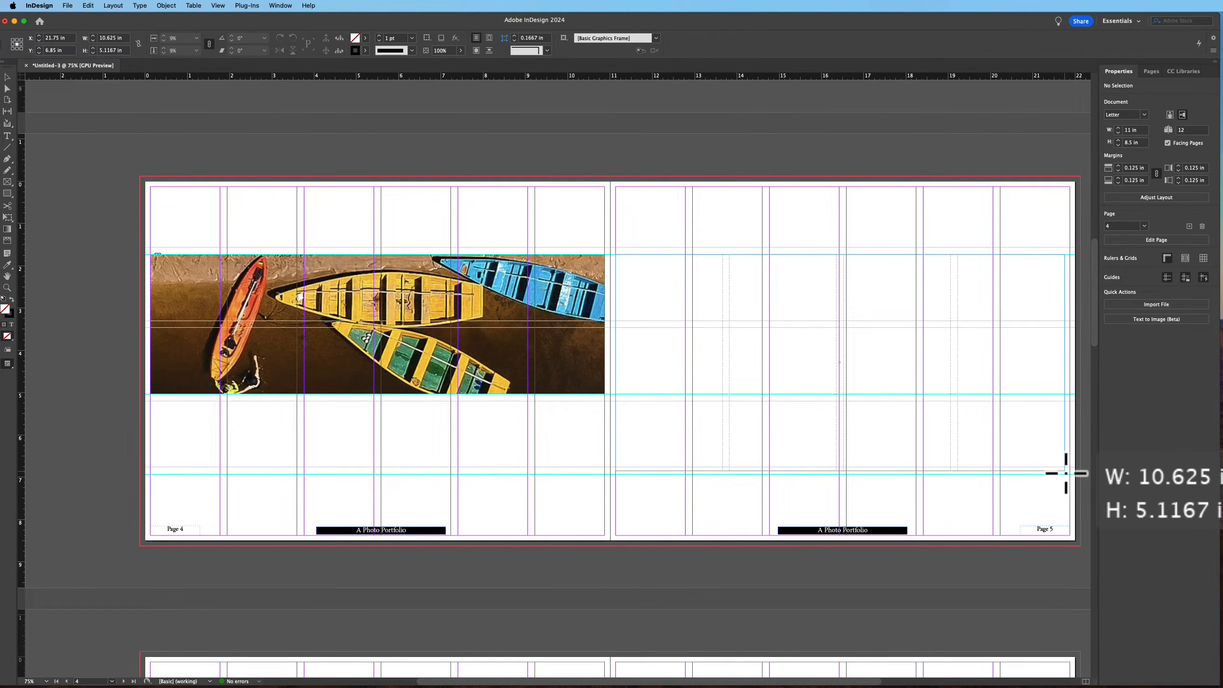
pyautogui.moveTo(1065, 473); pyautogui.dragTo(1061, 471)
pyautogui.press('Right')
pyautogui.press('Left')
pyautogui.press('Left')
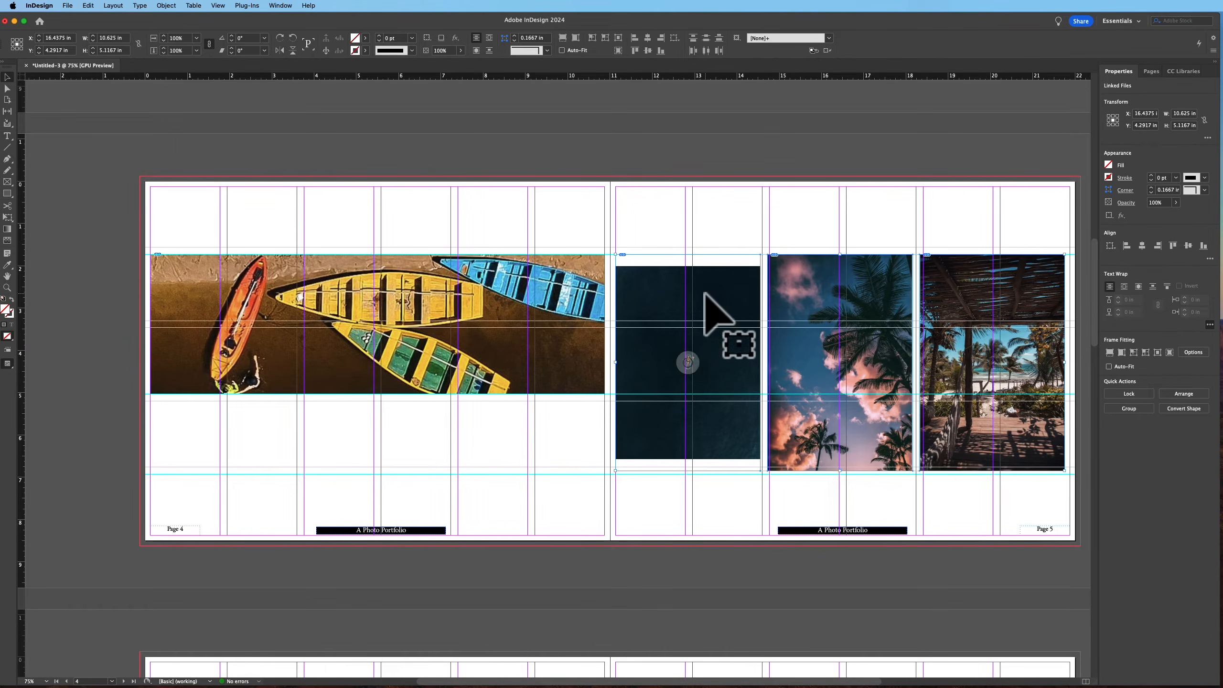
# Fill the three page 5 photos proportionally in their frames and preview the spread
pyautogui.click(1110, 352)
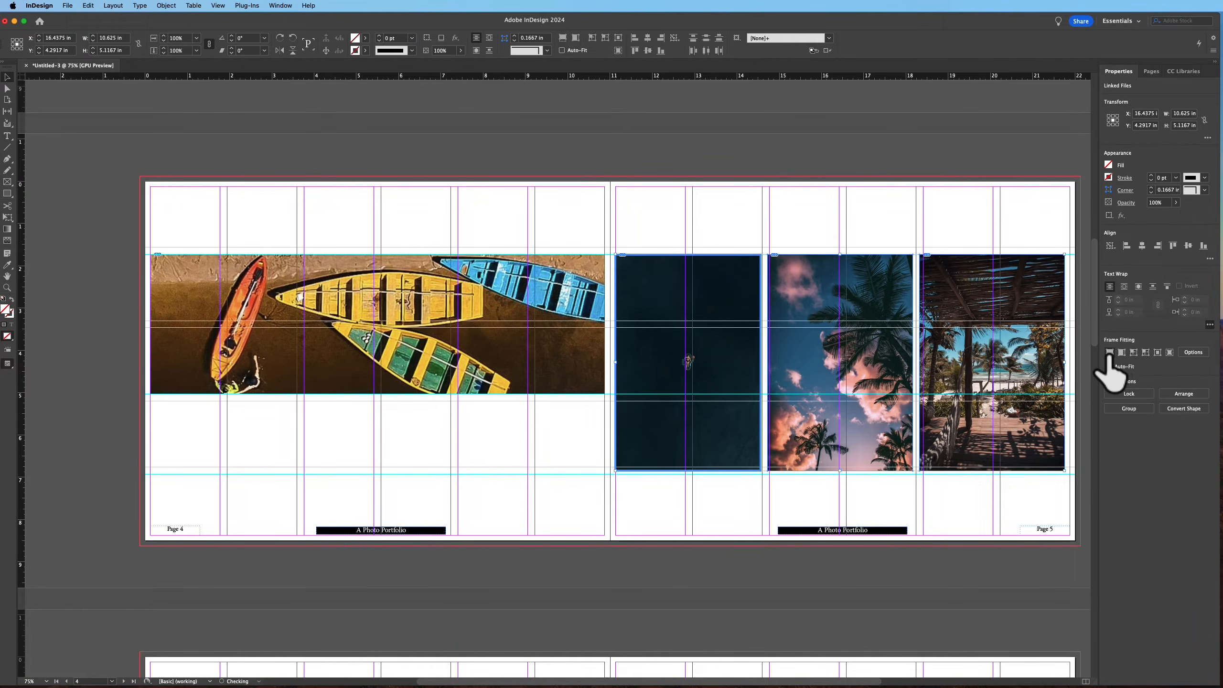
pyautogui.click(929, 193)
pyautogui.press('w')
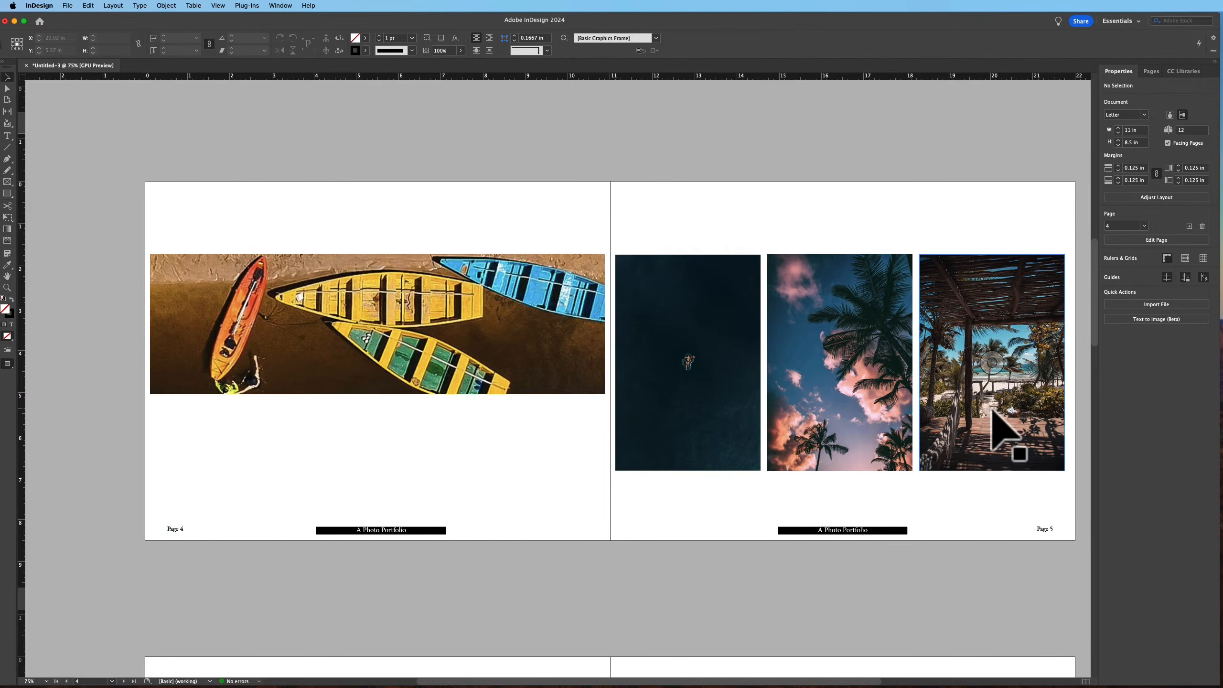
pyautogui.click(716, 296)
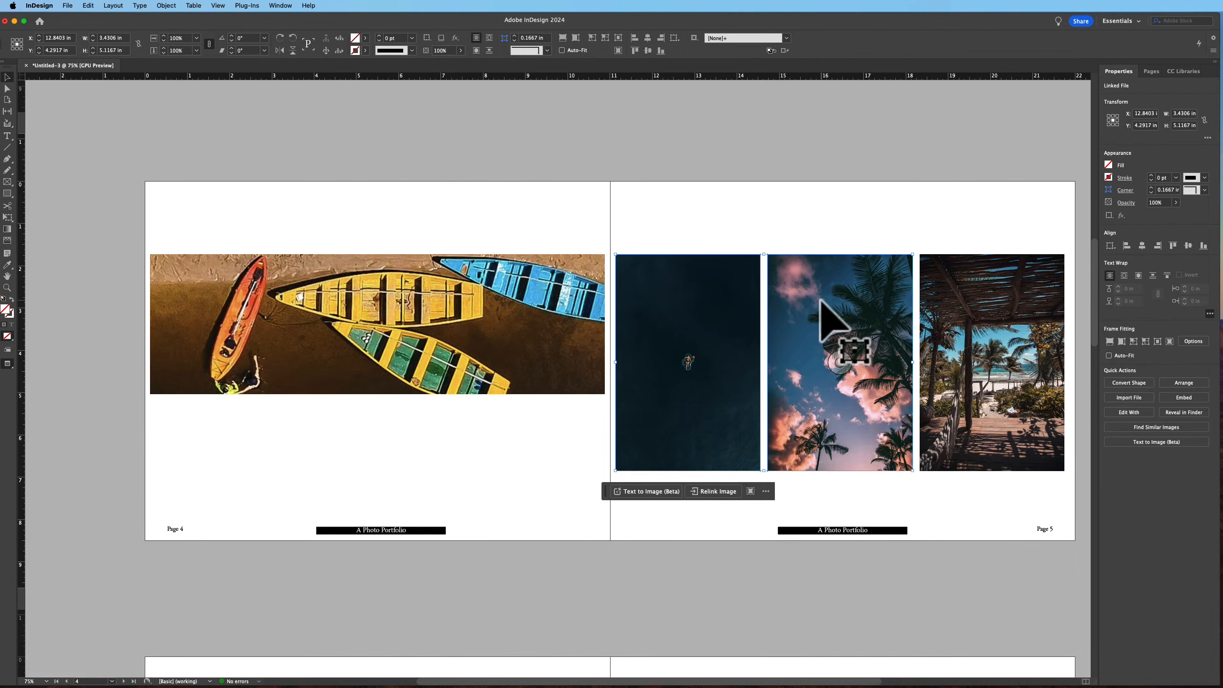
pyautogui.keyDown('shift'); pyautogui.click(947, 331); pyautogui.keyUp('shift')
pyautogui.press('w')
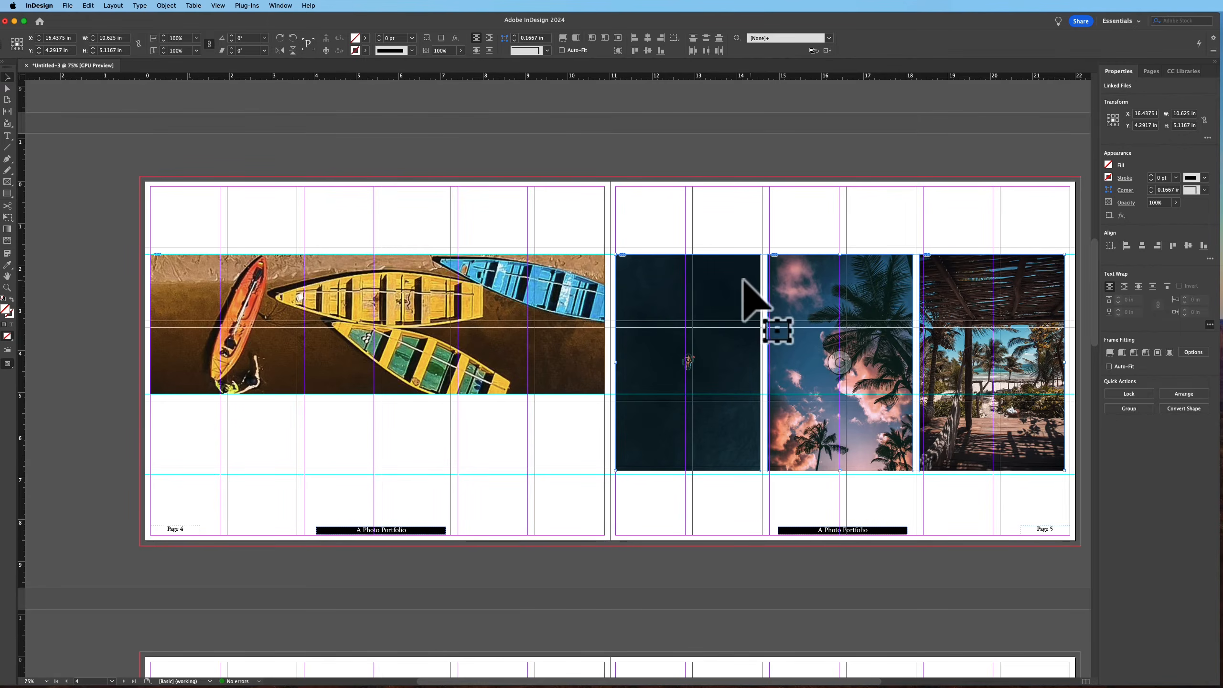
pyautogui.moveTo(649, 280); pyautogui.dragTo(658, 280)
pyautogui.press('super+z')
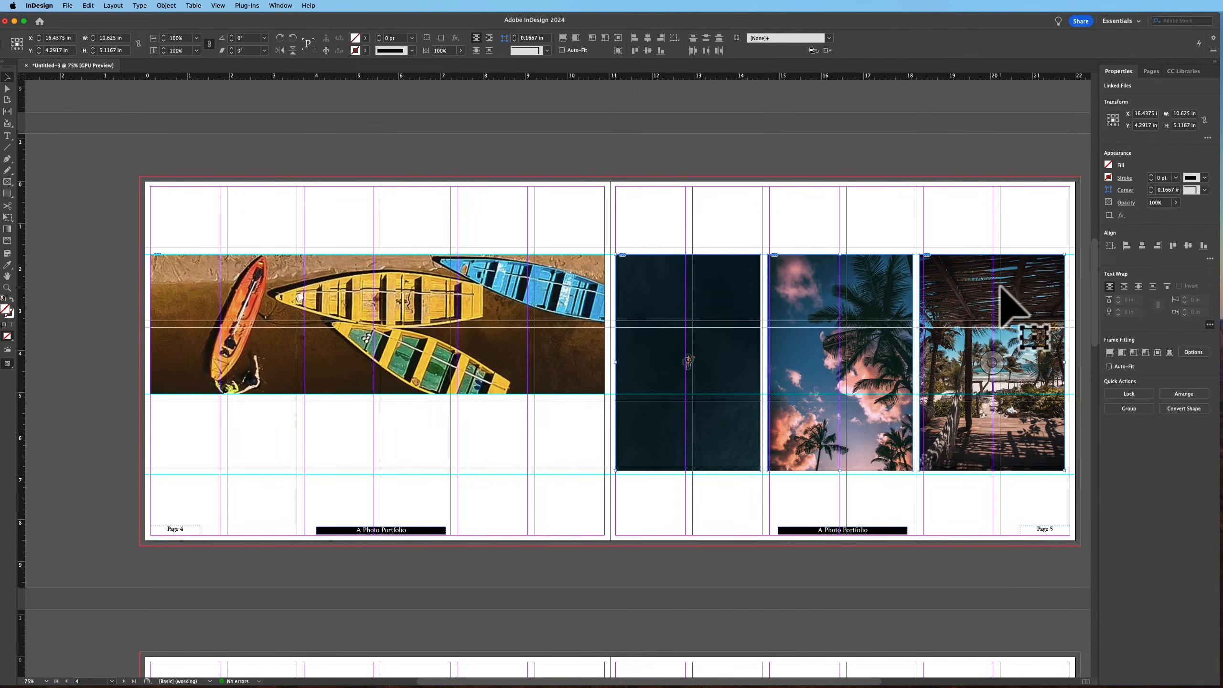
# Move the third page 5 photo frame slightly to the right
pyautogui.moveTo(978, 289); pyautogui.dragTo(961, 290)
pyautogui.click(970, 195)
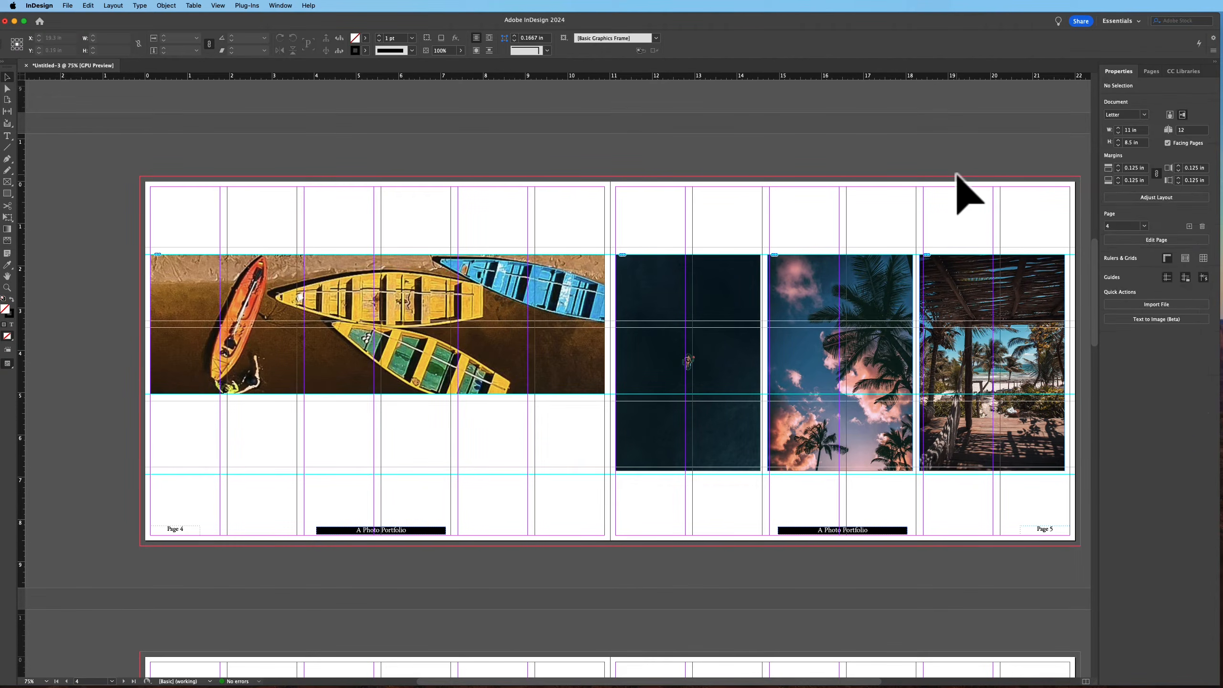
pyautogui.click(943, 293)
pyautogui.click(953, 227)
pyautogui.click(944, 296)
pyautogui.moveTo(944, 294); pyautogui.dragTo(950, 298)
# Widen the middle page 5 frame to about 3.51 in, fill its photo proportionally, and preview the spread
pyautogui.click(881, 291)
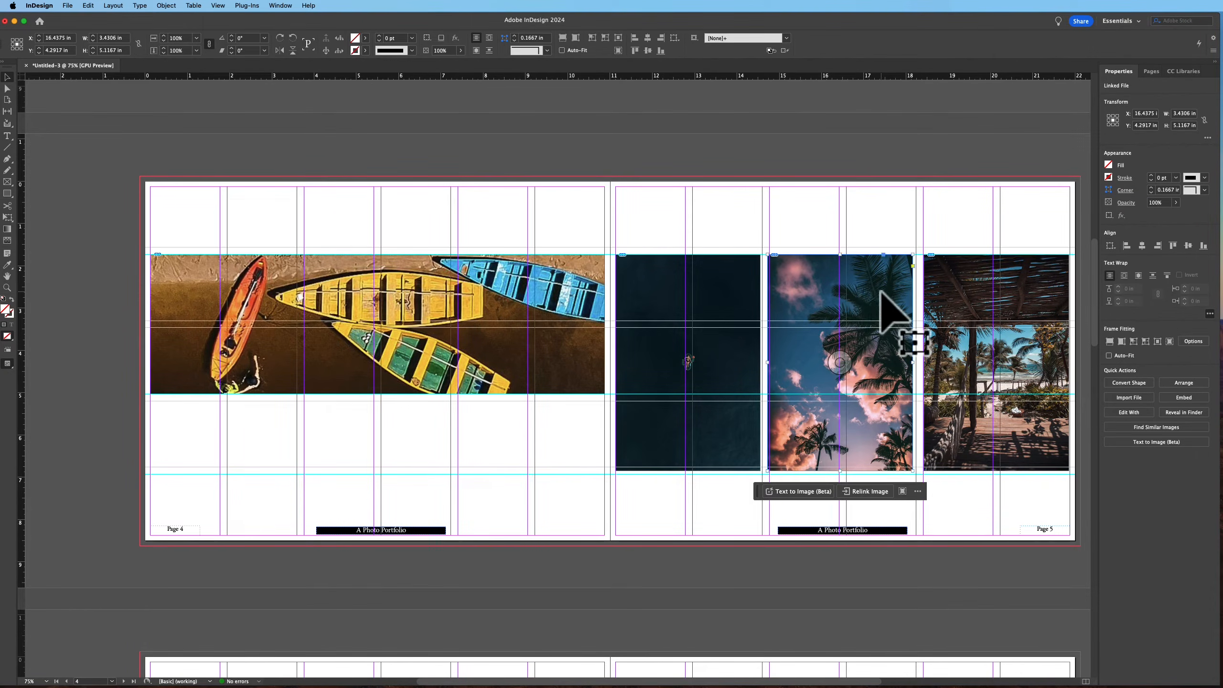
pyautogui.moveTo(913, 363); pyautogui.dragTo(916, 364)
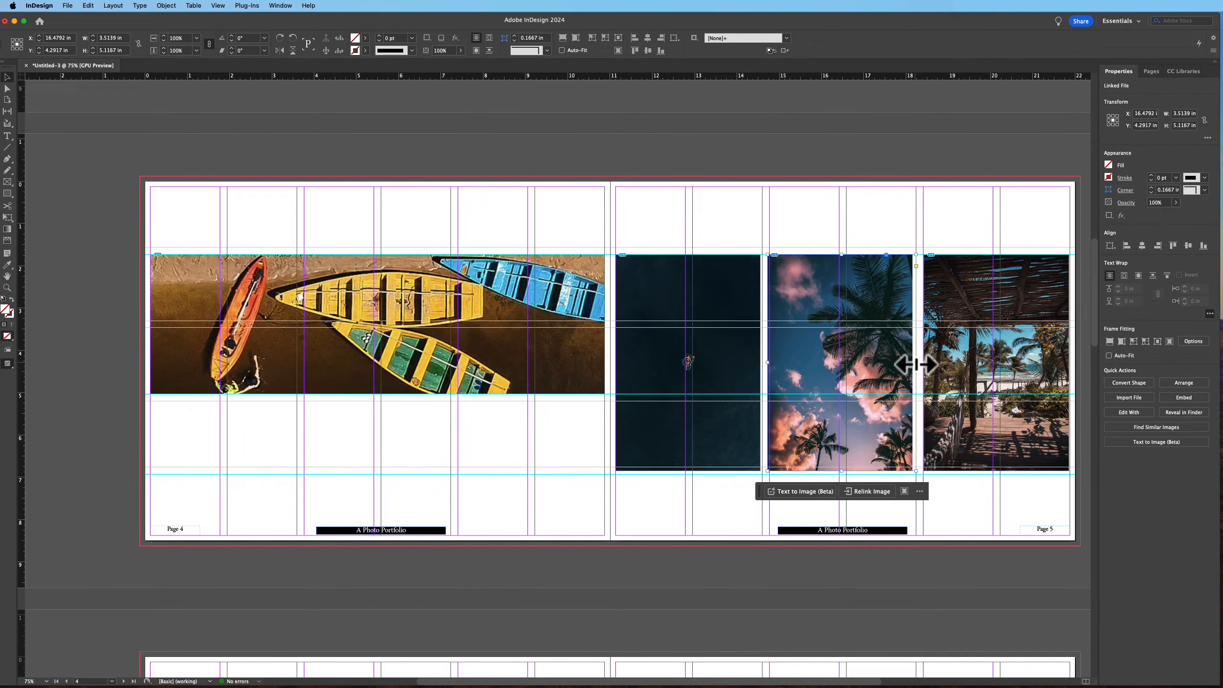
pyautogui.click(1109, 341)
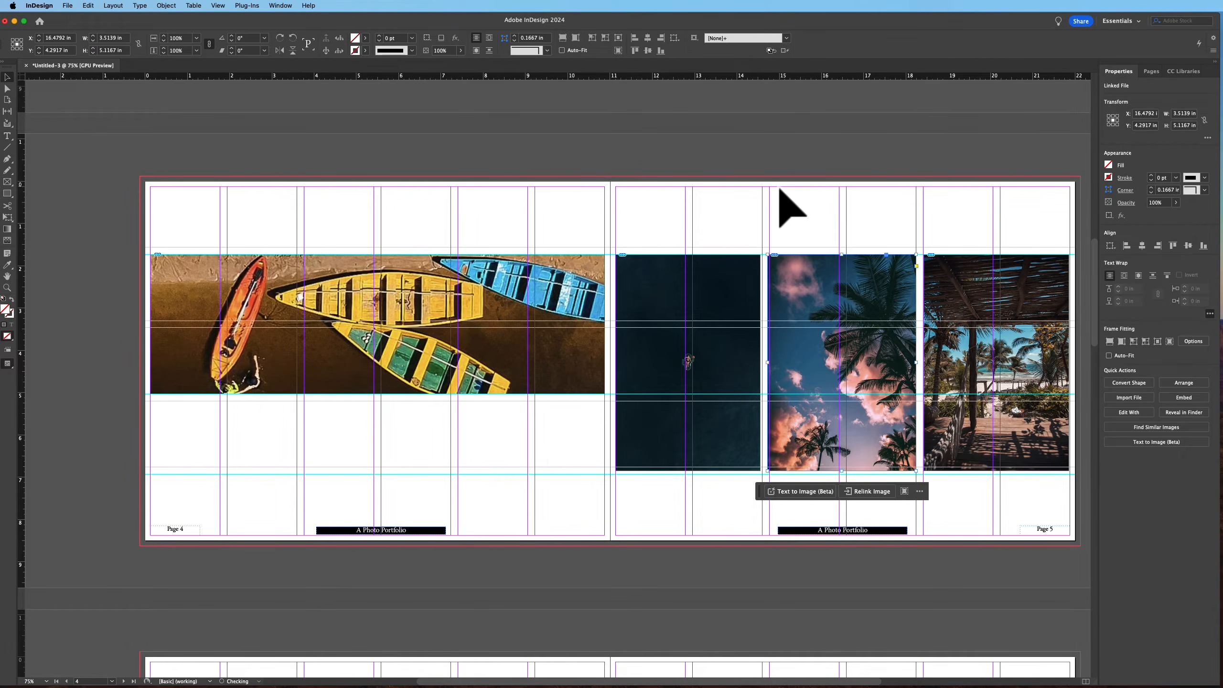
pyautogui.click(786, 156)
pyautogui.press('w')
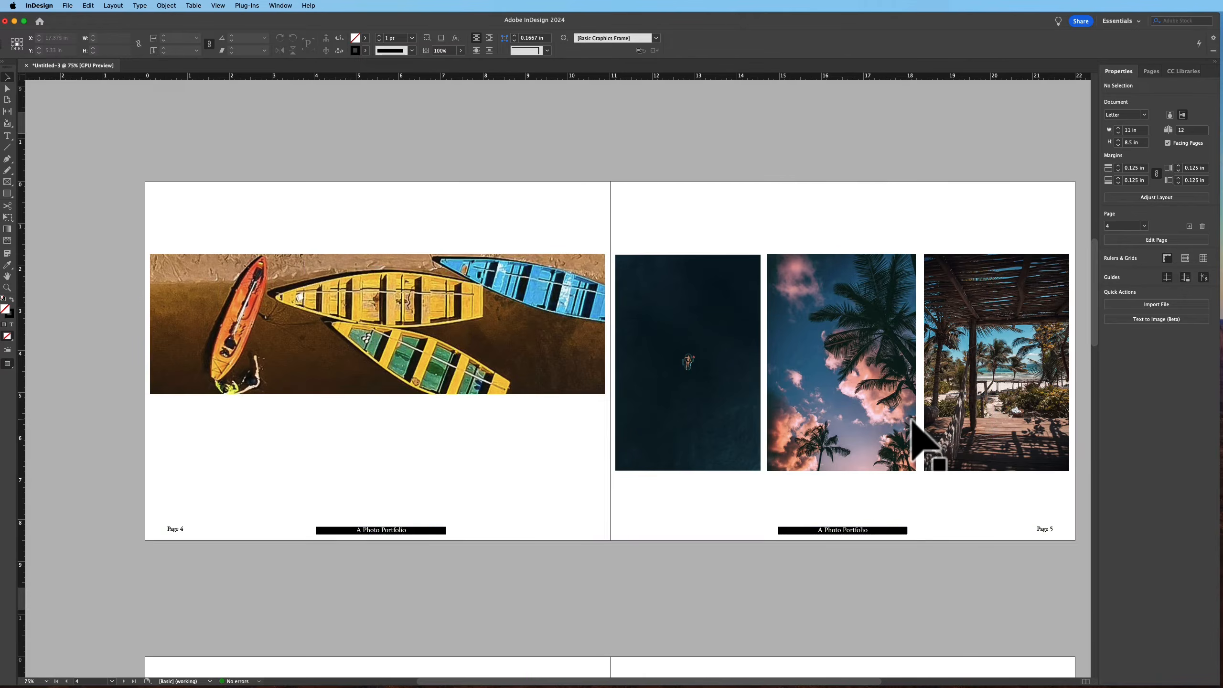
pyautogui.press('w')
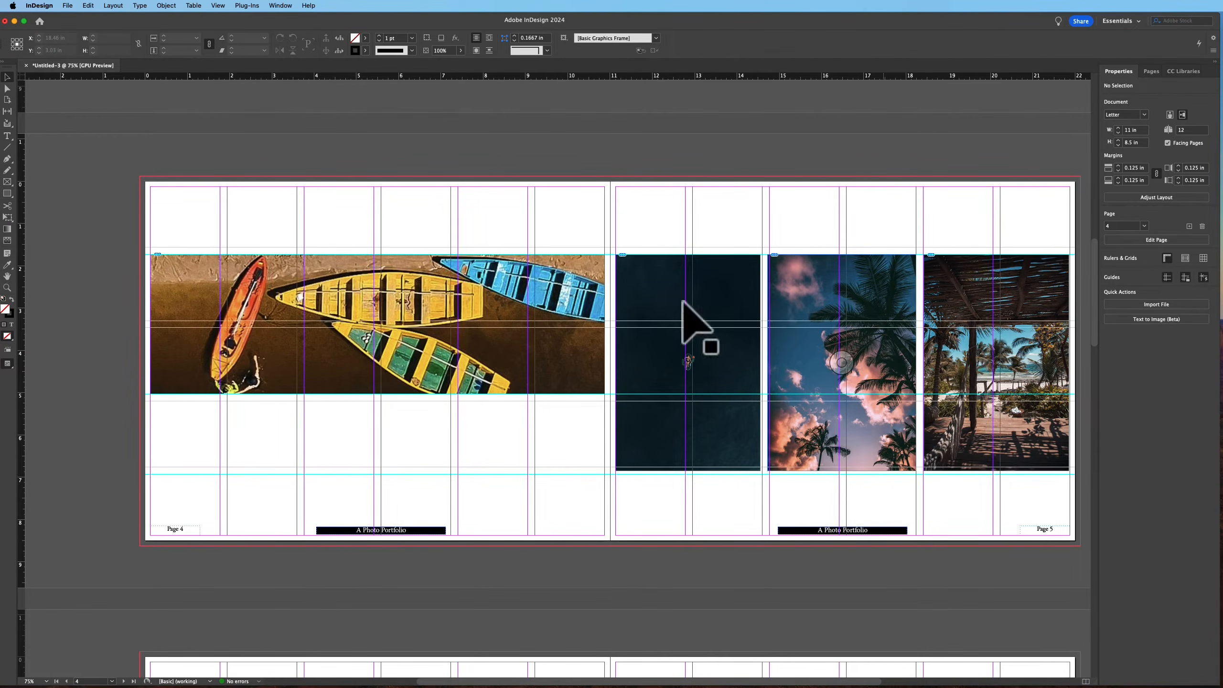
# Draw a frame about 1.65 × 1.57 in below the boats photo and duplicate it into three evenly spaced frames
pyautogui.click(8, 182)
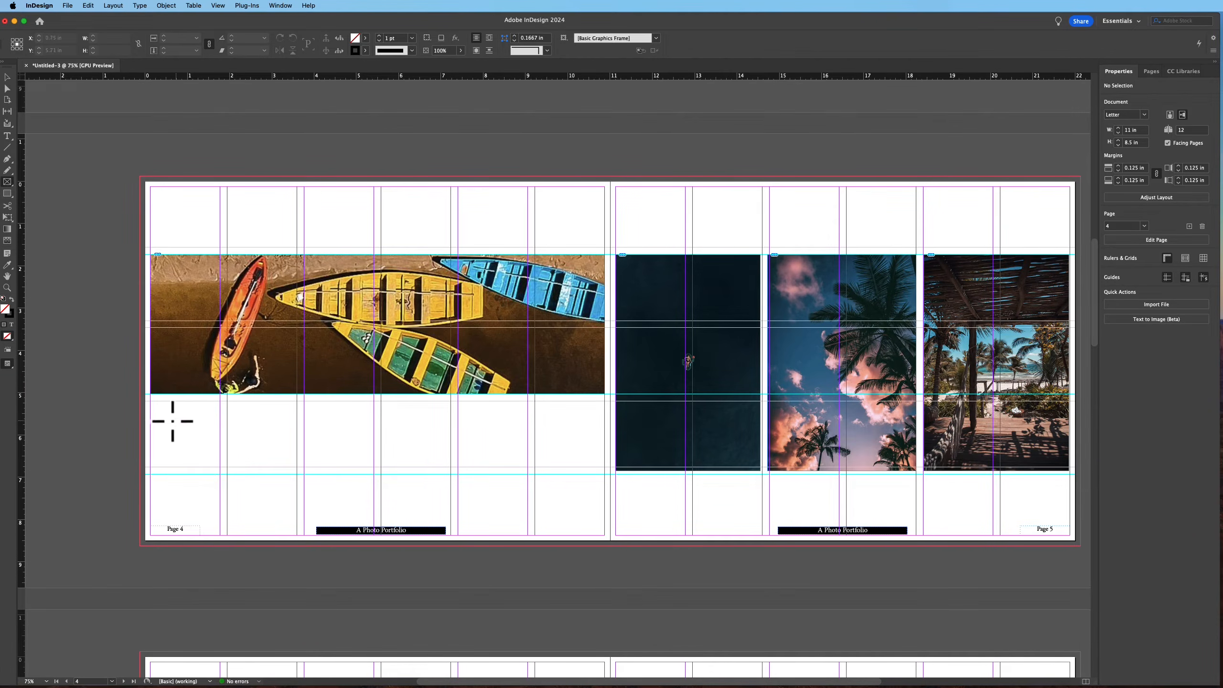
pyautogui.moveTo(227, 401); pyautogui.dragTo(297, 468)
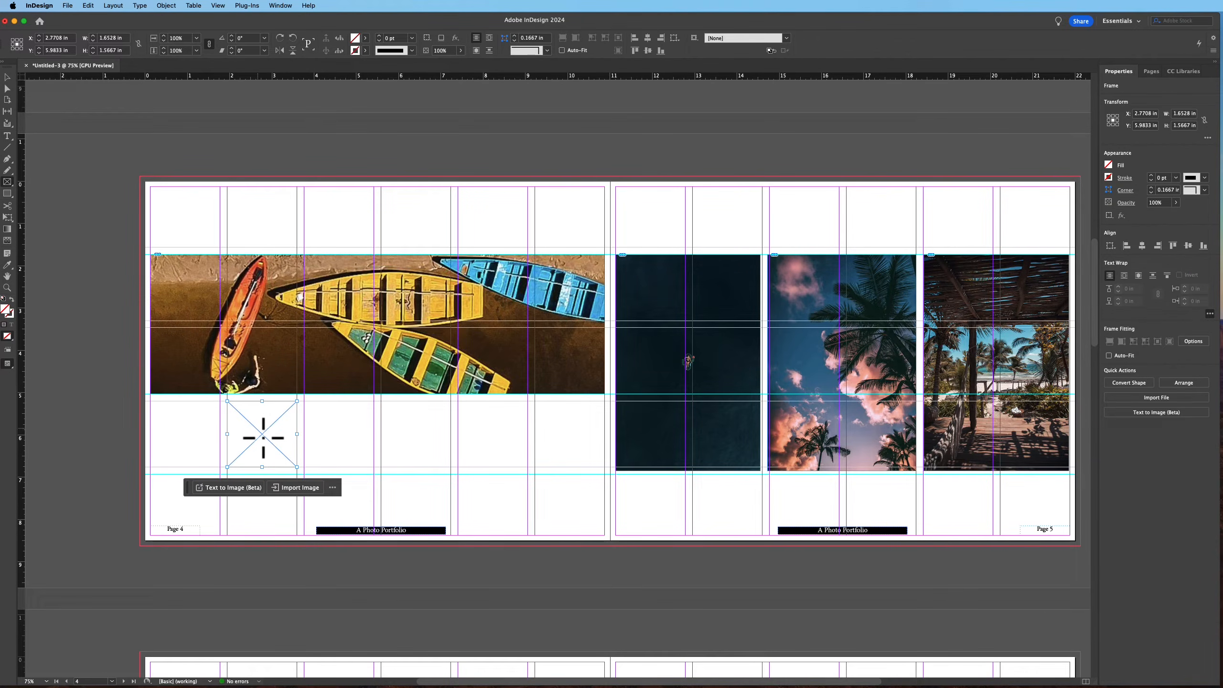
pyautogui.moveTo(269, 455); pyautogui.dragTo(566, 439)
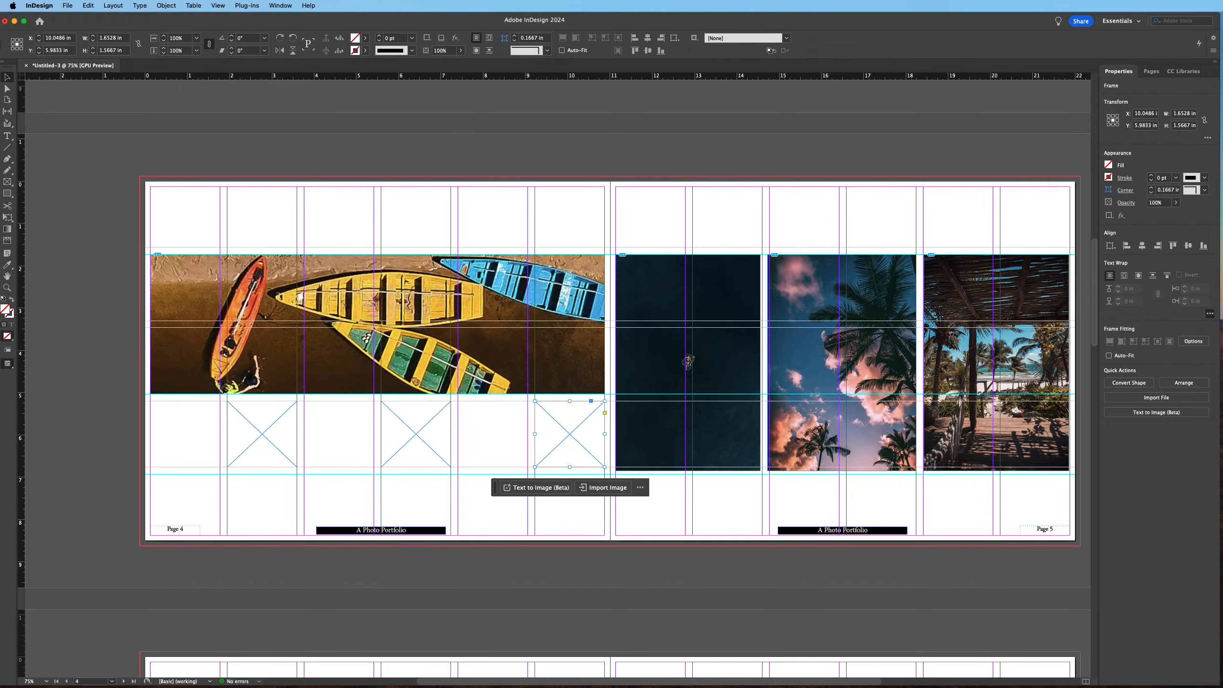
# Place three more photos into the three small frames on page 4
pyautogui.press('super+d')
pyautogui.click(575, 449)
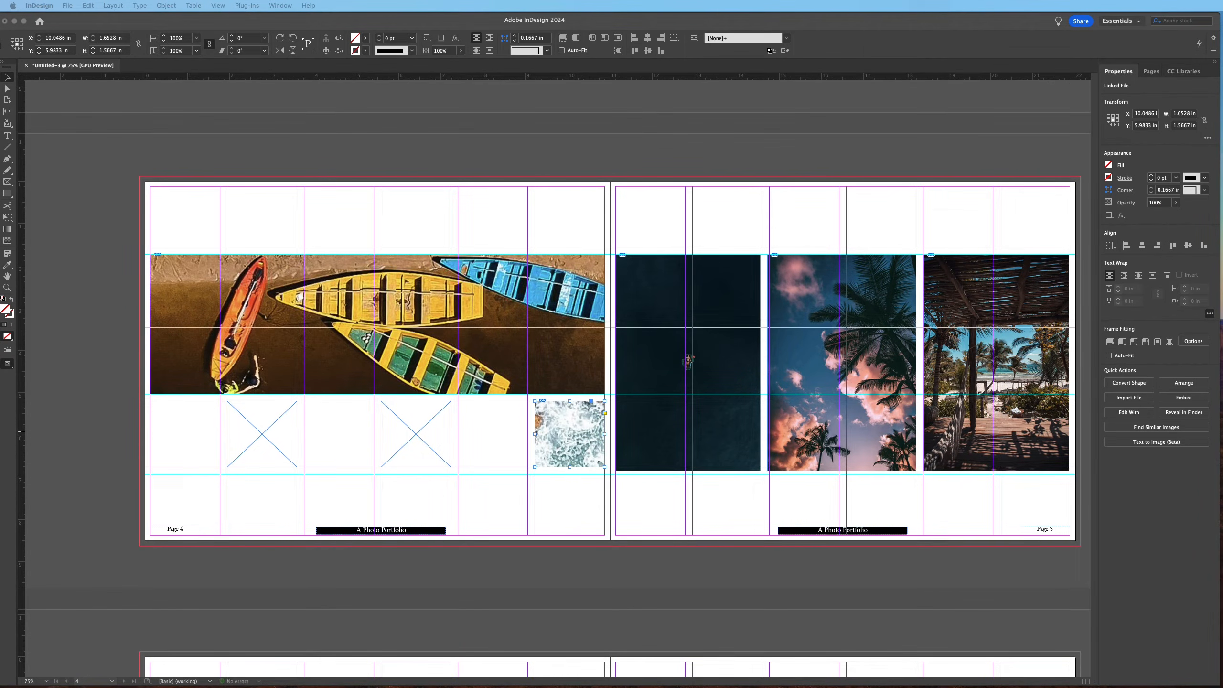
pyautogui.click(413, 444)
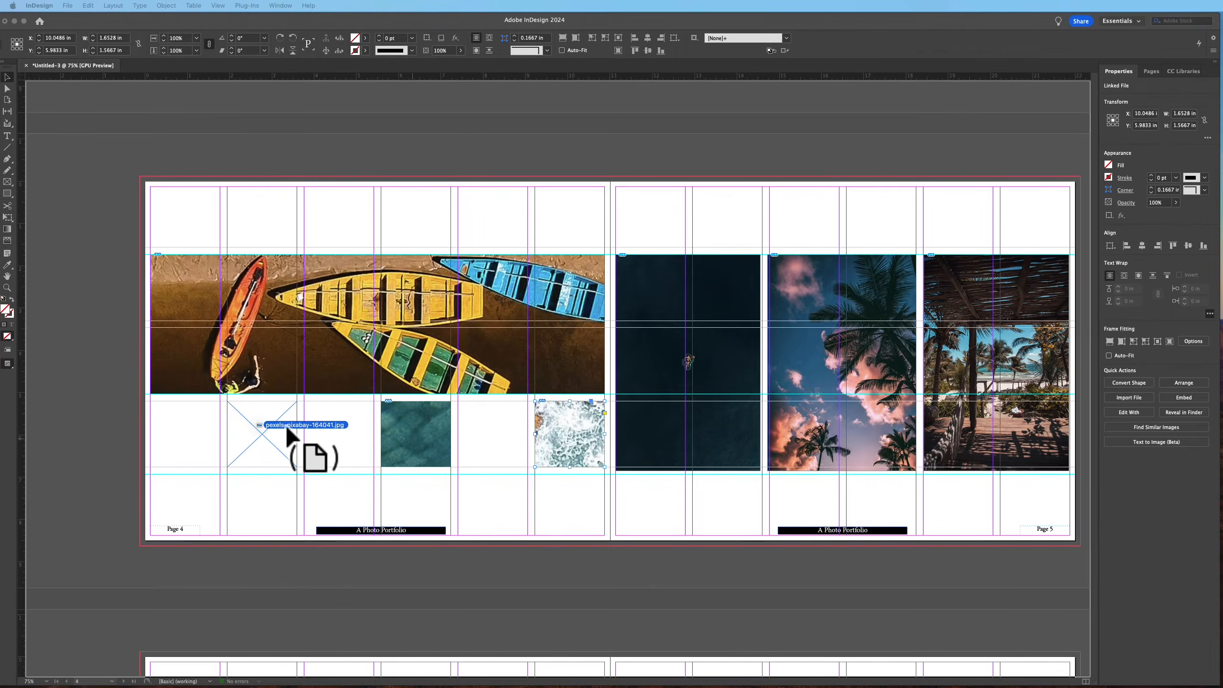
pyautogui.click(293, 446)
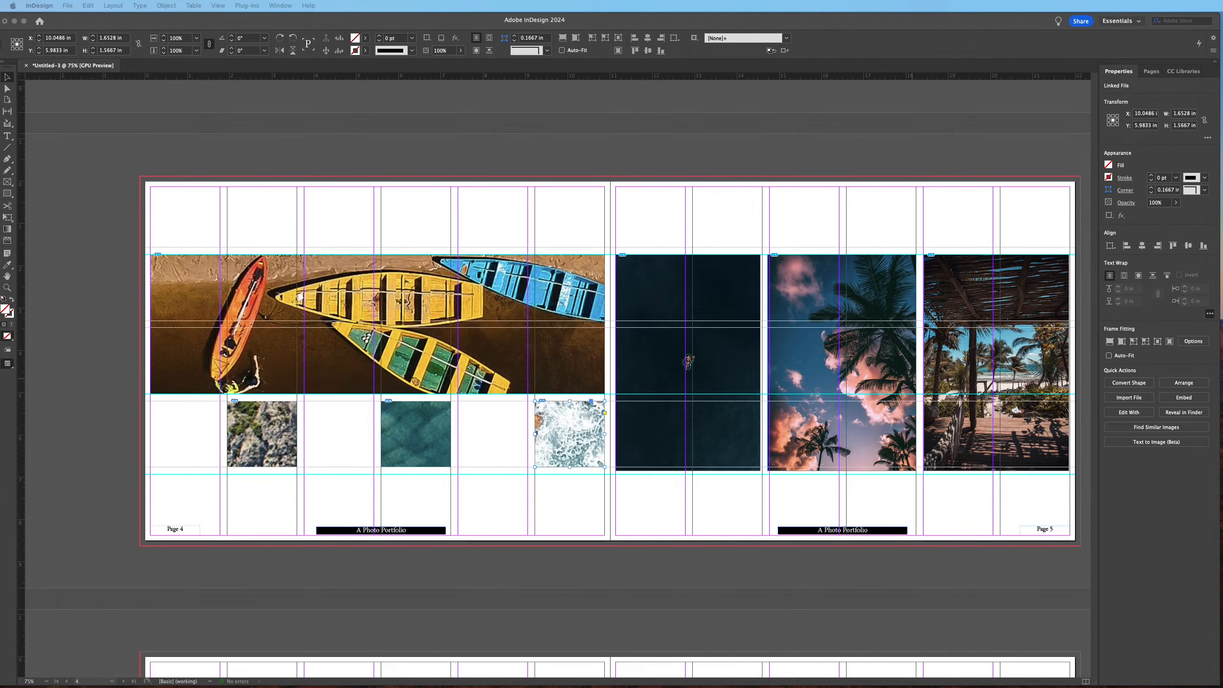
# Fill each of the three small page 4 photos proportionally in its frame
pyautogui.click(1109, 343)
pyautogui.click(288, 456)
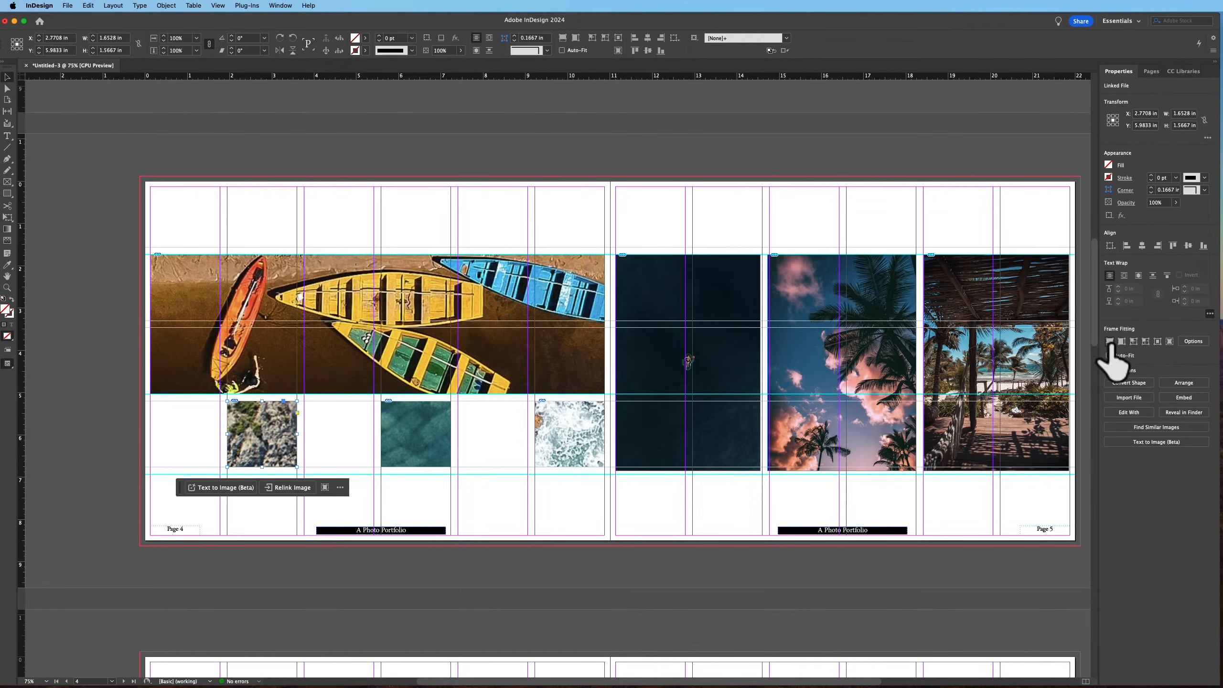
pyautogui.click(1109, 342)
pyautogui.click(445, 446)
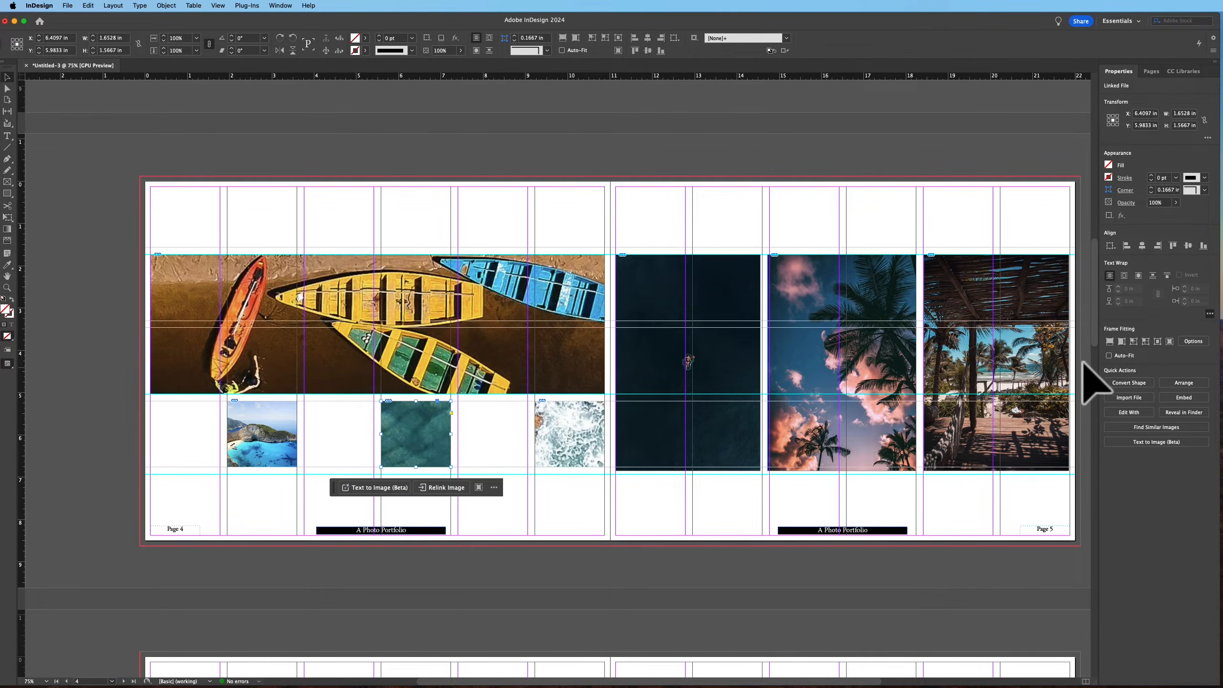
pyautogui.click(1108, 343)
pyautogui.click(585, 455)
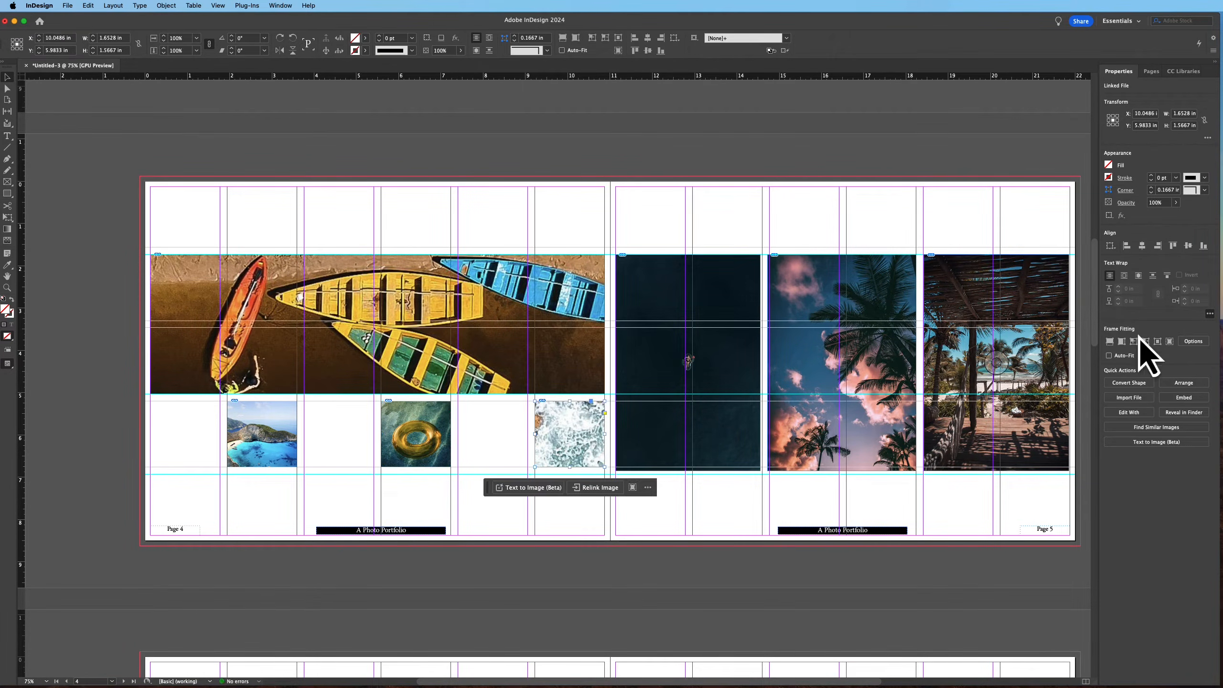
pyautogui.click(1109, 342)
# Move the first small page 4 photo left to the page margin
pyautogui.press('w')
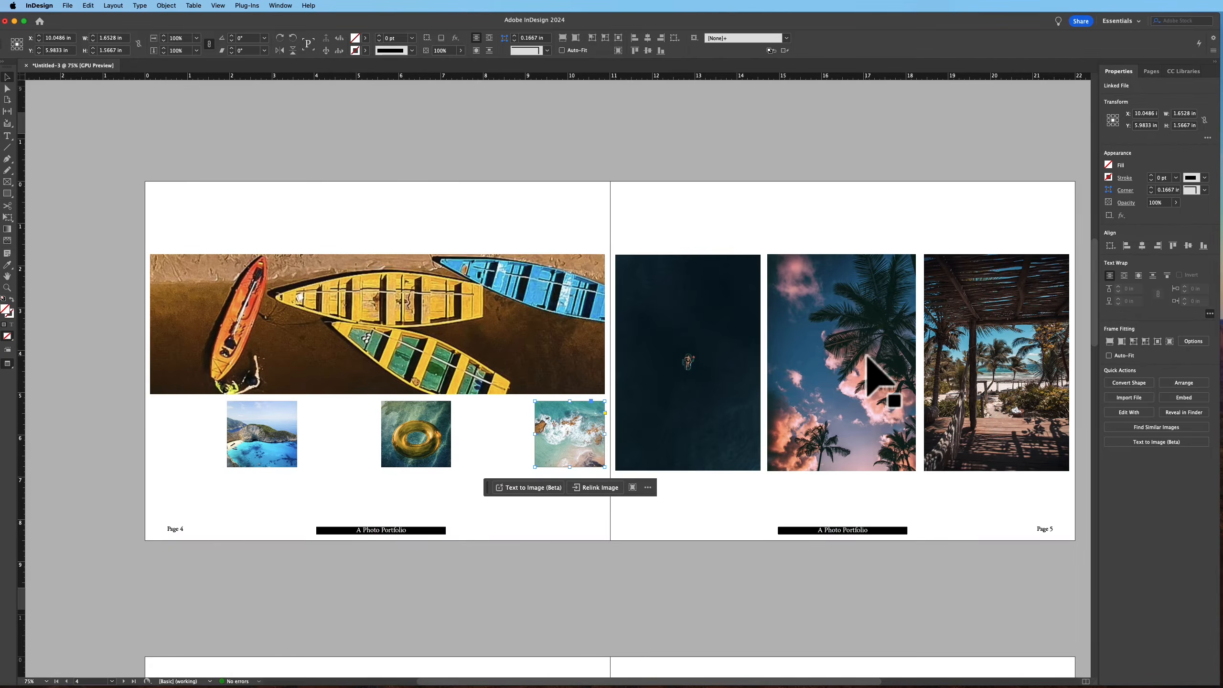
pyautogui.click(252, 428)
pyautogui.press('w')
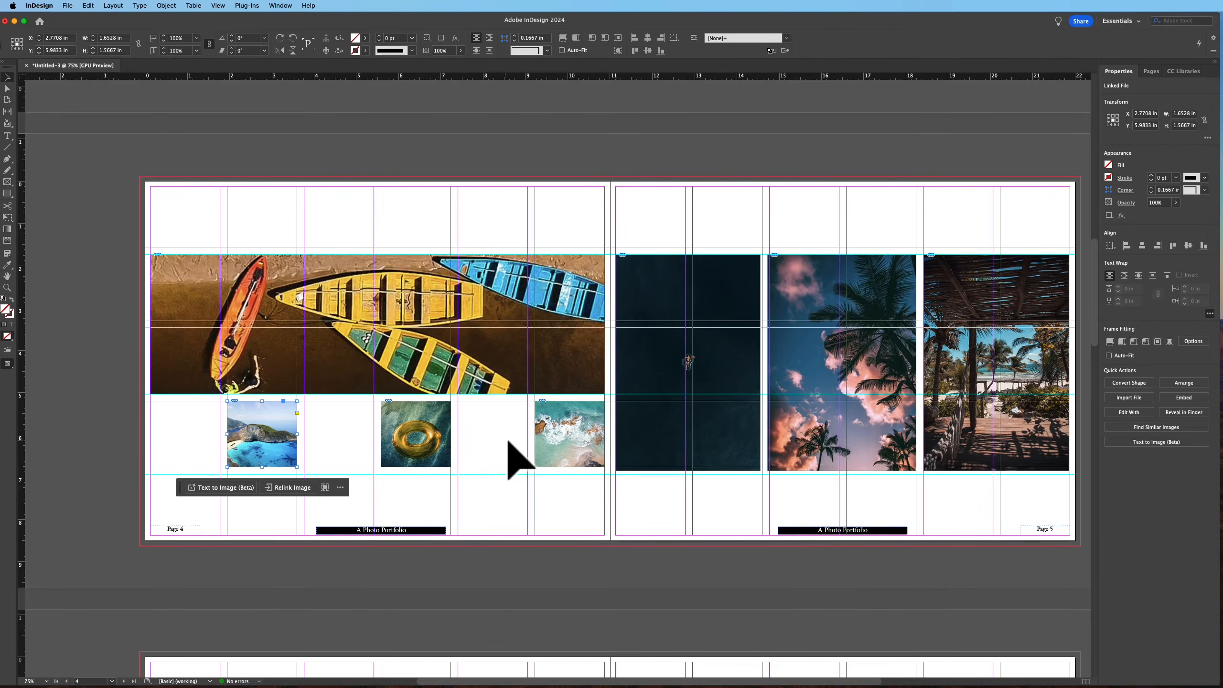
pyautogui.moveTo(245, 415); pyautogui.dragTo(175, 418)
# Draw a text frame beside the first small photo on page 4 and fill it with placeholder text
pyautogui.click(7, 136)
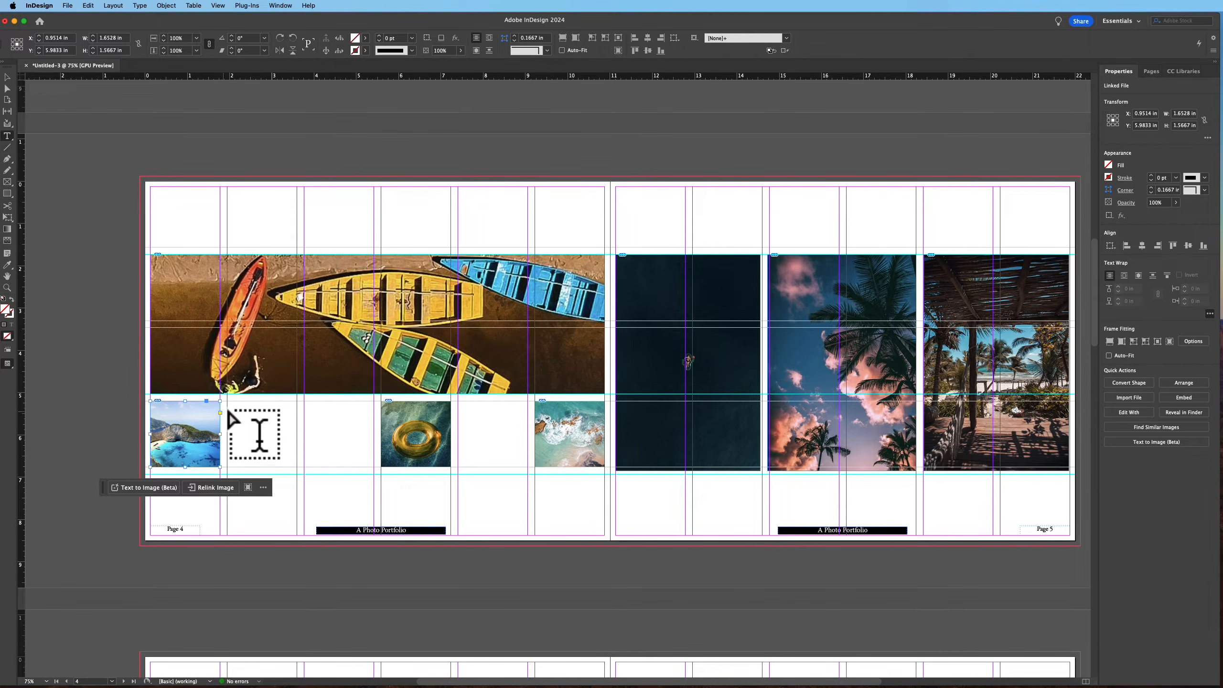
pyautogui.moveTo(228, 401); pyautogui.dragTo(375, 472)
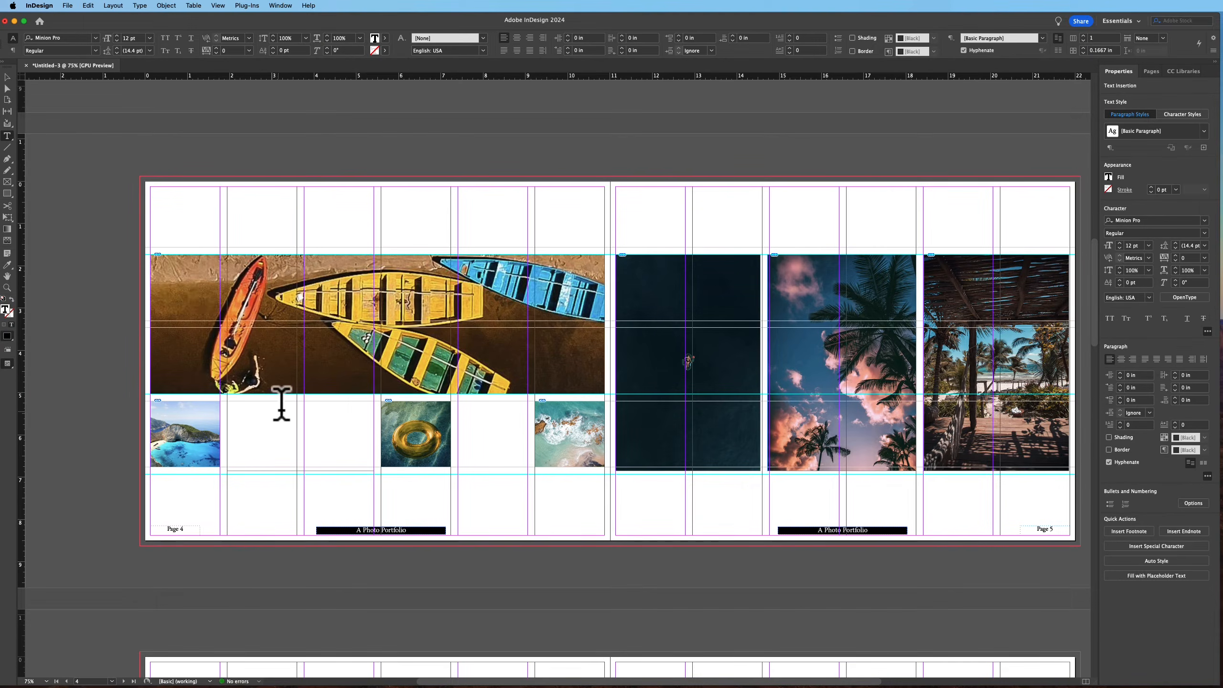
pyautogui.rightClick(273, 415)
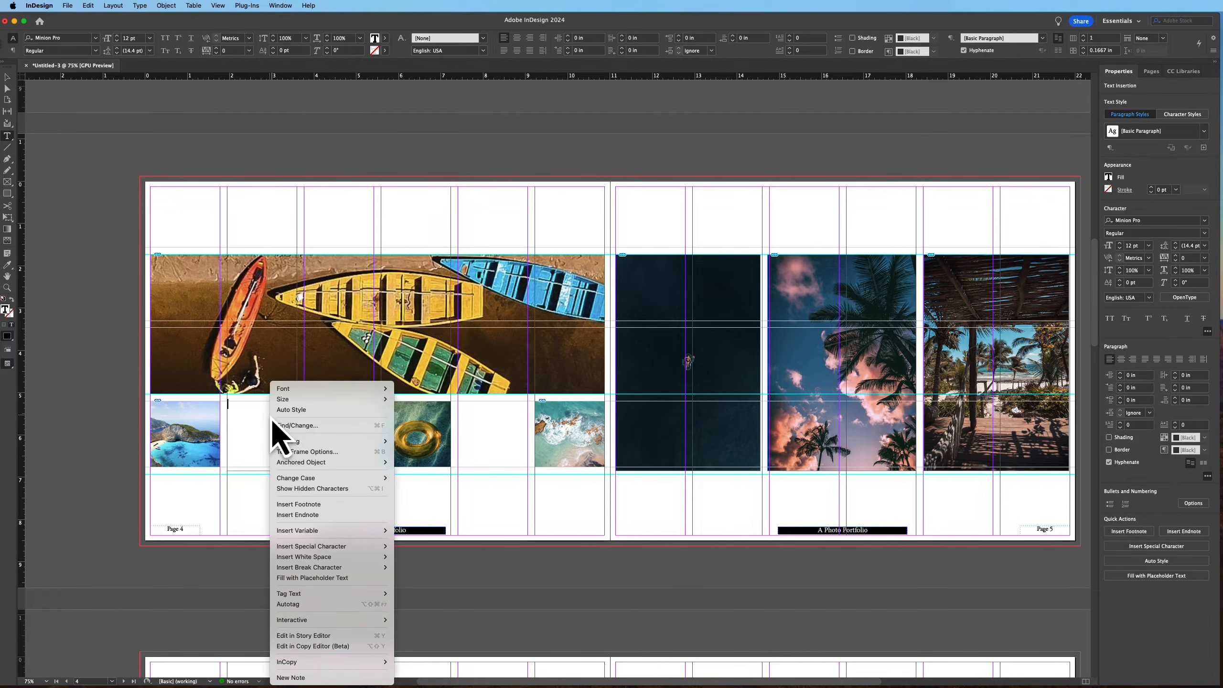
pyautogui.click(352, 579)
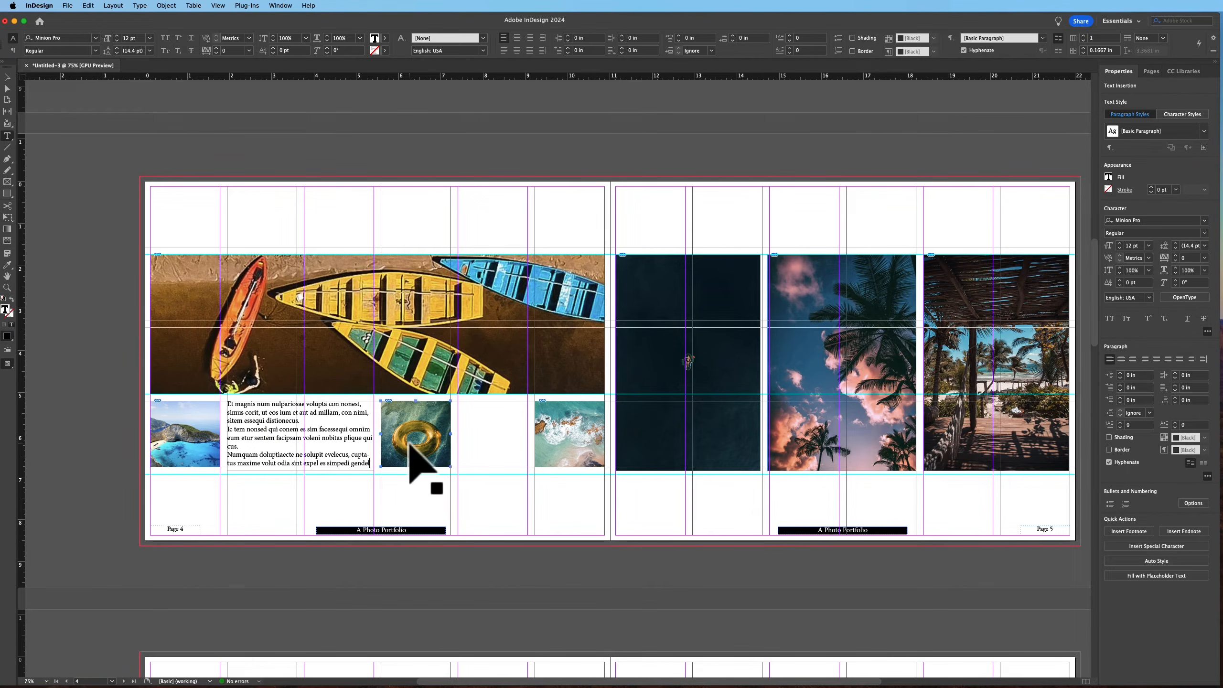
# Set the placeholder text on page 4 to the Adobe Garamond Pro Regular font
pyautogui.press('super+a')
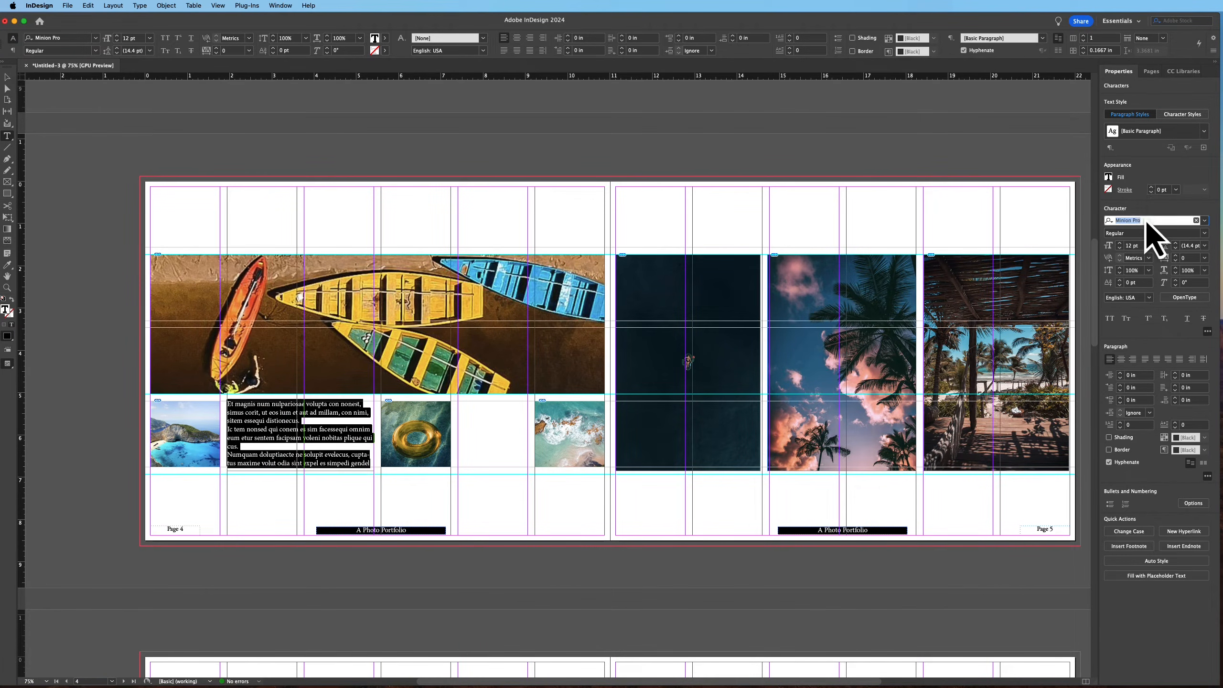
pyautogui.write('adobe')
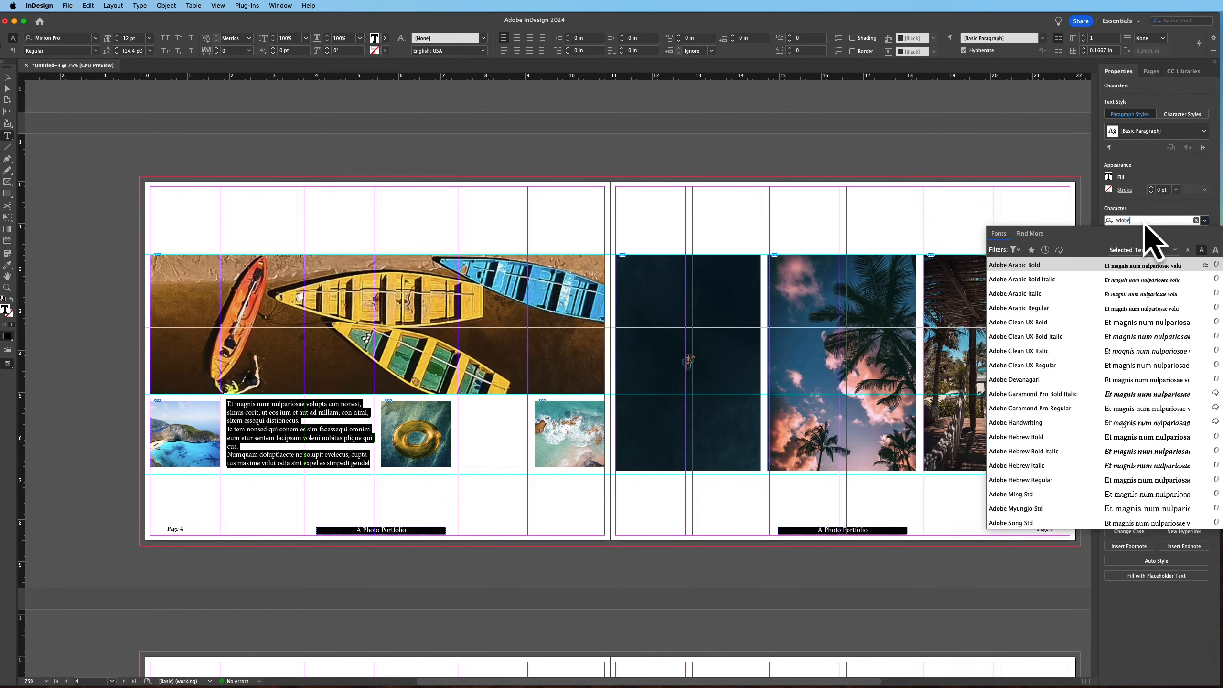
pyautogui.click(1059, 409)
pyautogui.click(7, 76)
pyautogui.click(82, 251)
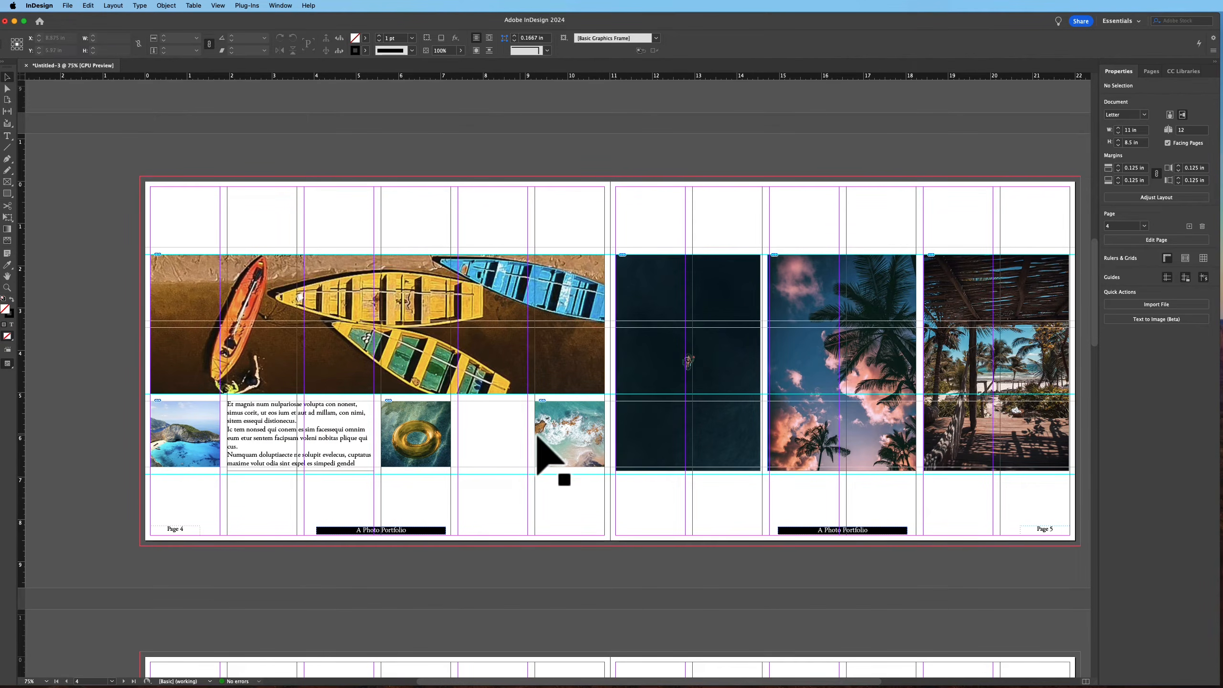
# Duplicate the ring photo frame into the empty slot on page 4 and place a new beach photo in it with Auto-Fit on
pyautogui.click(415, 415)
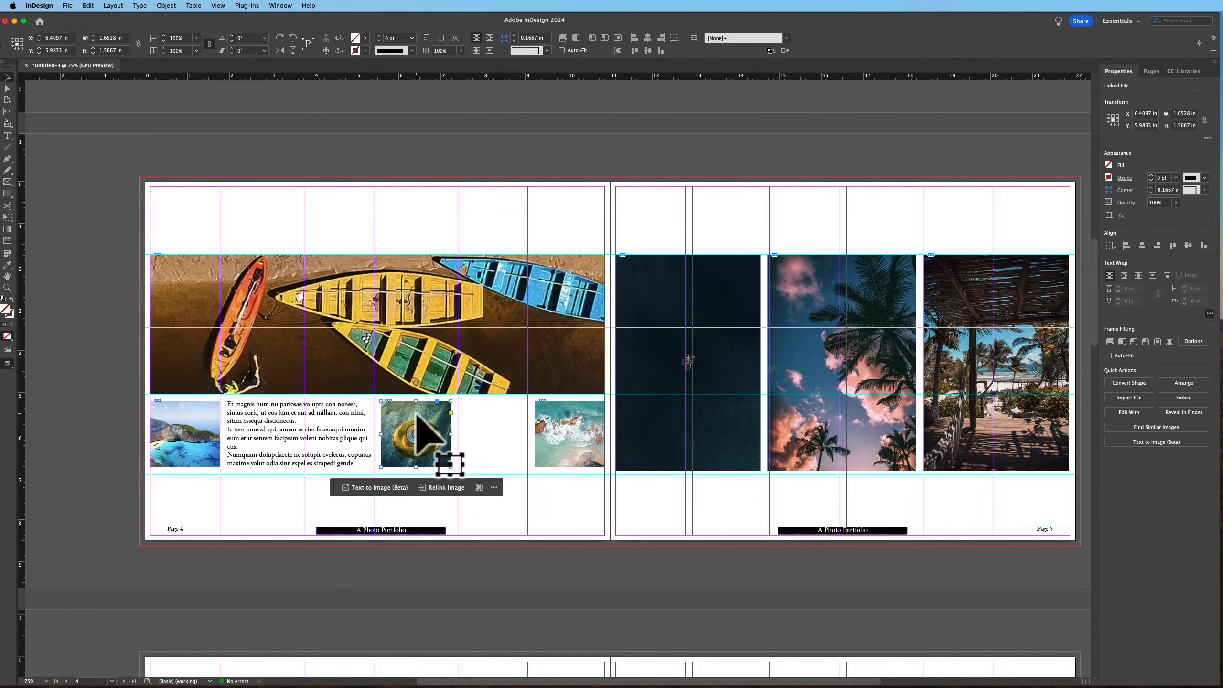
pyautogui.moveTo(417, 417); pyautogui.dragTo(492, 418)
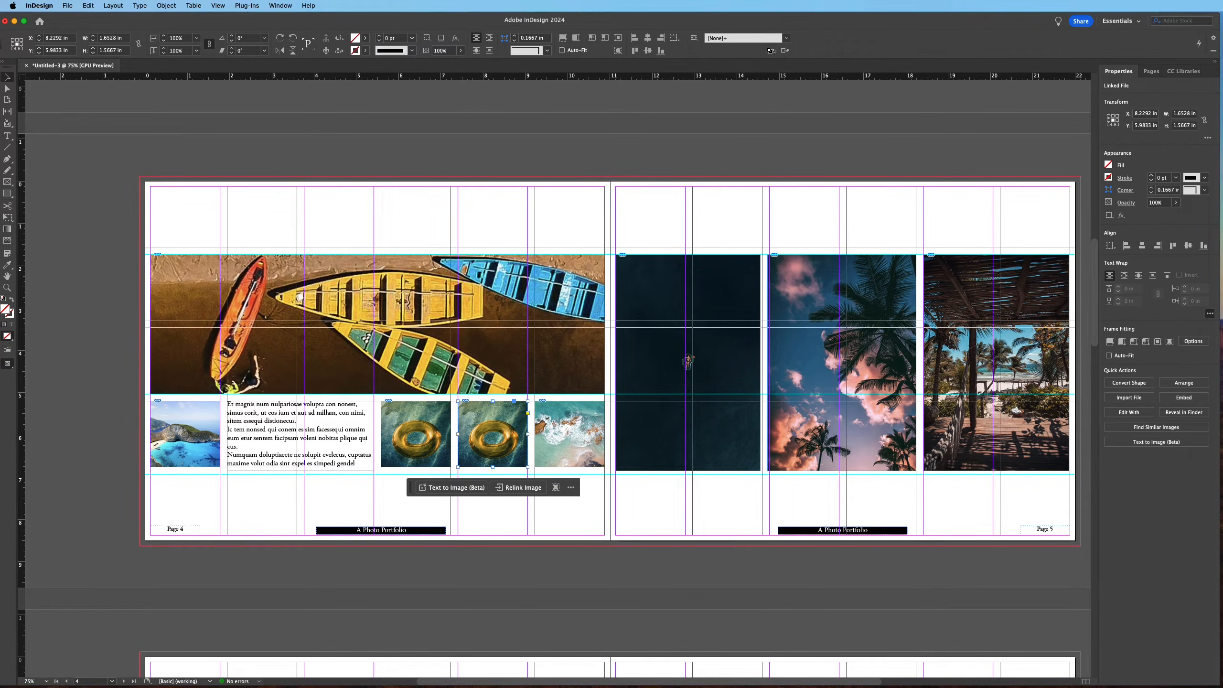
pyautogui.press('super+d')
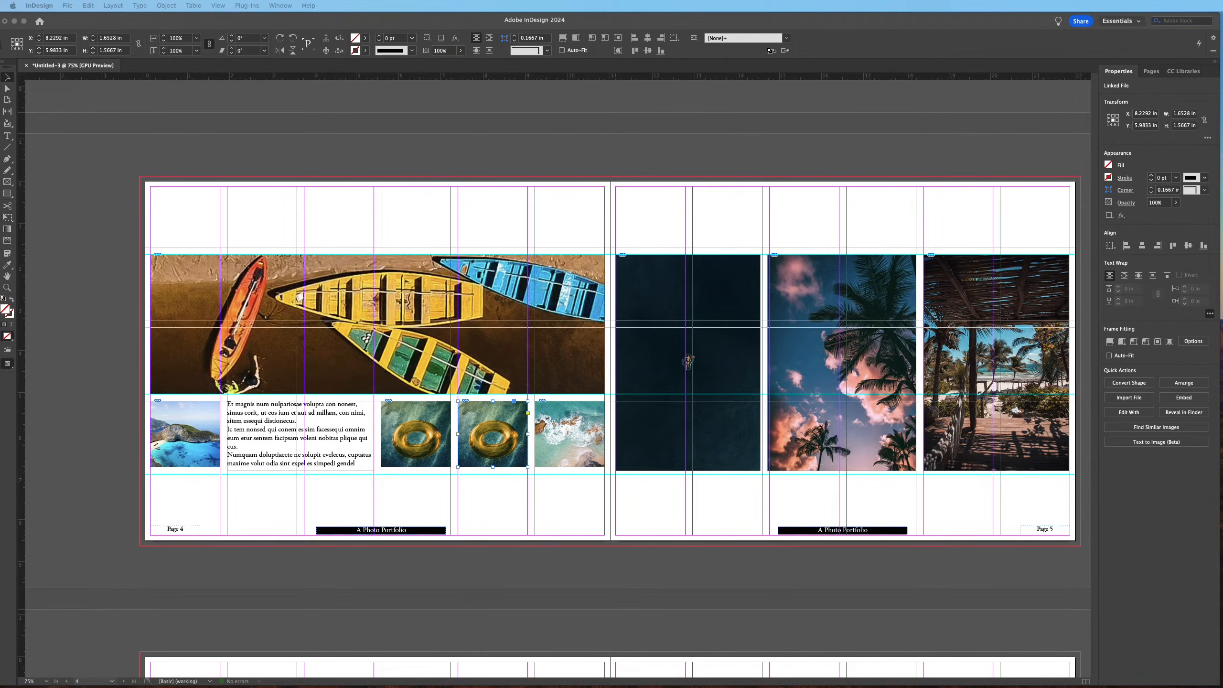
pyautogui.click(491, 418)
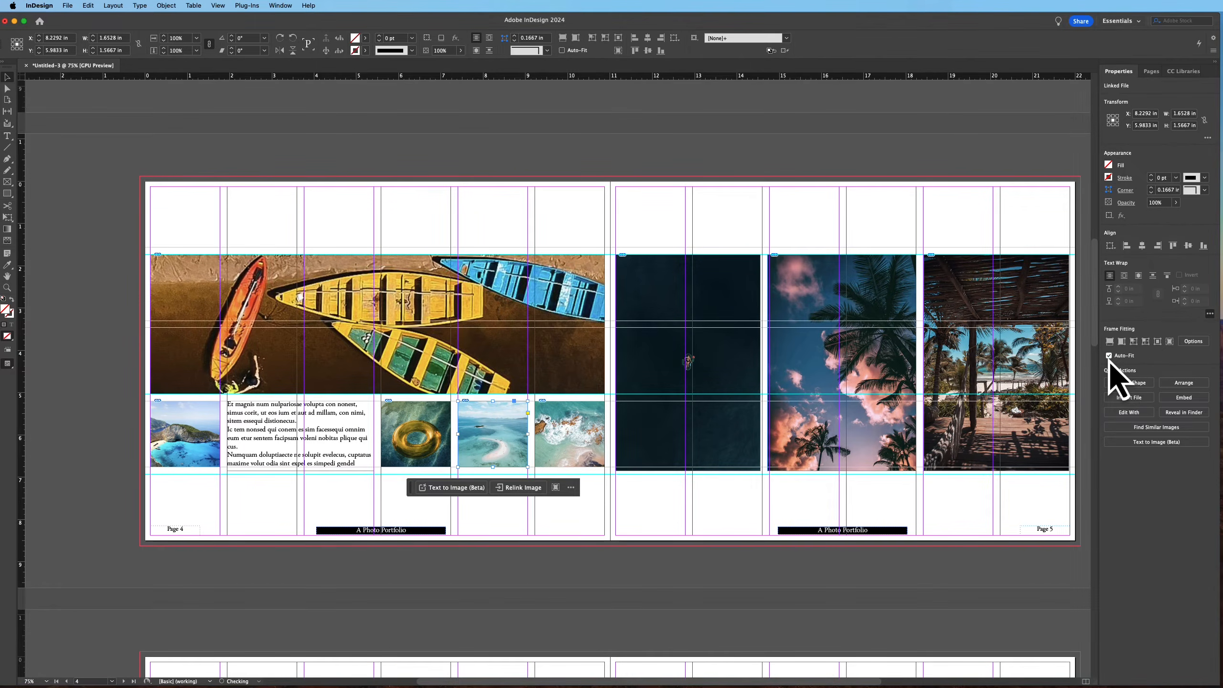
pyautogui.click(1123, 357)
# Preview the page 4–5 spread without guides and frame edges, then return to normal view
pyautogui.press('w')
pyautogui.click(621, 168)
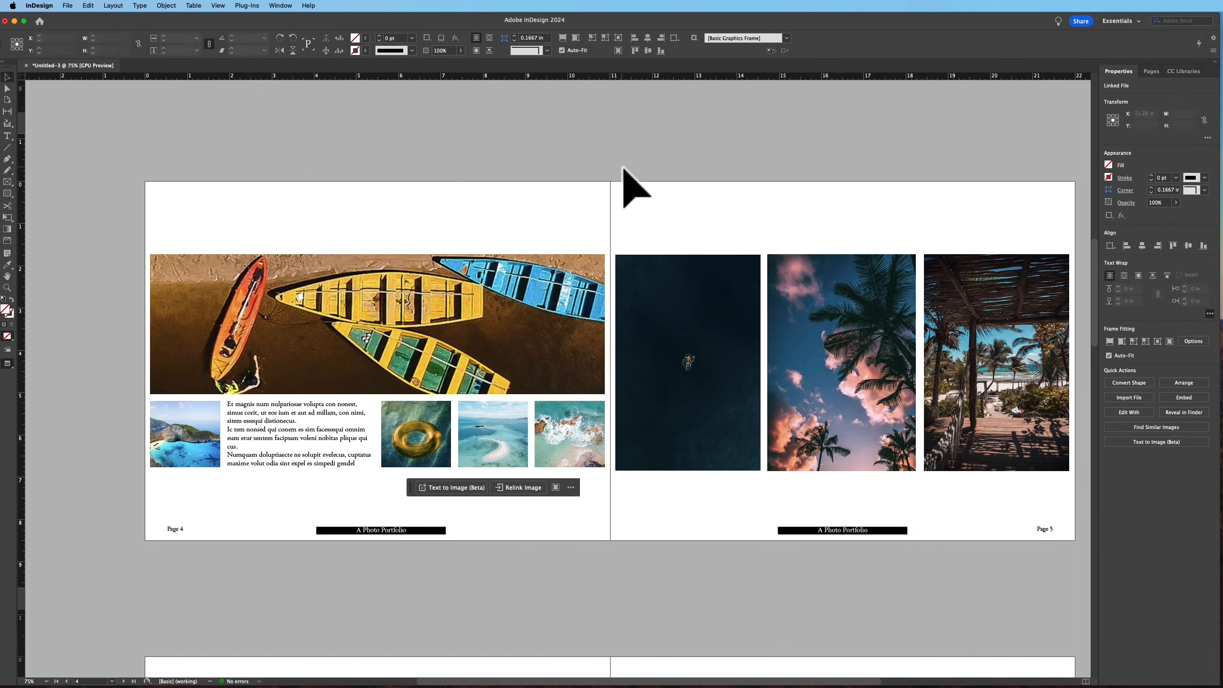
pyautogui.press('w')
# Draw two side-by-side rectangle frames on page 6 across the middle rows, about 7.3 × 5 in and 3.5 × 5 in
pyautogui.moveTo(587, 500); pyautogui.dragTo(580, 177)
pyautogui.moveTo(574, 538); pyautogui.dragTo(543, 353)
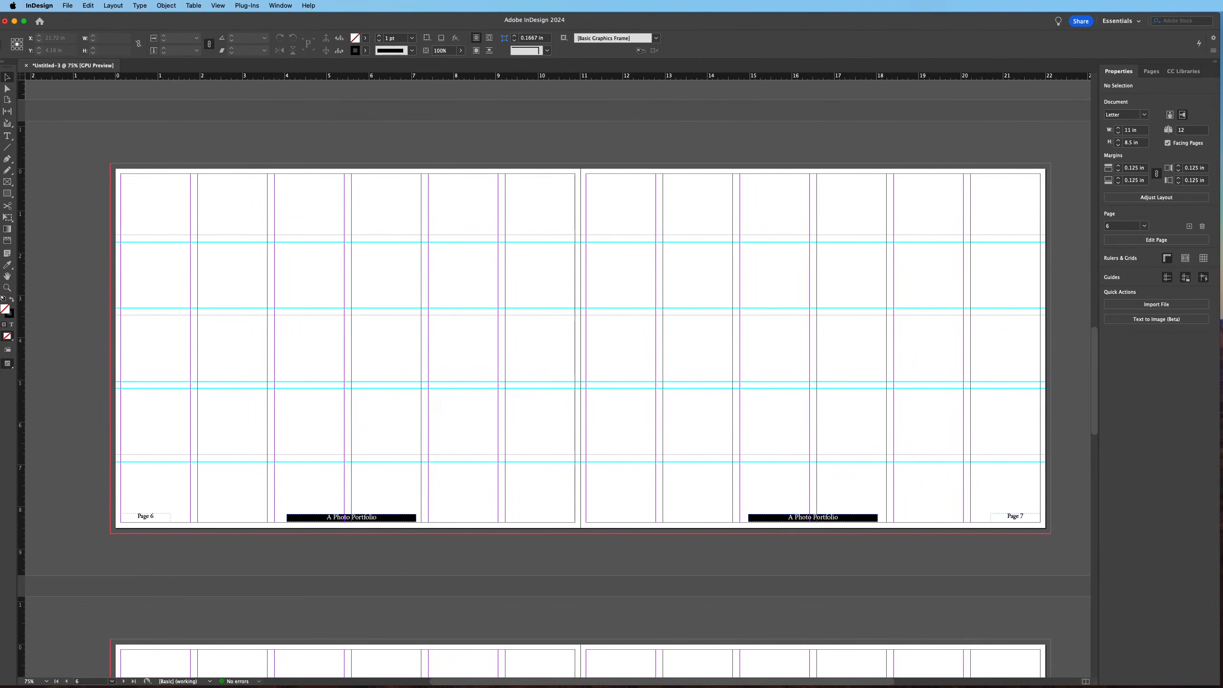
pyautogui.press('super+d')
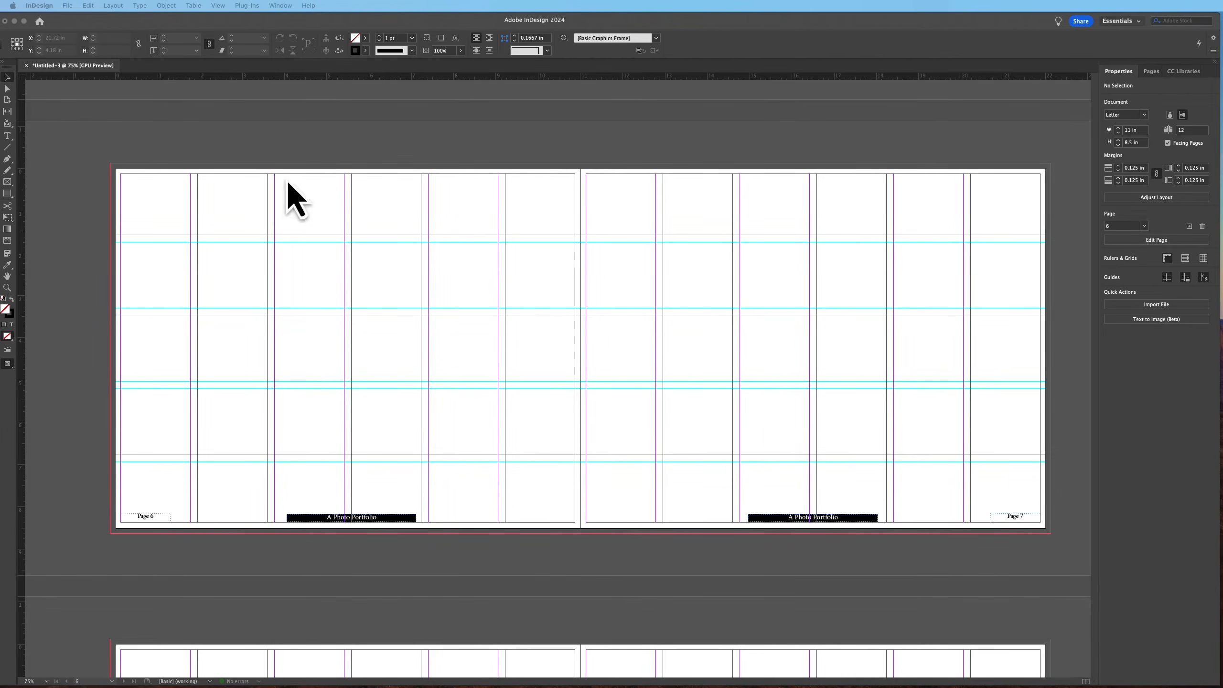
pyautogui.click(6, 183)
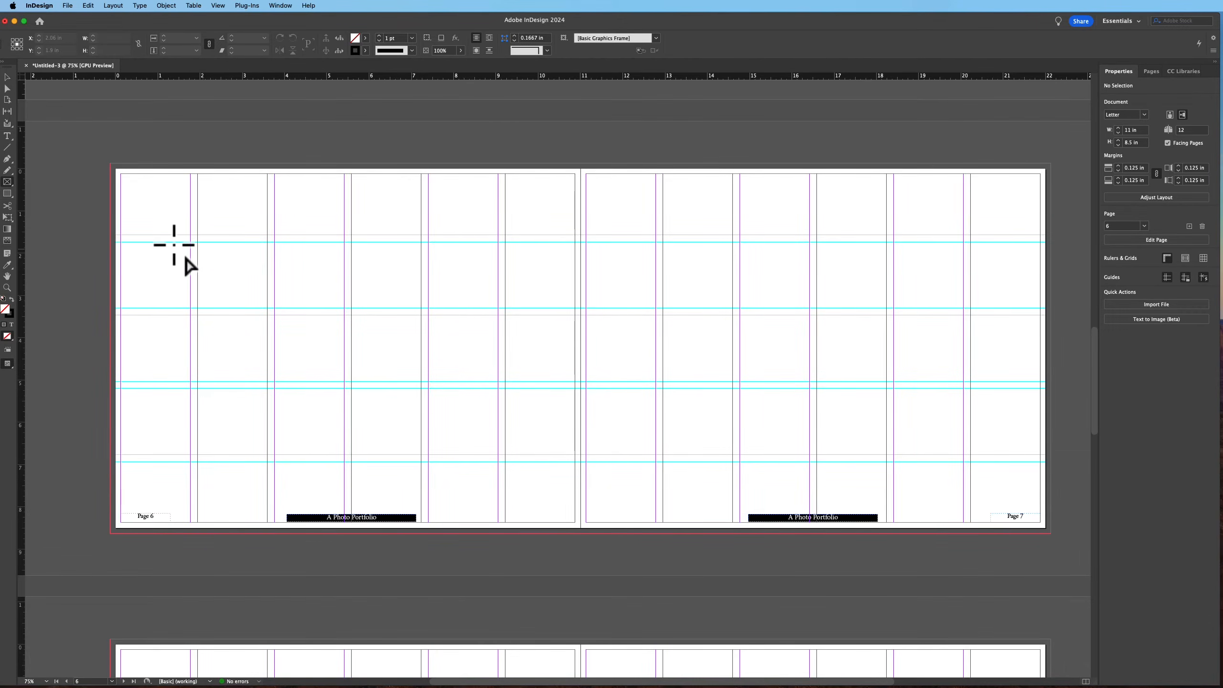
pyautogui.moveTo(114, 242); pyautogui.dragTo(421, 454)
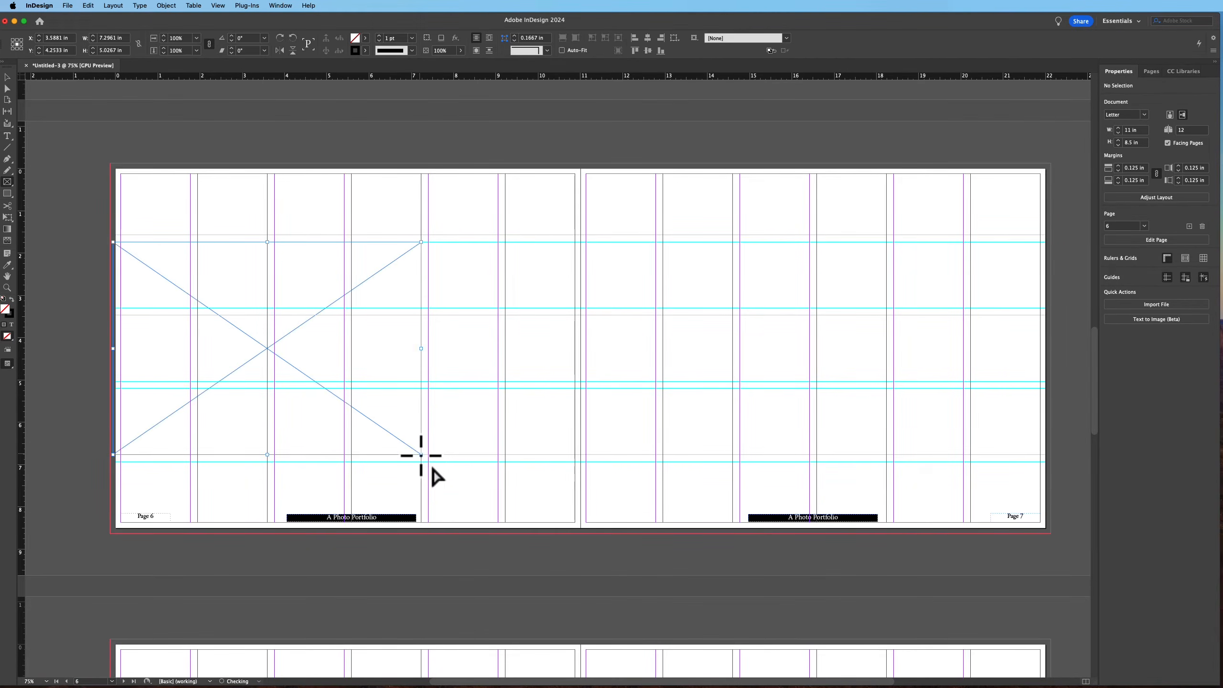
pyautogui.moveTo(428, 246); pyautogui.dragTo(575, 458)
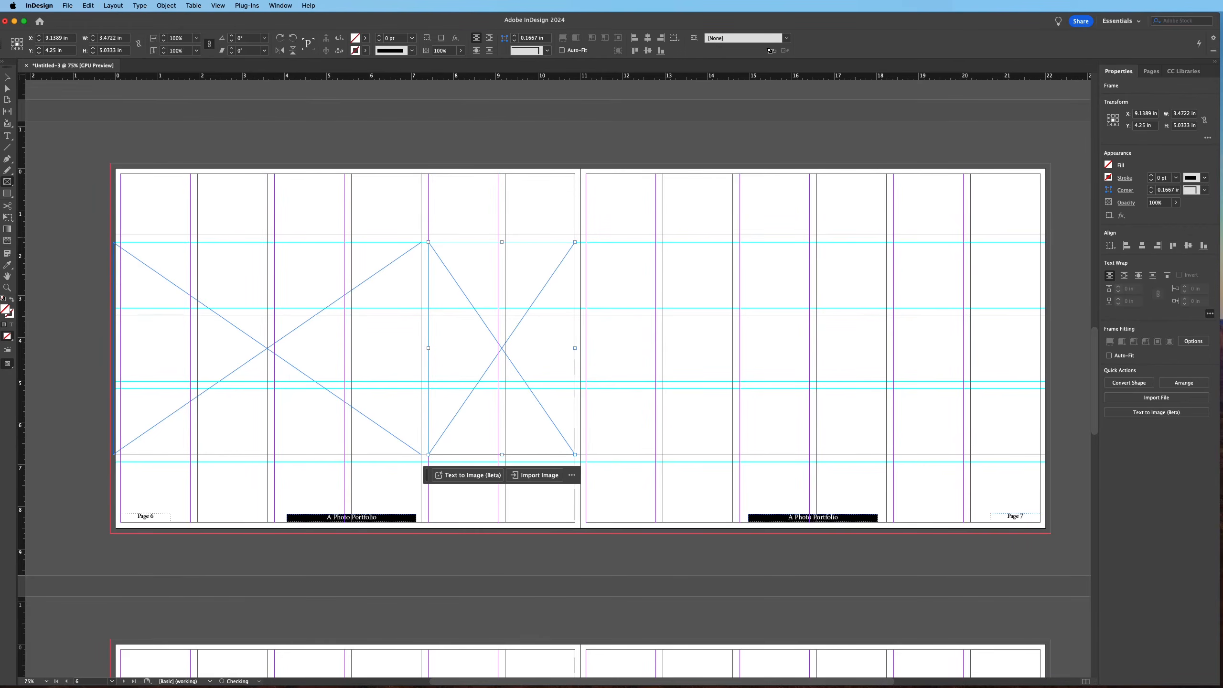
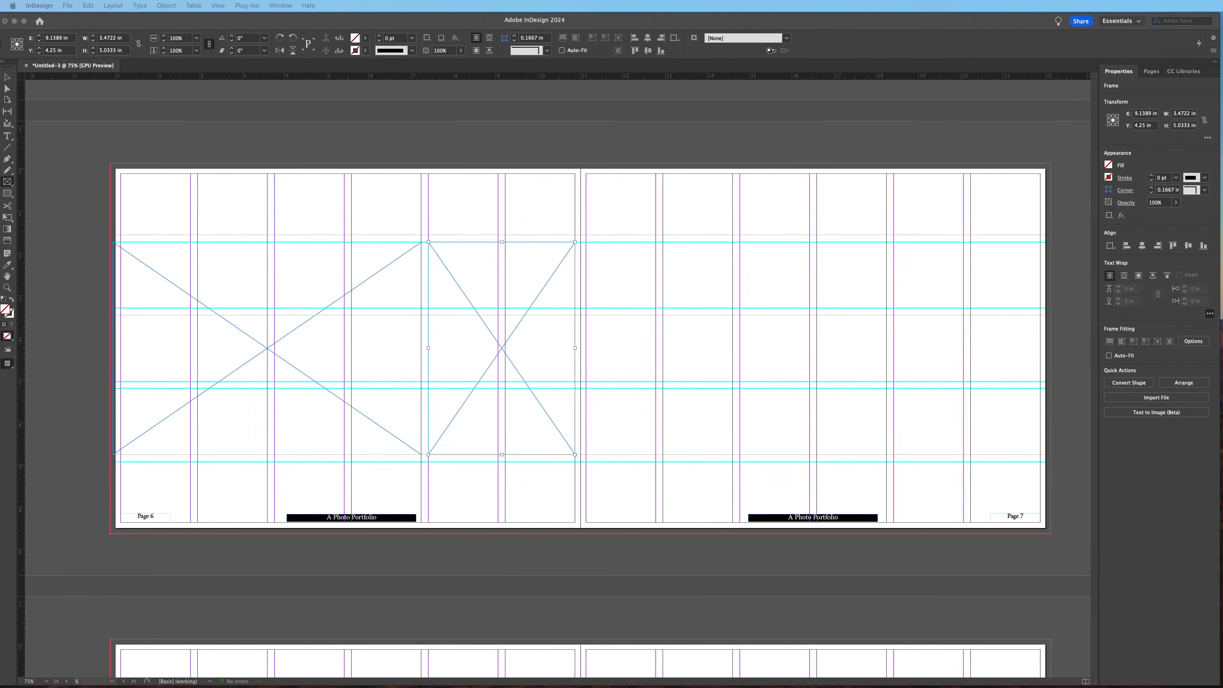
# Place a cliff-and-sea photo into the narrow frame on page 6 and fit it to fill the frame proportionally
pyautogui.moveTo(944, 255); pyautogui.dragTo(551, 360)
pyautogui.click(1114, 344)
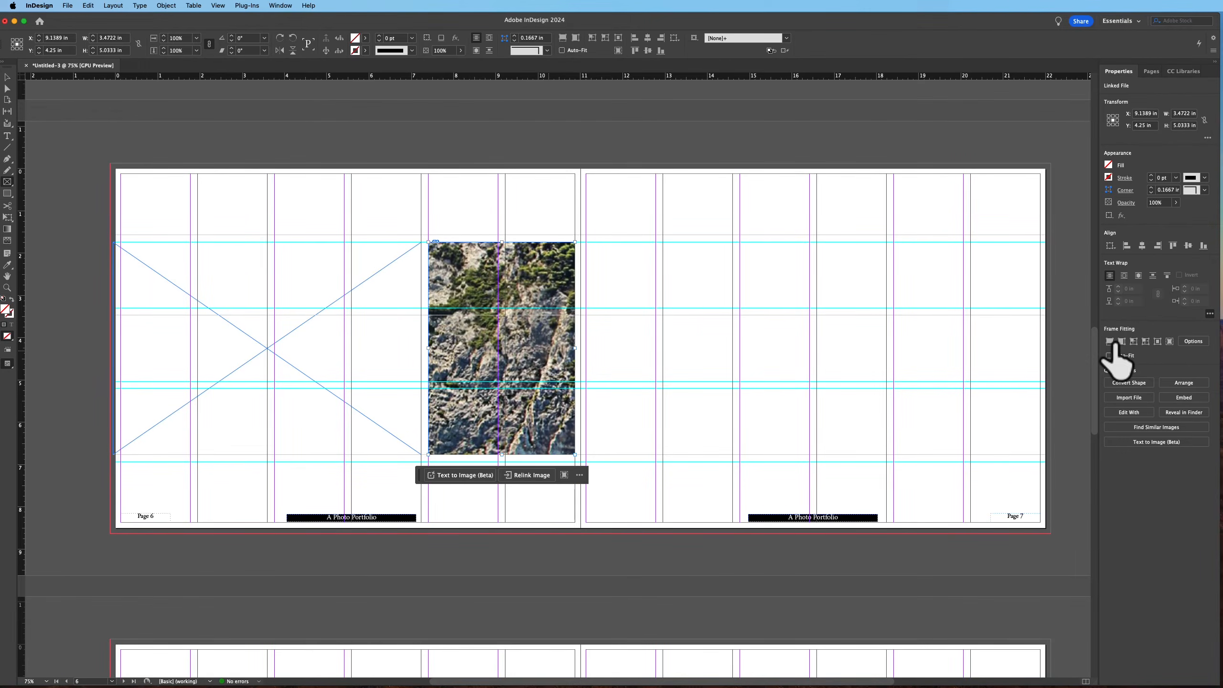
pyautogui.click(1109, 341)
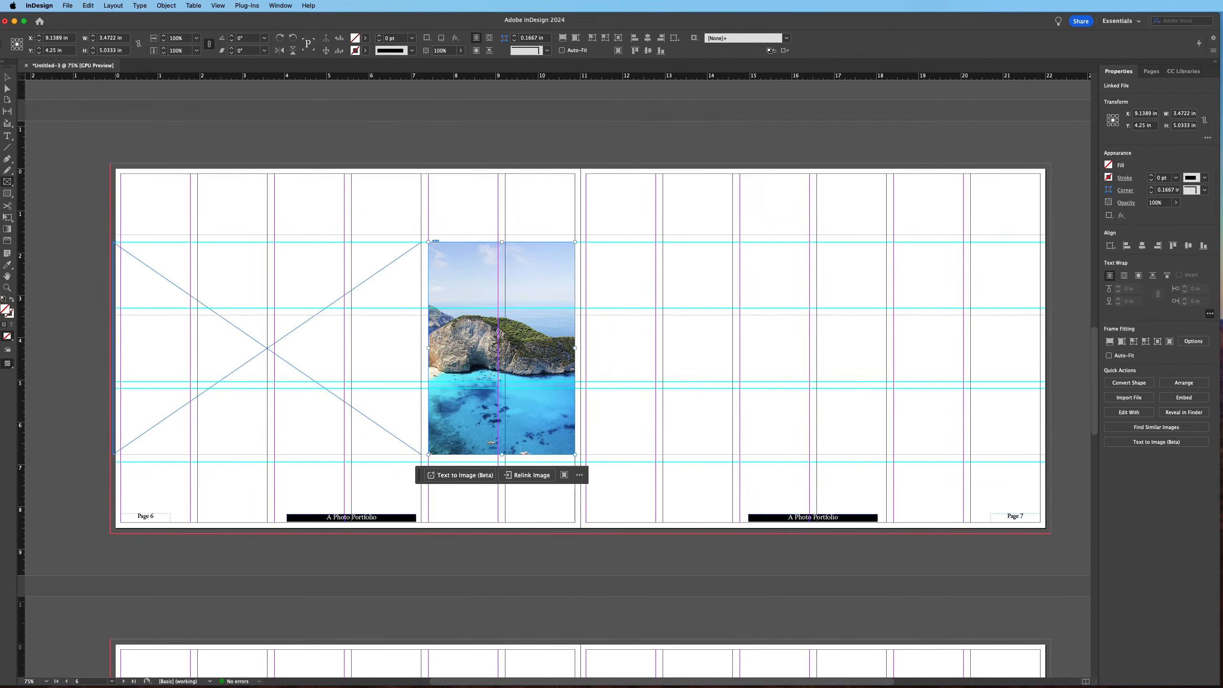
# Place the sailboat photo into the wide frame on page 6 and fit it to fill the frame proportionally
pyautogui.moveTo(1221, 217); pyautogui.dragTo(304, 421)
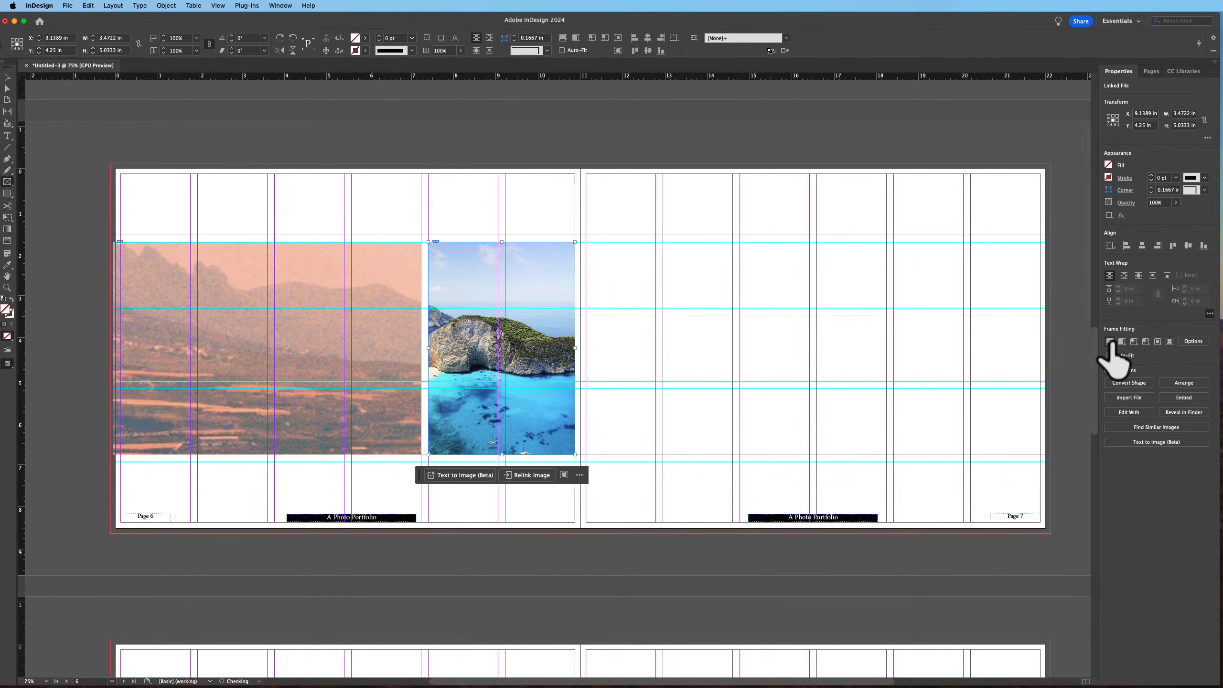
pyautogui.click(7, 77)
pyautogui.click(192, 326)
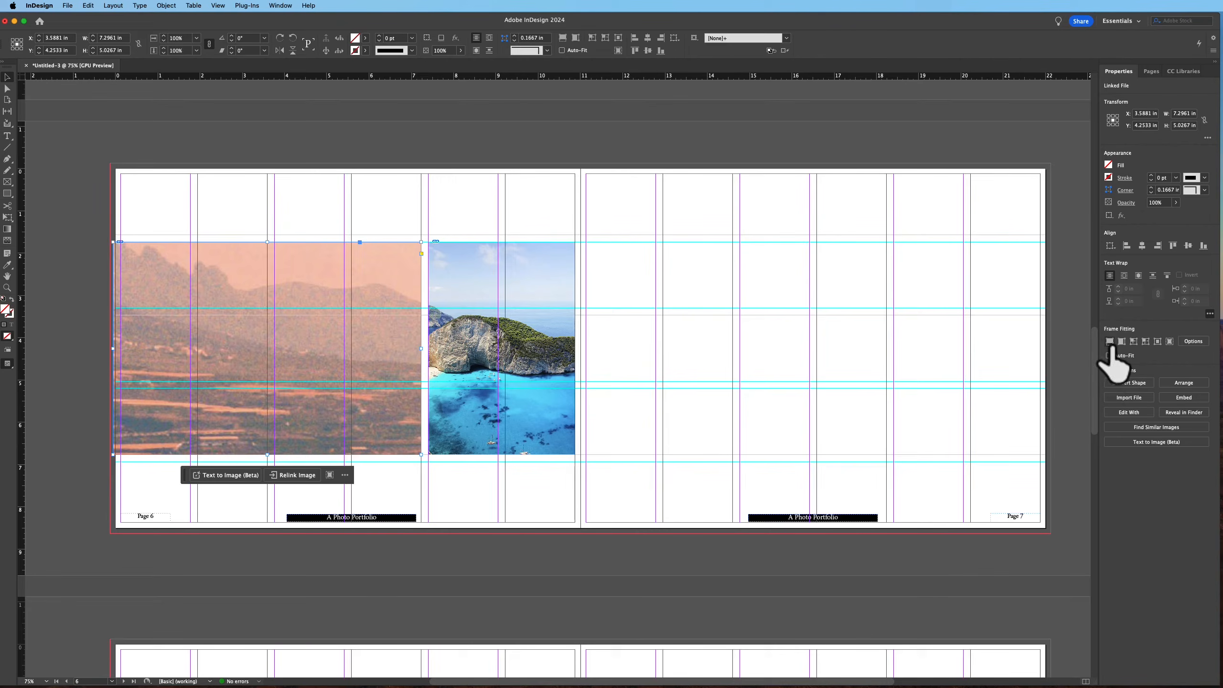
pyautogui.click(1109, 343)
pyautogui.click(632, 274)
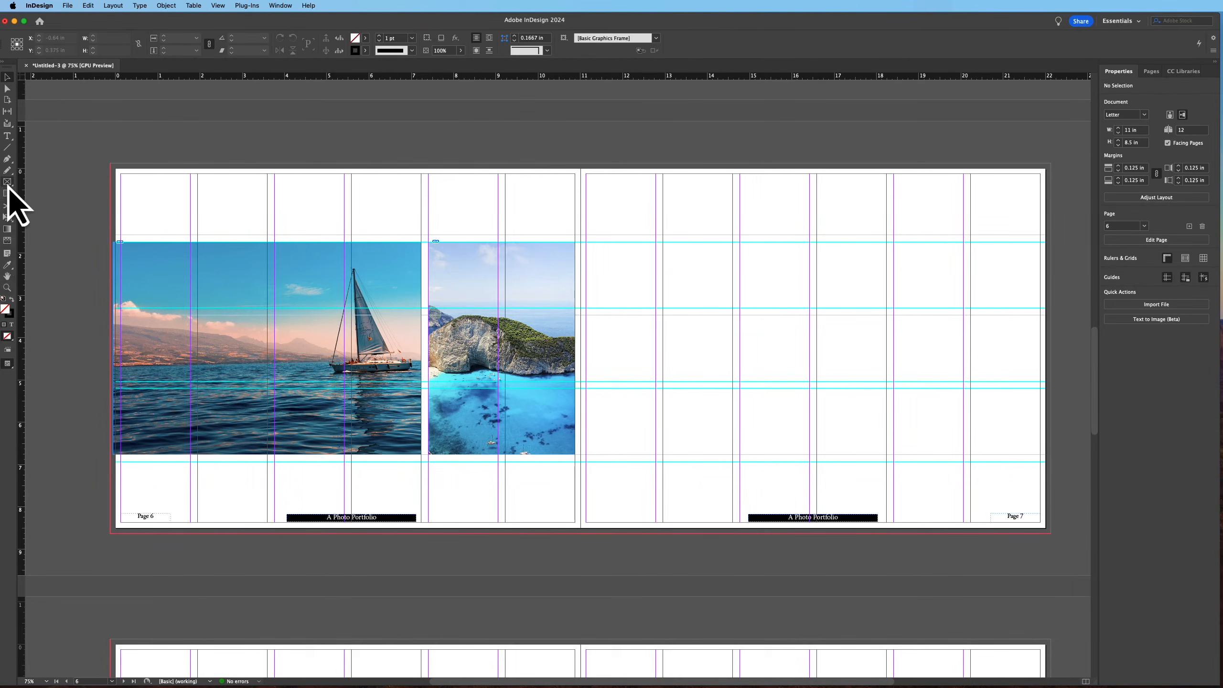
# Draw two stacked rectangle frames in the first column of page 7, each about 3.5 in wide, the lower about 4.8 in tall
pyautogui.moveTo(588, 243); pyautogui.dragTo(671, 293)
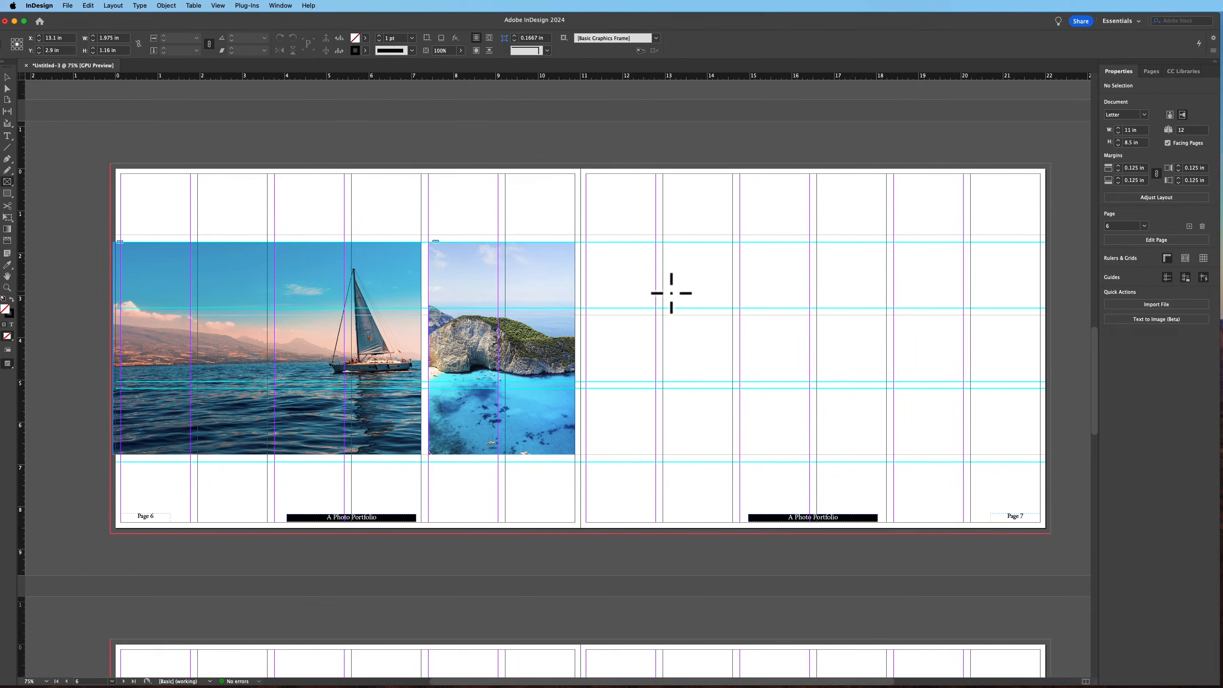
pyautogui.moveTo(588, 175); pyautogui.dragTo(732, 309)
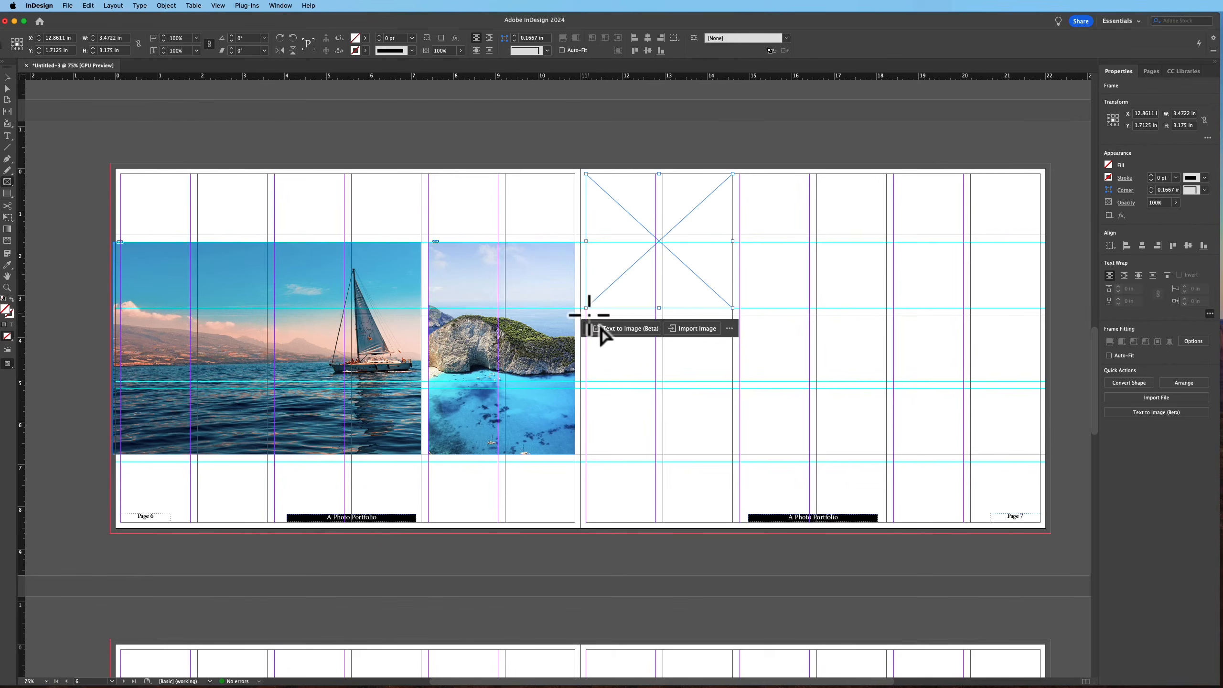
pyautogui.moveTo(587, 317); pyautogui.dragTo(732, 521)
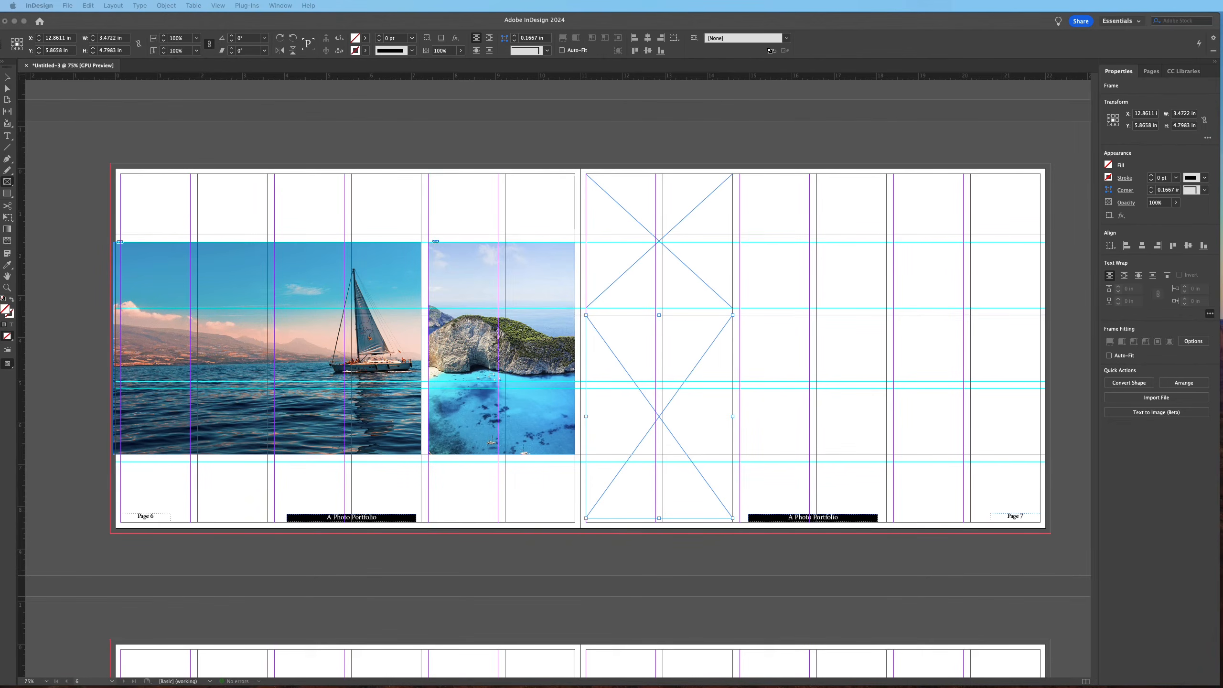
# Place the palm-tree pier photo into the lower frame on page 7 and fit it to fill the frame
pyautogui.moveTo(576, 327); pyautogui.dragTo(658, 355)
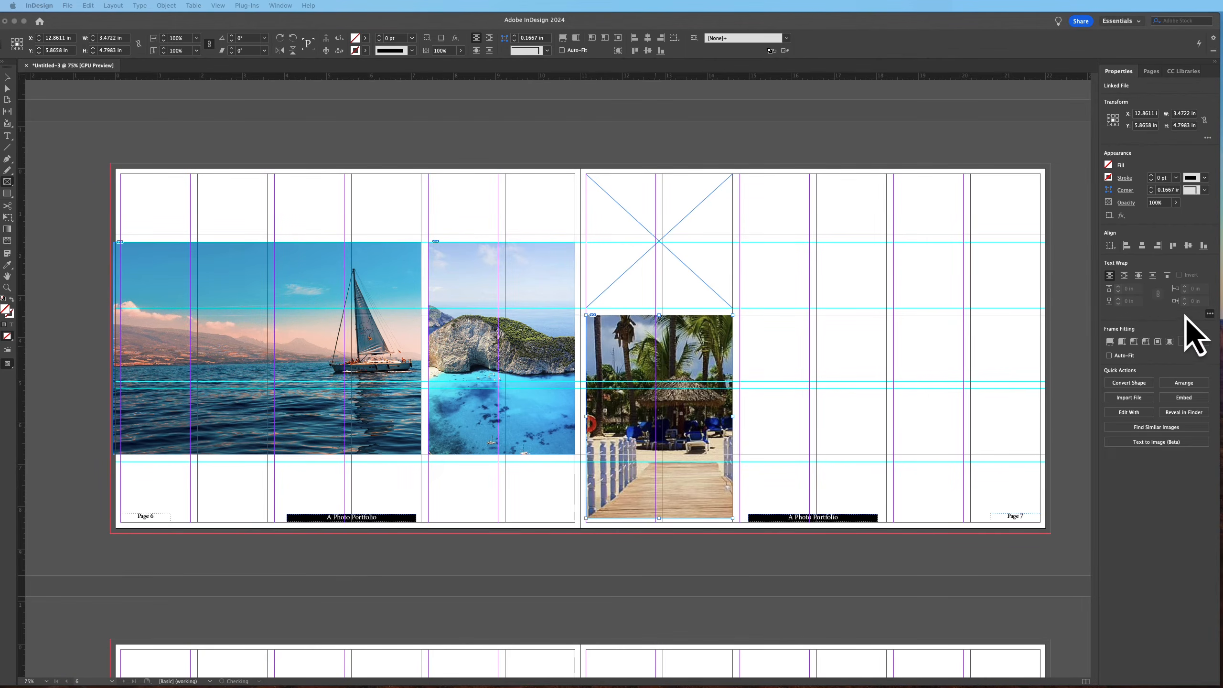
pyautogui.click(1113, 342)
pyautogui.click(1109, 342)
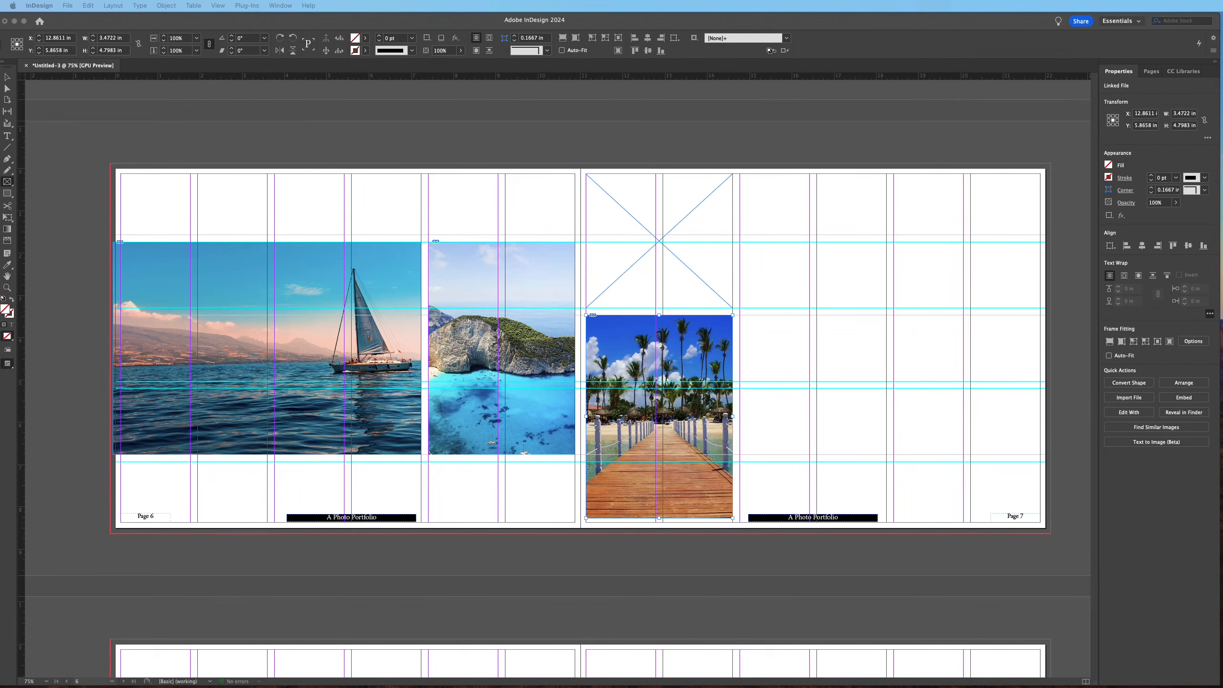
# Place the aerial islands photo into the upper frame on page 7 and fit it to fill the frame
pyautogui.moveTo(560, 341); pyautogui.dragTo(674, 291)
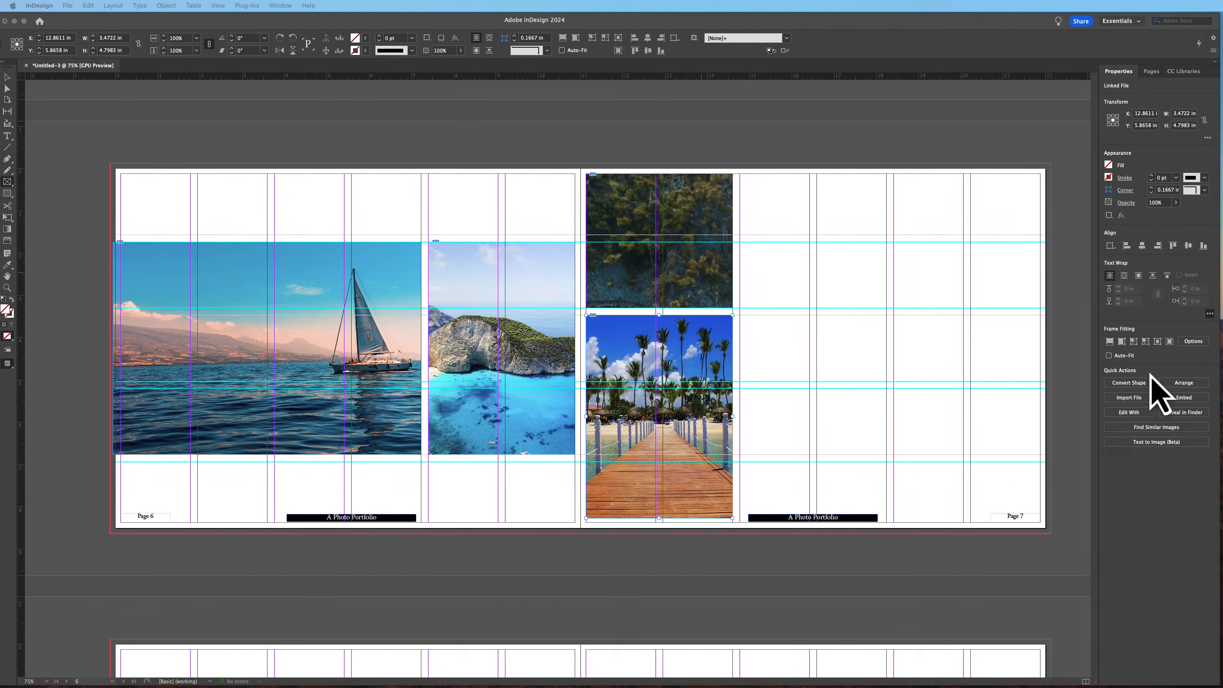
pyautogui.click(1110, 342)
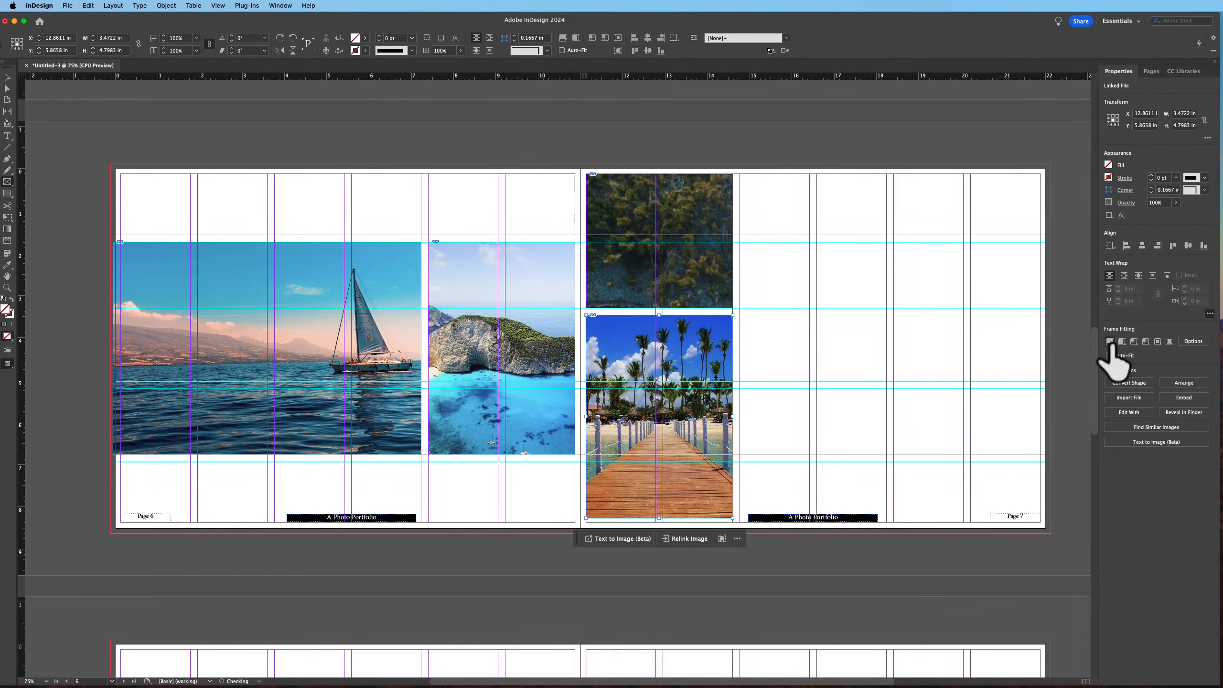
pyautogui.click(719, 277)
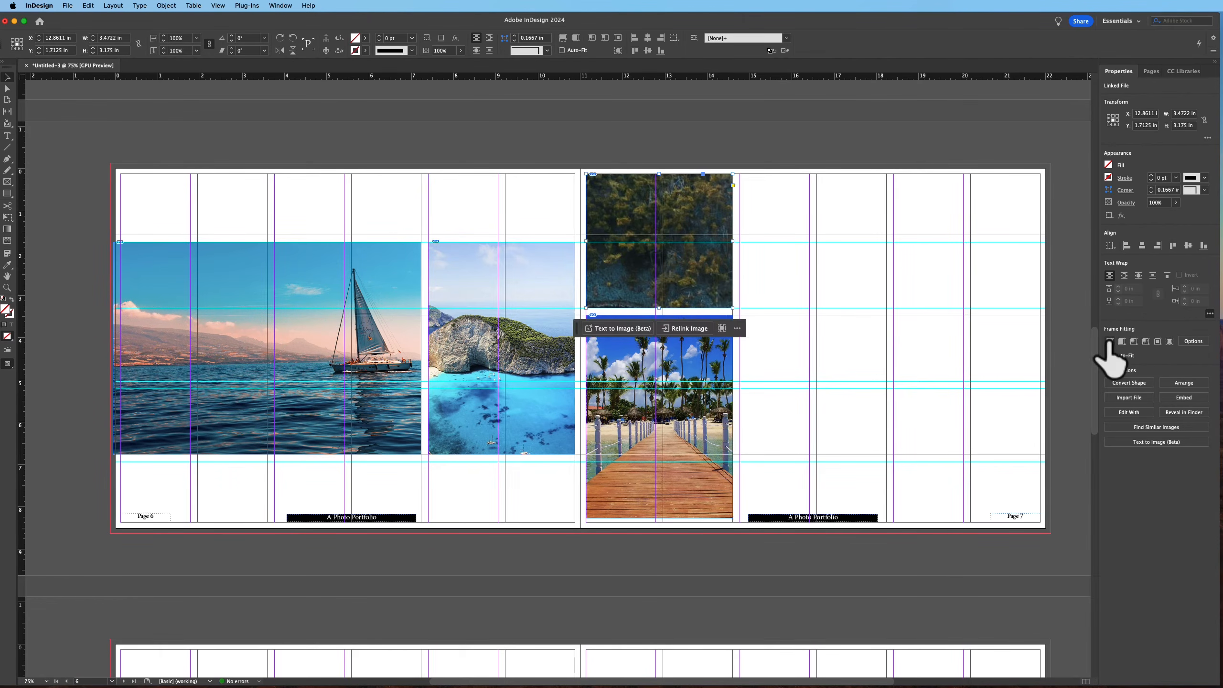
pyautogui.click(1109, 341)
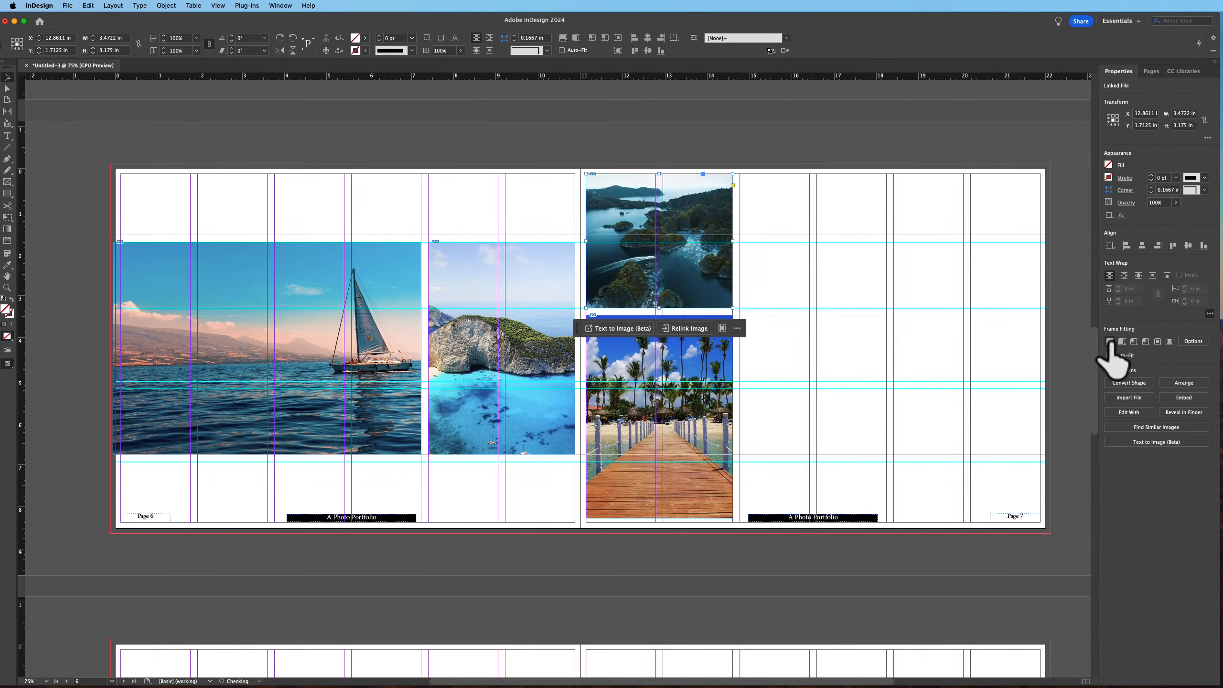
pyautogui.click(777, 195)
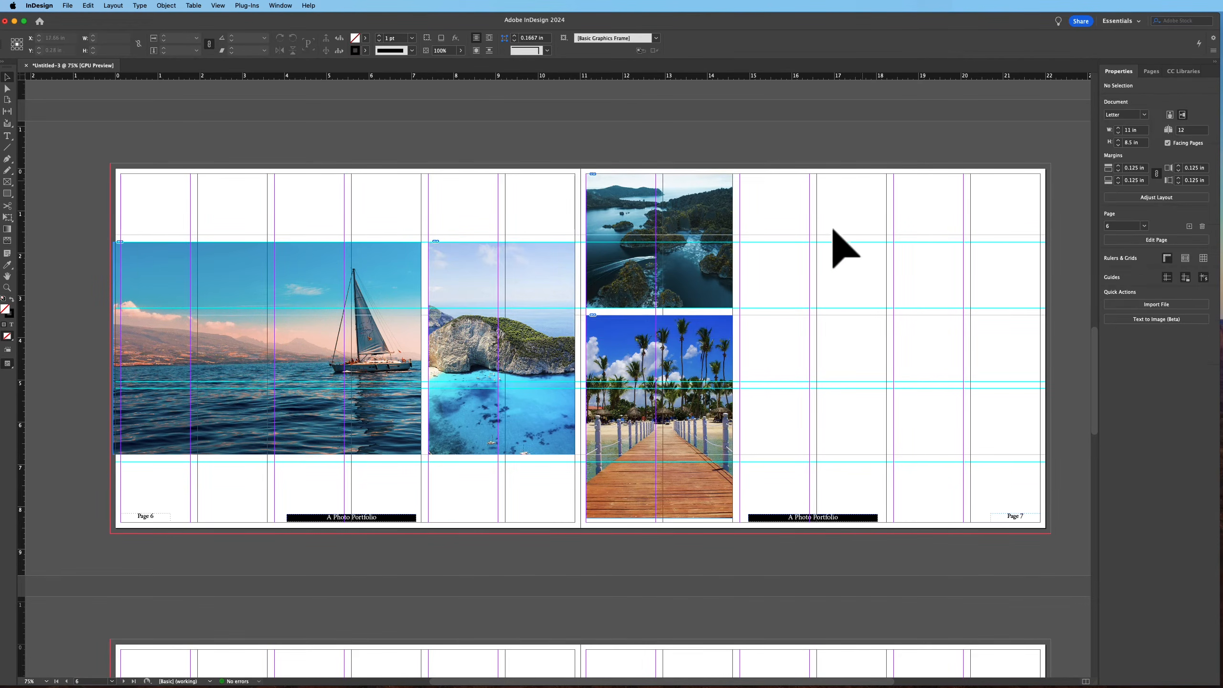
# Draw a text frame across the right columns of page 7 and fill it with placeholder text
pyautogui.click(8, 136)
pyautogui.moveTo(740, 241); pyautogui.dragTo(1040, 453)
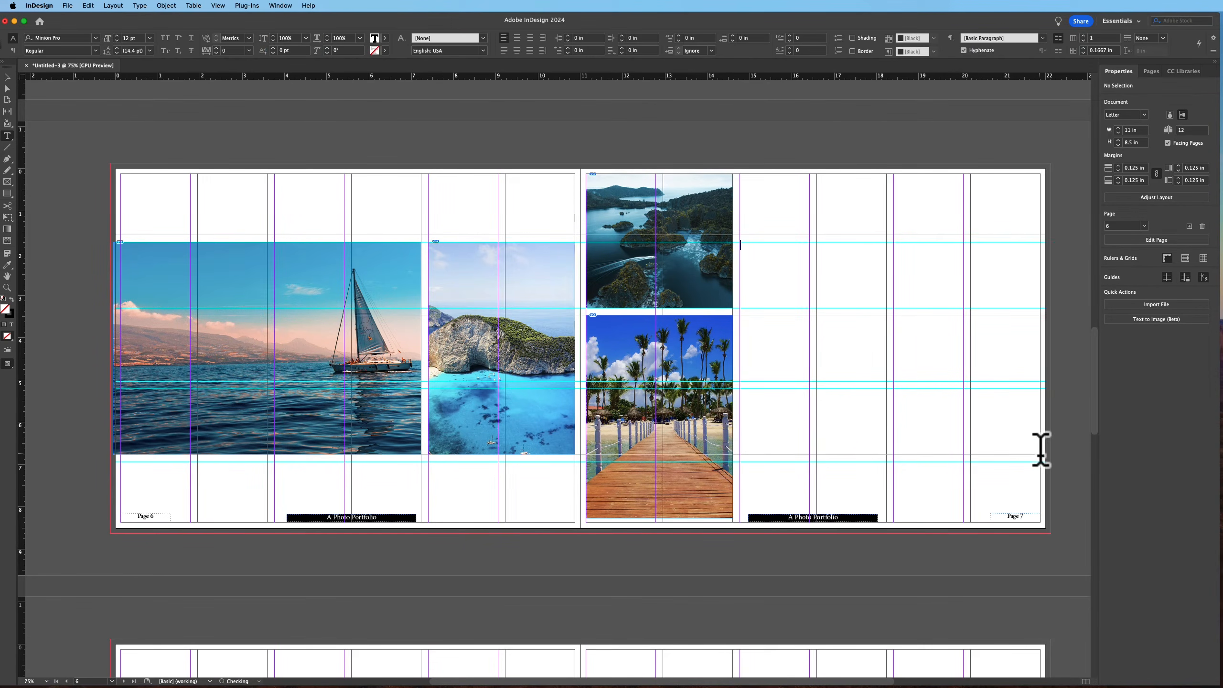
pyautogui.rightClick(785, 274)
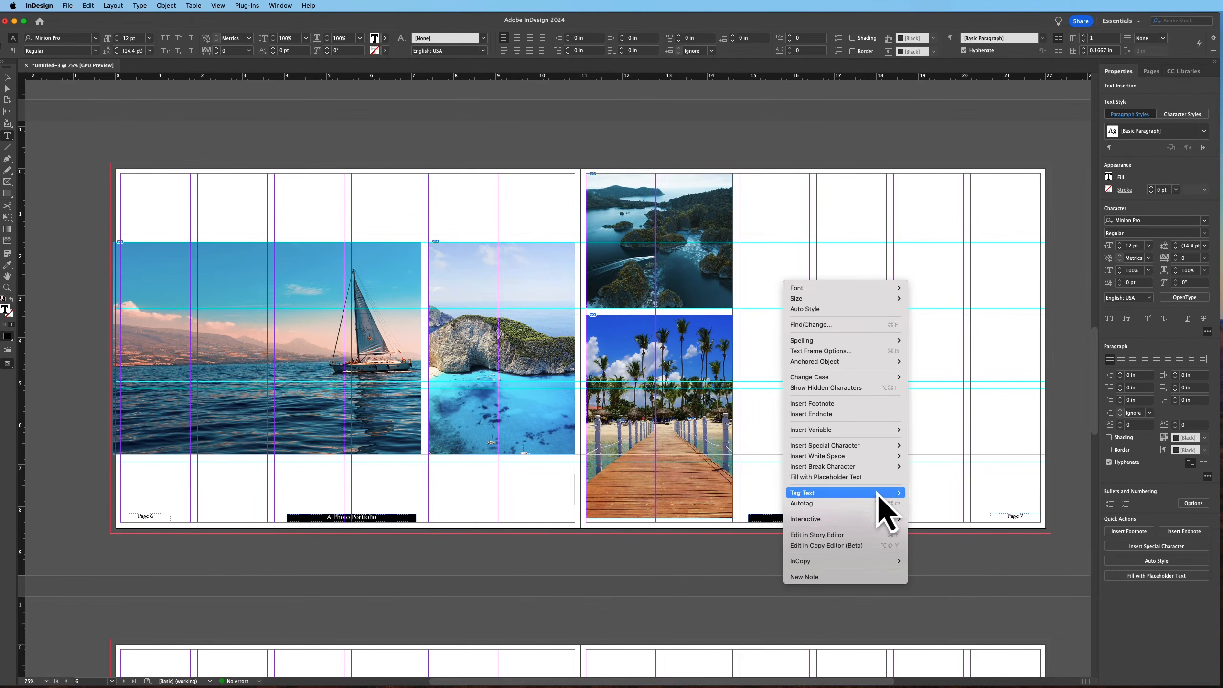
pyautogui.click(871, 492)
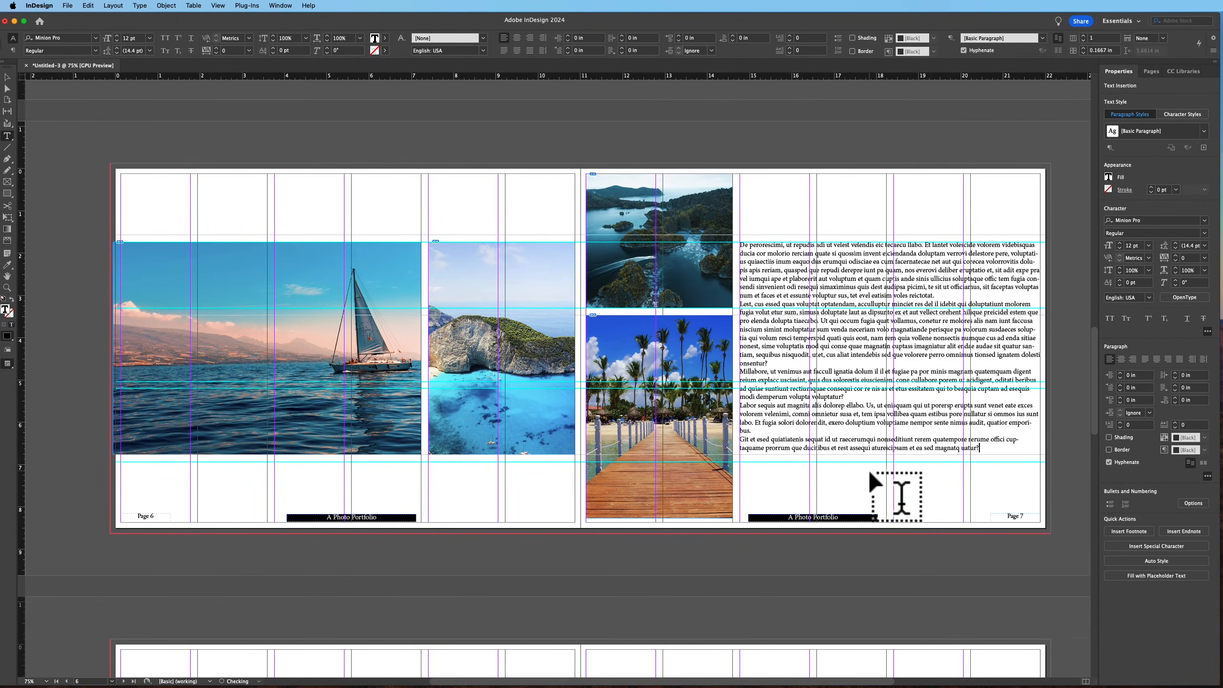
# Try to set the page 7 text to the Adobe Garamond Pro Regular font
pyautogui.doubleClick(1144, 223)
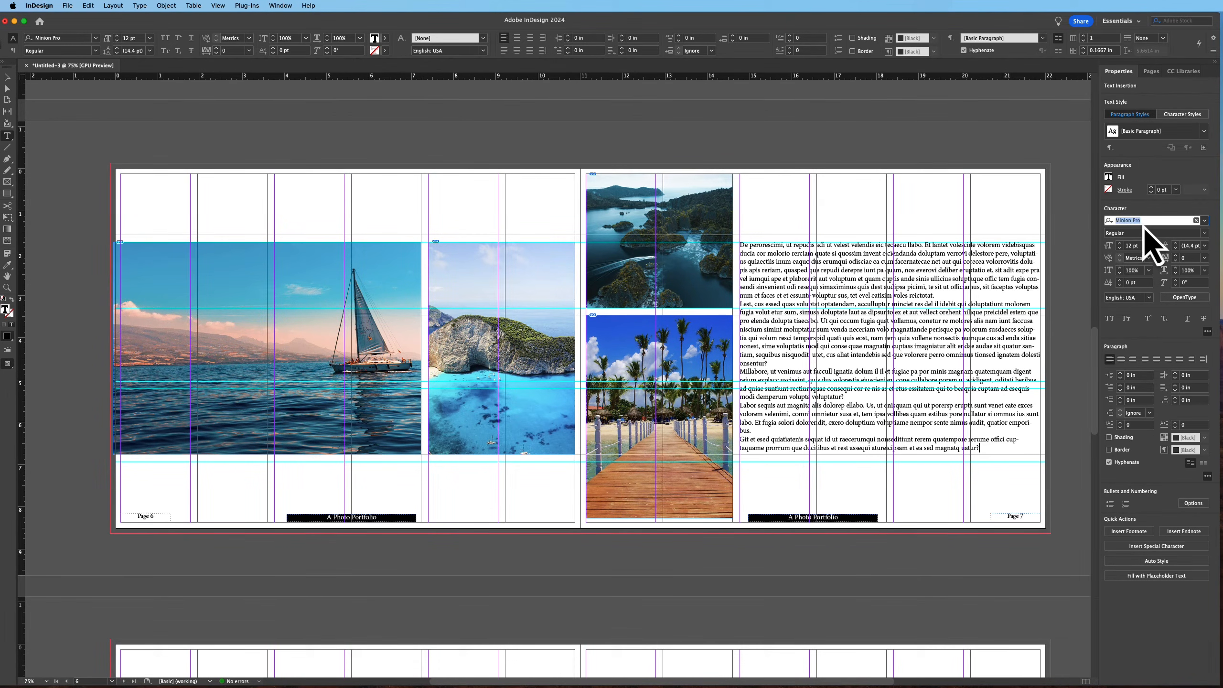
pyautogui.write('adobe')
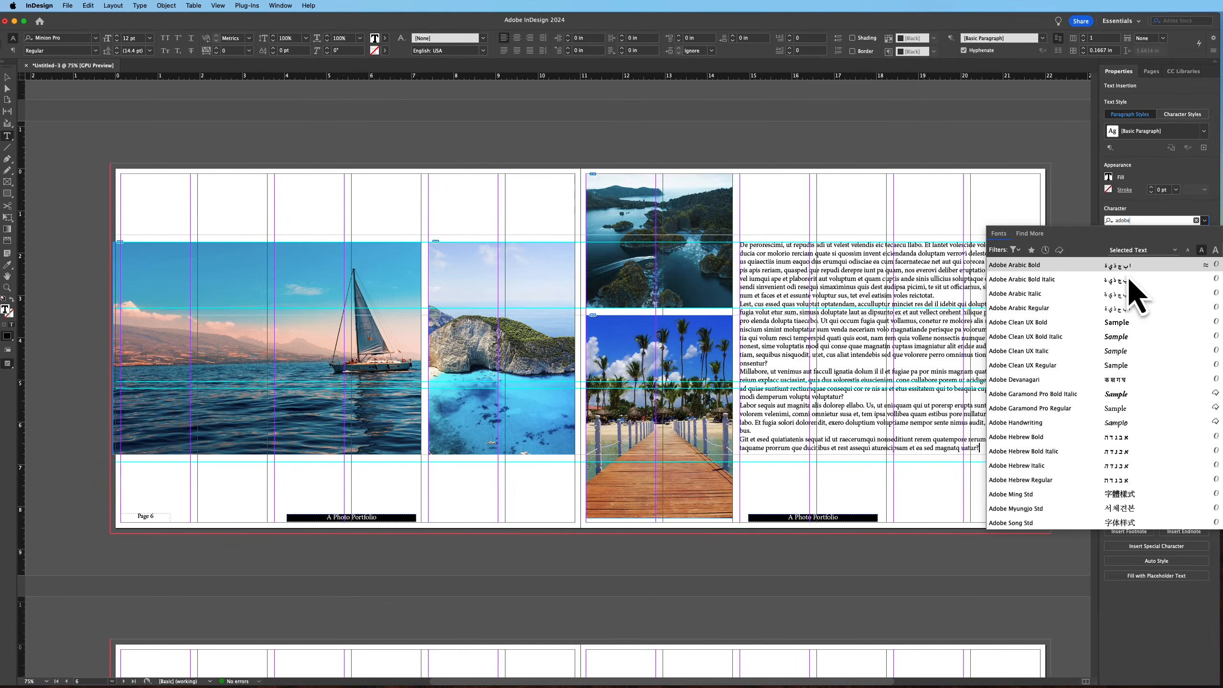
pyautogui.click(1059, 411)
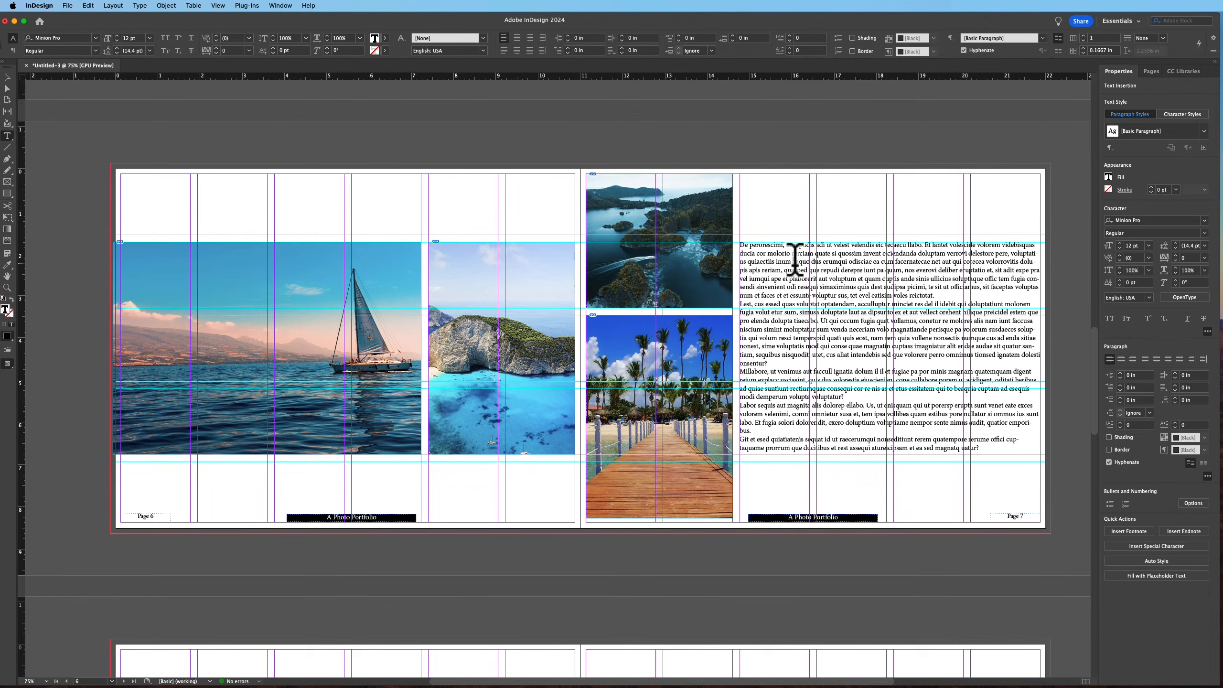
# Select all the placeholder text and create a new paragraph style from it named Body Text
pyautogui.press('super+a')
pyautogui.moveTo(792, 260); pyautogui.dragTo(1083, 103)
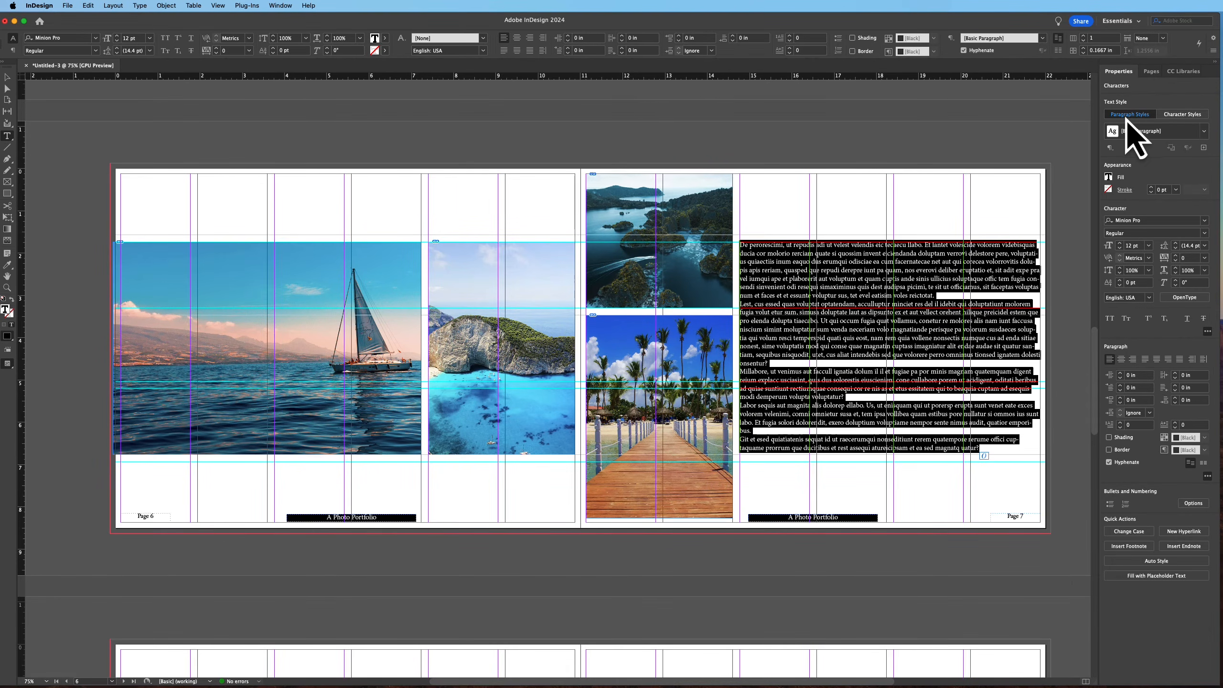
pyautogui.click(1205, 133)
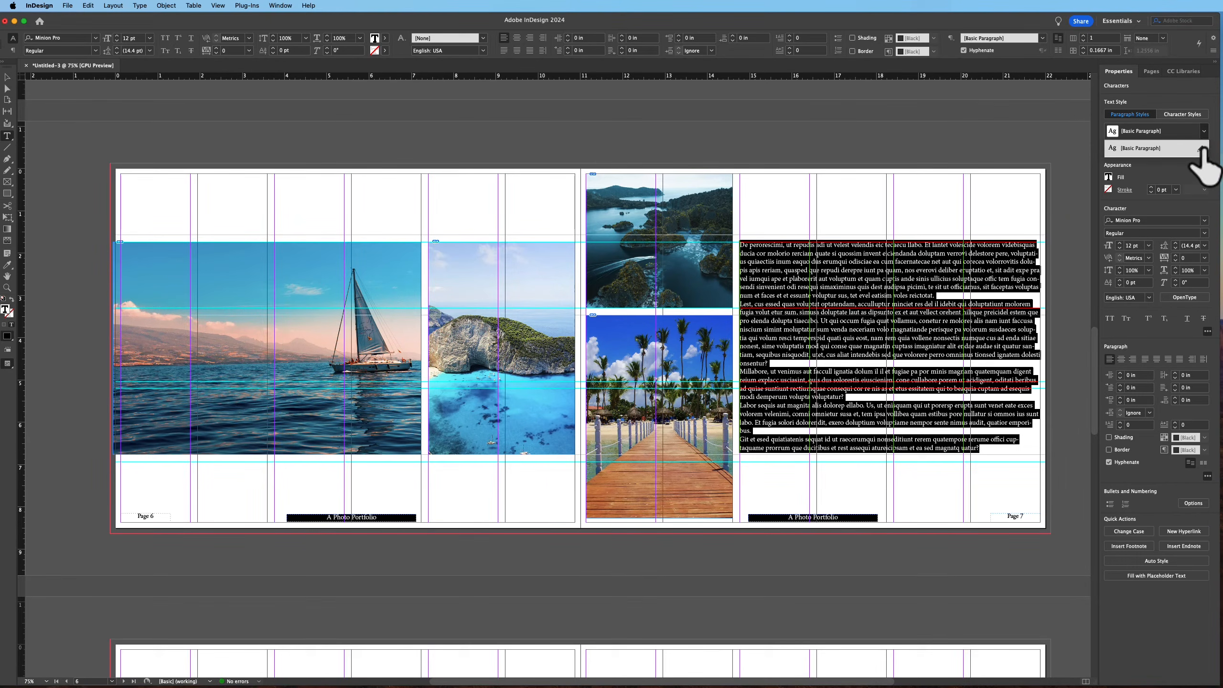
pyautogui.click(1202, 149)
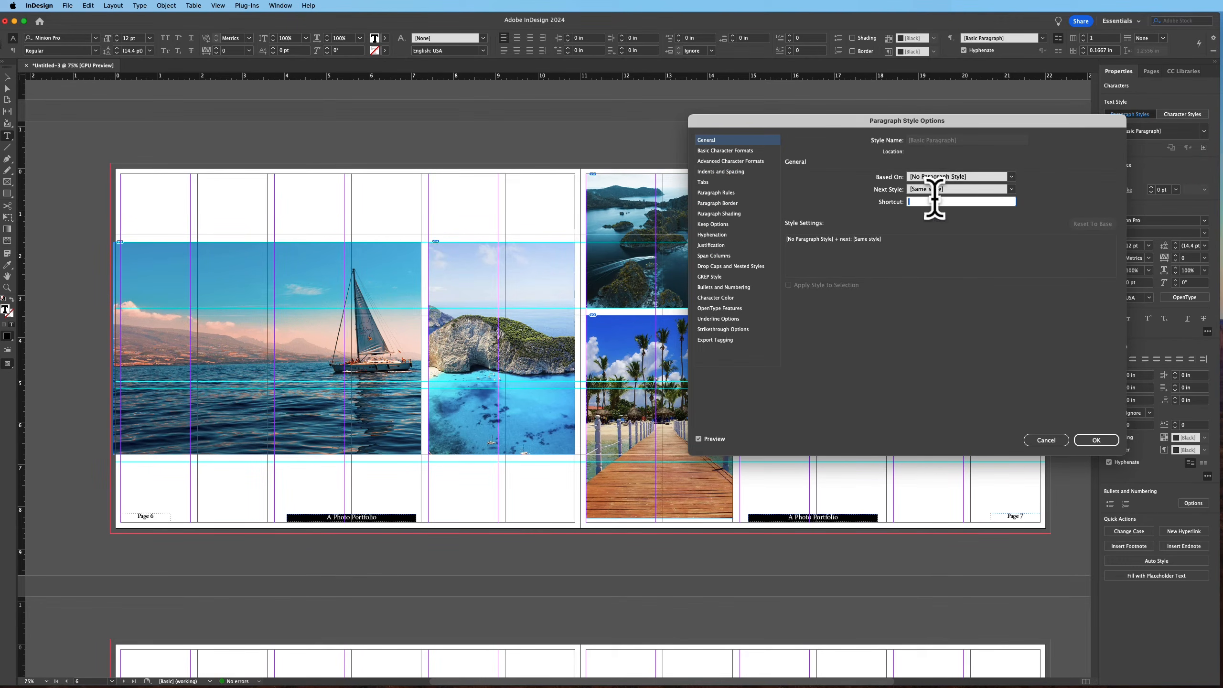
pyautogui.click(1011, 178)
pyautogui.click(1032, 355)
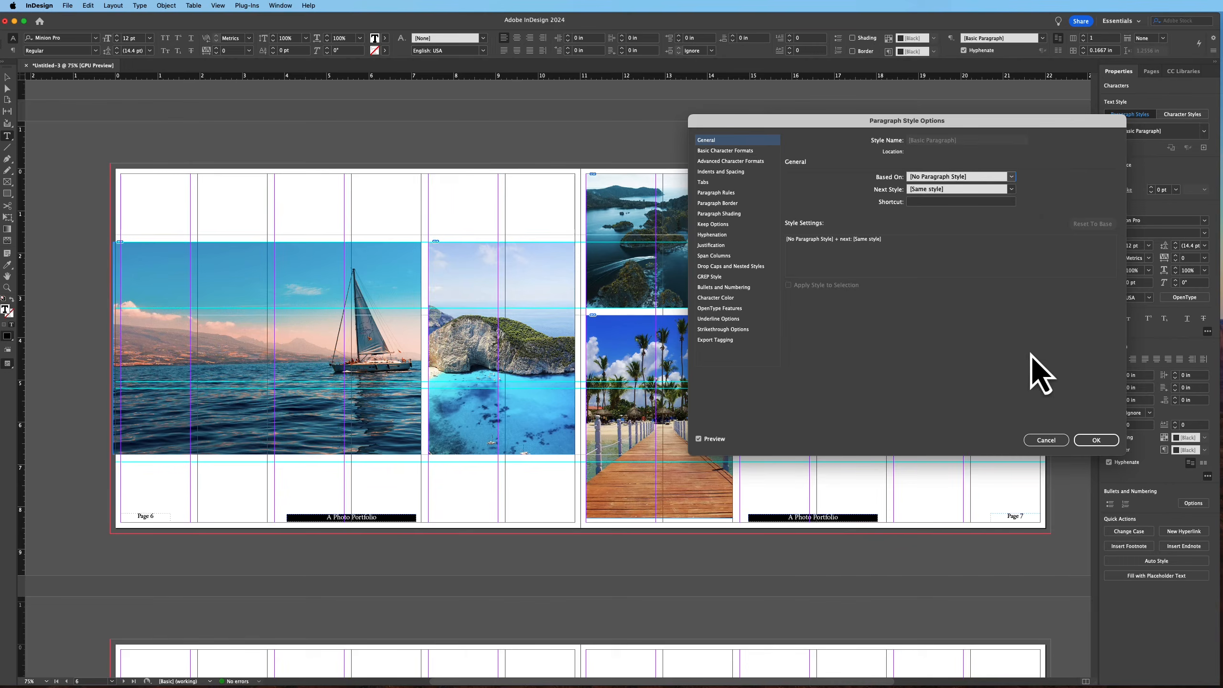
pyautogui.click(1049, 439)
pyautogui.click(1203, 149)
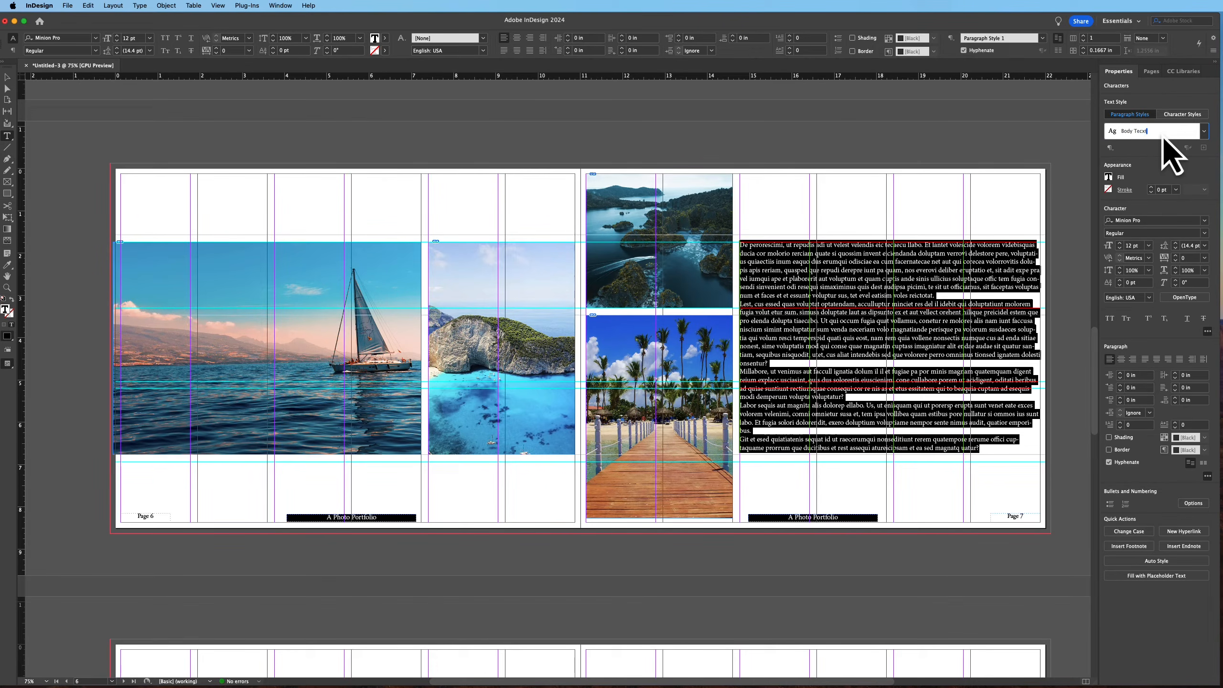
pyautogui.press('Return')
pyautogui.press('Return')
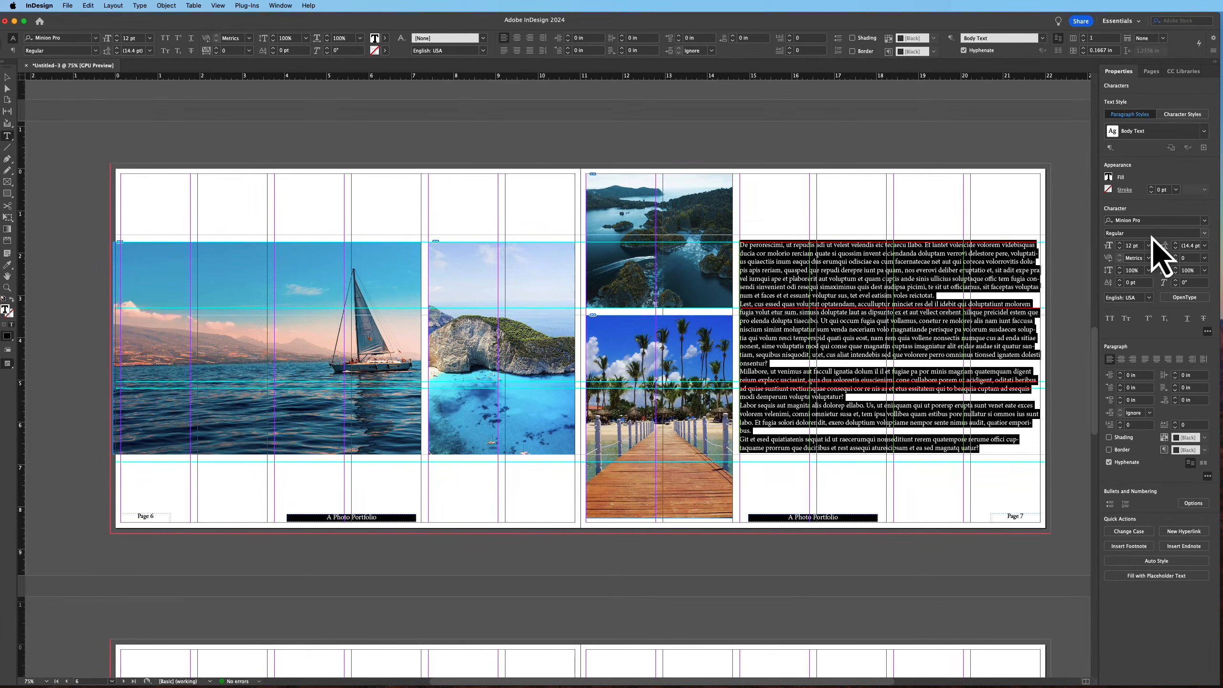
# Edit the Body Text paragraph style to use the Adobe Garamond Pro font and turn off hyphenation
pyautogui.click(1203, 132)
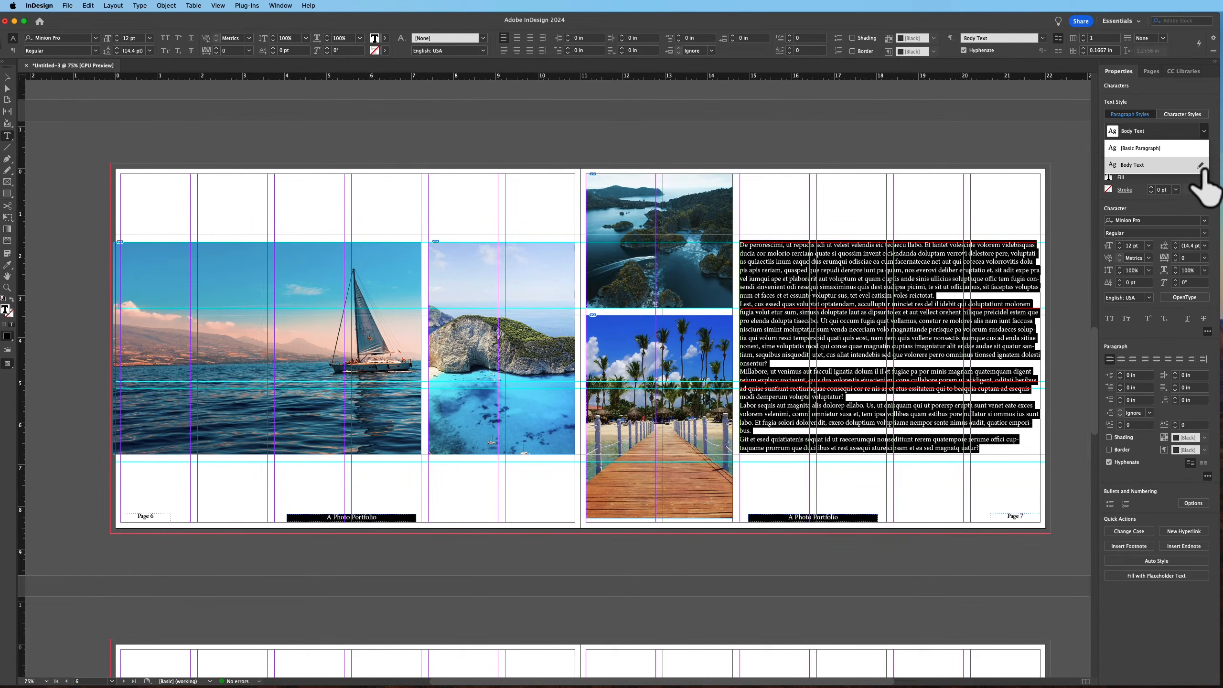
pyautogui.click(1200, 169)
pyautogui.click(724, 151)
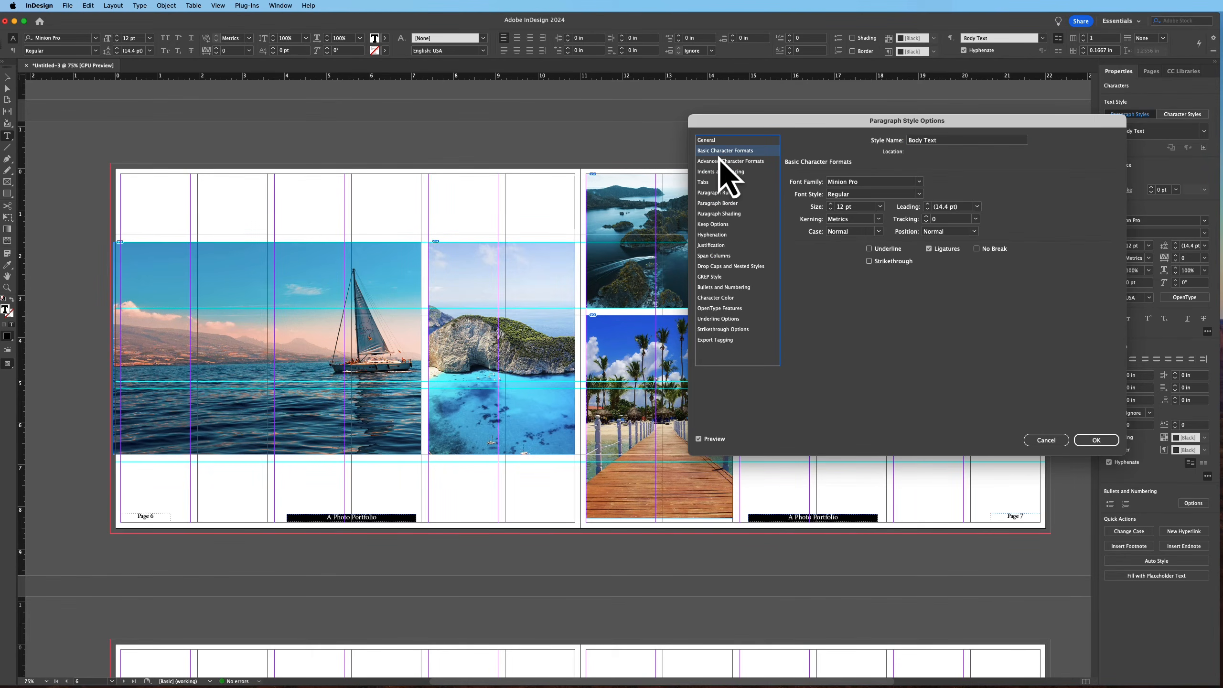
pyautogui.click(854, 182)
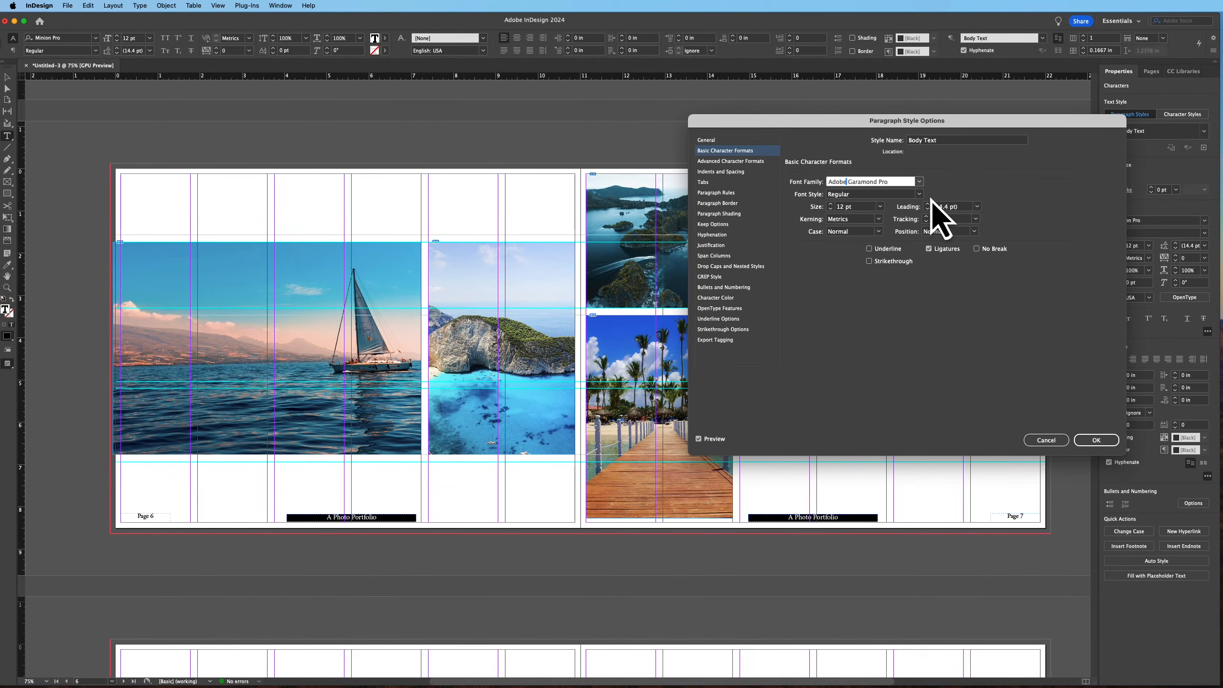
pyautogui.press('Tab')
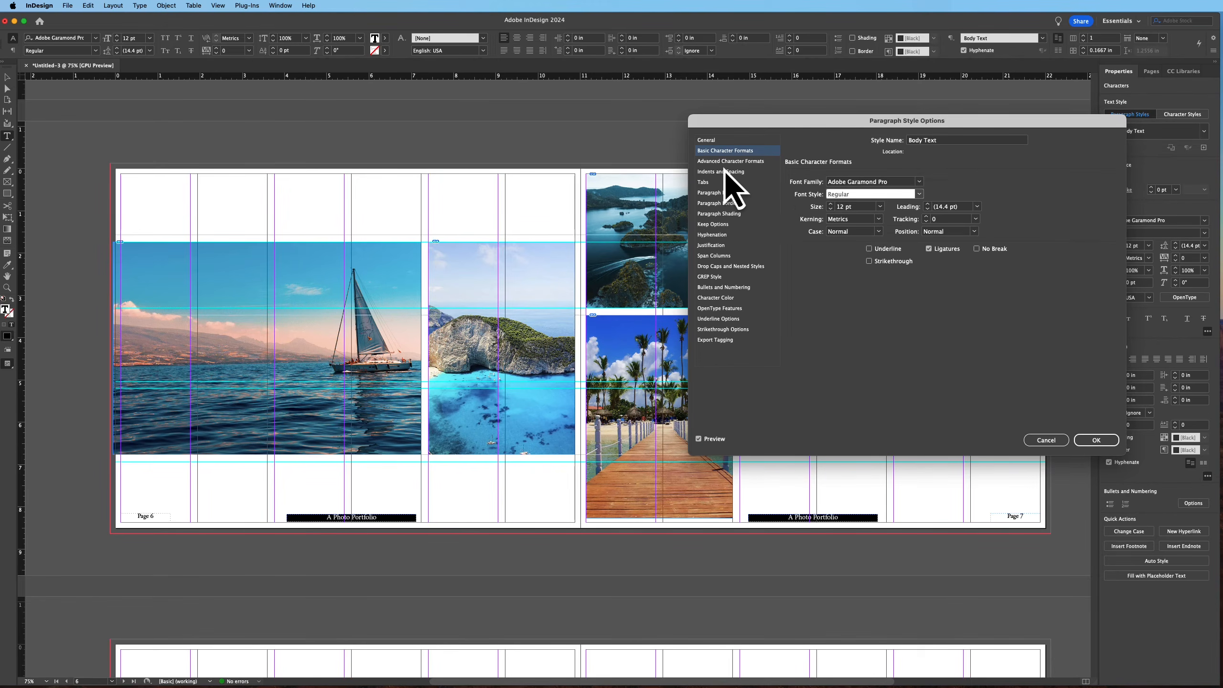
pyautogui.click(726, 236)
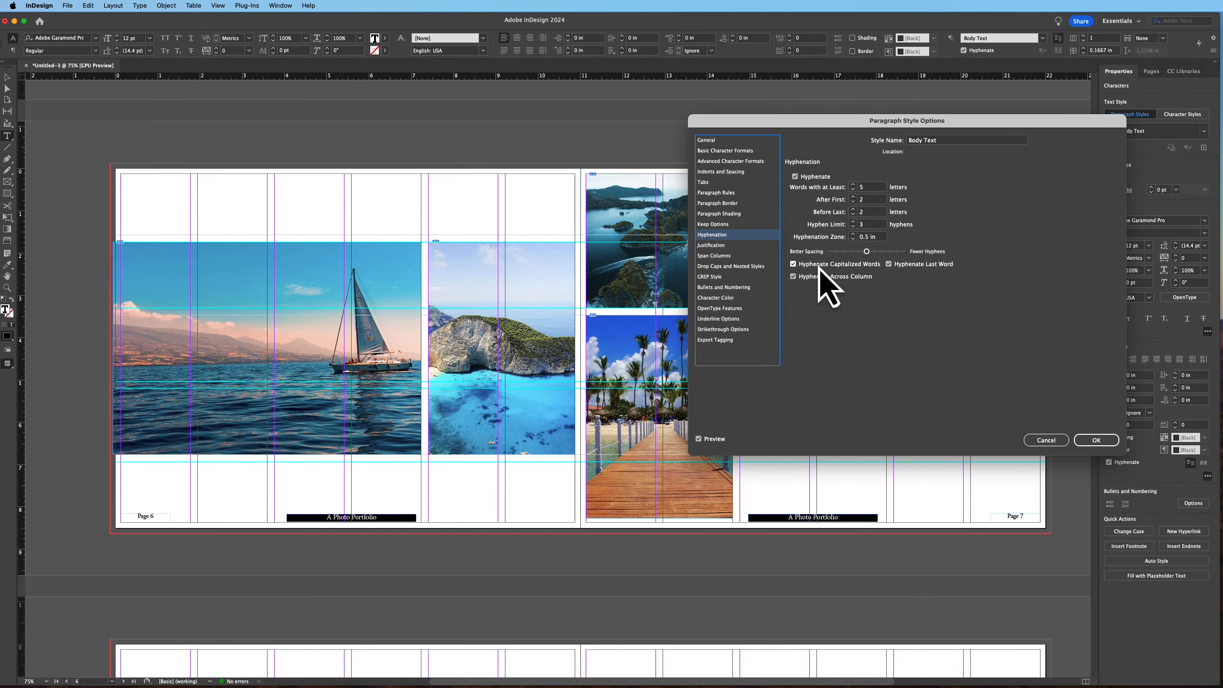
pyautogui.click(800, 176)
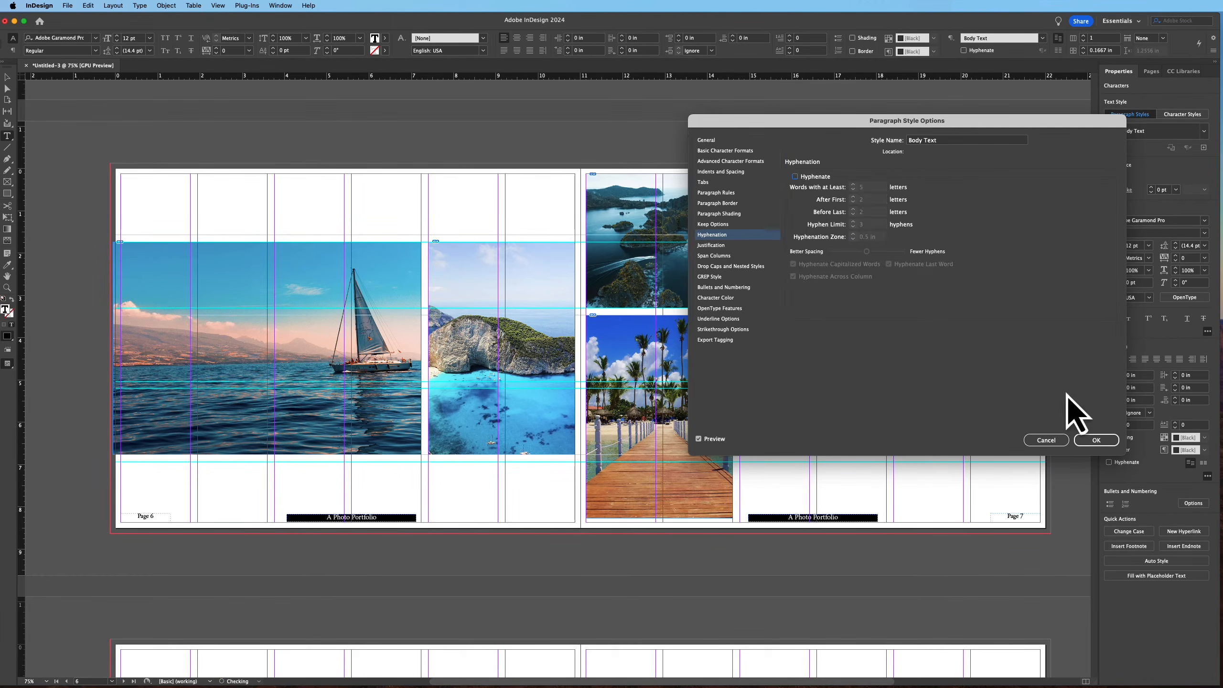
pyautogui.click(1091, 440)
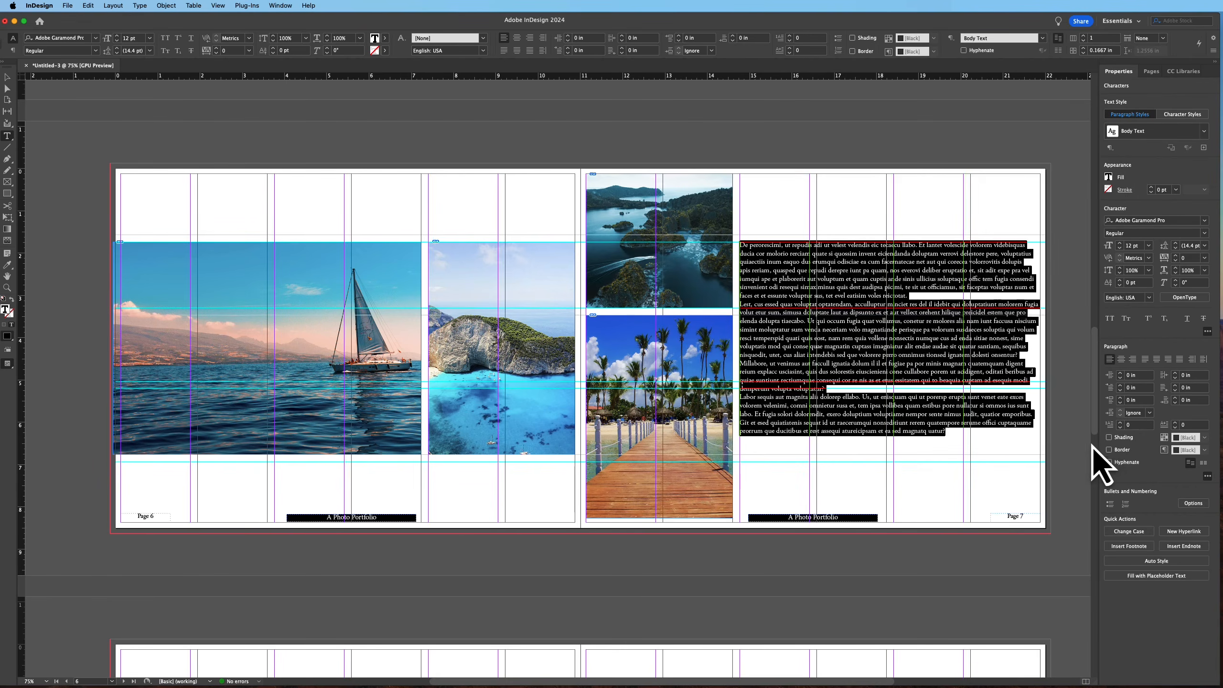
pyautogui.click(7, 77)
pyautogui.scroll(15, 368, 248)
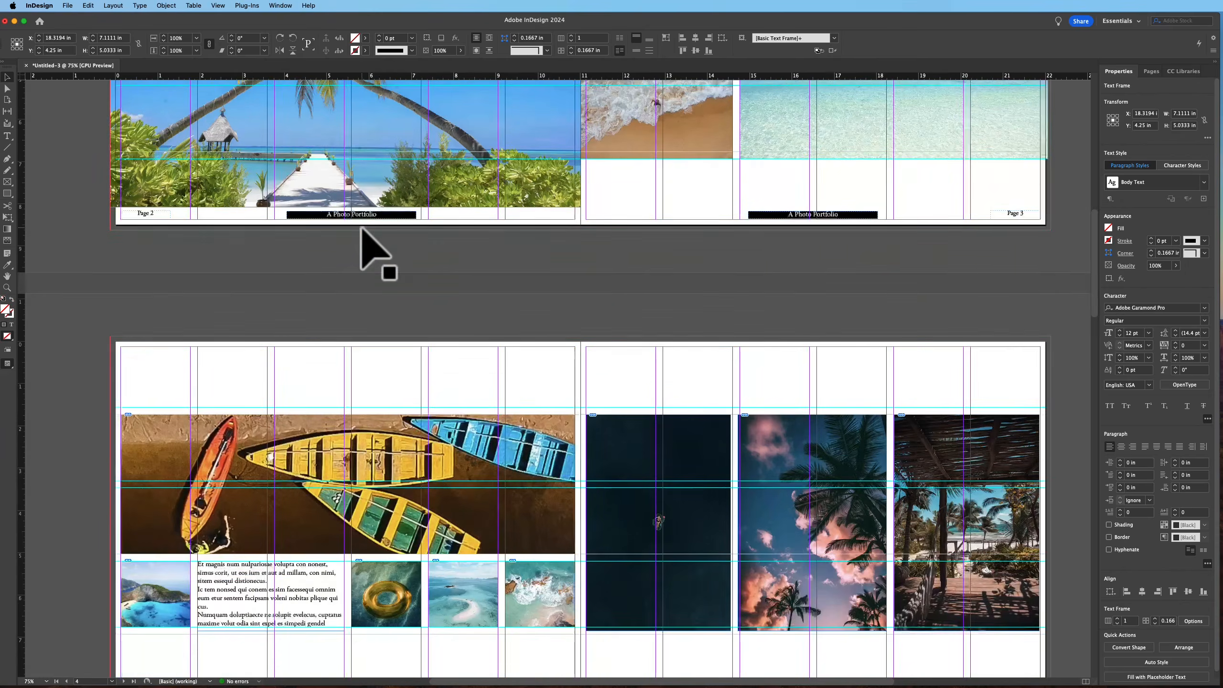
# Apply the Body Text paragraph style to the text frame under the boats photo on page 4
pyautogui.scroll(10, 369, 248)
pyautogui.scroll(-12, 368, 248)
pyautogui.scroll(12, 368, 248)
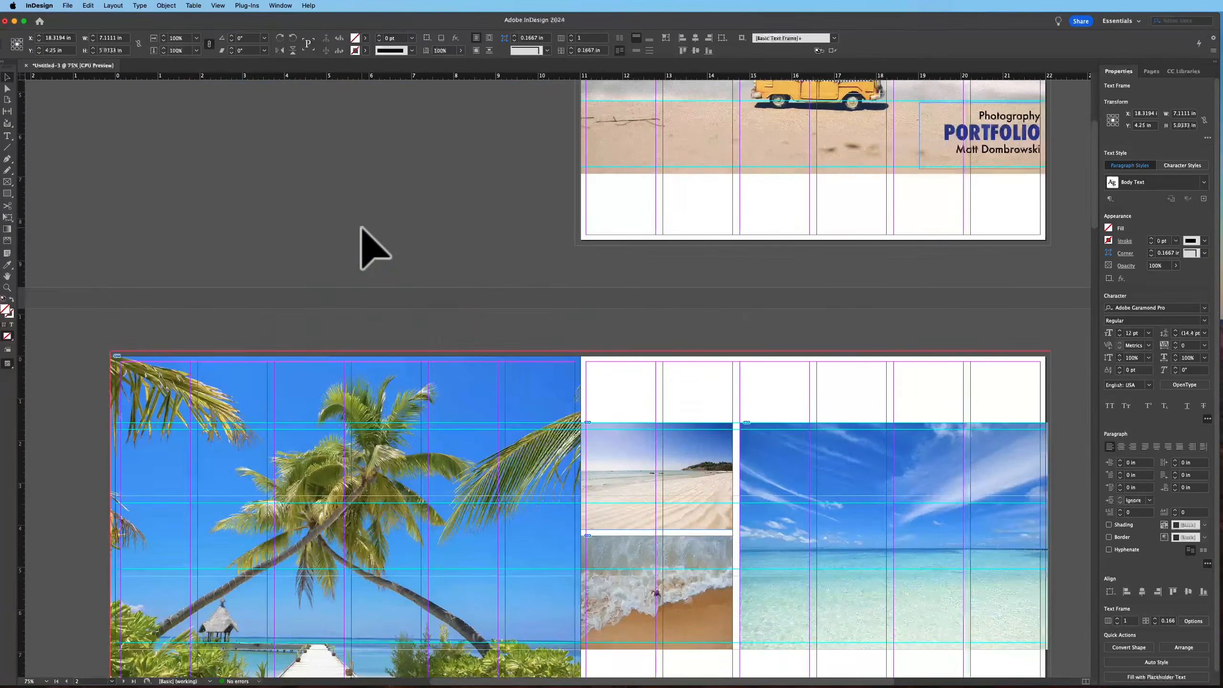
pyautogui.scroll(-18, 368, 248)
pyautogui.click(322, 318)
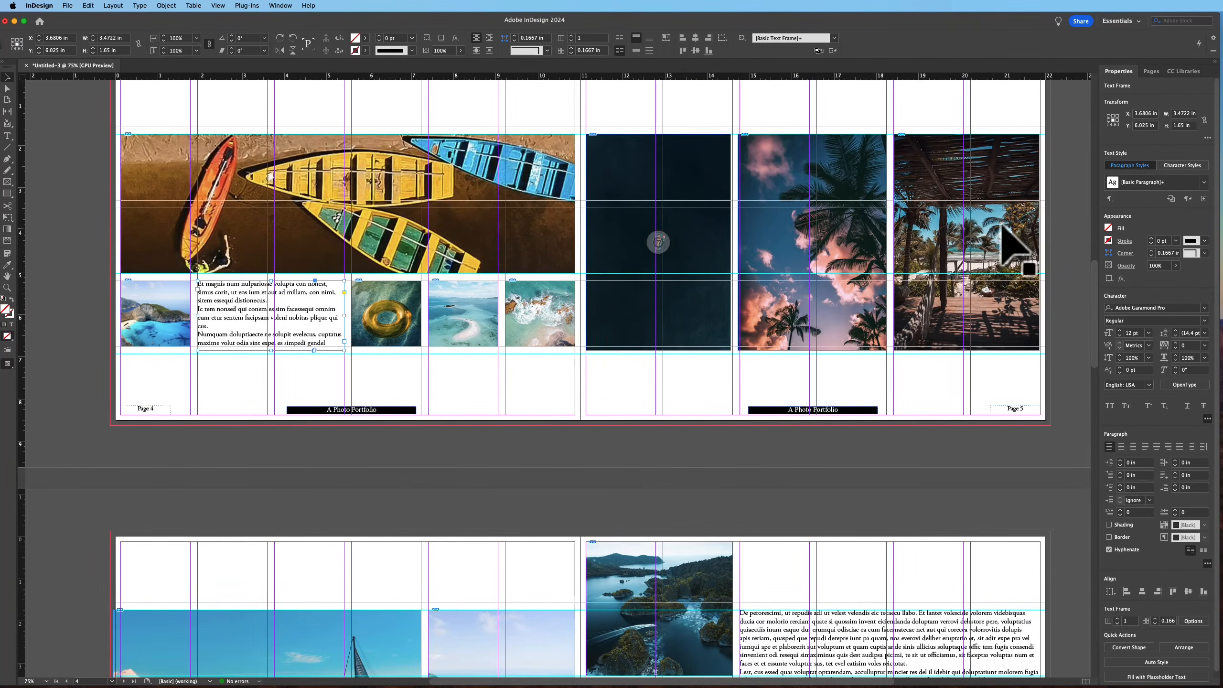
pyautogui.click(1204, 182)
pyautogui.click(1156, 222)
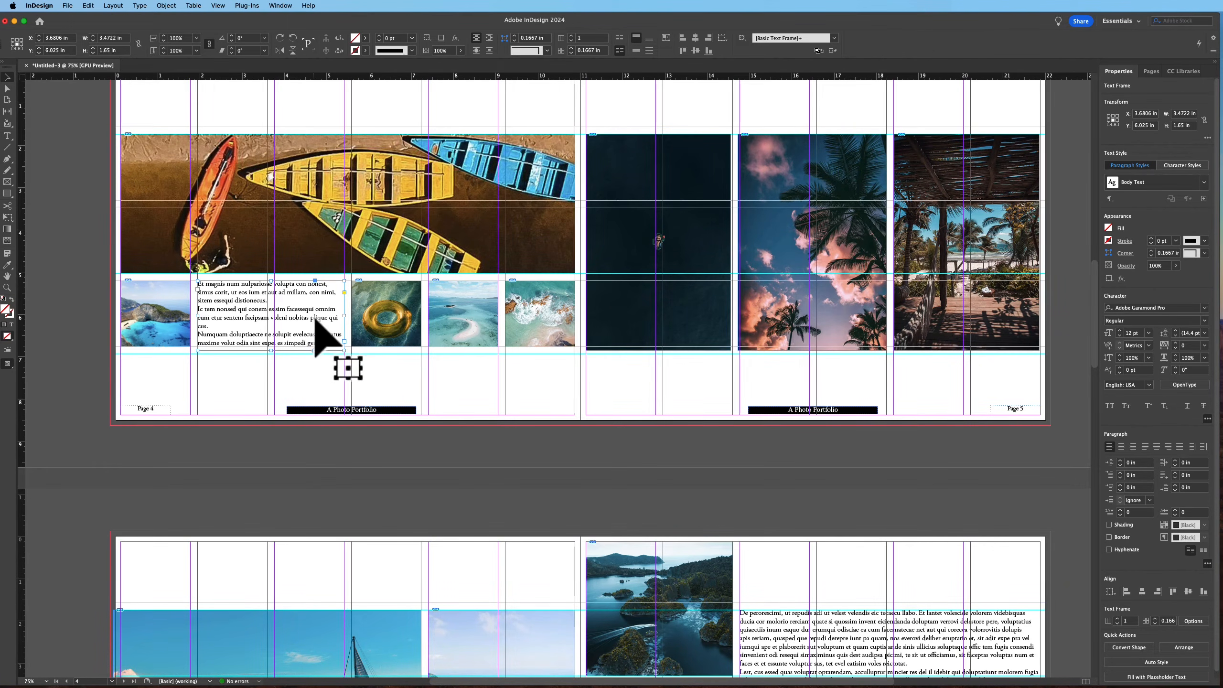
# Draw a text frame across page 8 and fill it with placeholder text
pyautogui.scroll(-6, 850, 414)
pyautogui.scroll(-6, 848, 419)
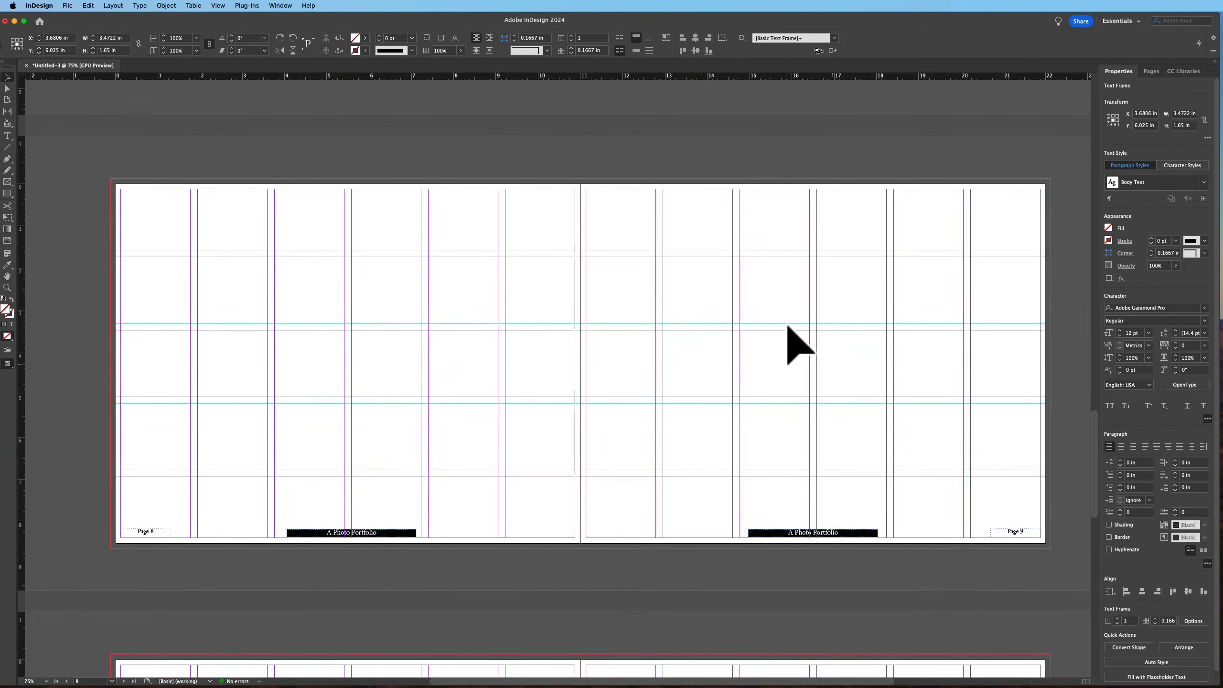
pyautogui.click(8, 137)
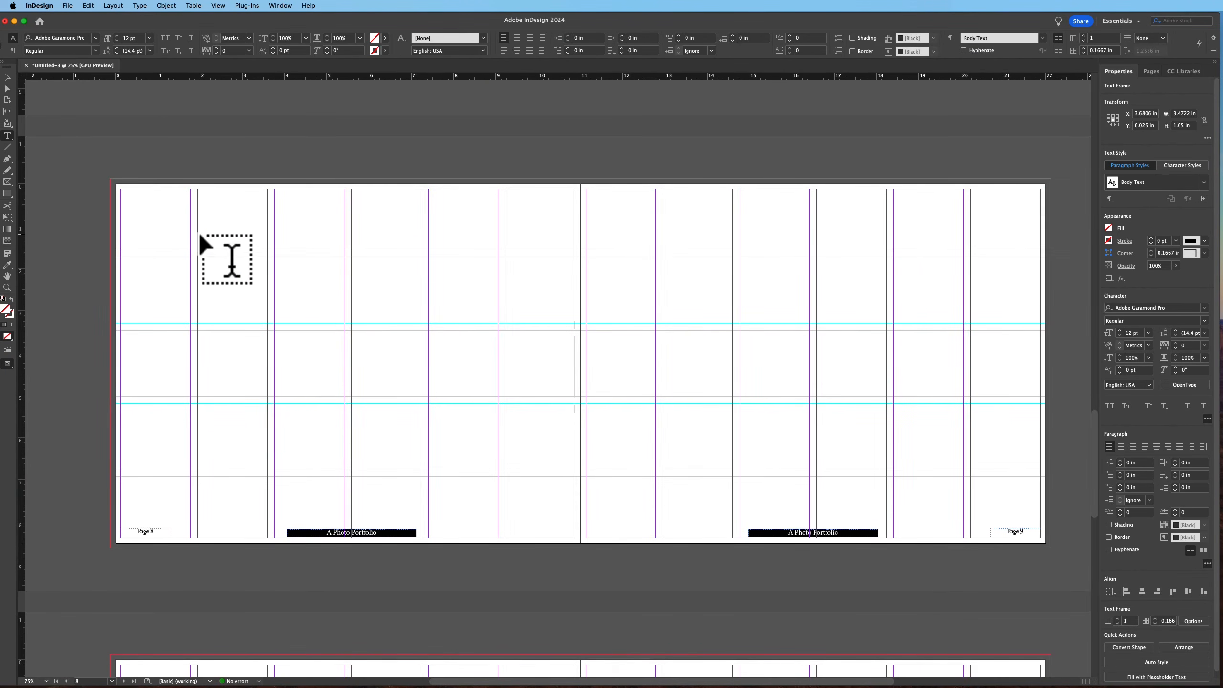
pyautogui.moveTo(123, 256); pyautogui.dragTo(577, 468)
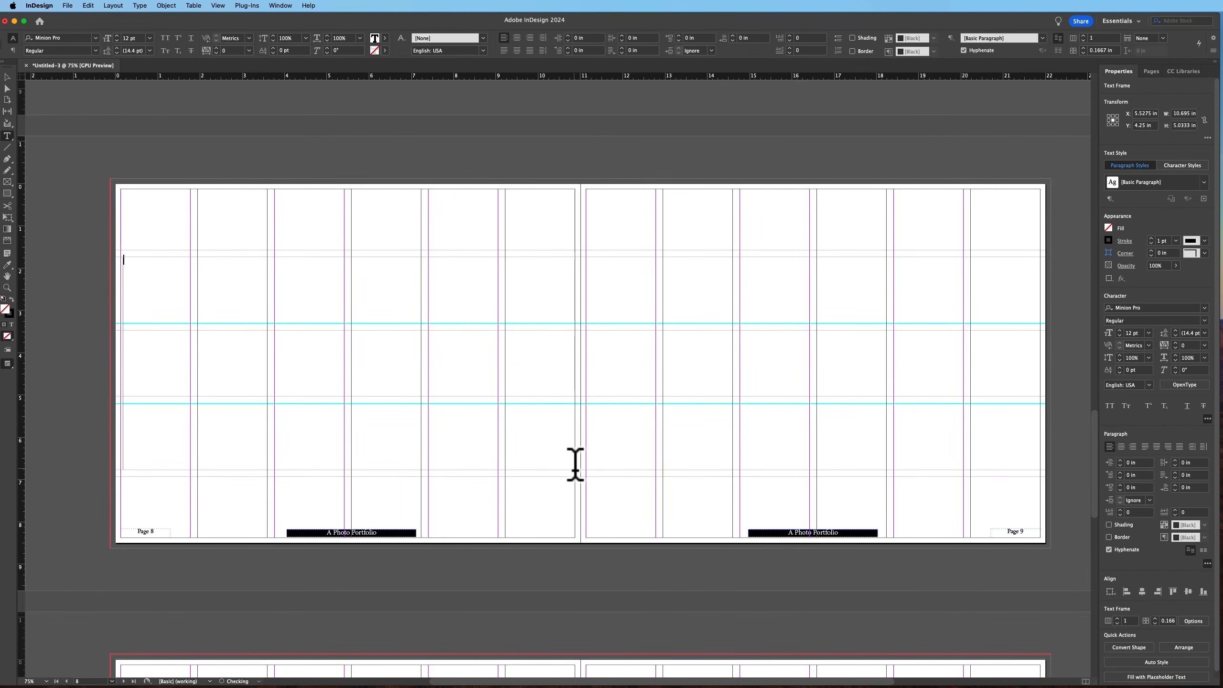
pyautogui.rightClick(171, 282)
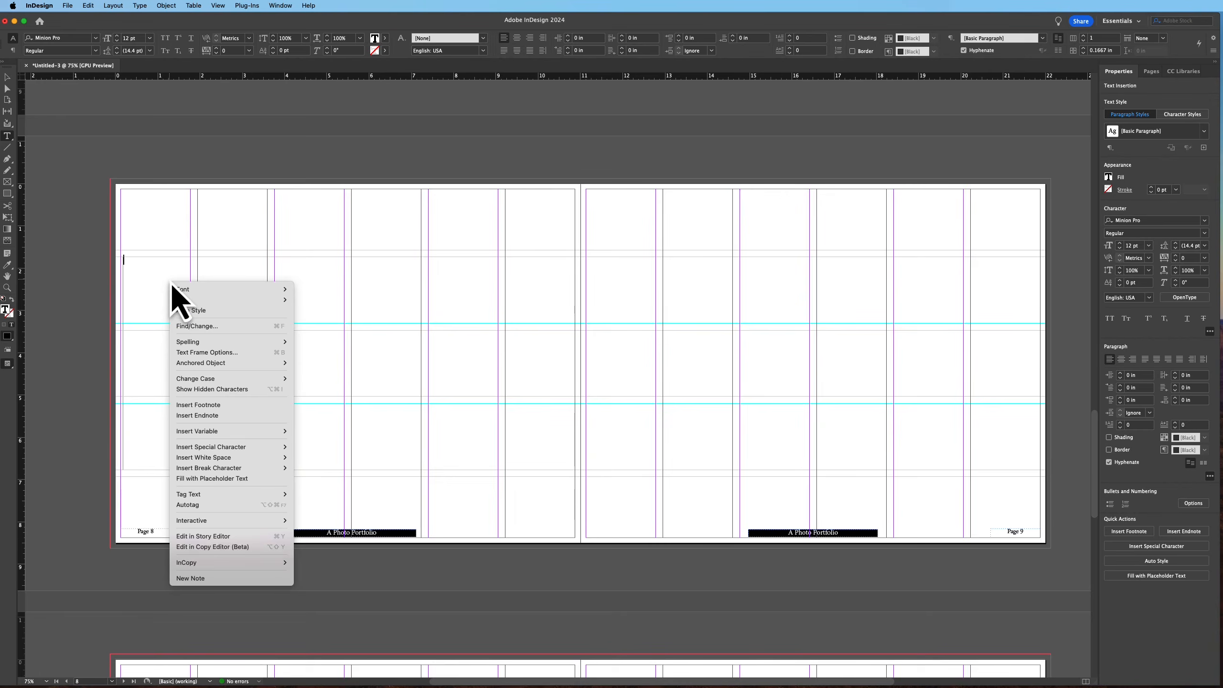
pyautogui.click(260, 478)
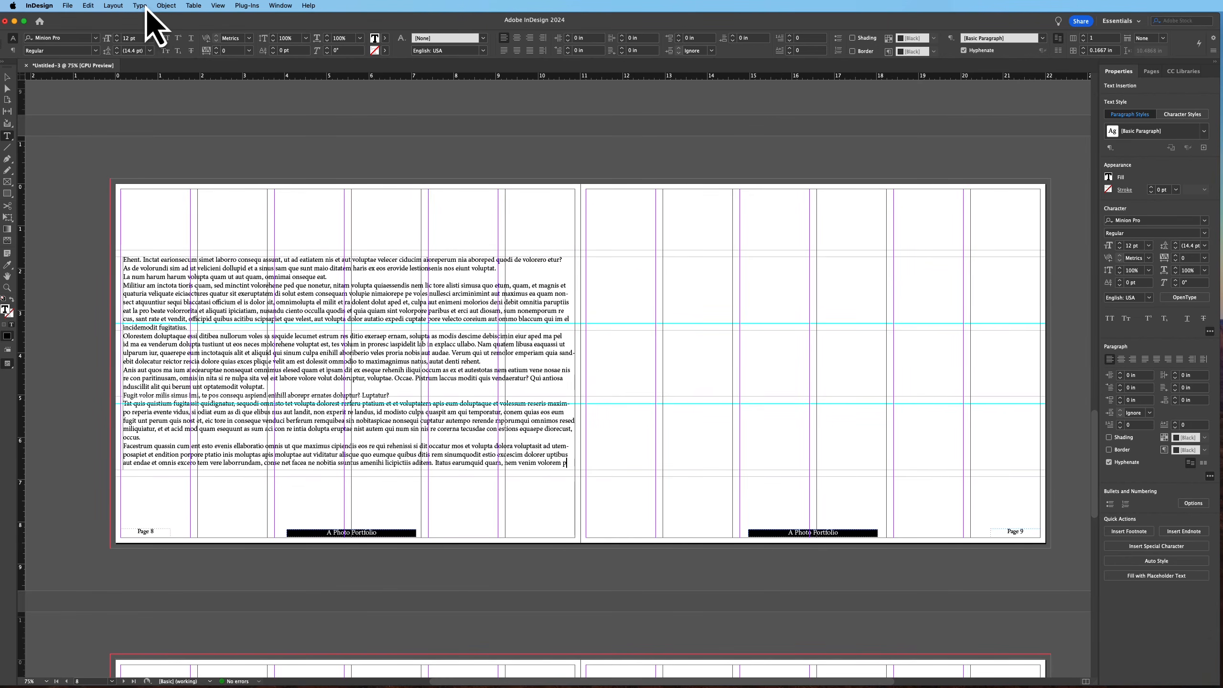
# Set the page 8 text frame to 3 columns and insert column rules between them
pyautogui.click(114, 6)
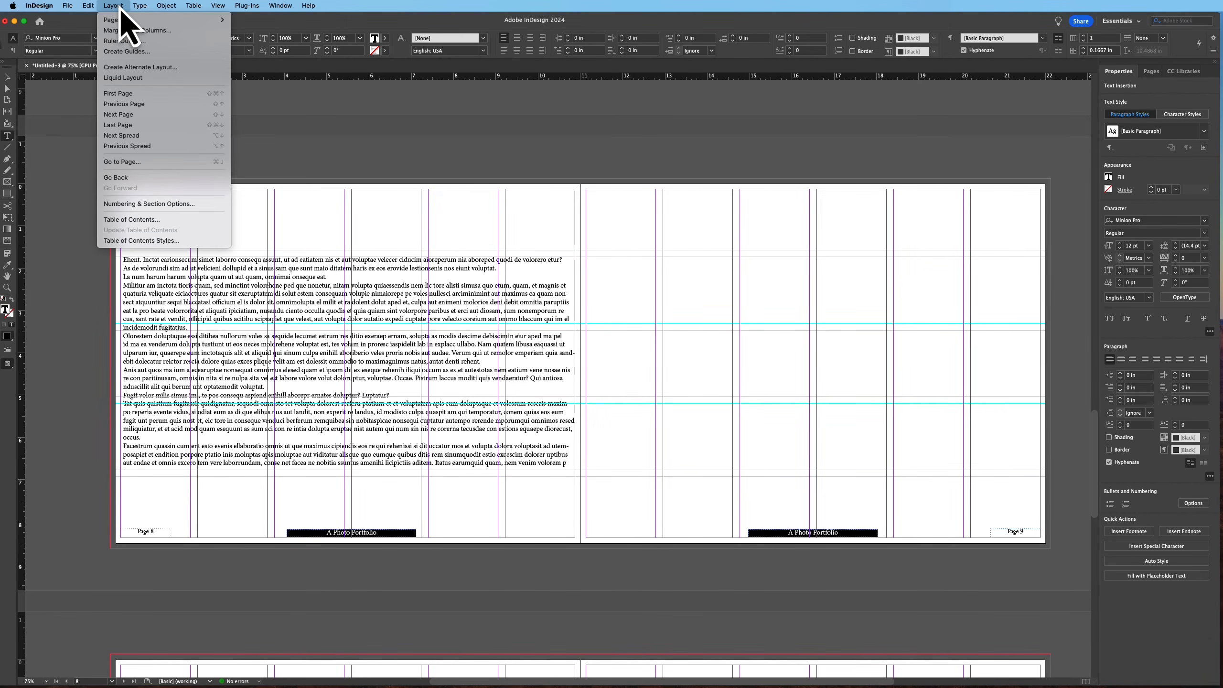
pyautogui.rightClick(302, 354)
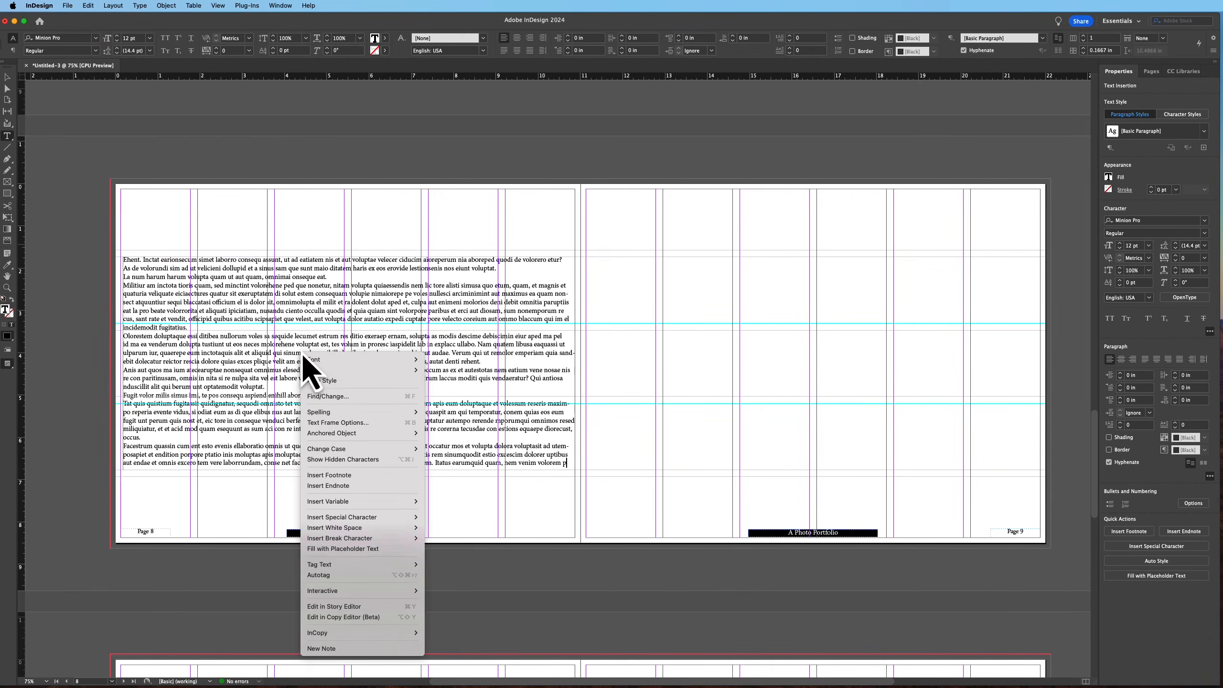
pyautogui.click(345, 424)
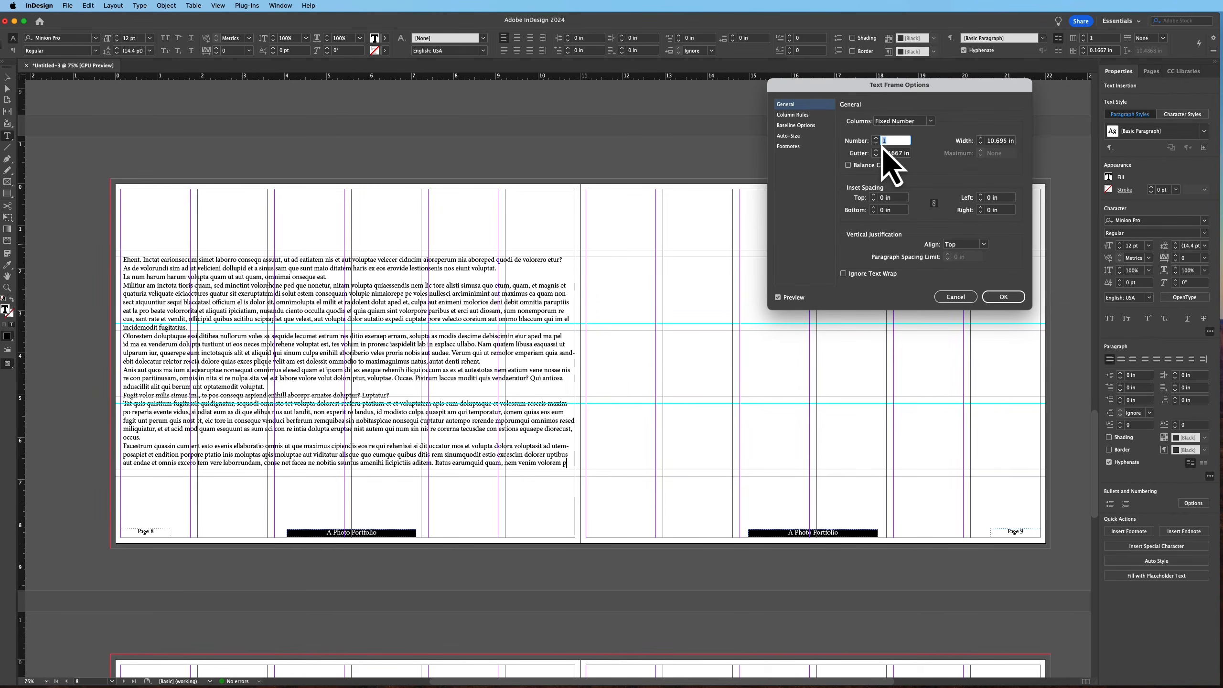
pyautogui.click(876, 139)
pyautogui.click(876, 139)
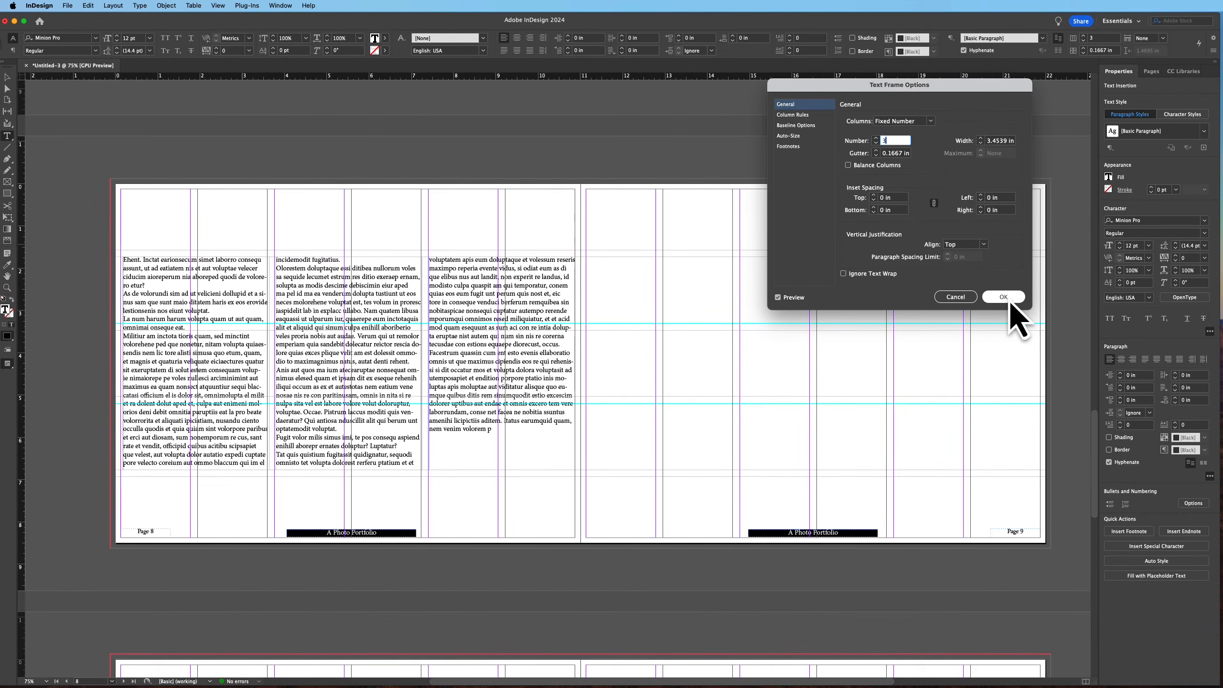
pyautogui.click(793, 114)
pyautogui.click(850, 120)
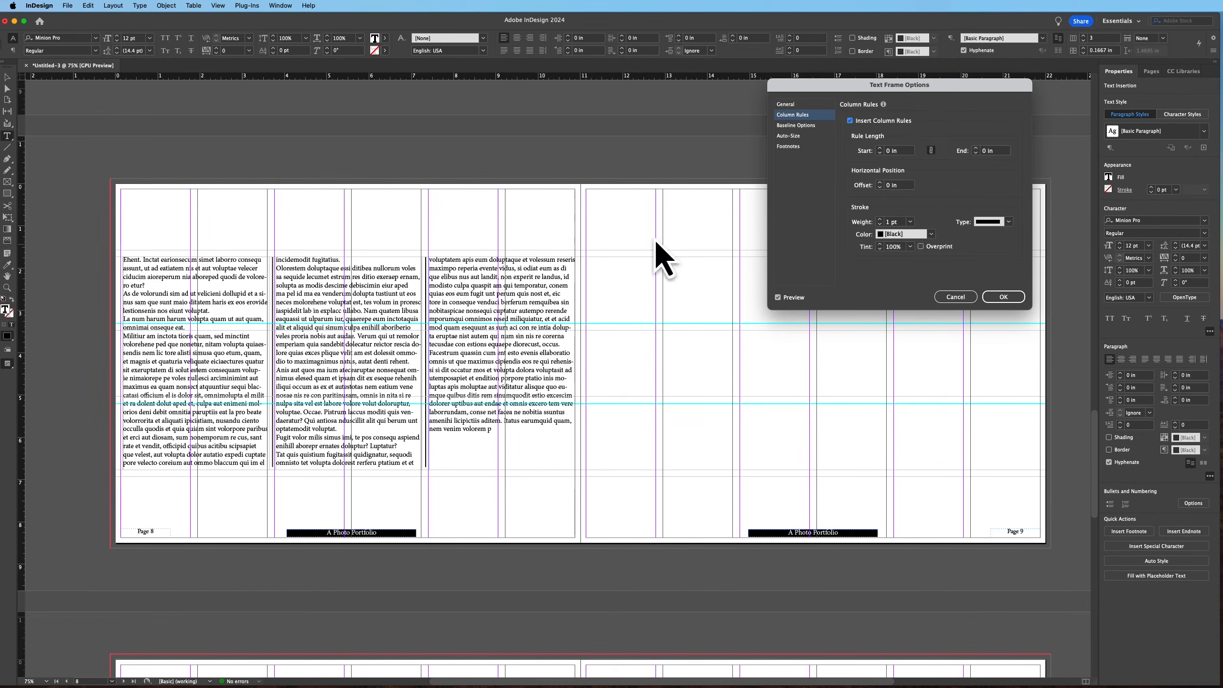
pyautogui.click(1003, 296)
# Apply the Body Text paragraph style to the page 8 placeholder text
pyautogui.click(1204, 131)
pyautogui.click(1185, 164)
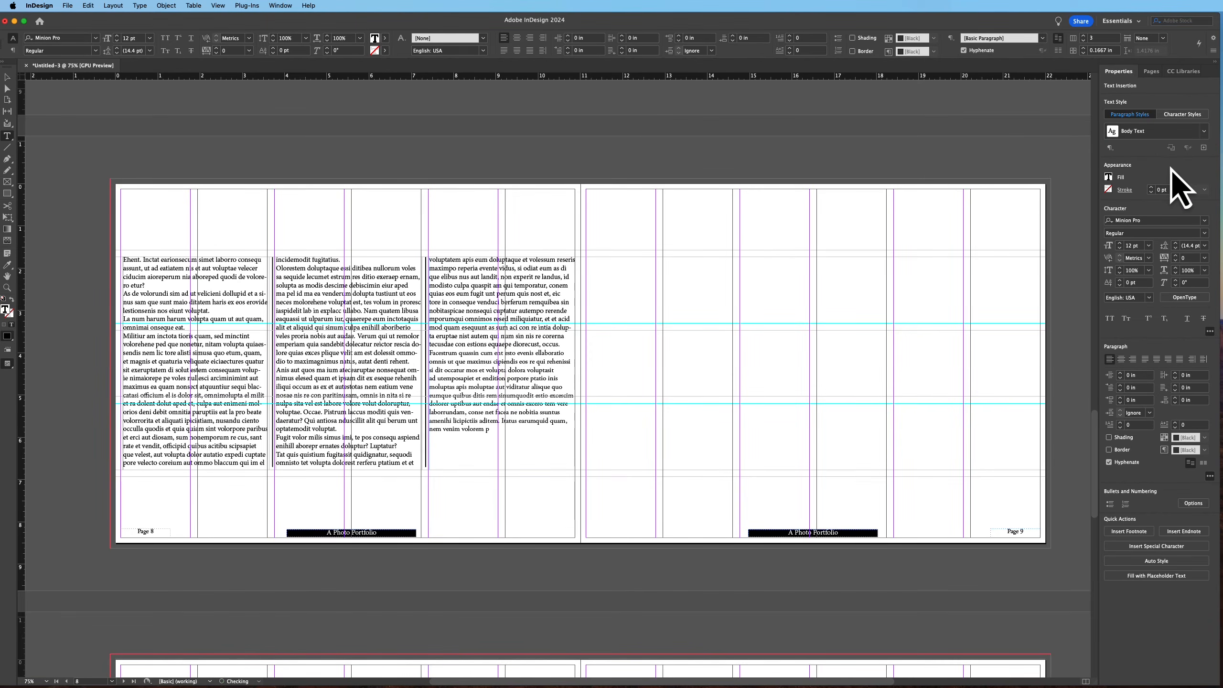
pyautogui.click(7, 77)
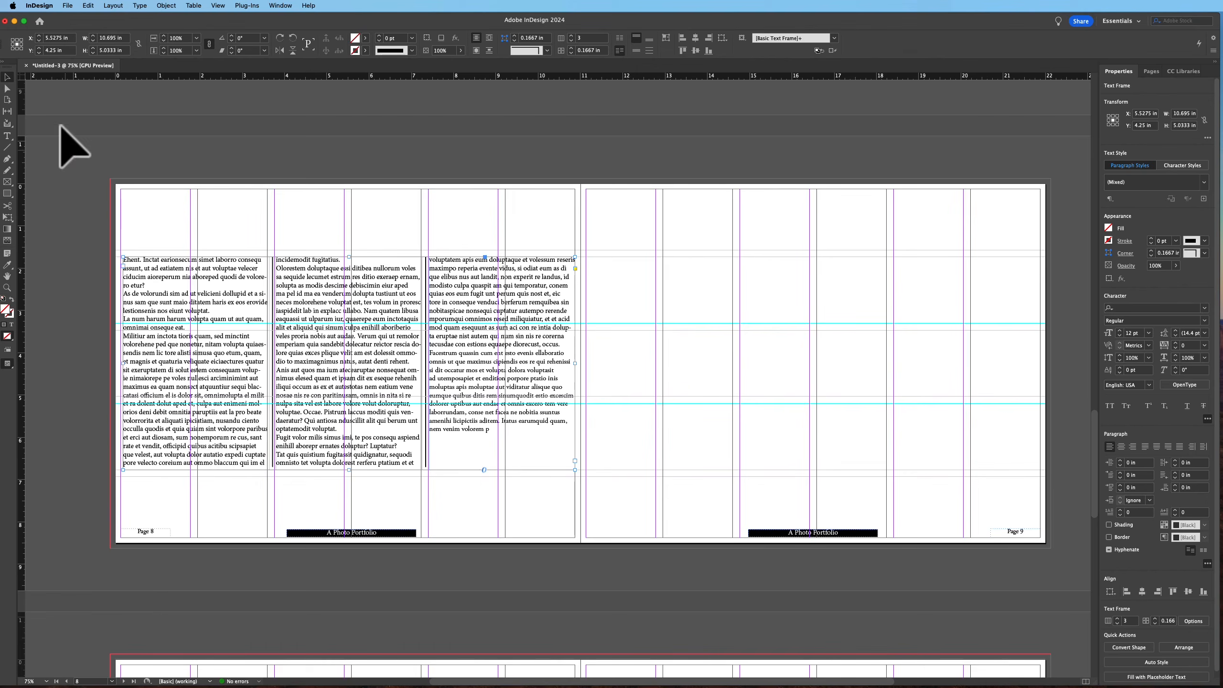
# Toggle preview mode to check the layout of spread 8–9 without guides
pyautogui.press('w')
pyautogui.click(41, 153)
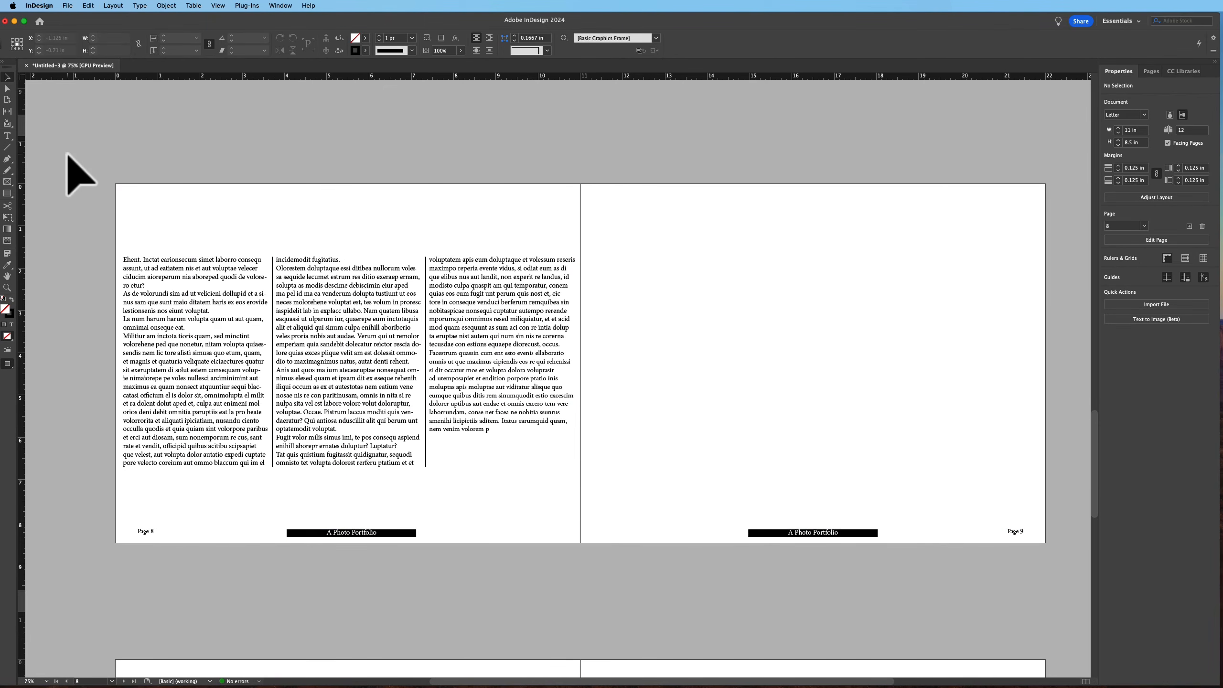
pyautogui.press('w')
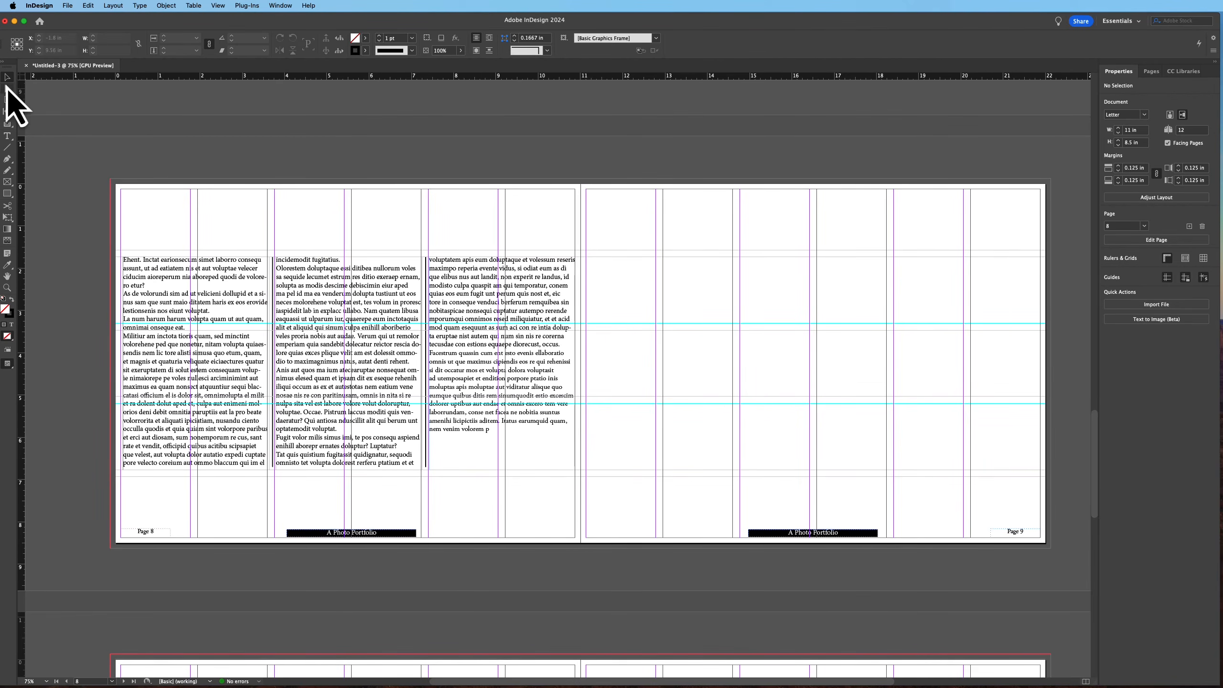
# Draw an image frame covering page 9 and place the river photo into it
pyautogui.click(7, 182)
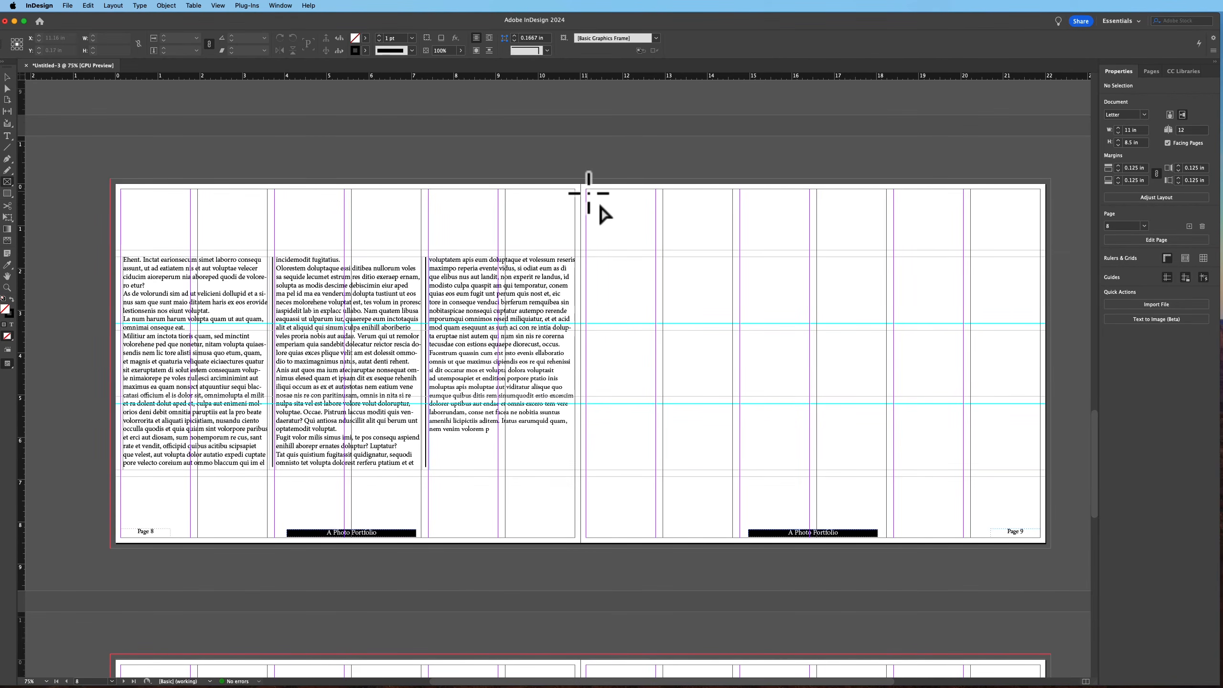
pyautogui.moveTo(587, 190); pyautogui.dragTo(1051, 527)
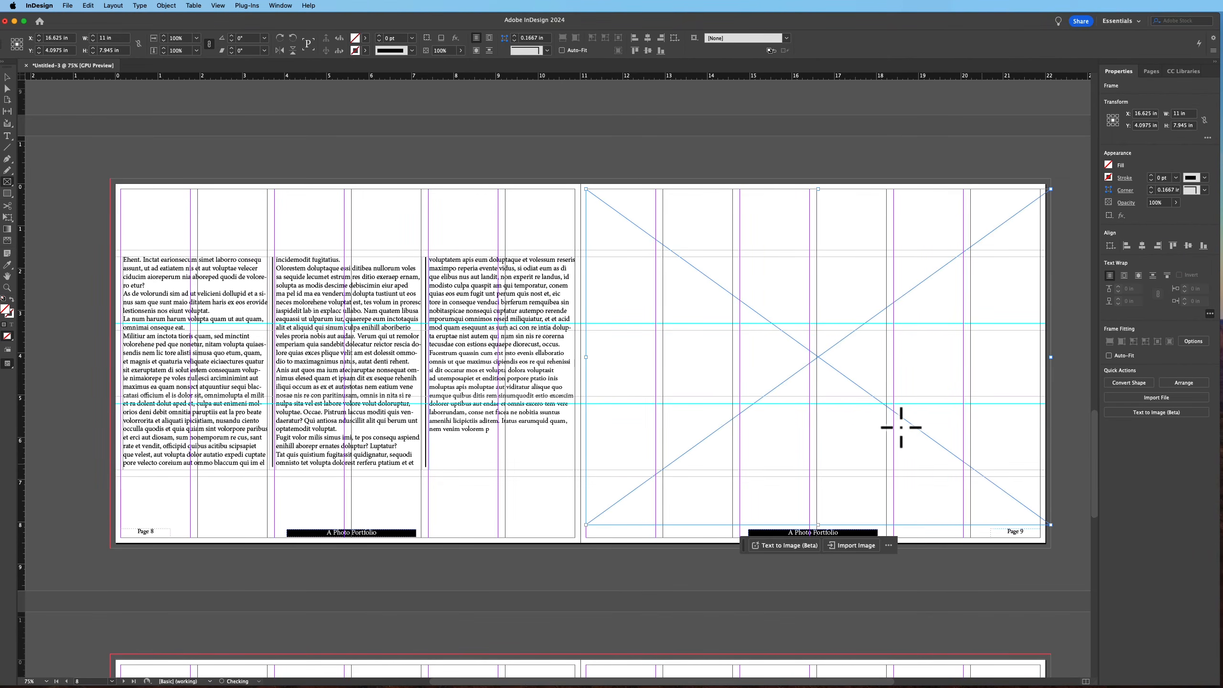
pyautogui.press('super+d')
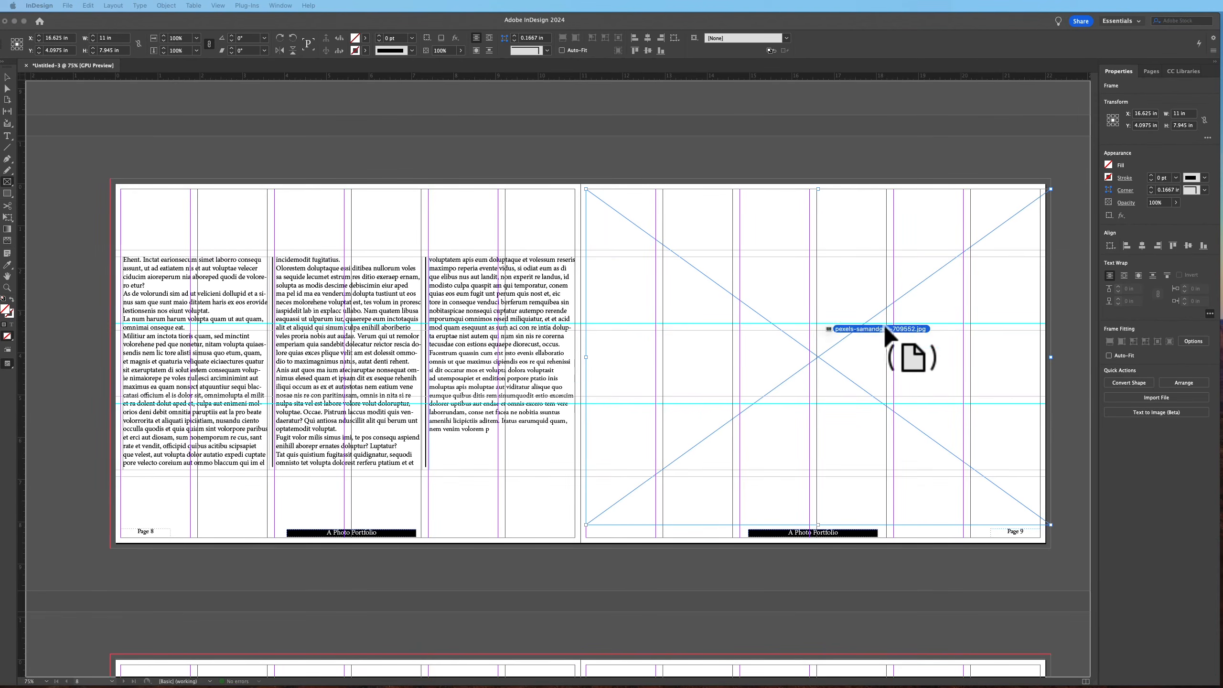
pyautogui.click(902, 302)
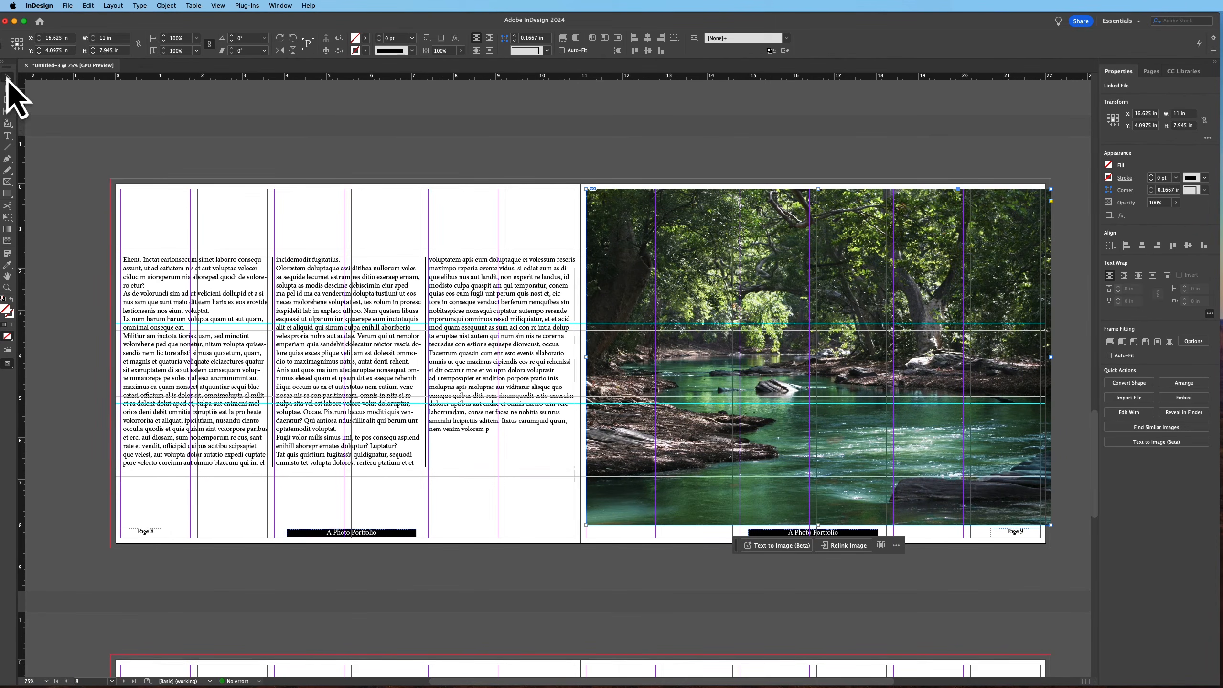
# Draw an image frame spanning spread 10–11 and place the boats photo into it
pyautogui.click(167, 137)
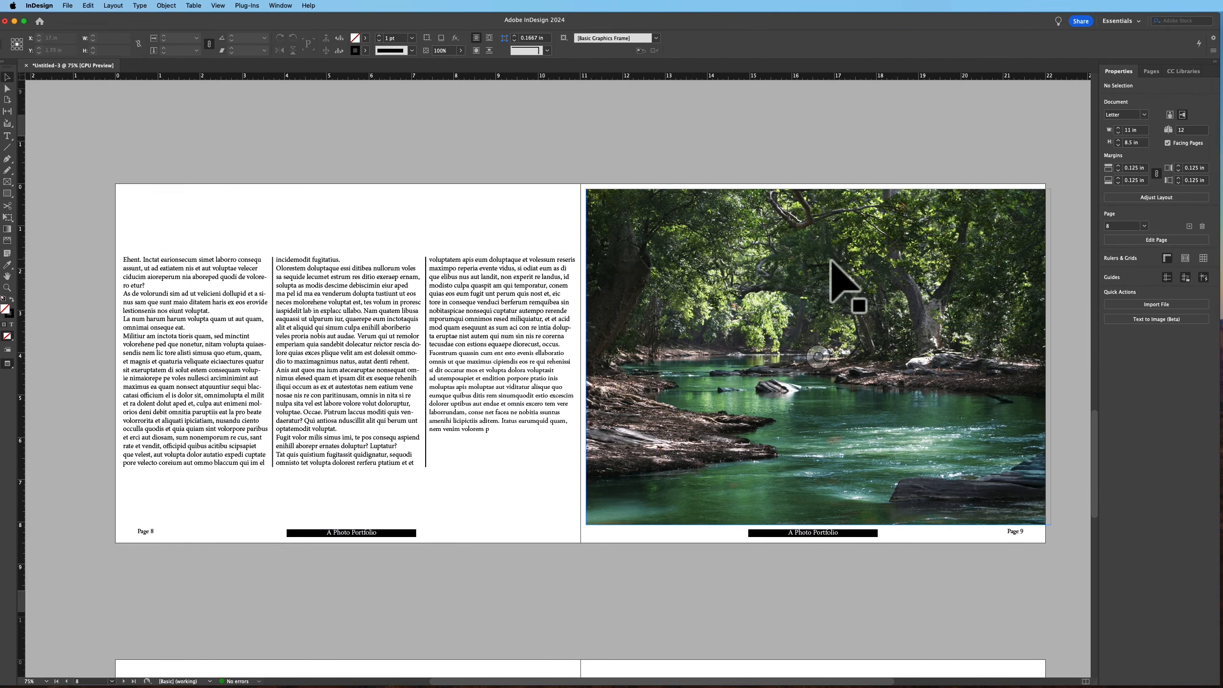
pyautogui.scroll(-8, 799, 341)
pyautogui.scroll(-1, 788, 318)
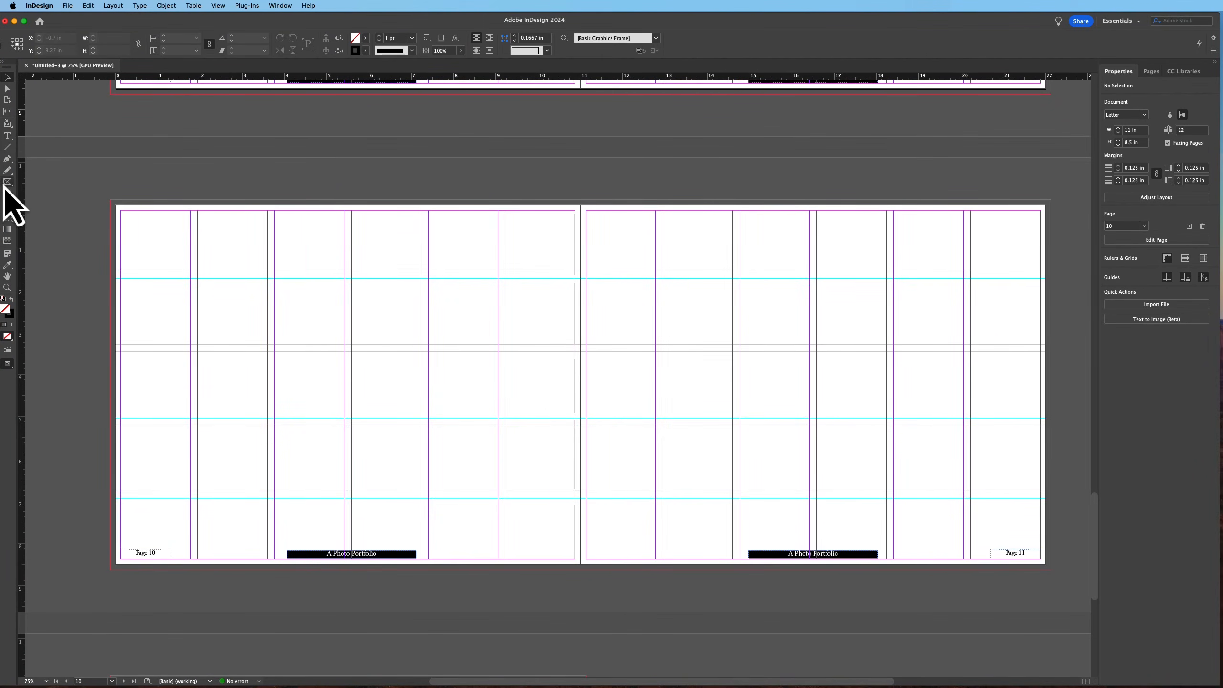
pyautogui.moveTo(112, 202); pyautogui.dragTo(1051, 544)
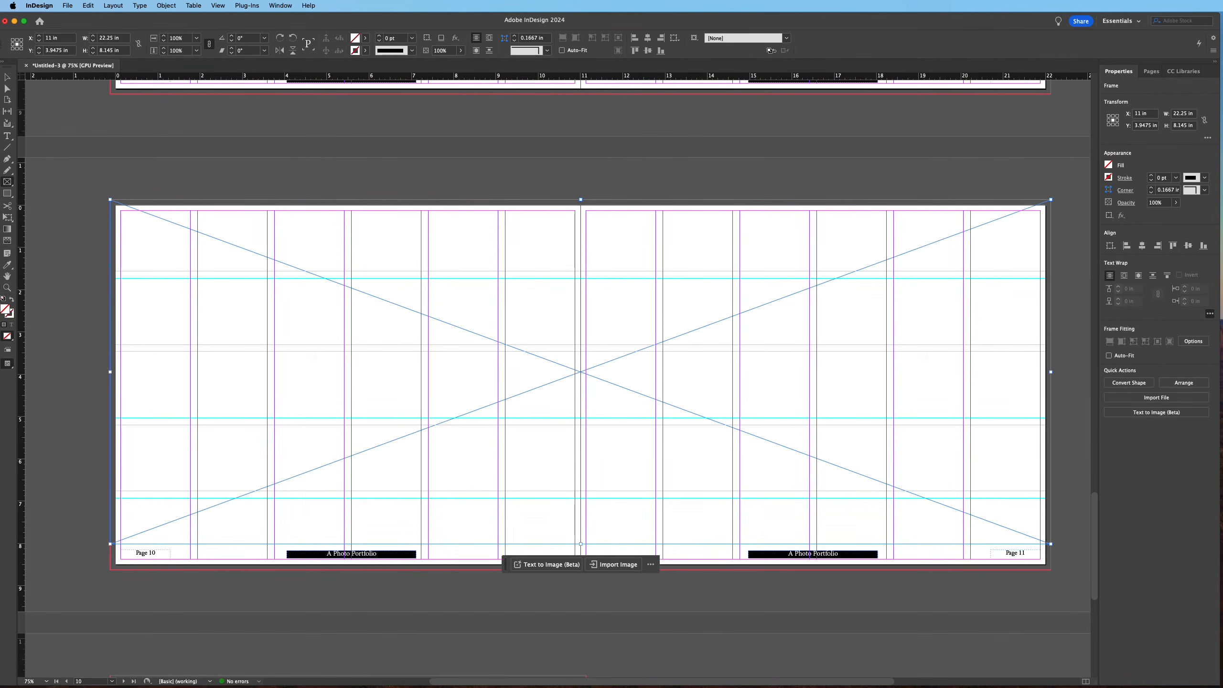
pyautogui.press('super+d')
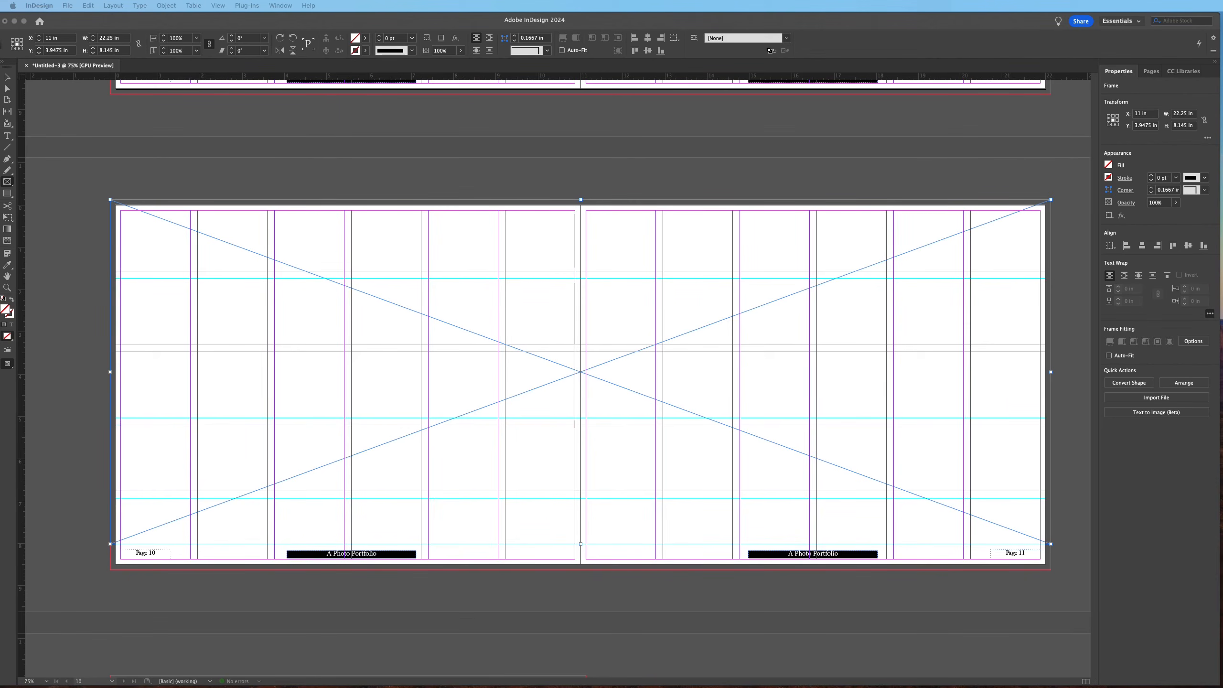
pyautogui.click(635, 314)
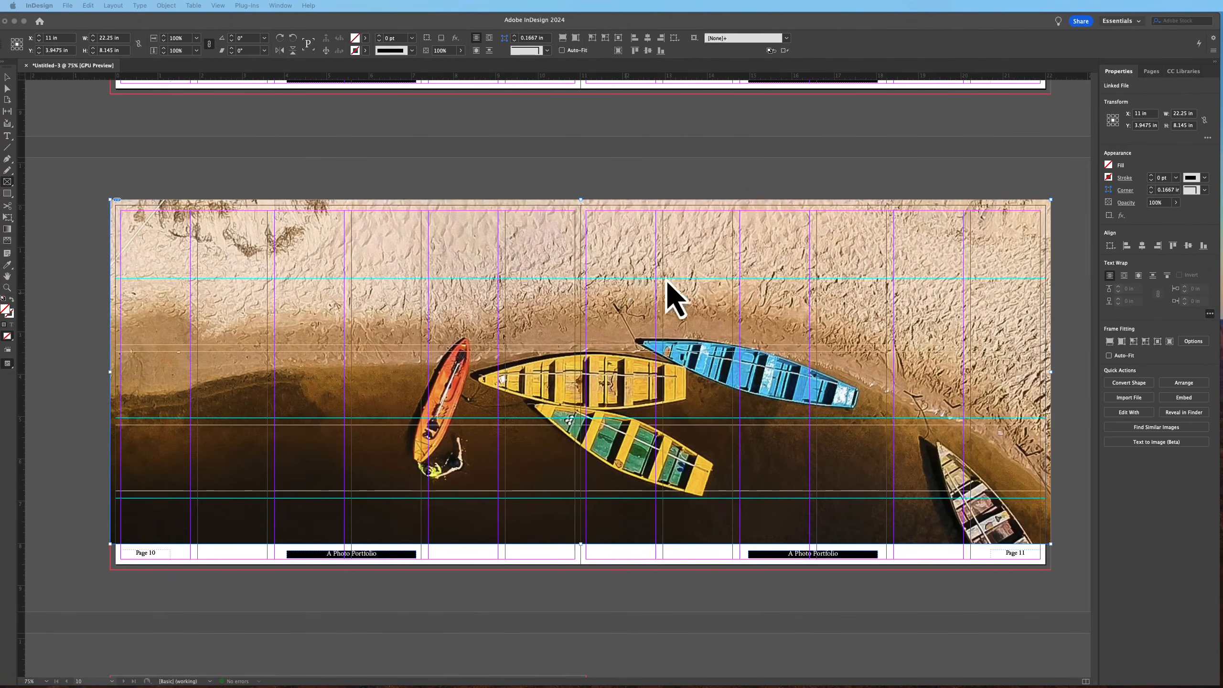
# Replace the large boats photo on page 4 with a palm-tree photo
pyautogui.scroll(20, 635, 280)
pyautogui.scroll(-8, 644, 294)
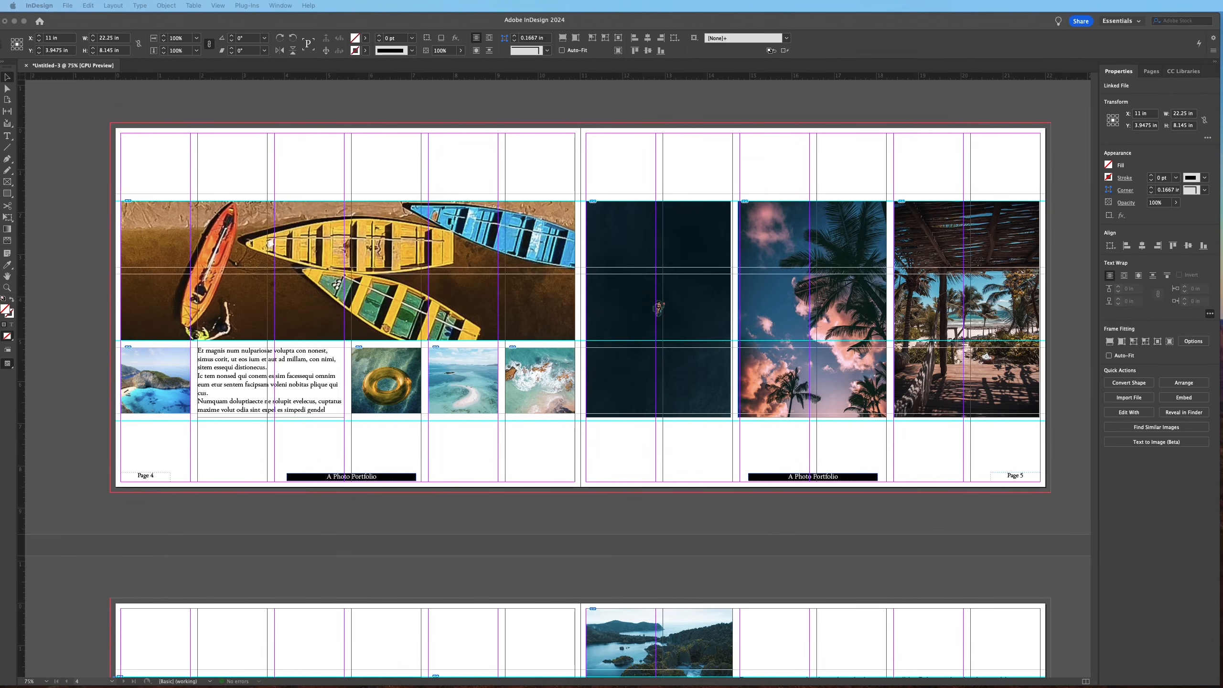
pyautogui.moveTo(578, 250); pyautogui.dragTo(461, 313)
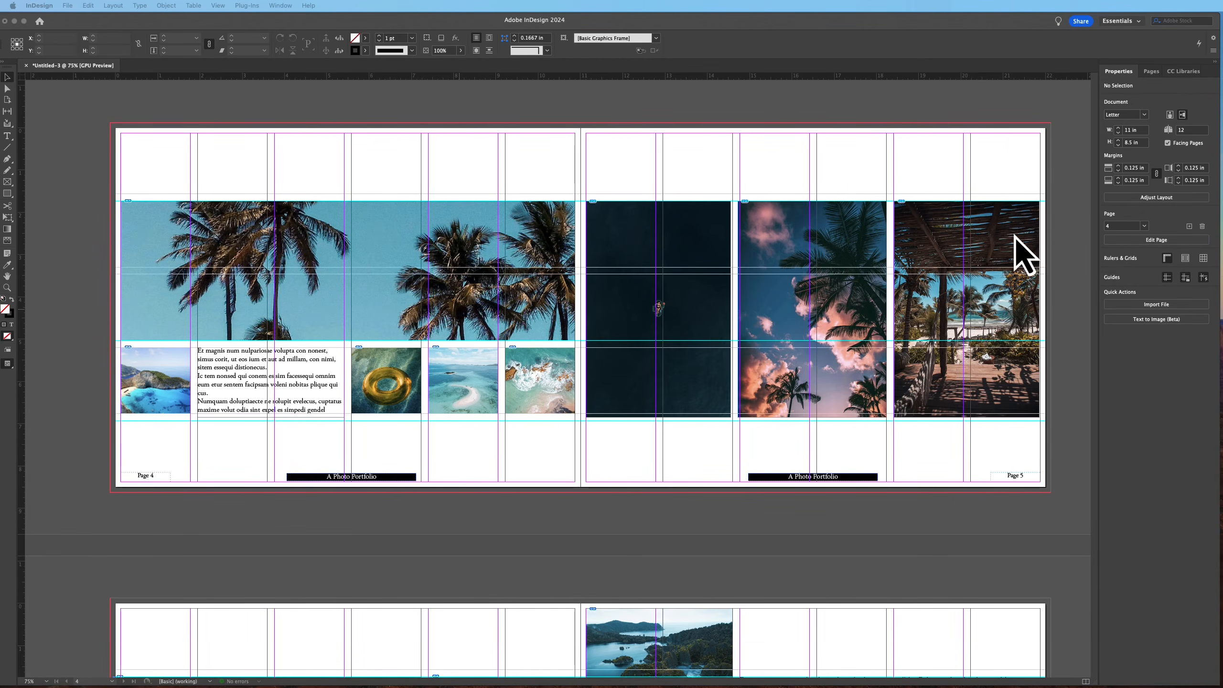
# Create a new two-page parent with prefix B and open it for editing
pyautogui.scroll(-20, 741, 404)
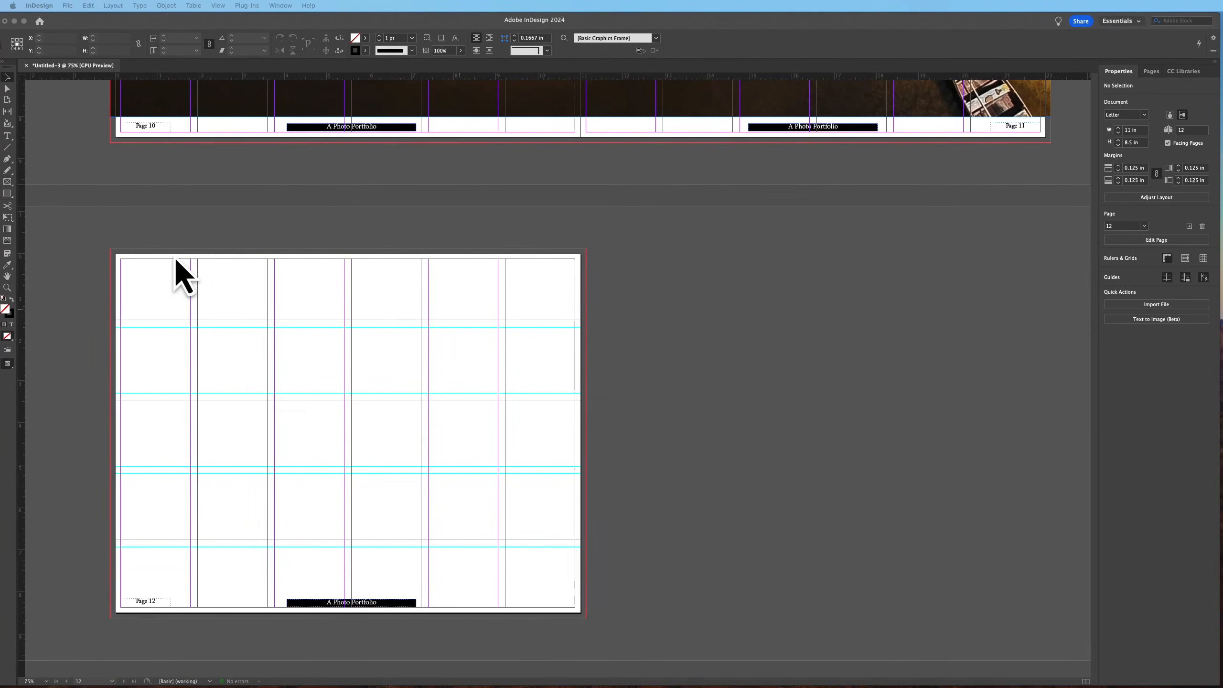
pyautogui.click(1149, 71)
pyautogui.click(1156, 75)
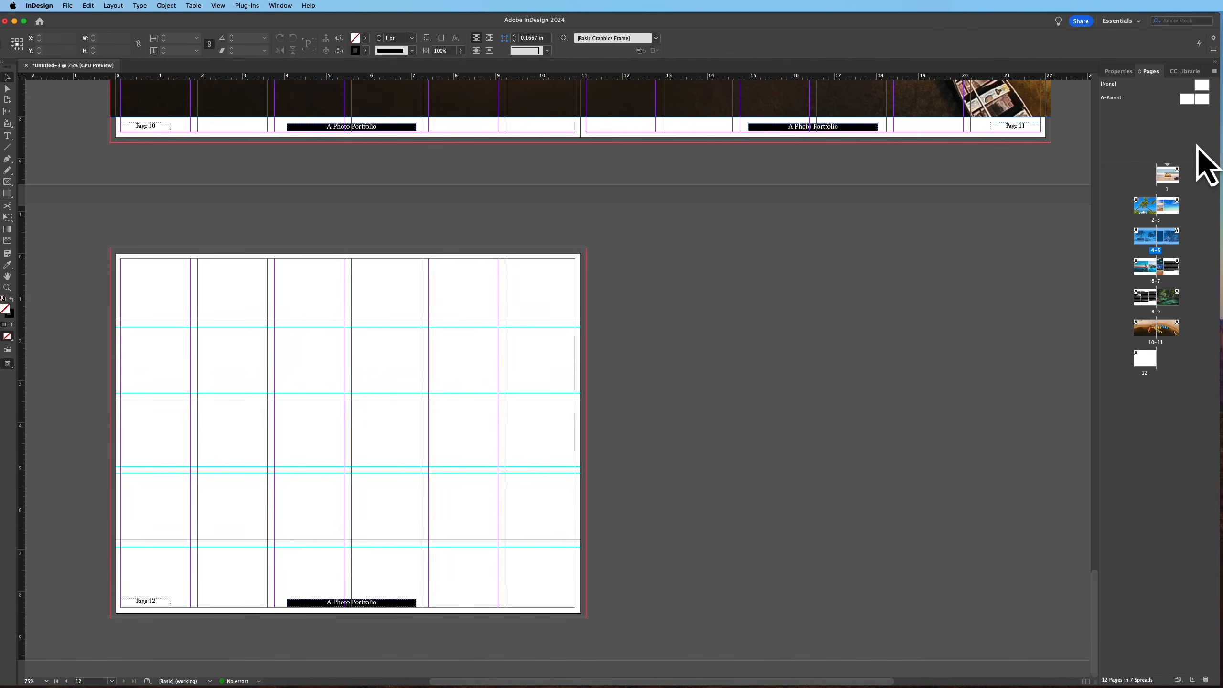
pyautogui.rightClick(1141, 122)
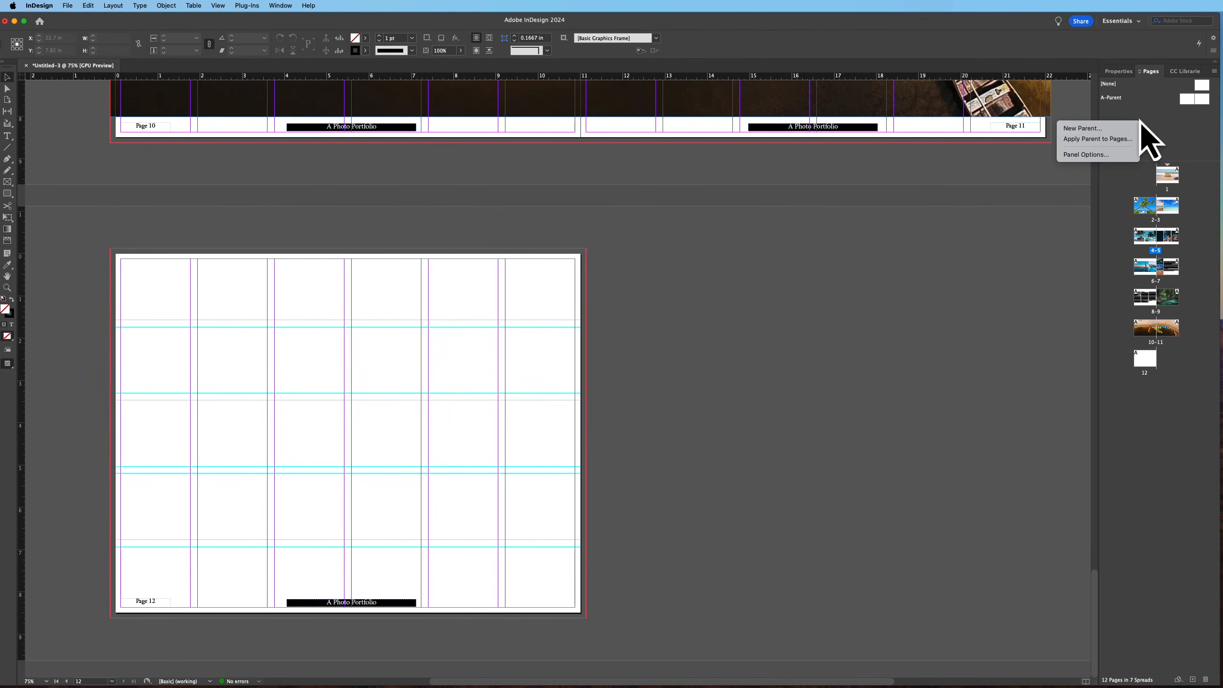
pyautogui.click(1092, 129)
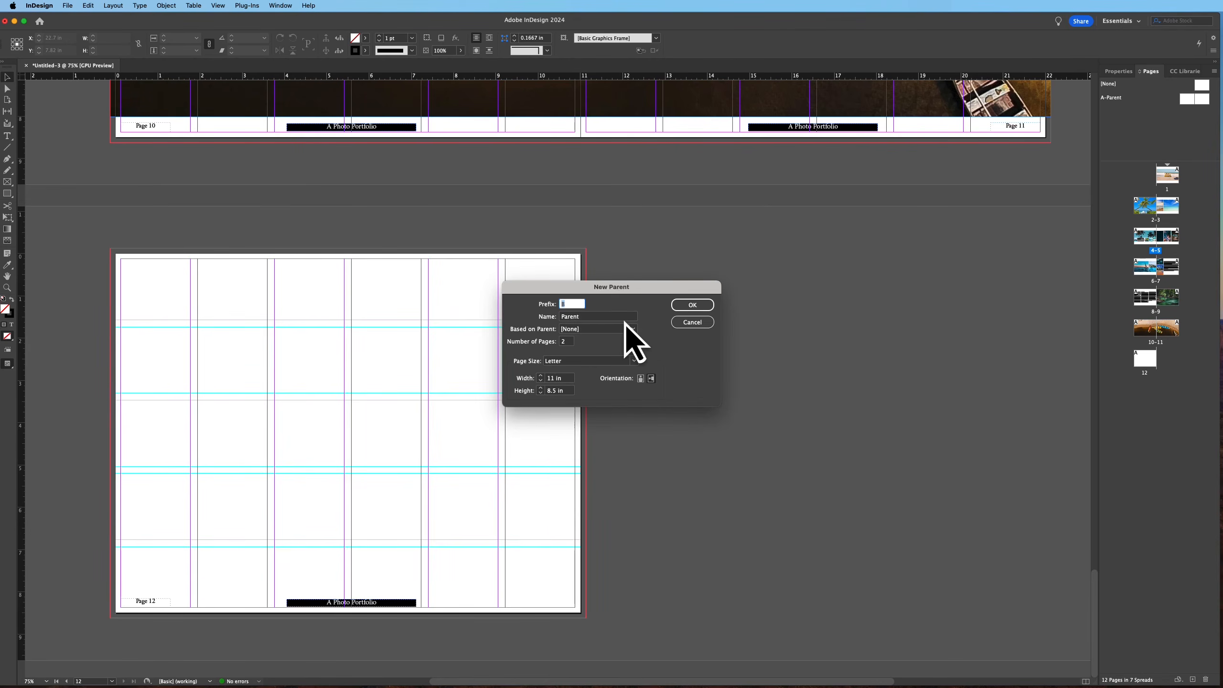
pyautogui.click(701, 306)
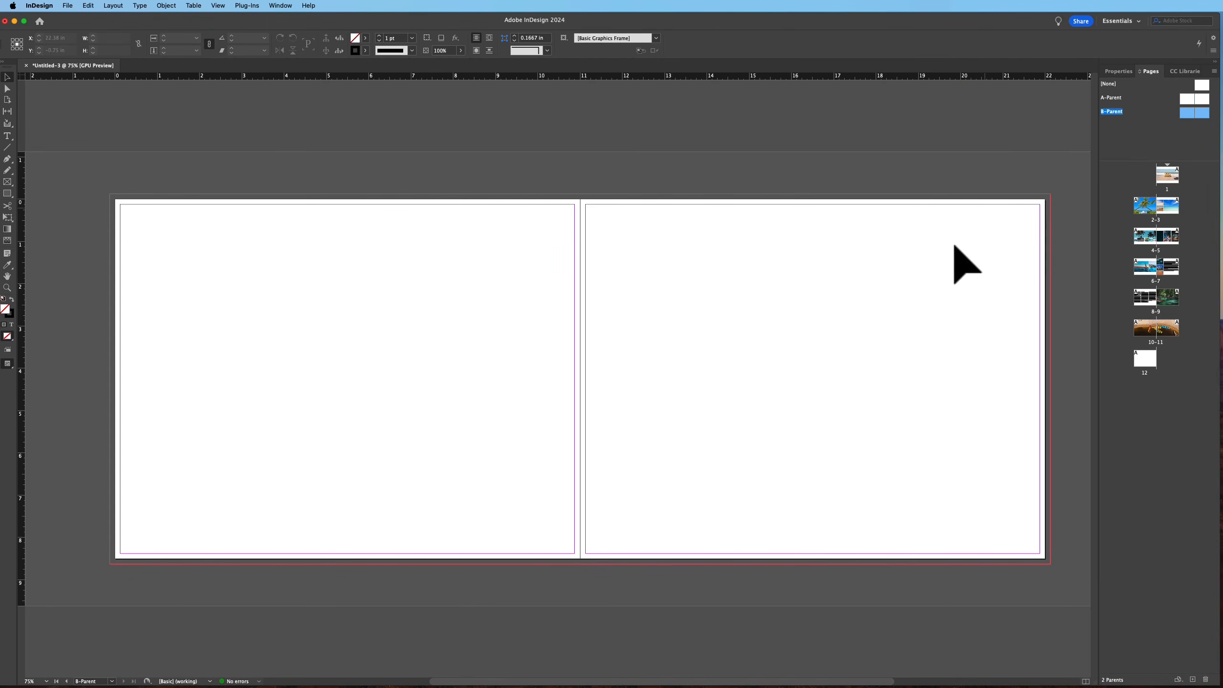
pyautogui.doubleClick(1202, 112)
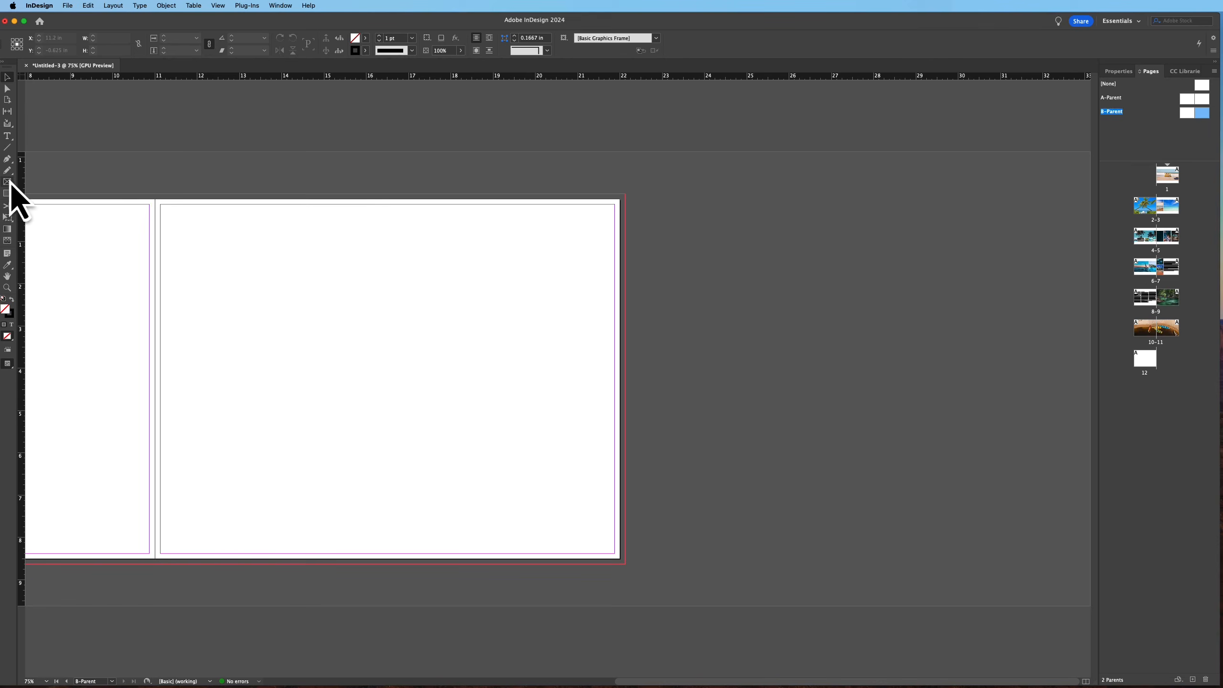
pyautogui.click(7, 193)
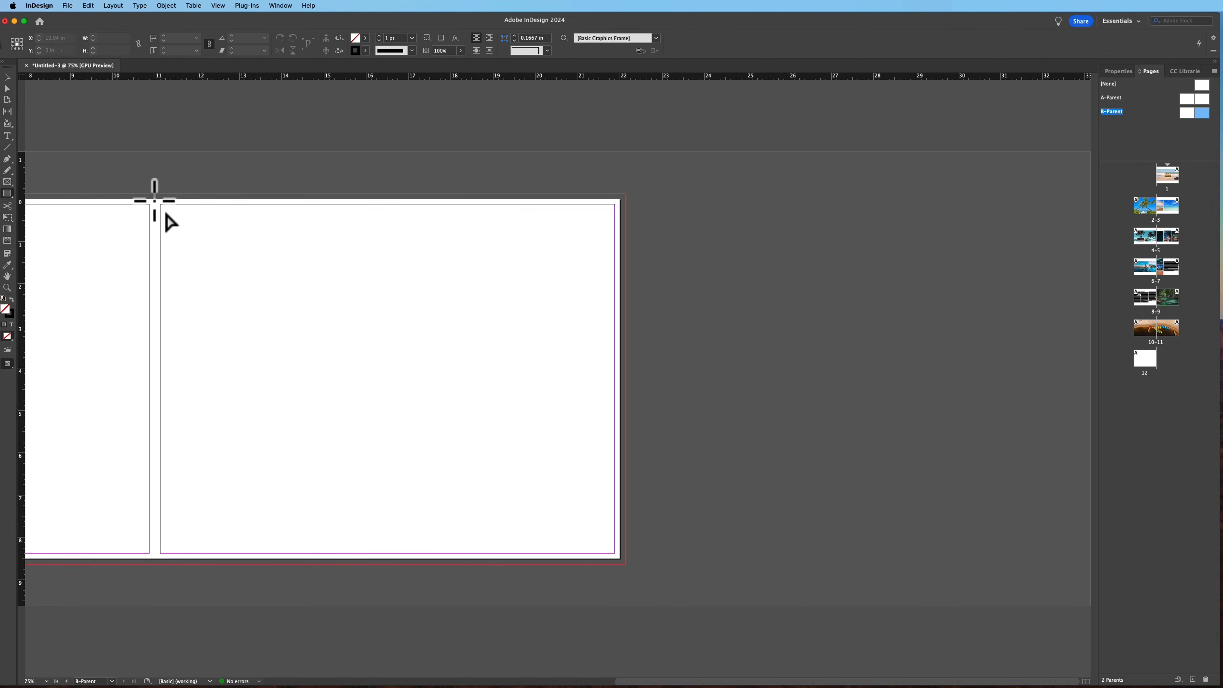
# Draw a frame covering the right page of B-Parent and give it a black fill with no stroke
pyautogui.moveTo(156, 202); pyautogui.dragTo(625, 564)
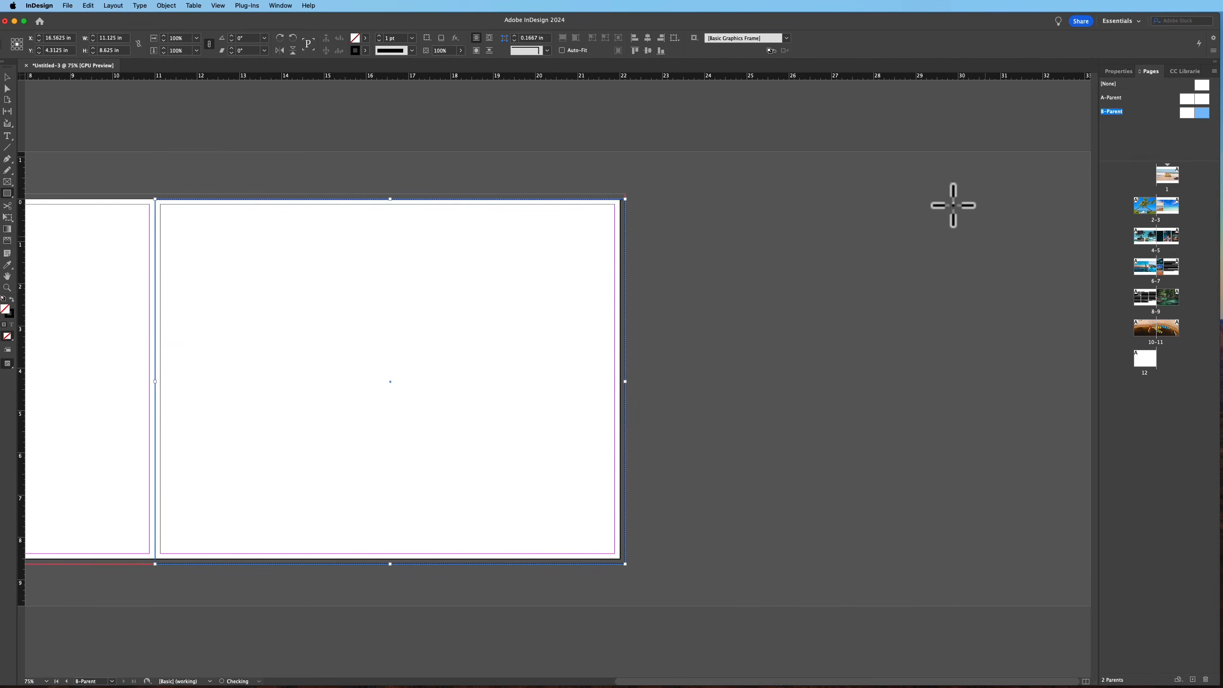
pyautogui.click(1131, 72)
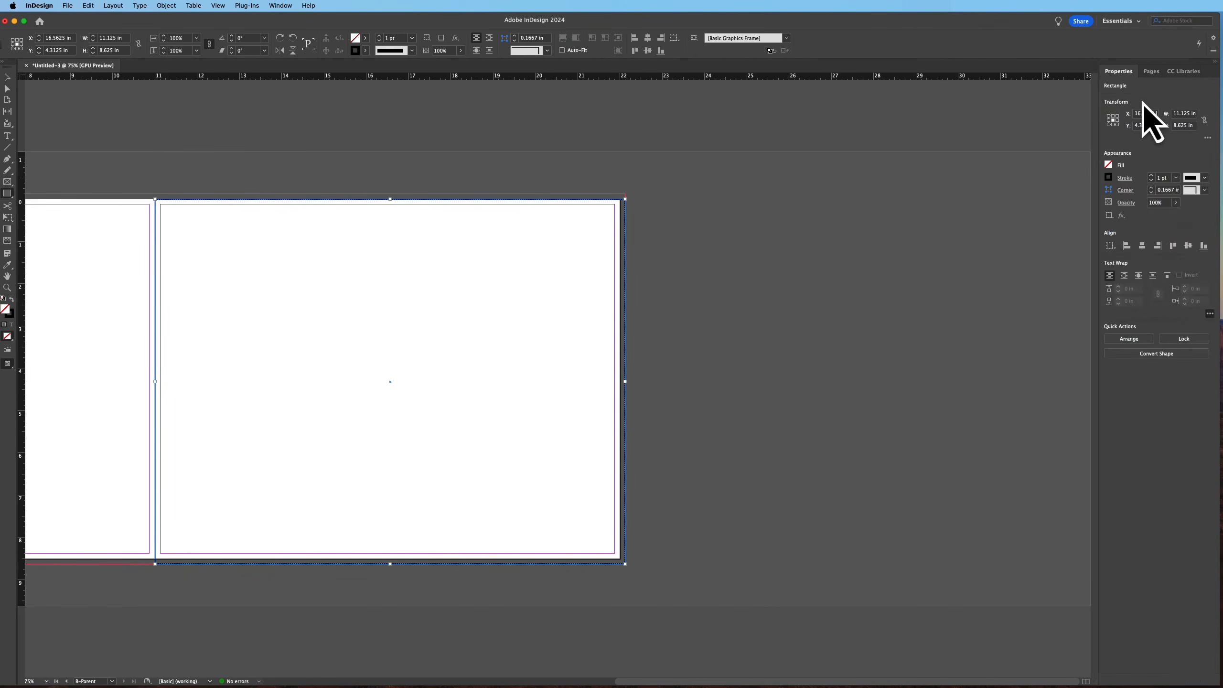
pyautogui.click(1112, 172)
pyautogui.click(1150, 73)
pyautogui.click(1108, 169)
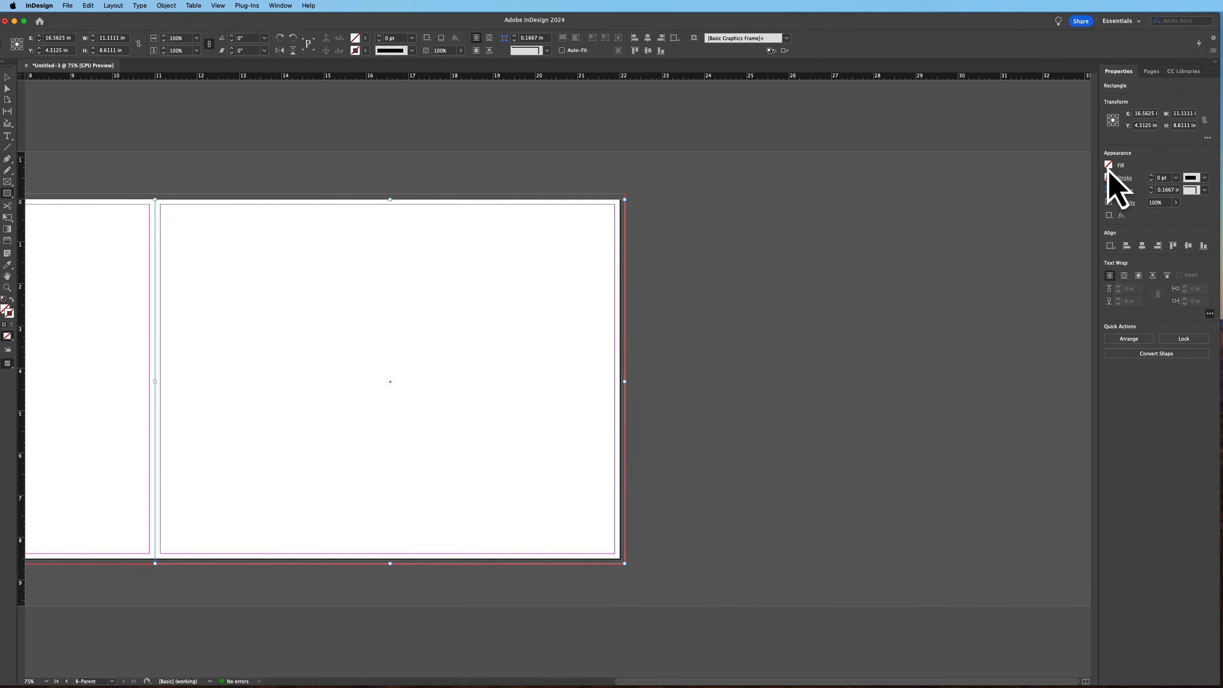
pyautogui.click(1113, 169)
pyautogui.click(1149, 95)
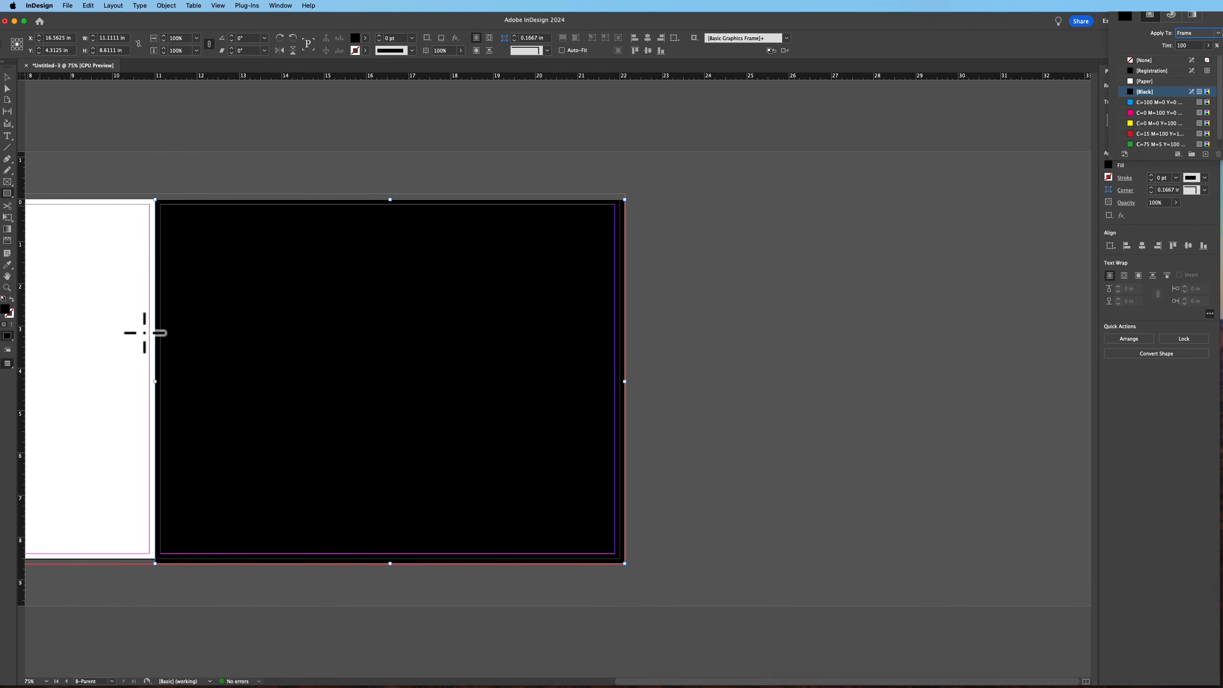
pyautogui.click(196, 153)
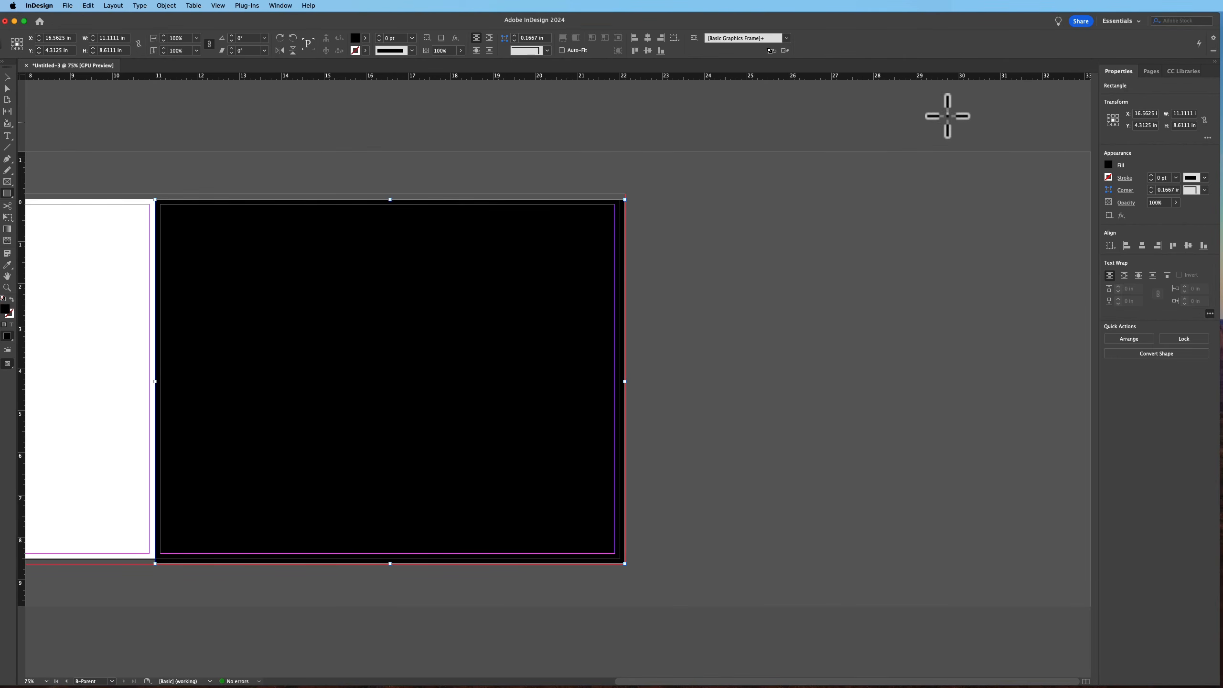
# Apply B-Parent to page 12
pyautogui.click(1151, 71)
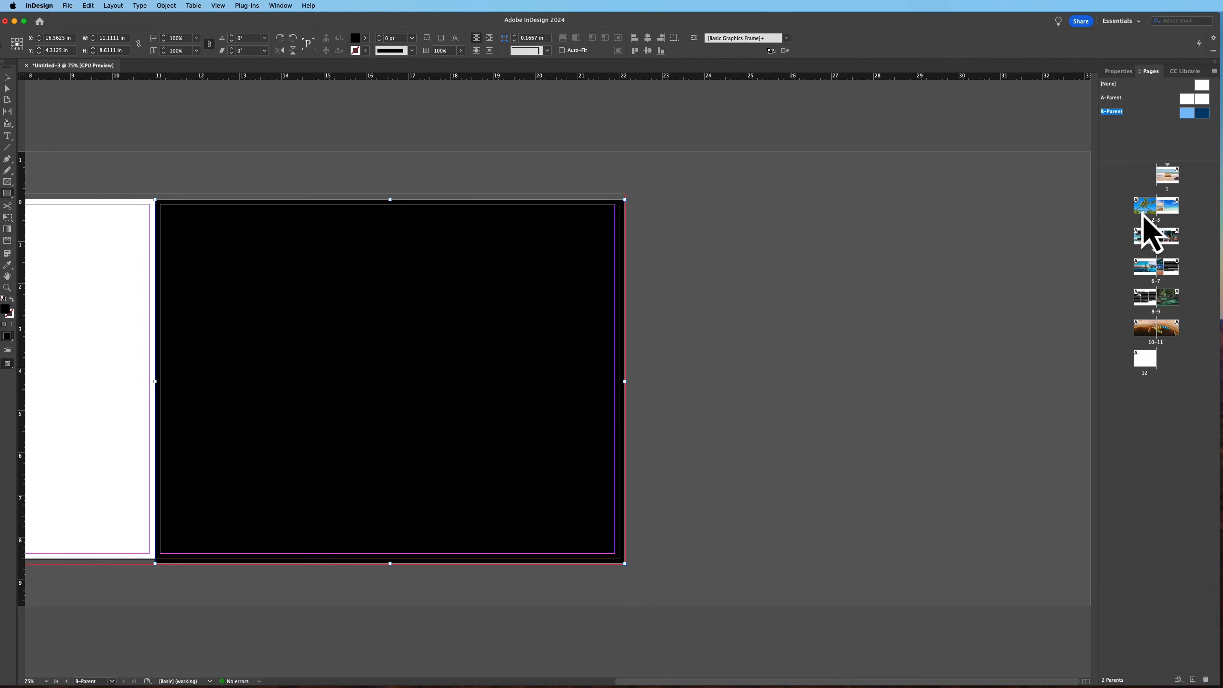
pyautogui.click(1145, 360)
pyautogui.rightClick(1146, 362)
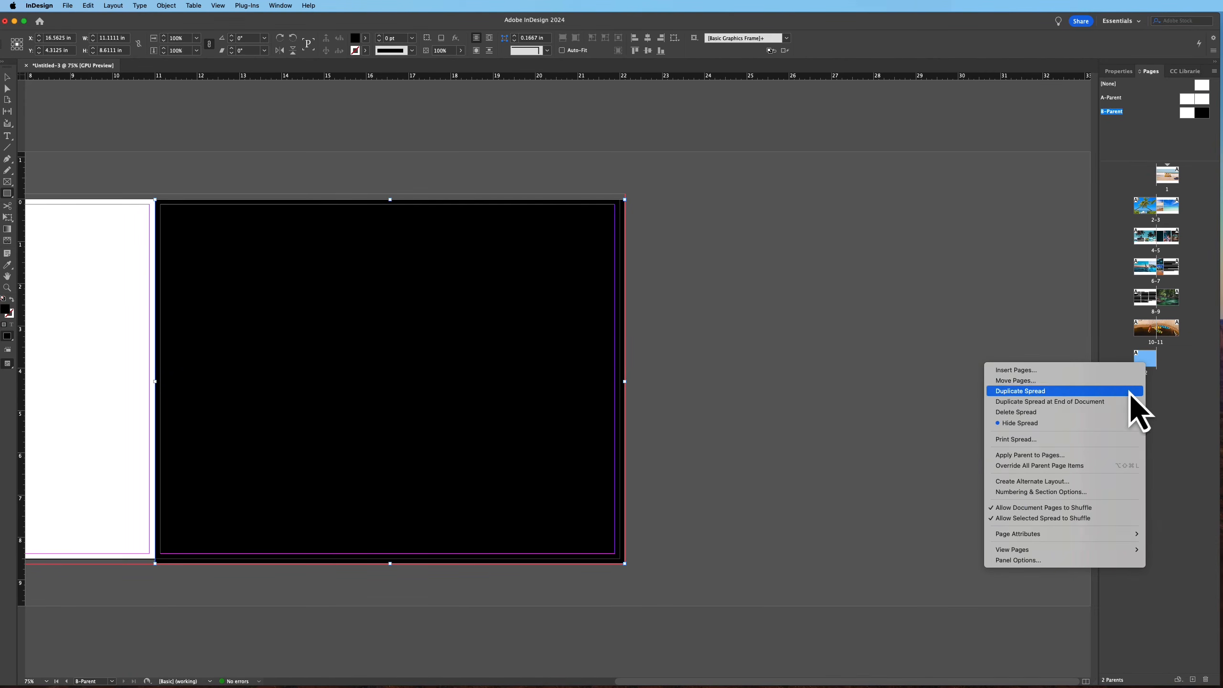
pyautogui.click(1037, 456)
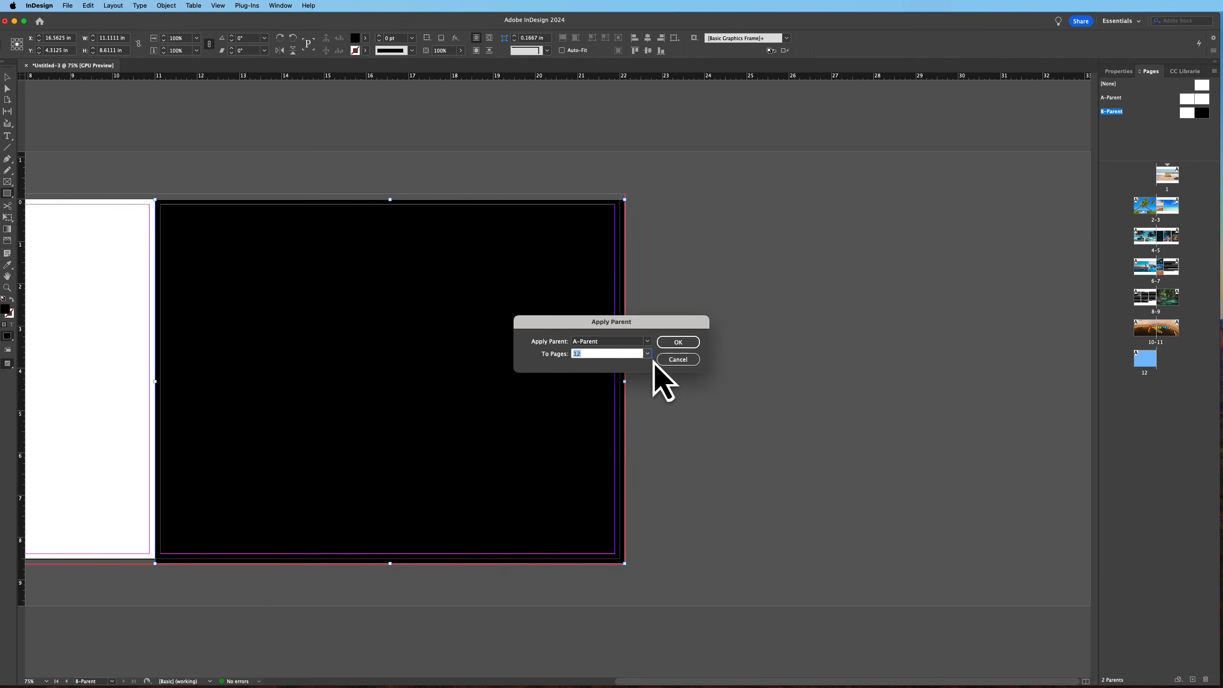
pyautogui.click(603, 343)
pyautogui.click(593, 378)
pyautogui.click(672, 343)
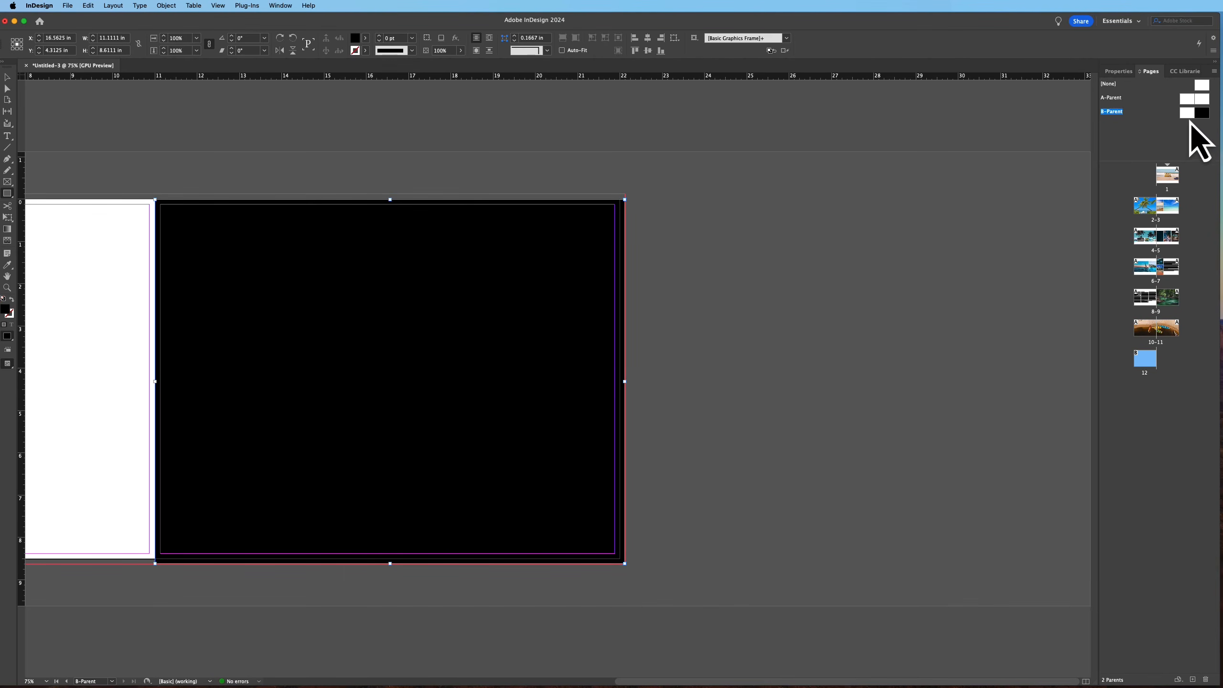
# Open B-Parent and move the black frame from its right page onto the left page
pyautogui.doubleClick(1202, 114)
pyautogui.press('x')
pyautogui.press('z')
pyautogui.keyDown('alt'); pyautogui.click(525, 281); pyautogui.keyUp('alt')
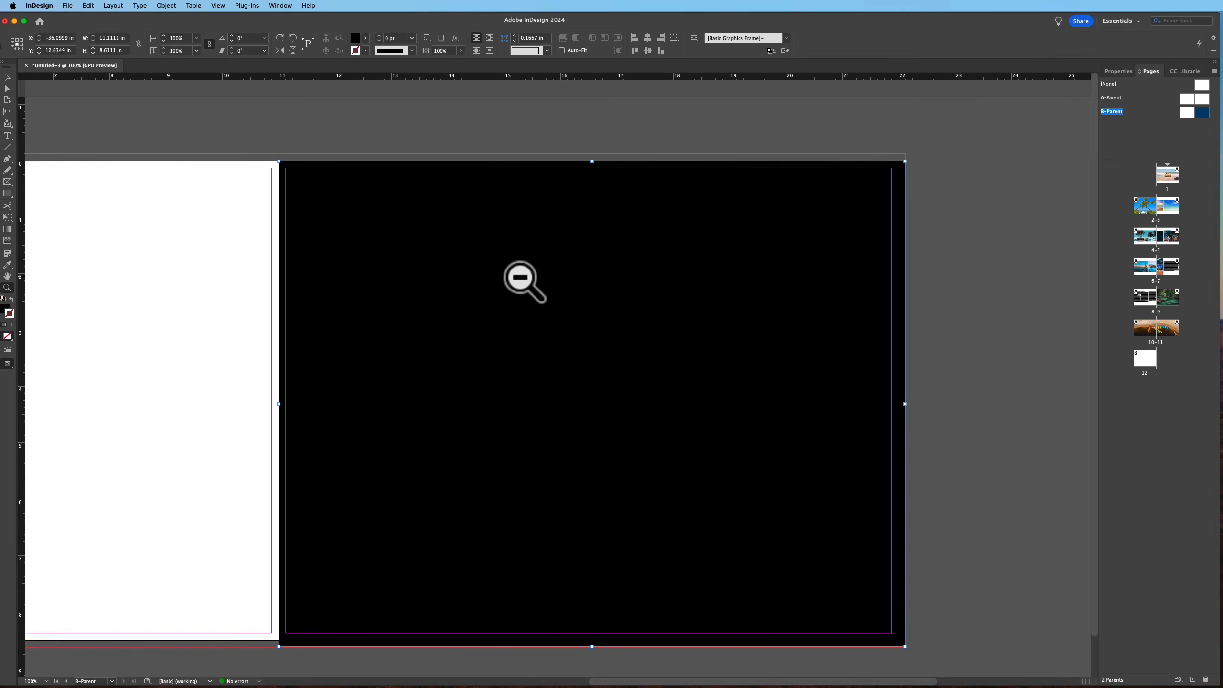
pyautogui.keyDown('alt'); pyautogui.click(522, 281); pyautogui.keyUp('alt')
pyautogui.press('v')
pyautogui.moveTo(570, 321); pyautogui.dragTo(262, 322)
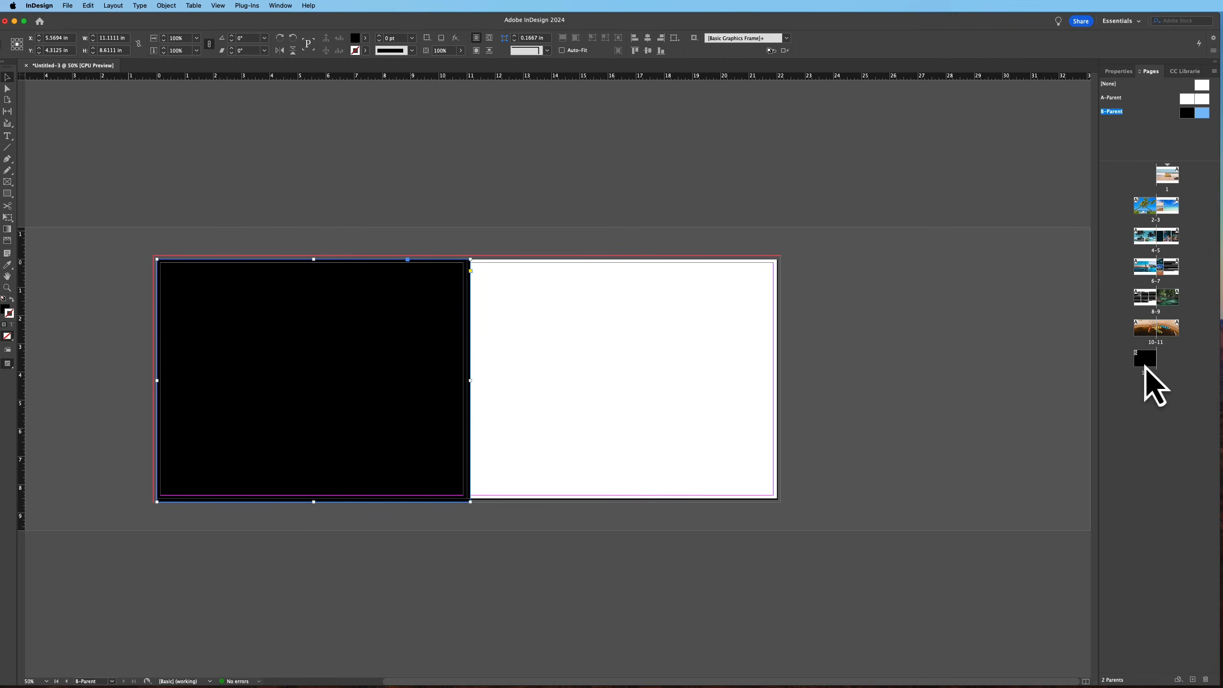
# Review the document pages from the cover through the first spreads
pyautogui.doubleClick(1173, 183)
pyautogui.scroll(-10, 794, 328)
pyautogui.scroll(10, 763, 362)
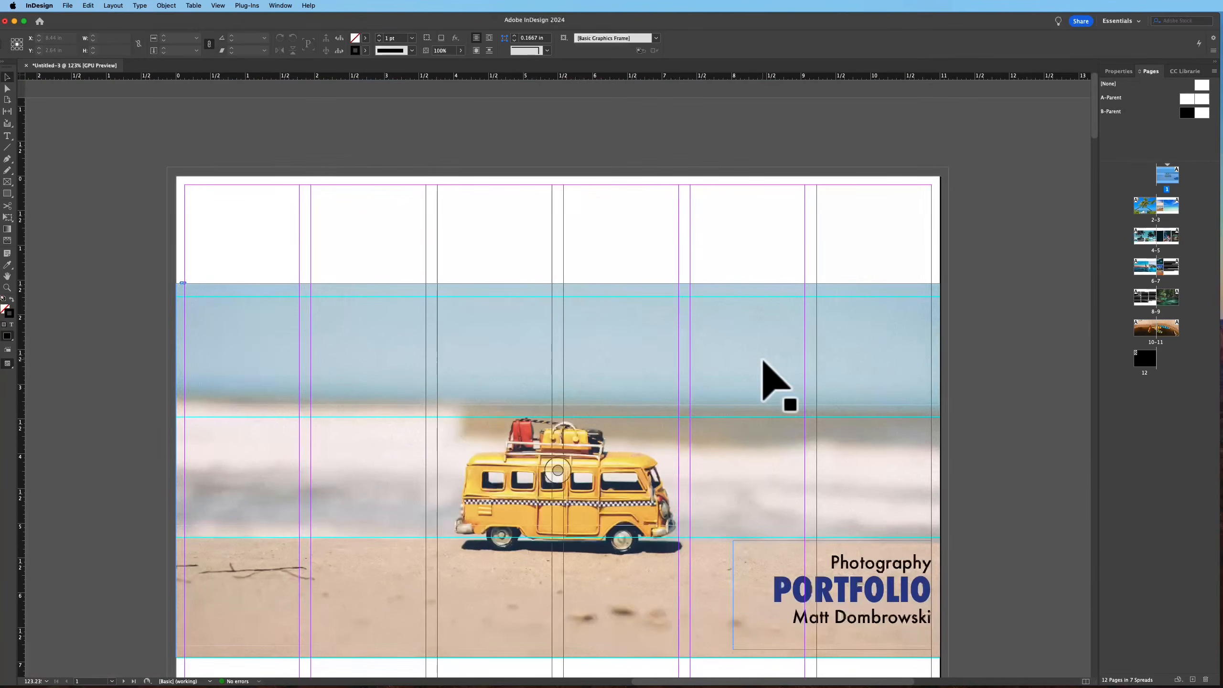
pyautogui.scroll(-2, 780, 268)
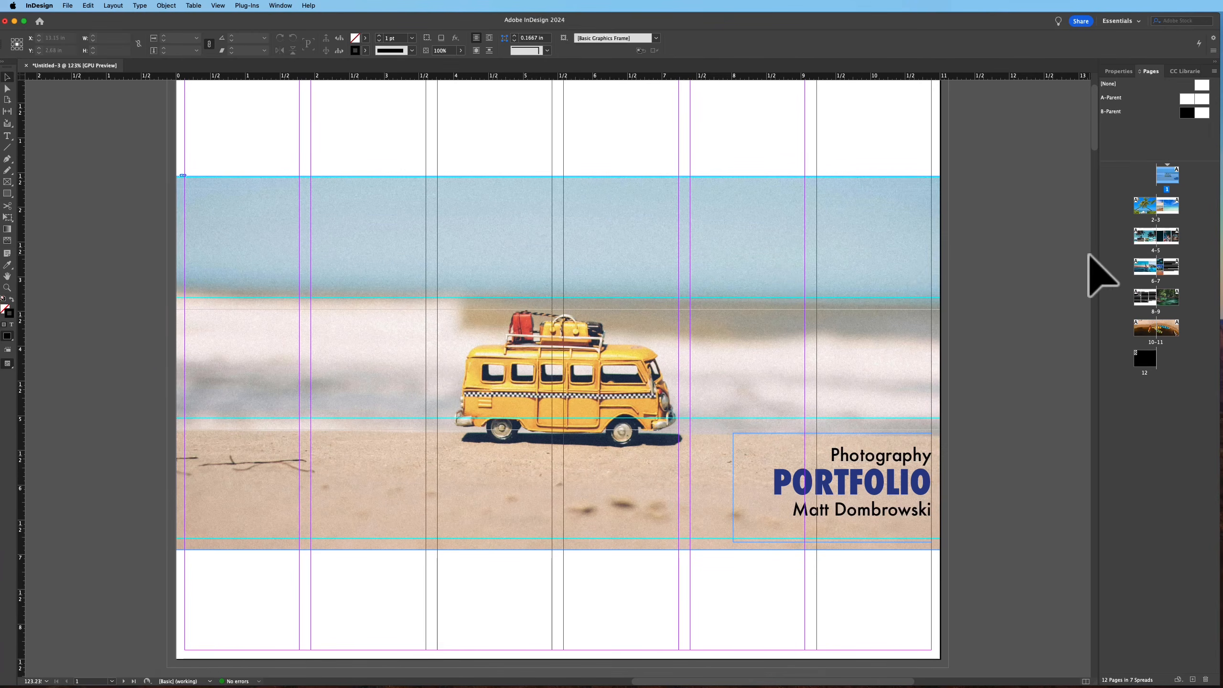
pyautogui.click(612, 279)
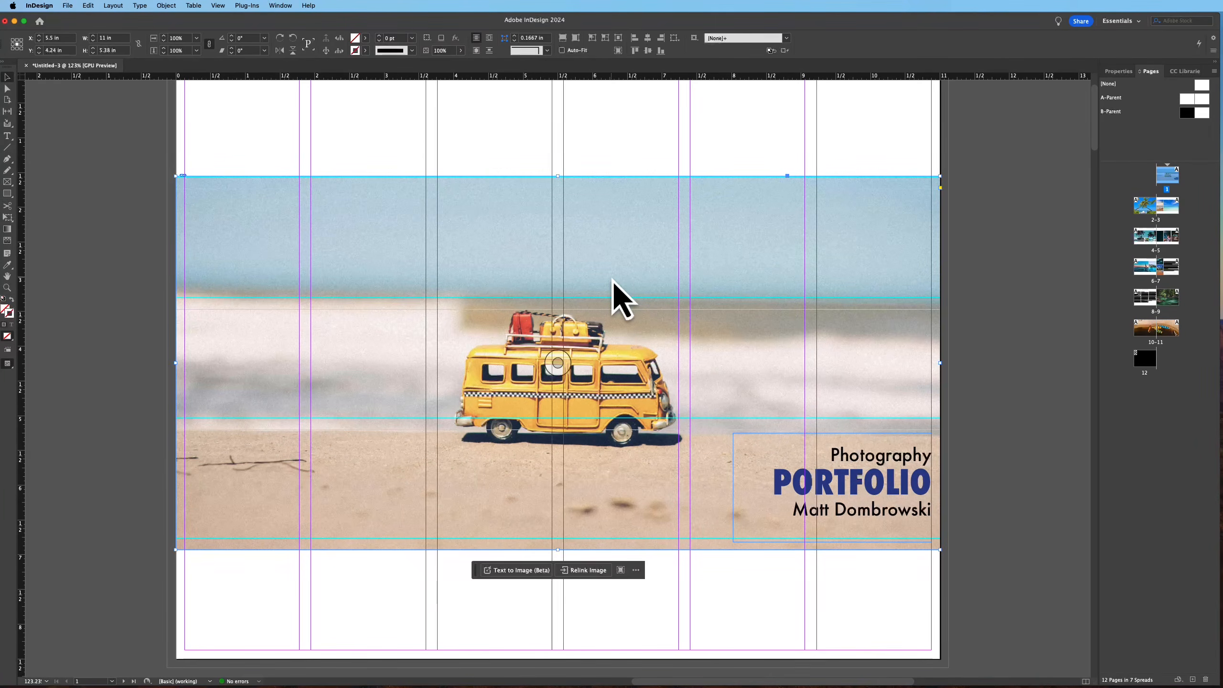
pyautogui.scroll(-2, 665, 464)
pyautogui.scroll(-8, 665, 463)
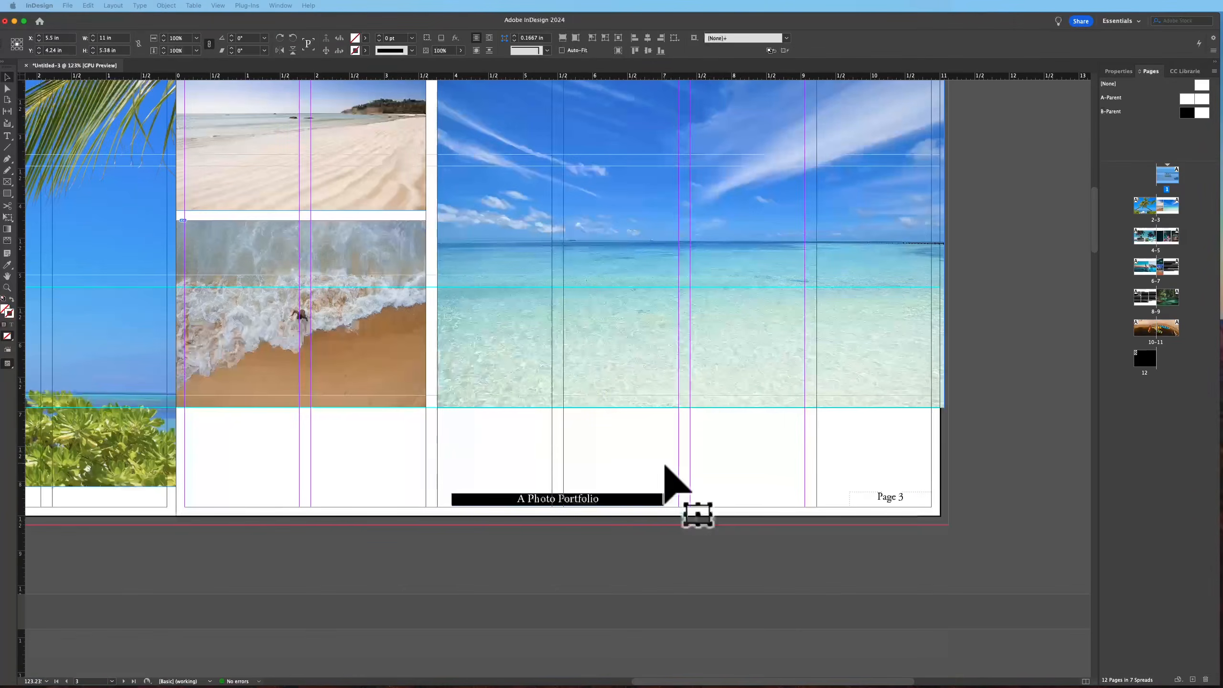
pyautogui.click(668, 448)
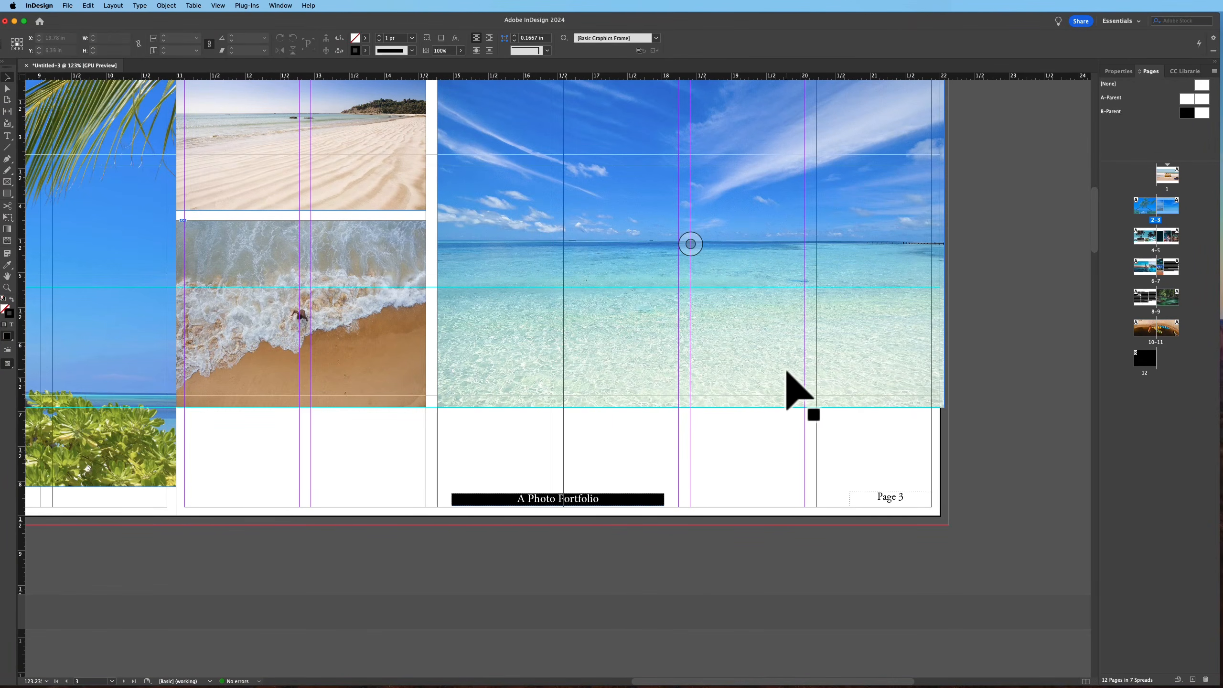
pyautogui.click(602, 257)
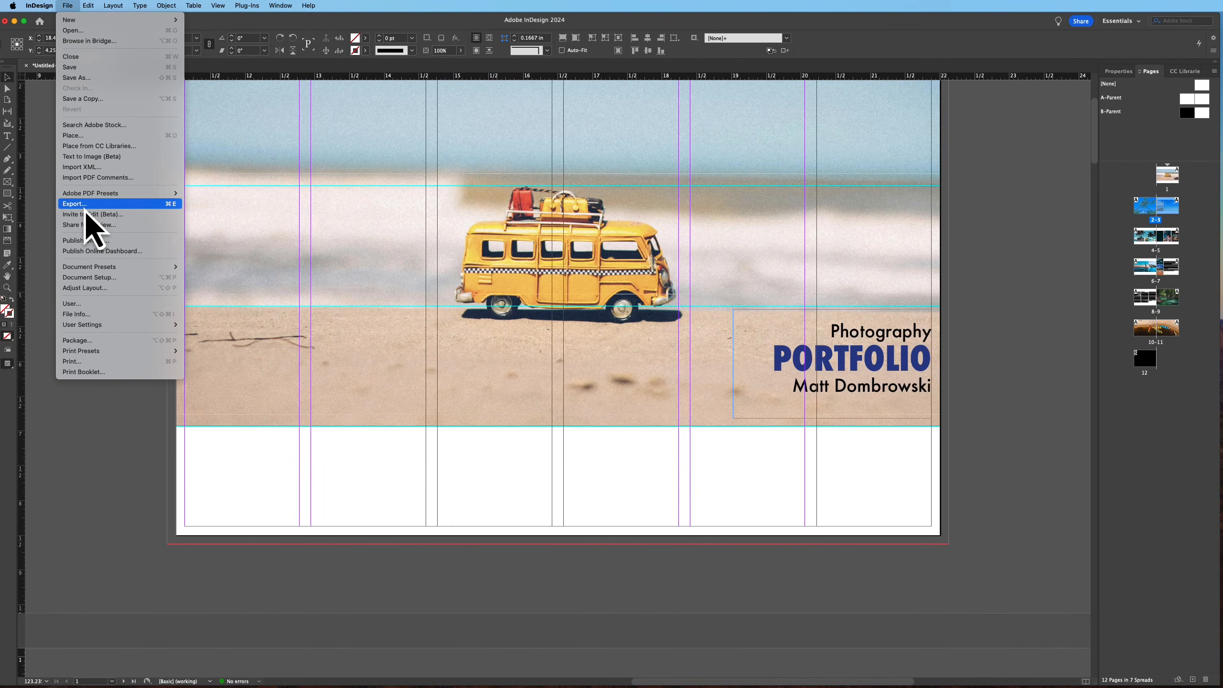
# Export the document as a print PDF named MyBook on the Desktop as spreads, replacing the existing file
pyautogui.click(85, 207)
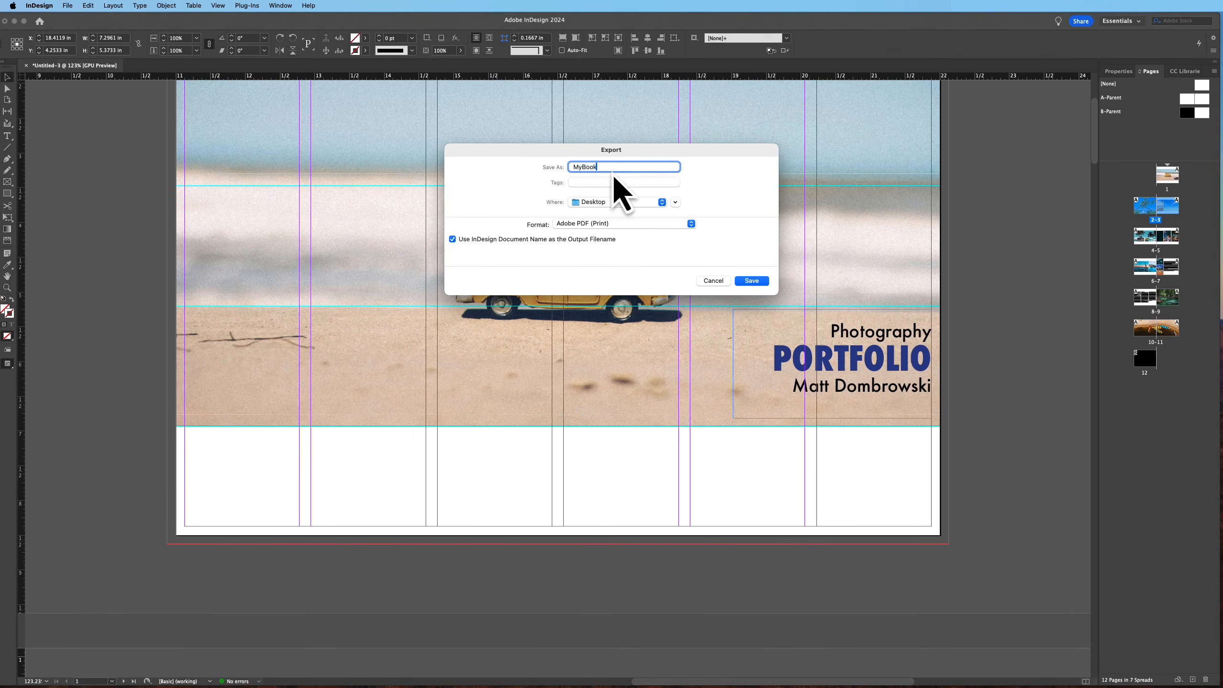
pyautogui.click(767, 284)
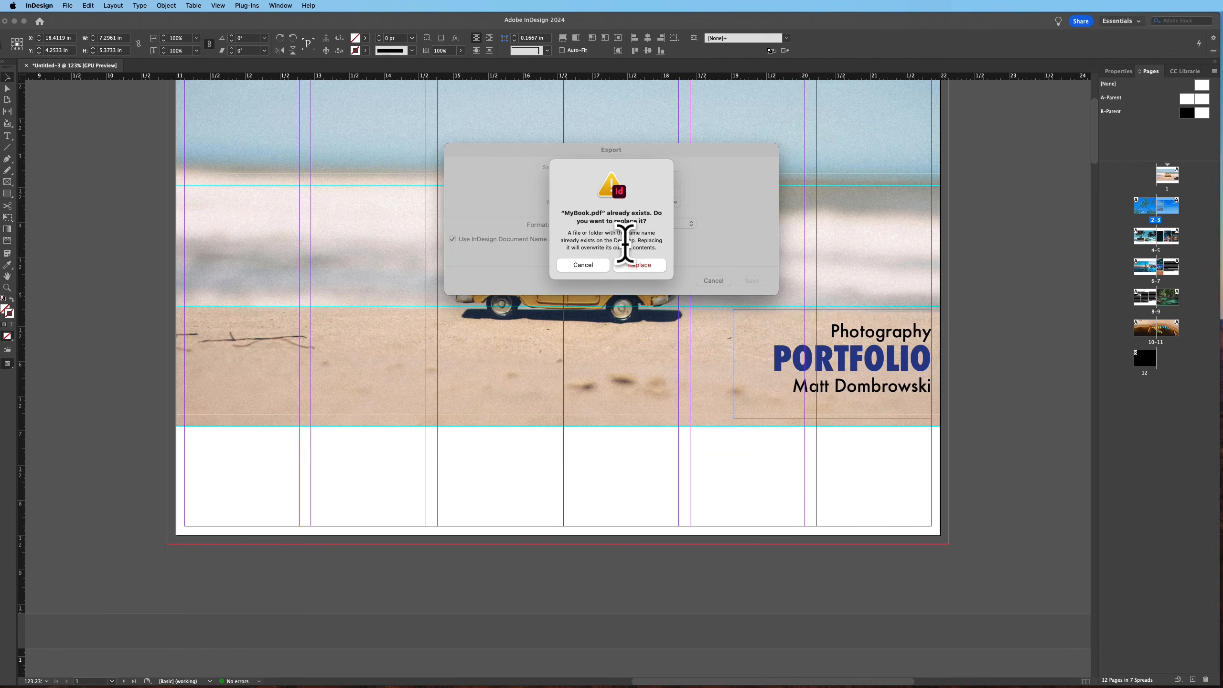
pyautogui.click(646, 272)
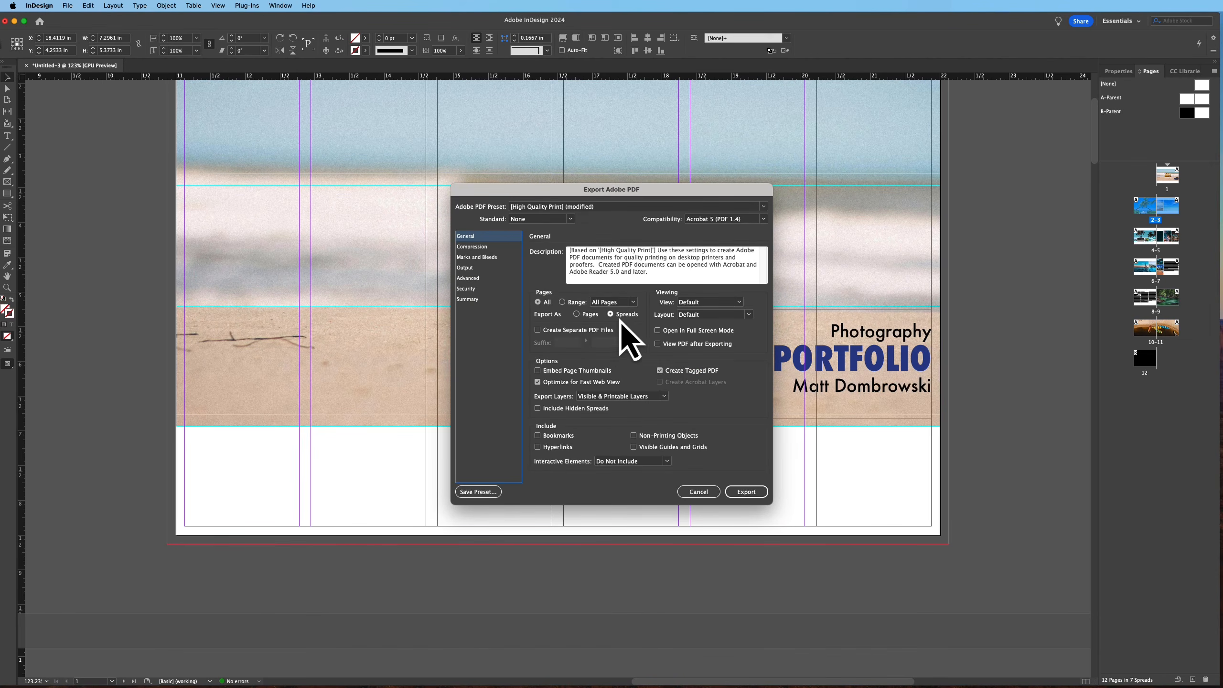
pyautogui.click(476, 257)
pyautogui.click(545, 262)
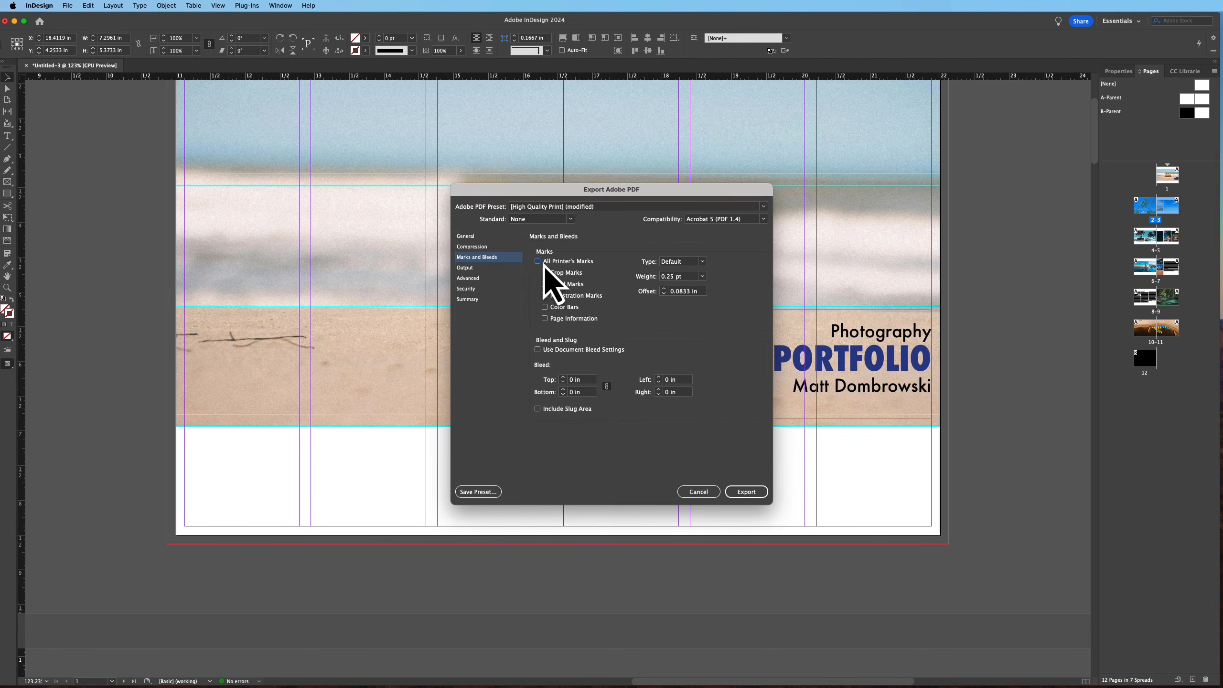
pyautogui.click(472, 238)
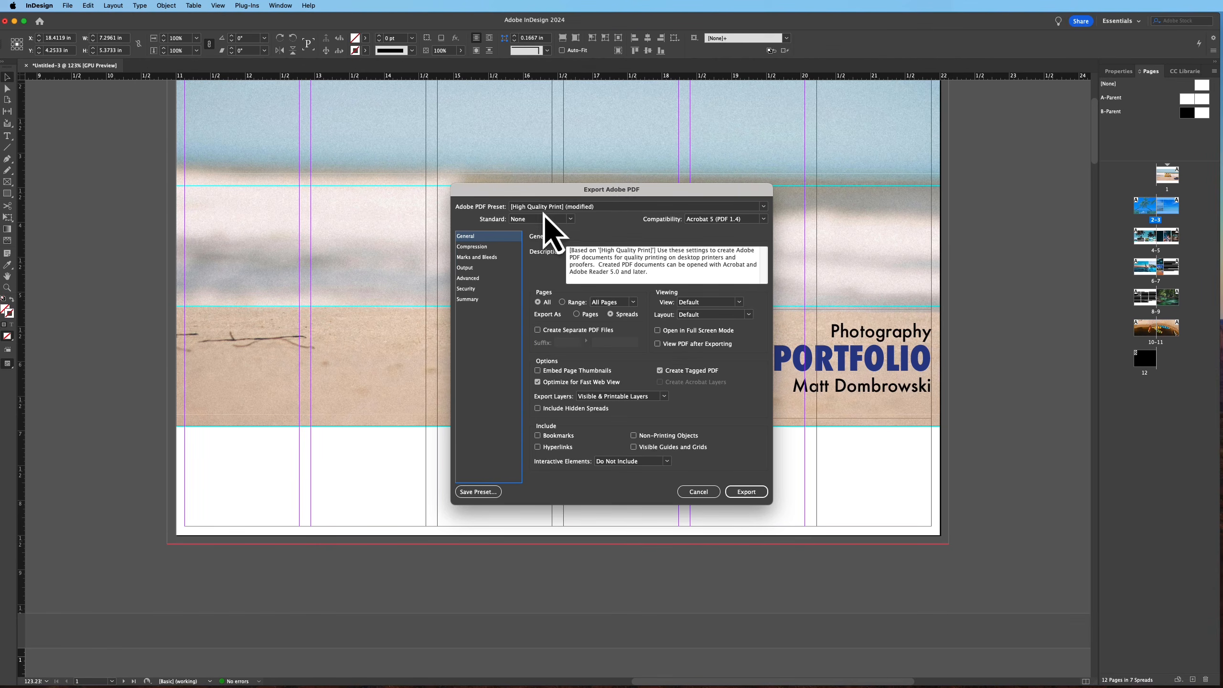
pyautogui.click(757, 491)
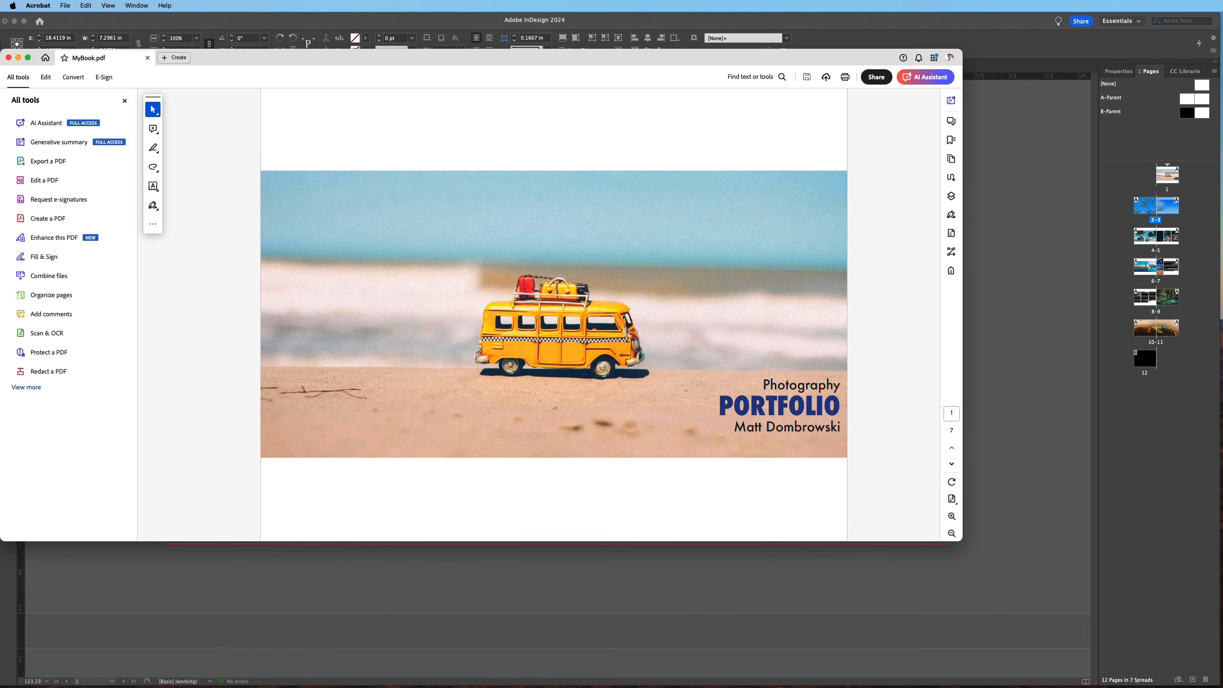
# Scroll through the exported MyBook PDF in Acrobat
pyautogui.scroll(-2, 571, 281)
pyautogui.scroll(1, 571, 282)
pyautogui.scroll(-1, 572, 281)
pyautogui.scroll(-4, 571, 281)
pyautogui.scroll(1, 572, 281)
pyautogui.scroll(5, 571, 281)
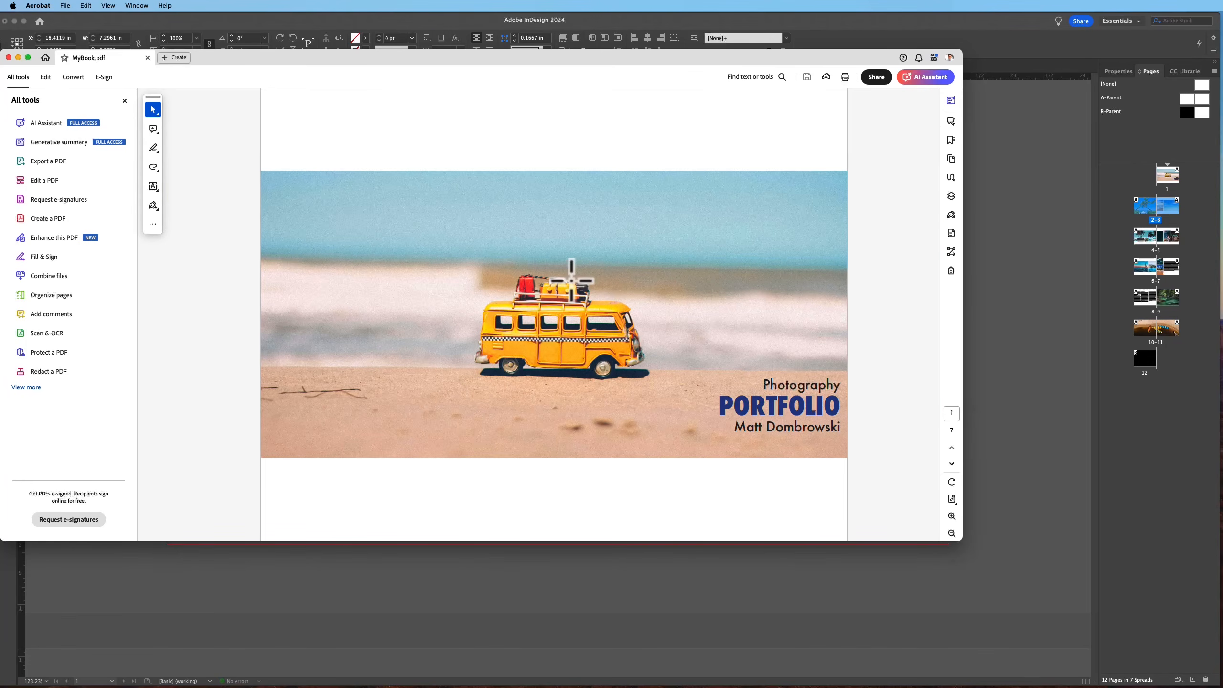